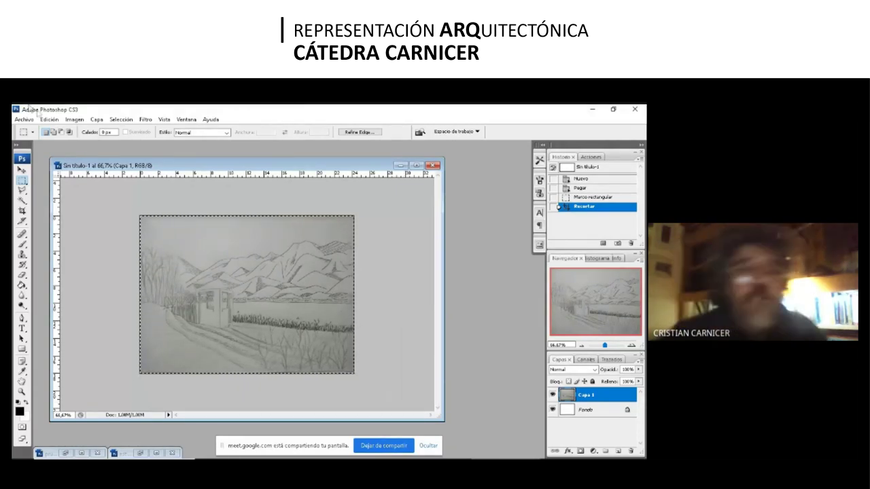
Step: Apply a Hue/Saturation adjustment to the pencil drawing layer, leaving hue, saturation and lightness at 0
key("ctrl+alt+0")
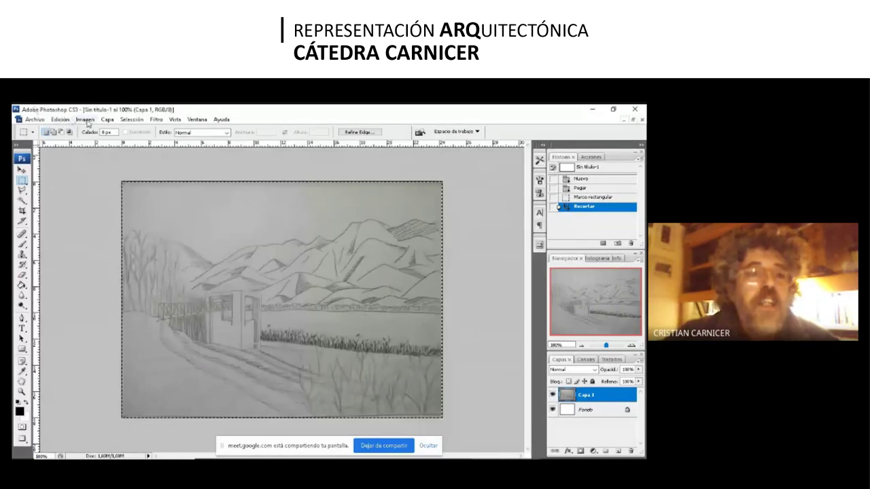
left_click(85, 120)
mouse_move(96, 143)
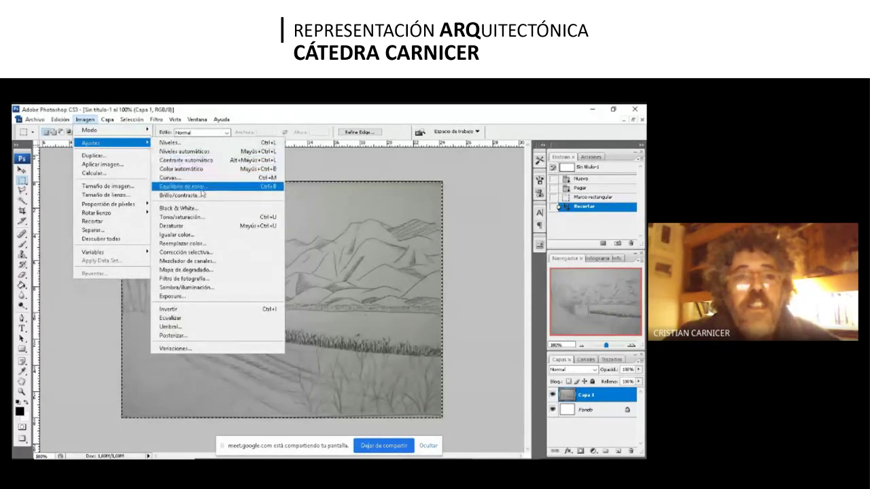
left_click(194, 216)
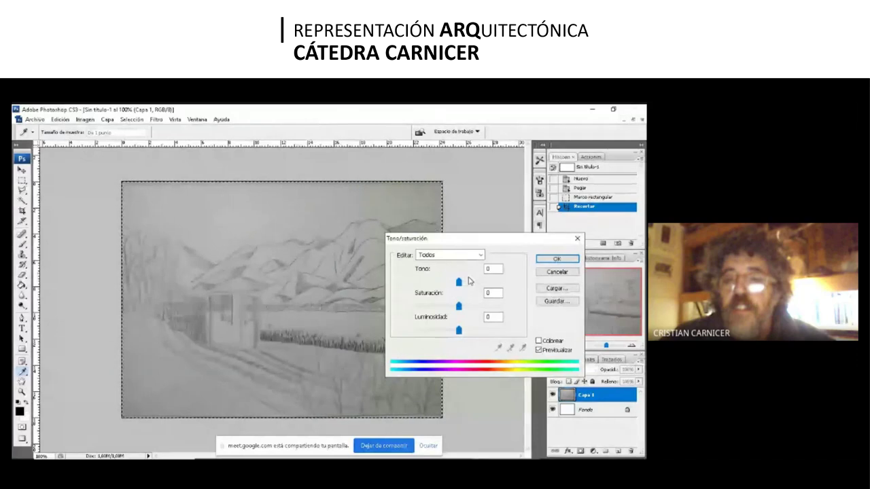
left_click_drag(493, 236, 494, 202)
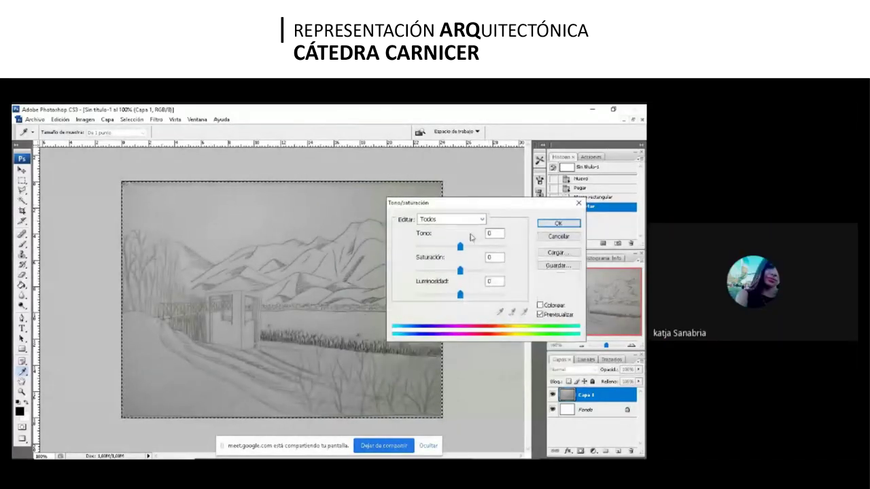
left_click(556, 227)
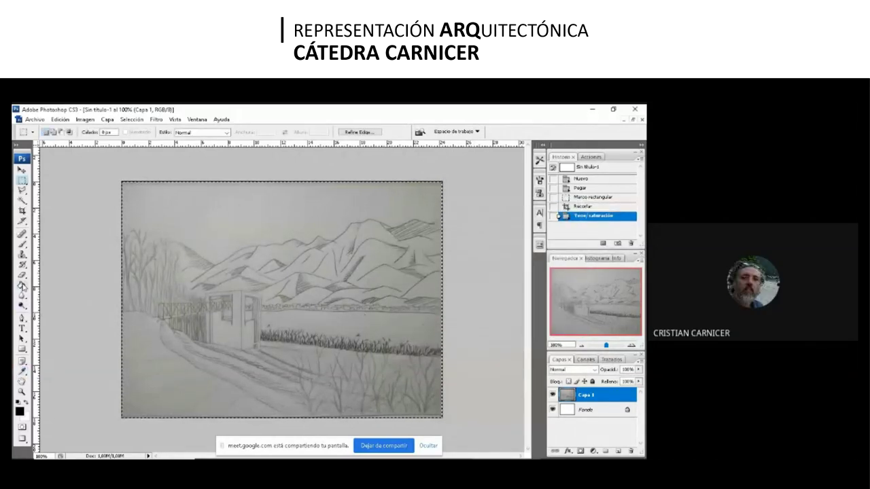
Step: Set up the Brush tool with a diameter of about 135 px, 100% opacity and 100% flow
left_click(23, 244)
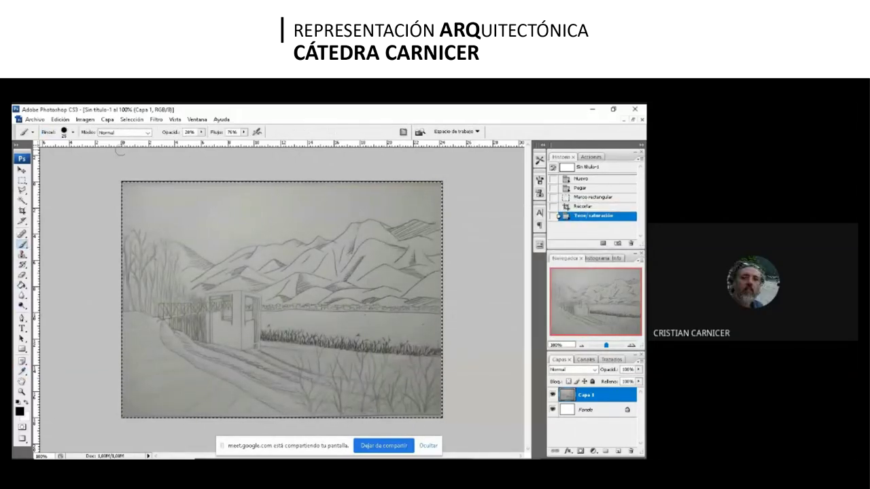
left_click(73, 134)
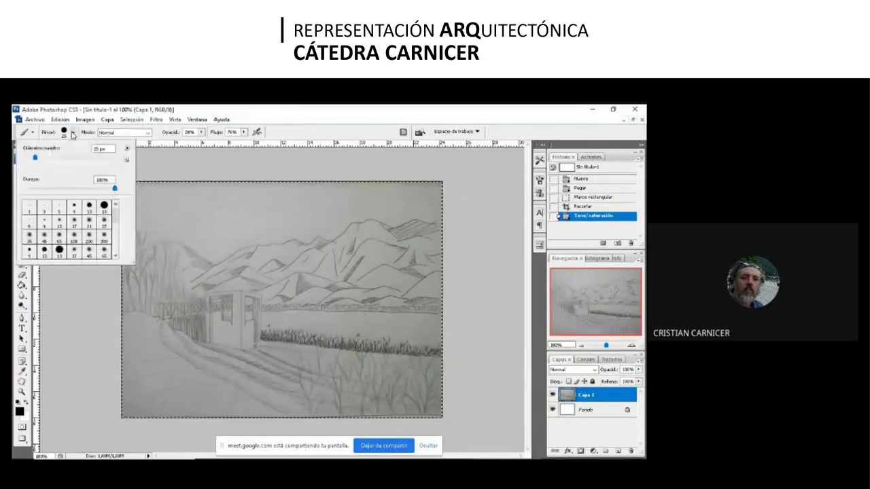
left_click_drag(35, 157, 78, 157)
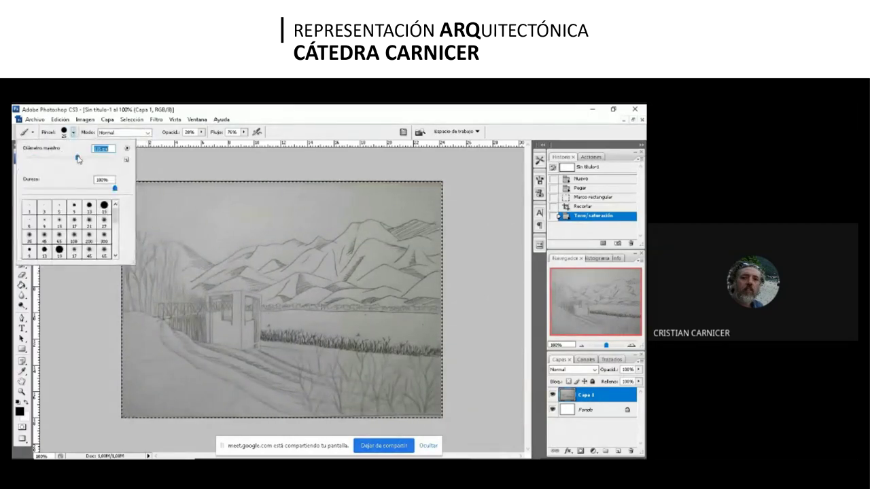
left_click(202, 133)
left_click_drag(199, 141, 237, 142)
left_click(244, 132)
left_click_drag(244, 142, 287, 143)
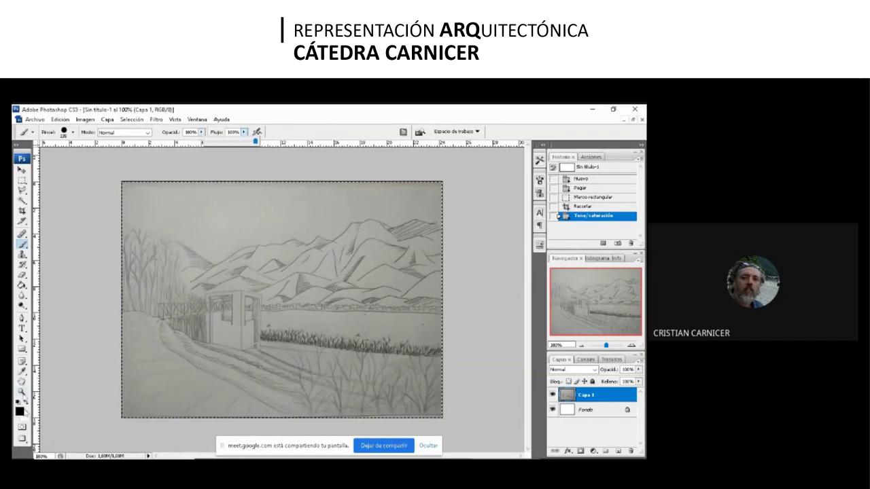
Step: Choose a bright saturated red as the foreground colour and paint one round spot in the sky above the trees
left_click(19, 411)
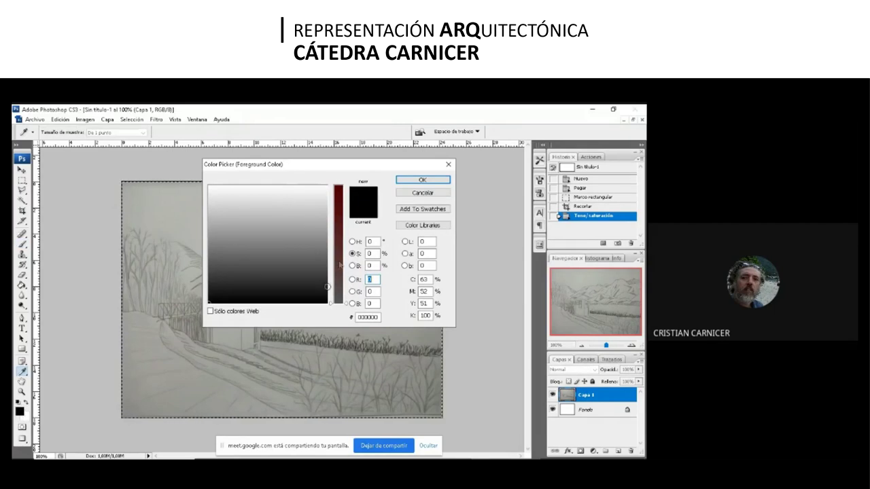
left_click_drag(333, 307, 329, 234)
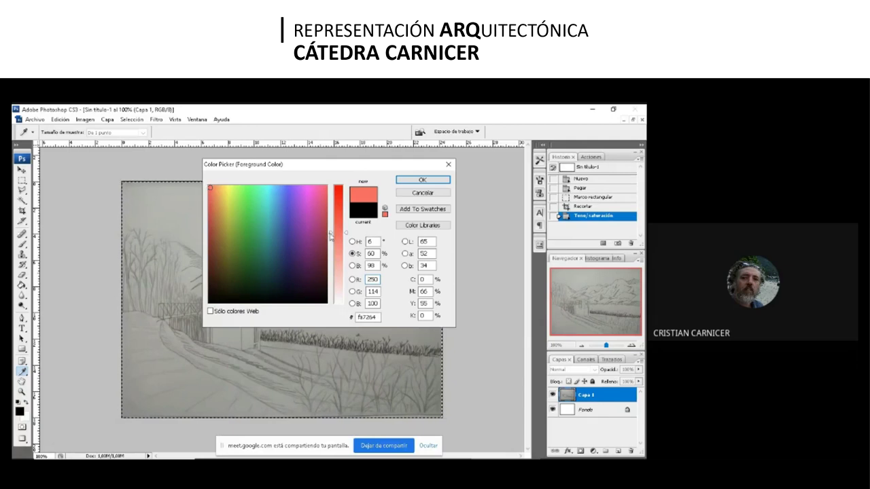
left_click_drag(331, 236, 331, 190)
left_click(422, 180)
key("b")
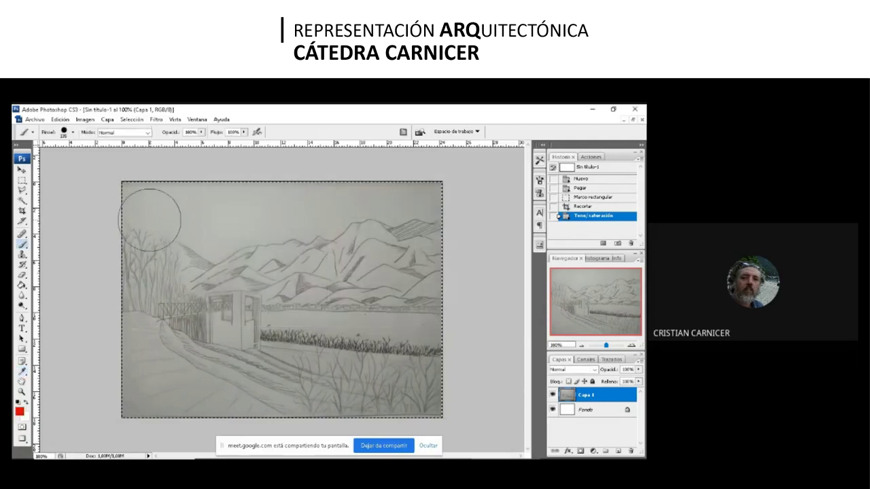
left_click(182, 219)
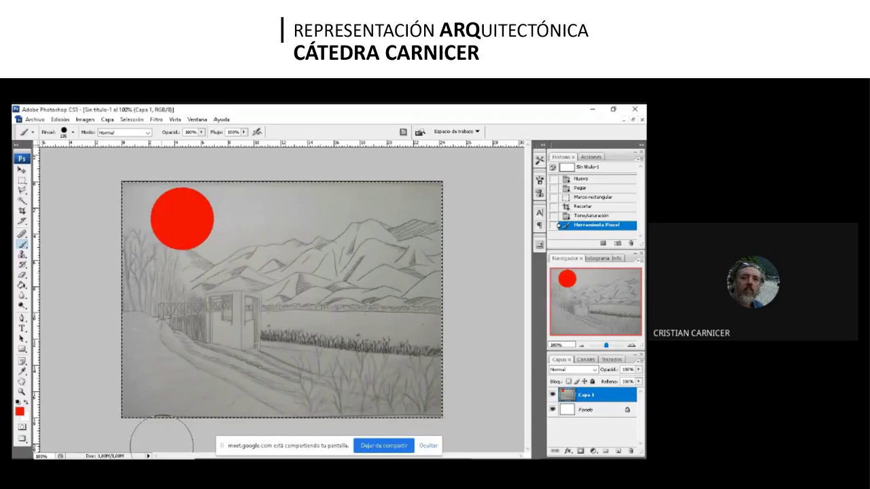
Step: Try Hue/Saturation hue shifts on the drawing layer, turning the red disc cyan at -180 and yellow at a positive value
left_click(86, 121)
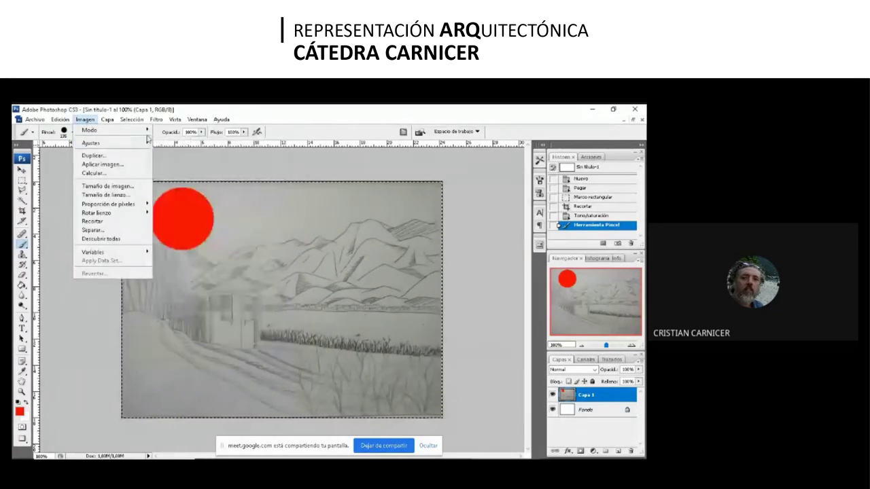
mouse_move(126, 146)
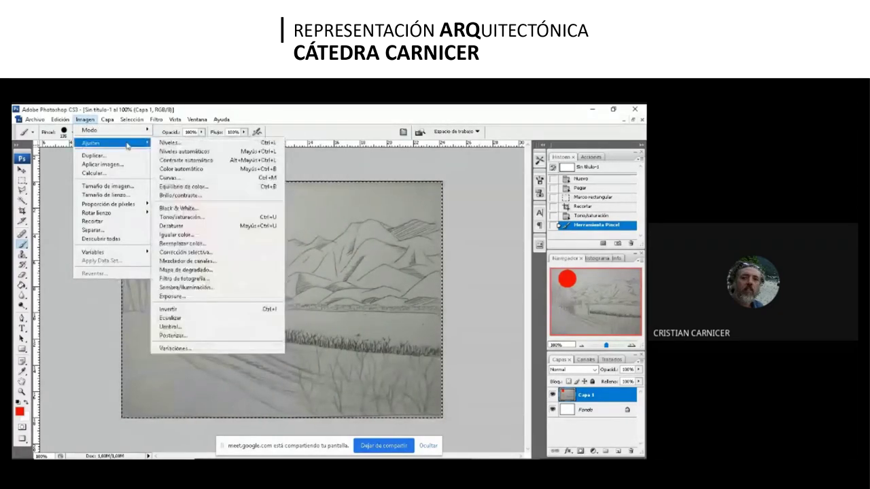
left_click(185, 218)
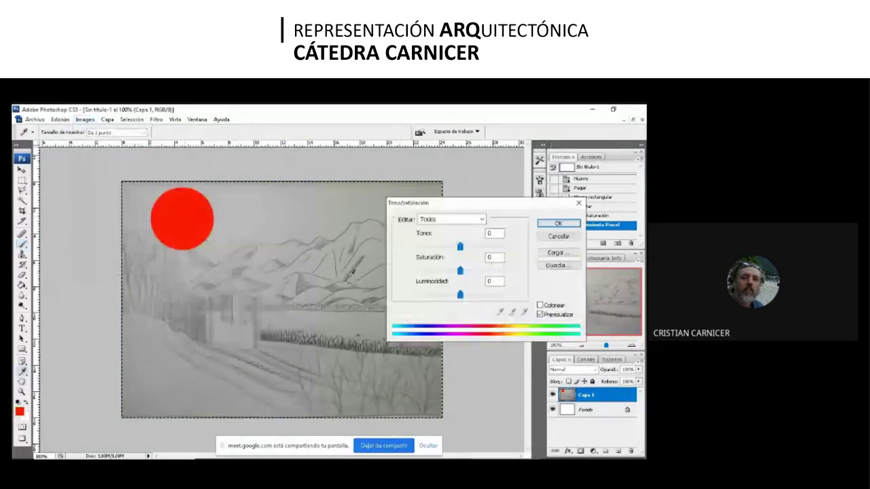
left_click_drag(469, 250, 413, 246)
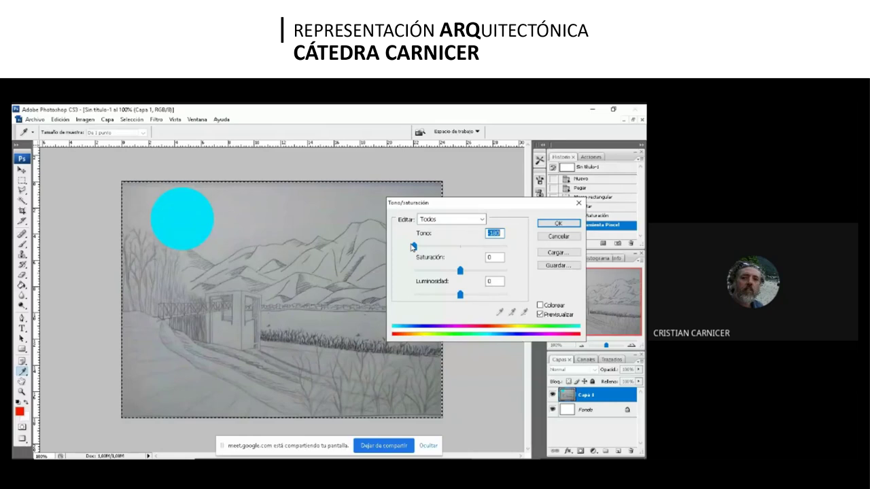
left_click_drag(413, 247, 461, 247)
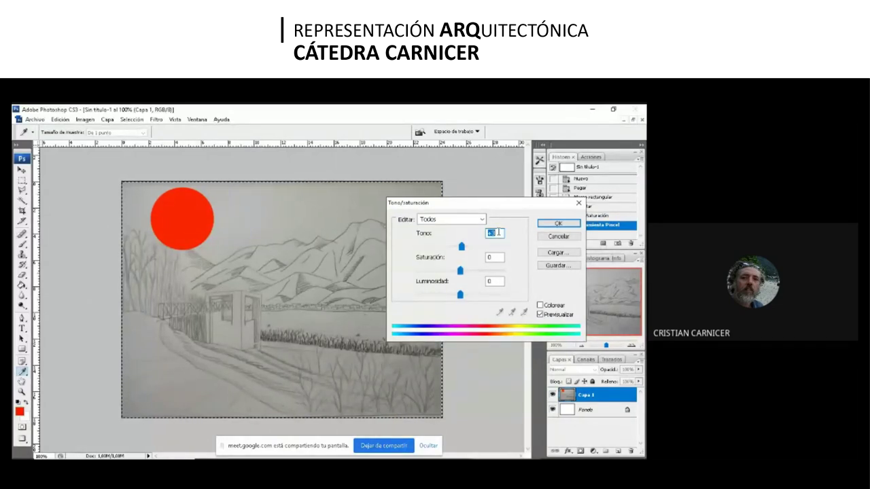
left_click_drag(461, 247, 483, 250)
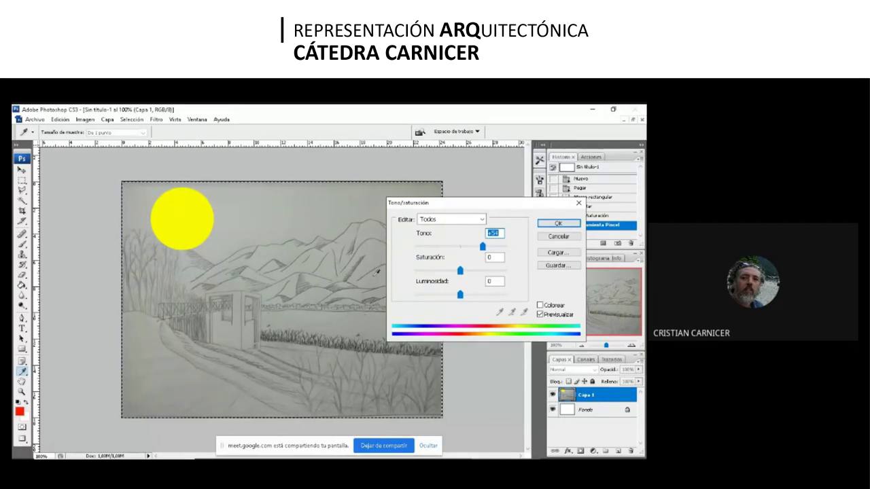
Step: Try a hue of -180 with the saturation lowered to -100, and reset the saturation to 0
mouse_move(170, 458)
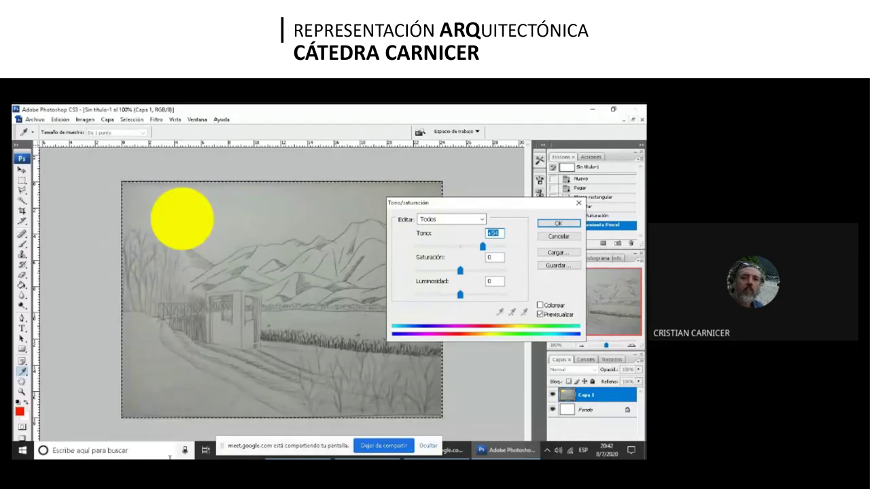
left_click_drag(483, 247, 414, 247)
left_click_drag(460, 271, 356, 262)
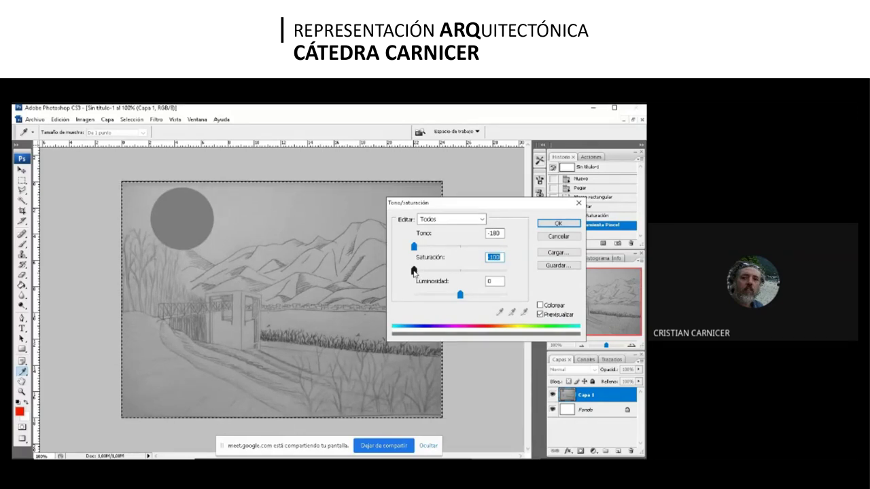
mouse_move(413, 270)
left_mouse_down()
mouse_move(426, 247)
mouse_move(413, 271)
left_mouse_up()
type("0")
Step: Try hues of -123 and -32, switching the saturation between near zero and -100 to compare colour with grey
mouse_move(467, 272)
left_mouse_down()
mouse_move(506, 275)
mouse_move(464, 275)
left_mouse_up()
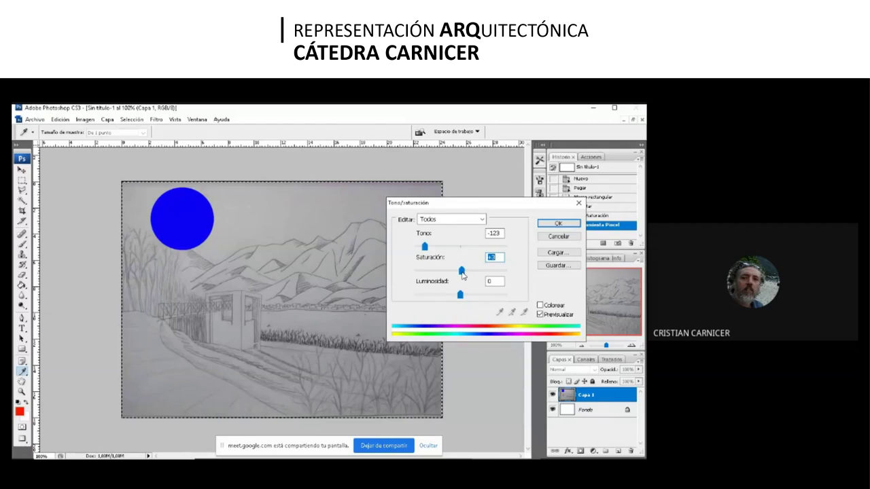
left_click_drag(462, 275, 412, 271)
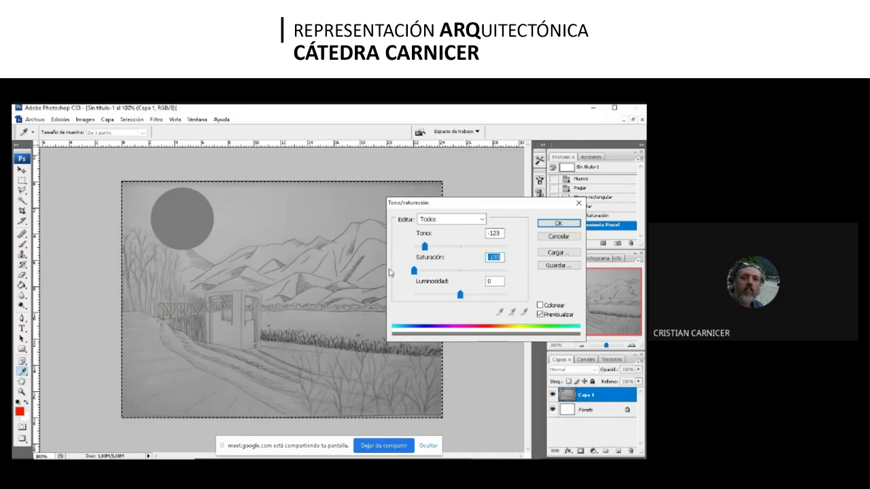
left_click_drag(413, 270, 462, 274)
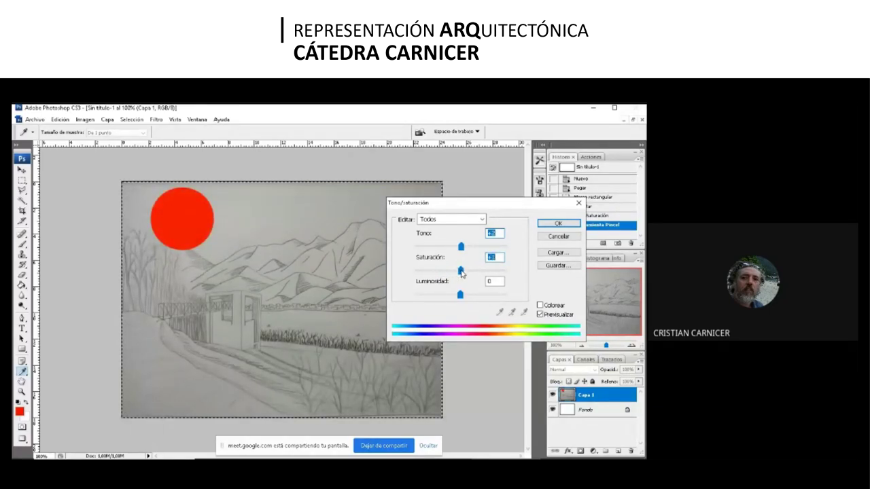
mouse_move(461, 272)
left_mouse_down()
mouse_move(500, 275)
mouse_move(406, 271)
left_mouse_up()
mouse_move(460, 247)
left_mouse_down()
mouse_move(510, 250)
mouse_move(416, 251)
mouse_move(488, 250)
mouse_move(446, 248)
left_mouse_up()
left_click_drag(413, 271, 470, 279)
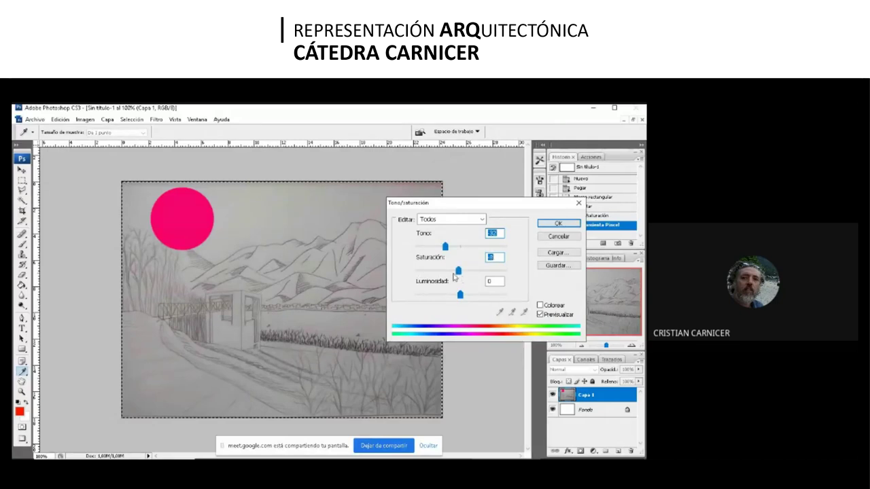
left_click_drag(464, 278, 405, 275)
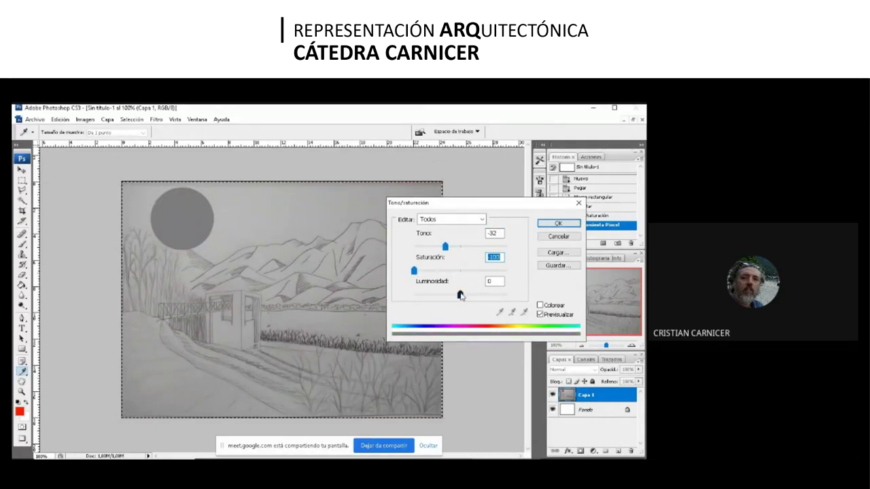
Step: Try a strong lightness increase, reduce it to +5 with the hue at -1, and close the adjustment dialog
mouse_move(460, 295)
left_mouse_down()
mouse_move(449, 295)
mouse_move(486, 296)
mouse_move(450, 298)
mouse_move(459, 296)
left_mouse_up()
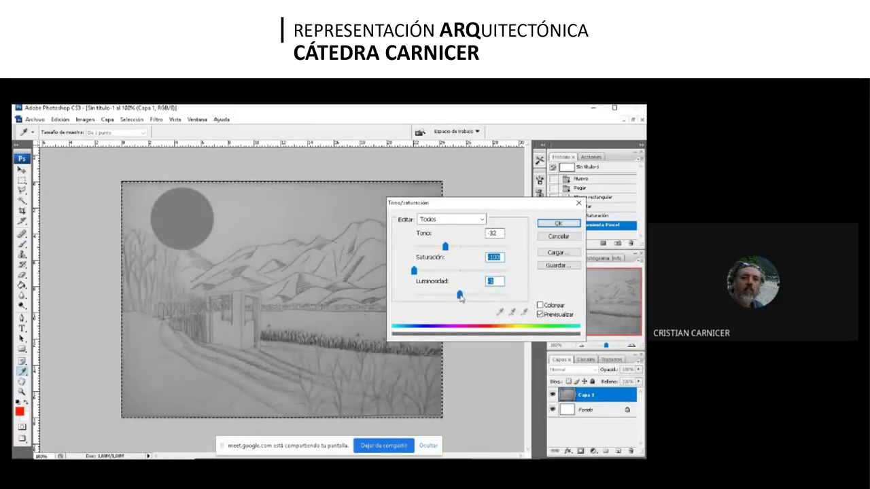
mouse_move(422, 275)
left_mouse_down()
mouse_move(459, 276)
mouse_move(474, 296)
mouse_move(494, 301)
left_mouse_up()
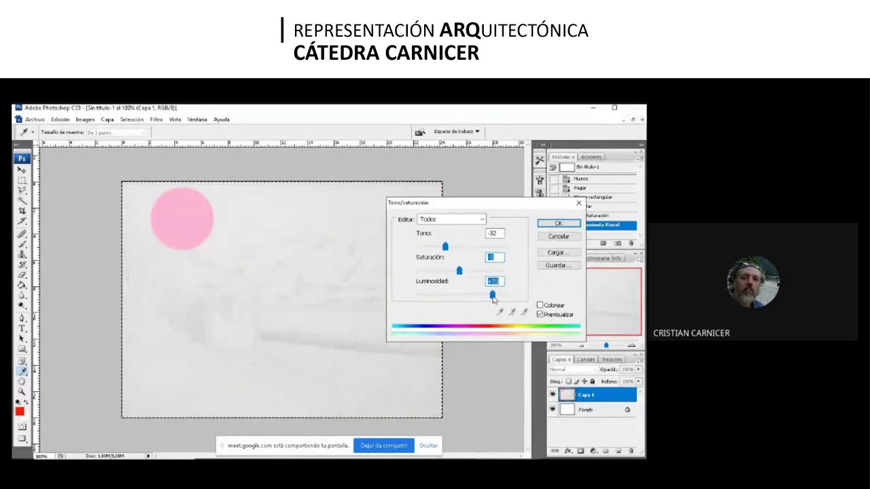
mouse_move(494, 300)
left_mouse_down()
mouse_move(422, 298)
mouse_move(457, 298)
left_mouse_up()
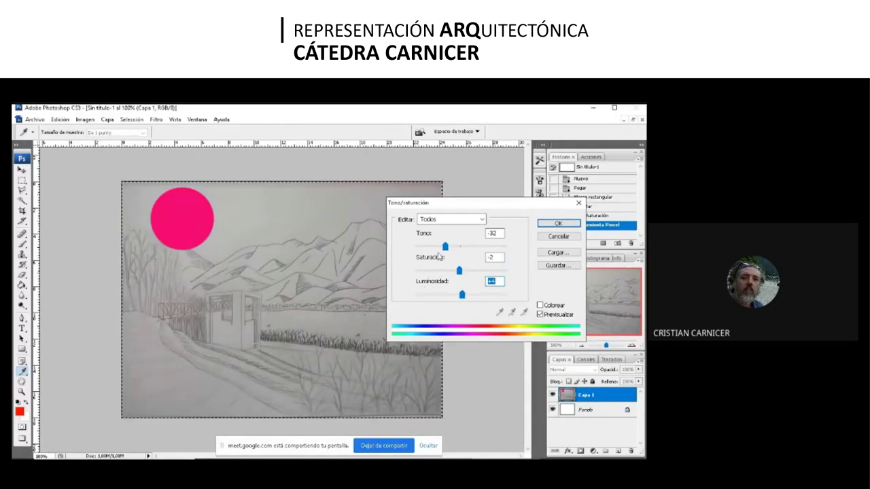
left_click_drag(445, 246, 460, 247)
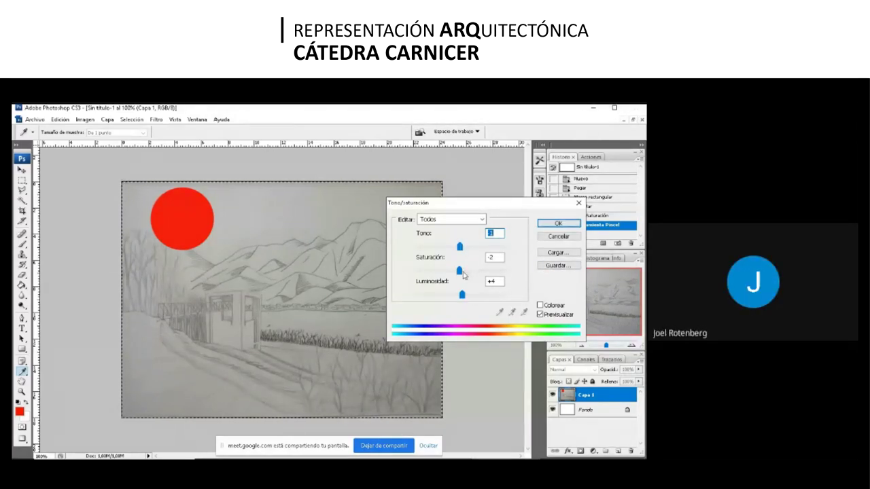
left_click_drag(462, 294, 464, 296)
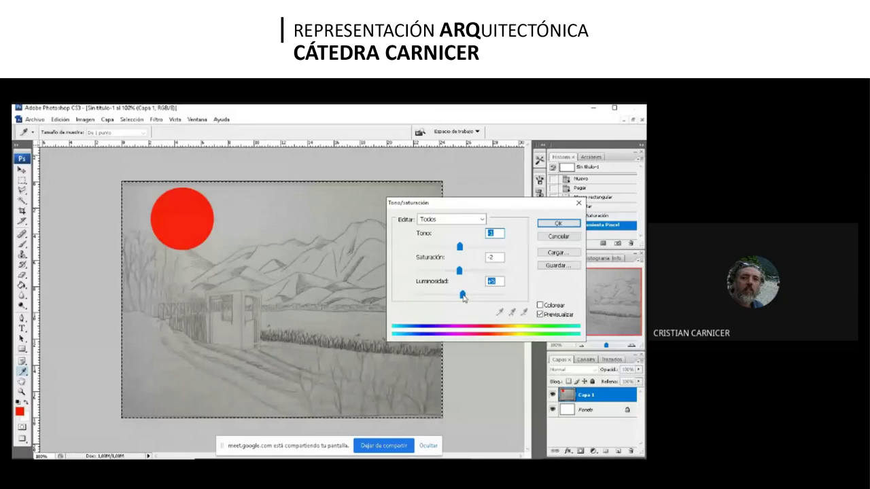
left_click(558, 223)
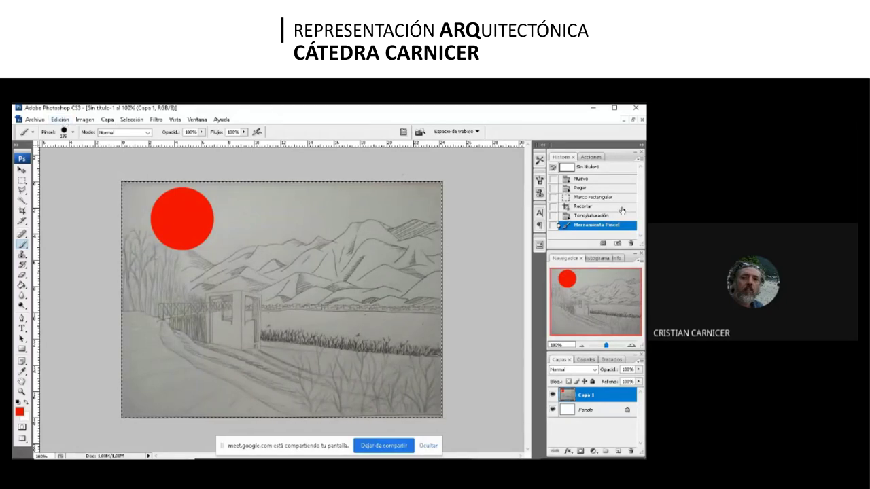
Step: Revert to the history state before the red disc was painted, and clear the selection with the Rectangular Marquee tool active
left_click(579, 216)
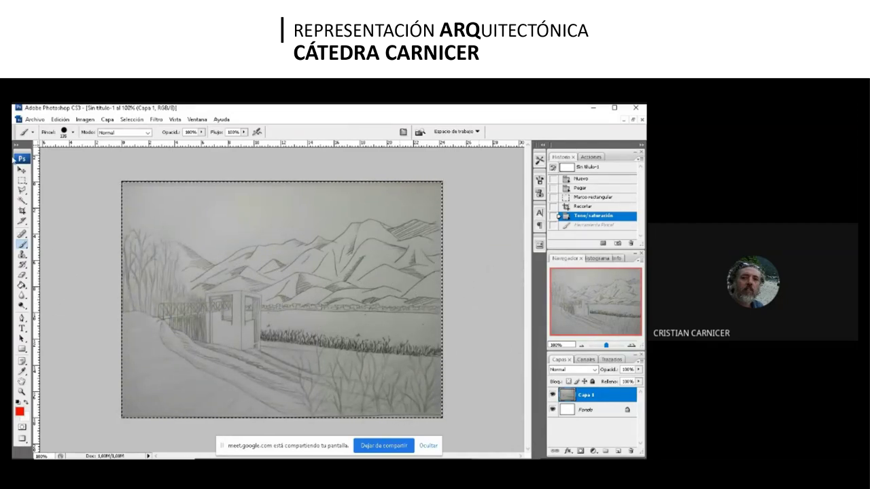
left_click(22, 181)
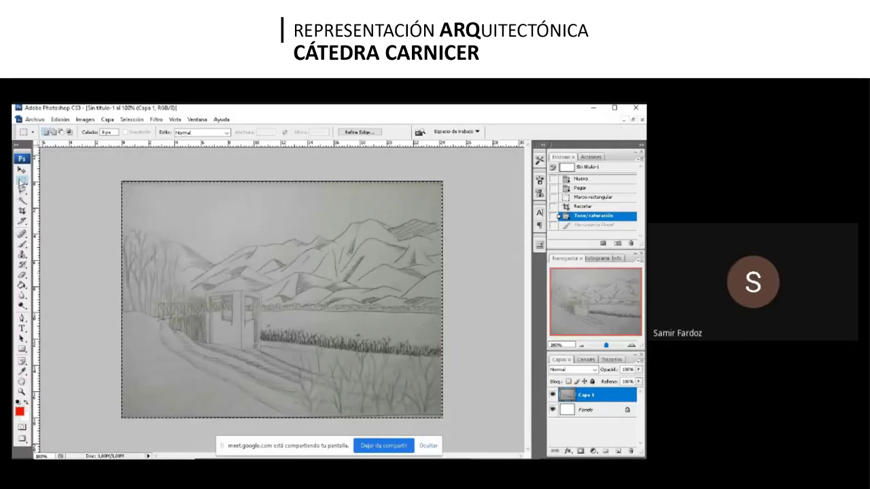
key("ctrl+d")
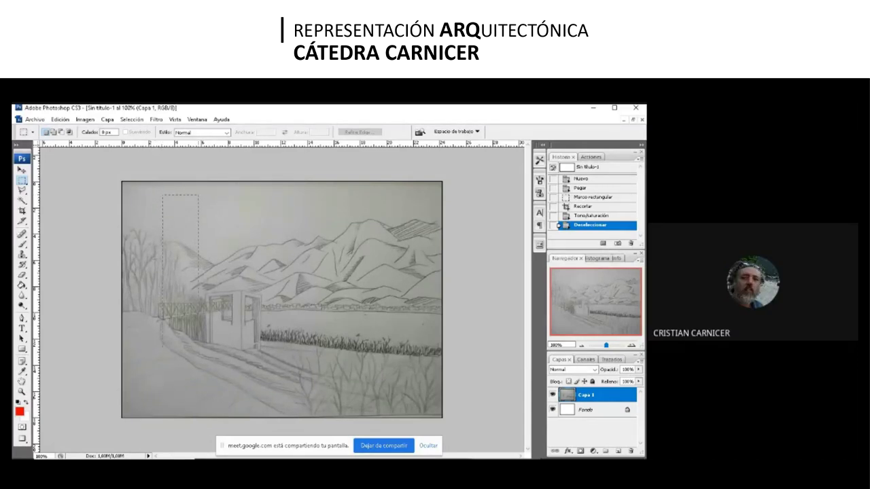
Step: Crop the drawing to a tall rectangular selection around the hut, the path and the mountains behind it
left_click_drag(147, 193, 167, 279)
left_click_drag(265, 370, 283, 385)
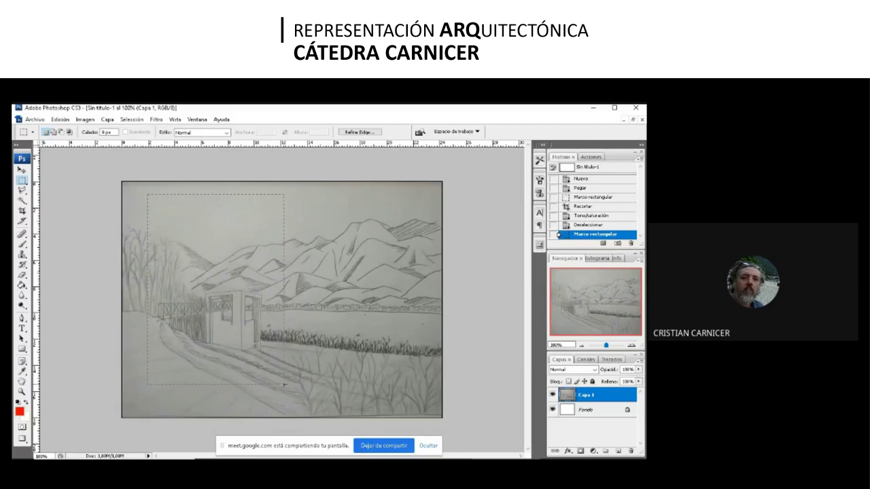
left_click_drag(283, 385, 282, 390)
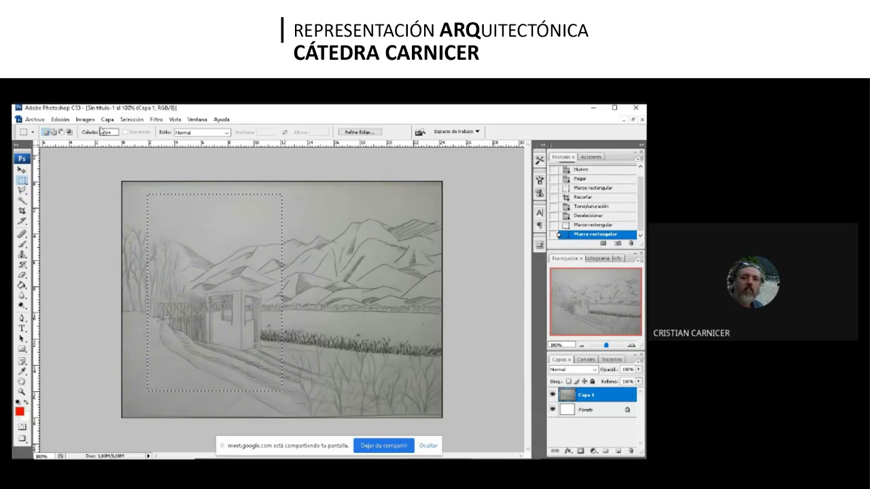
left_click(85, 119)
left_click(95, 221)
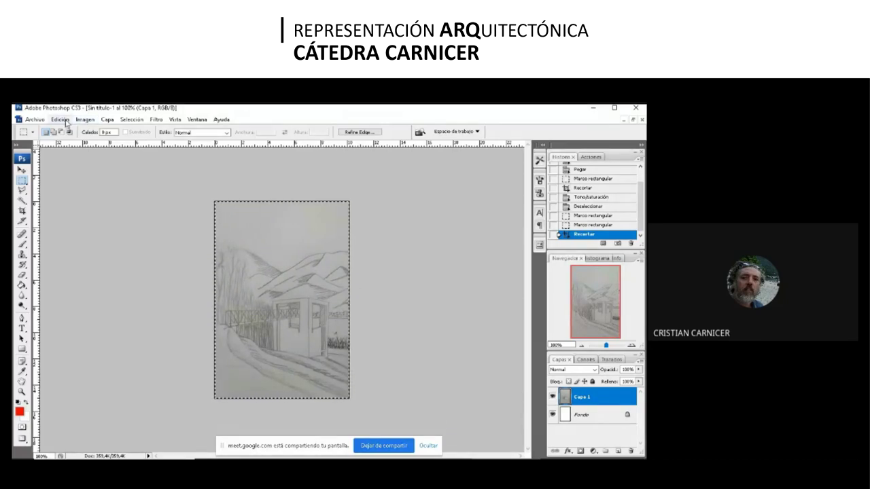
Step: Increase the brightness and contrast of the cropped drawing with the Brightness/Contrast adjustment
left_click(85, 120)
mouse_move(90, 144)
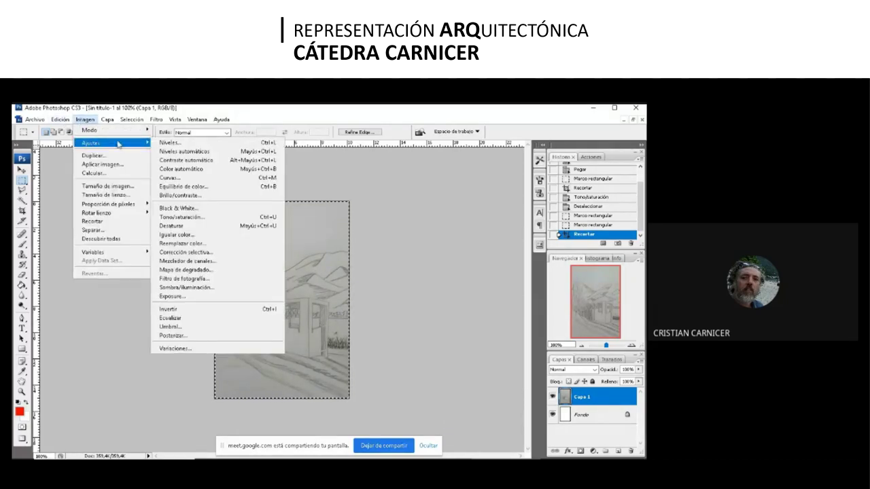
left_click(171, 195)
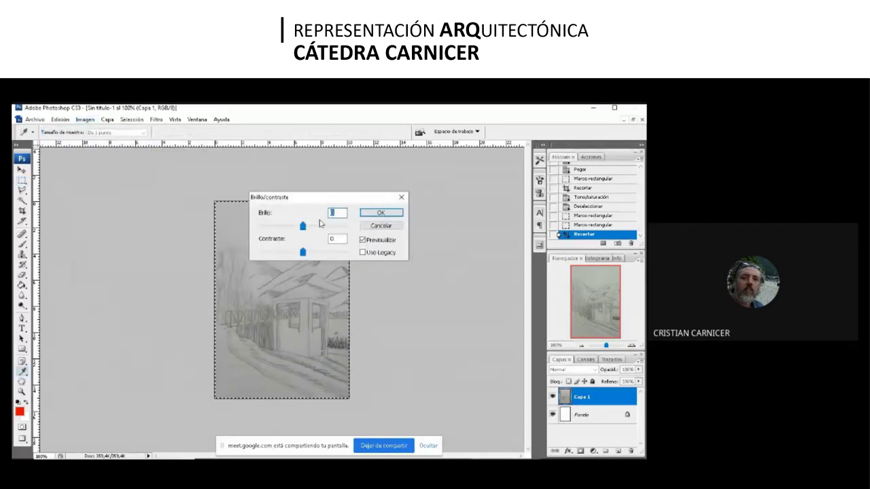
left_click_drag(325, 204, 416, 176)
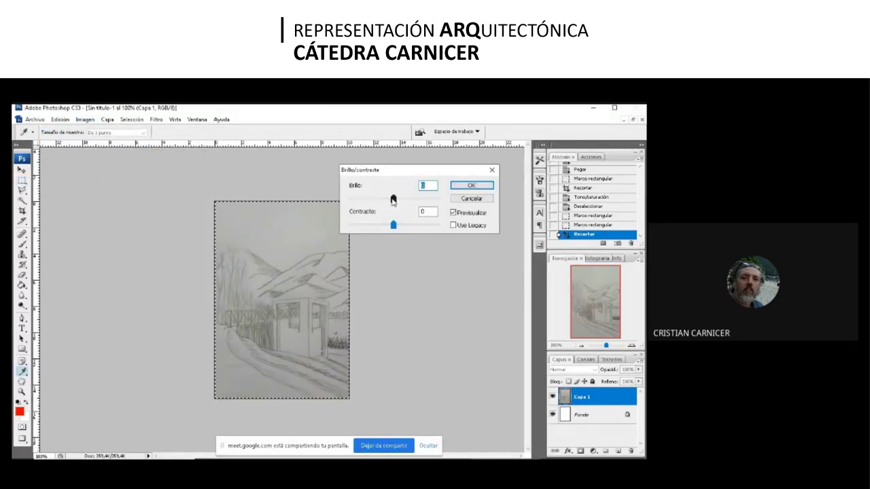
mouse_move(393, 199)
left_mouse_down()
mouse_move(406, 199)
mouse_move(410, 225)
mouse_move(428, 226)
mouse_move(404, 199)
left_mouse_up()
left_click_drag(428, 225, 432, 226)
left_click(460, 187)
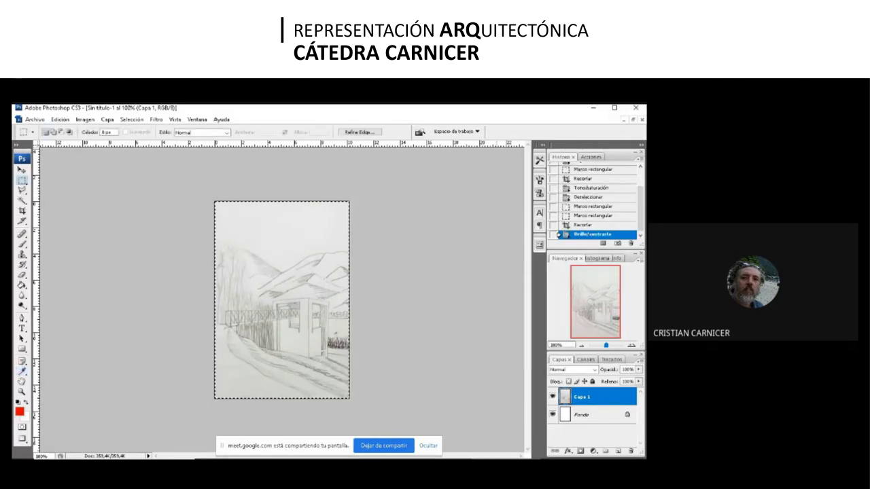
Step: Duplicate the drawing layer Capa 1 and set the copy's blend mode to Multiplicar
right_click(582, 403)
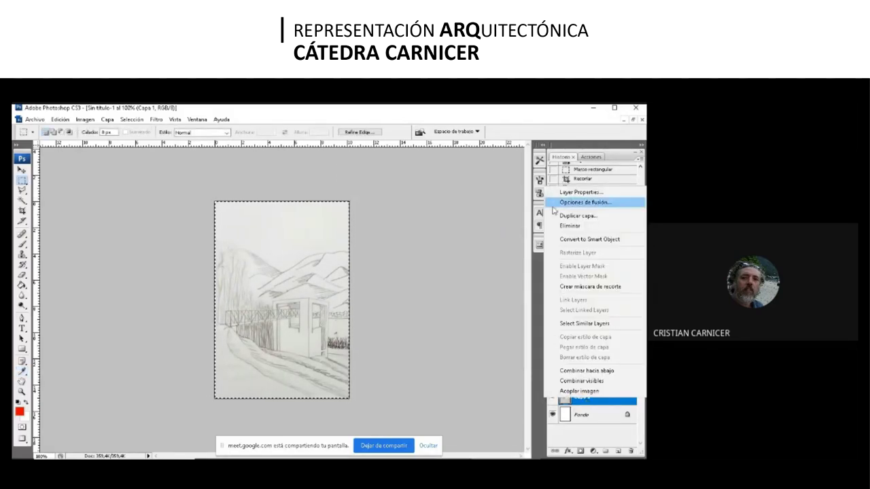
left_click(578, 215)
left_click(407, 204)
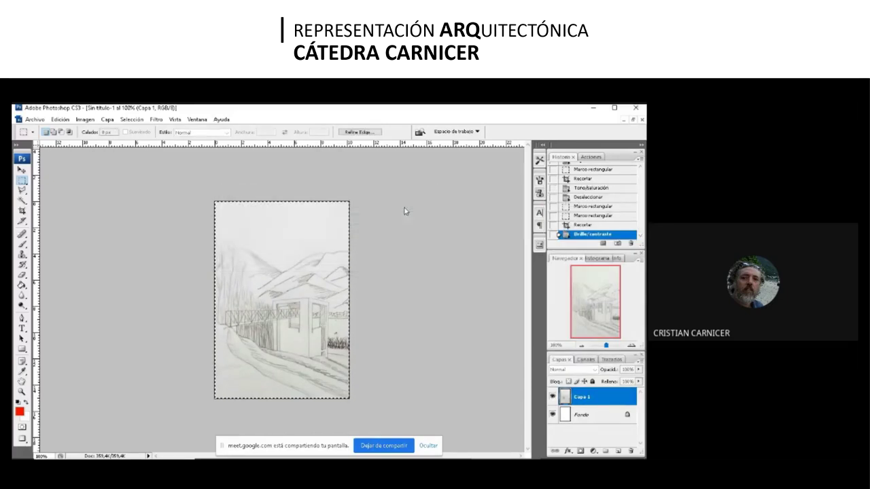
left_click(574, 369)
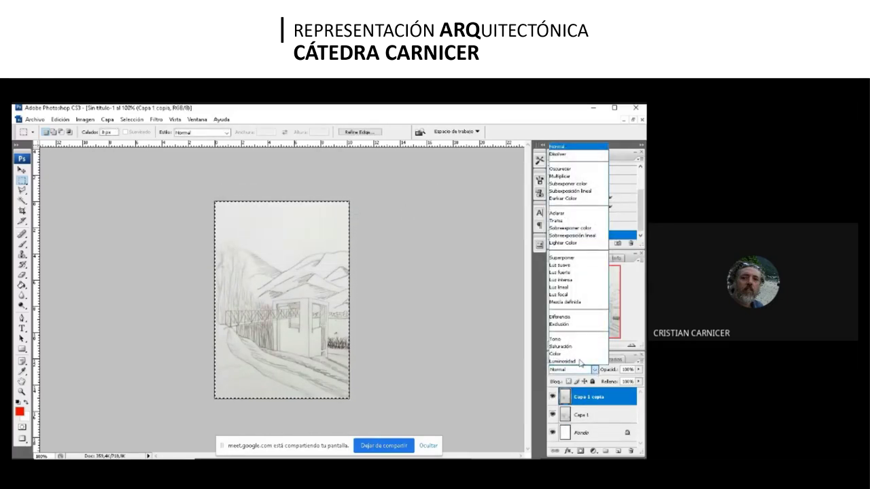
left_click(572, 176)
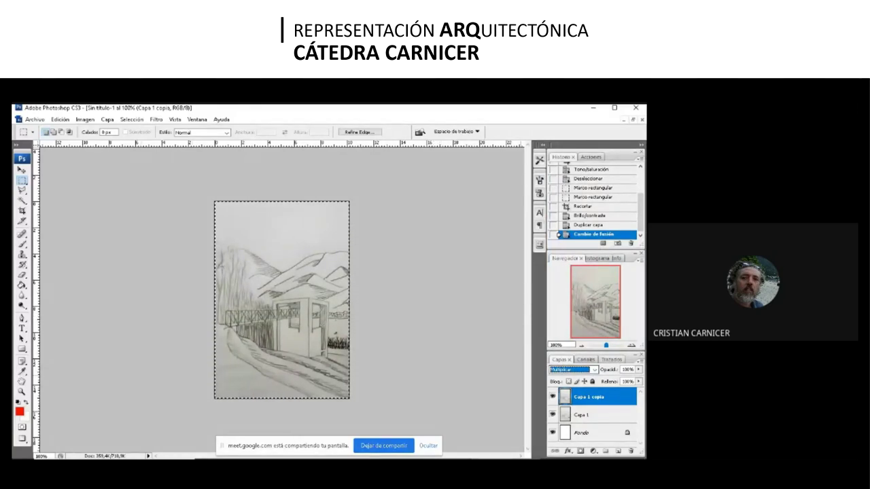
Step: Toggle the visibility of Capa 1 copia to compare its darkening effect, and leave the layer hidden
left_click(551, 399)
left_click(552, 398)
left_click(552, 399)
left_click(552, 398)
left_click(552, 398)
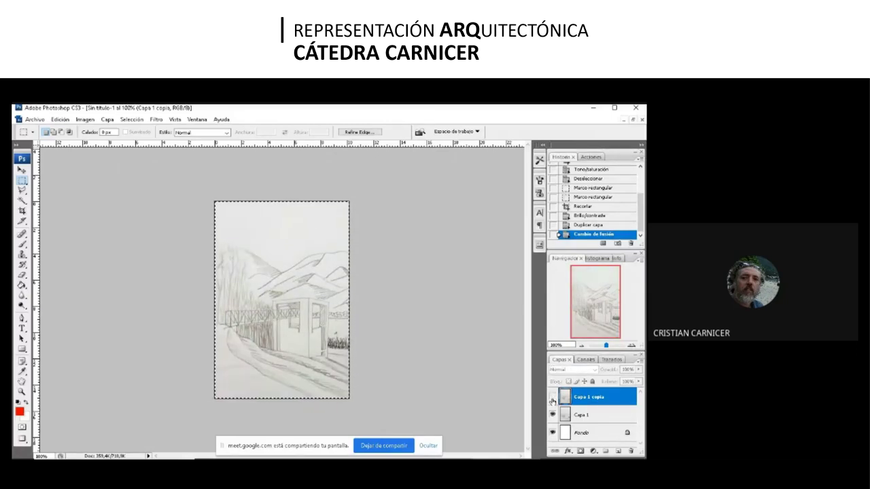
Step: Create a new layer named "valores" above Capa 1 copia
left_click(107, 119)
mouse_move(136, 129)
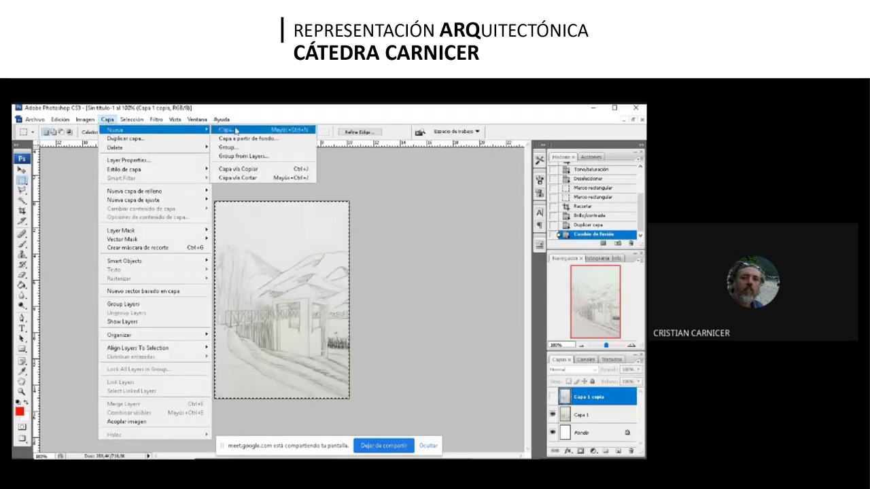
left_click(227, 129)
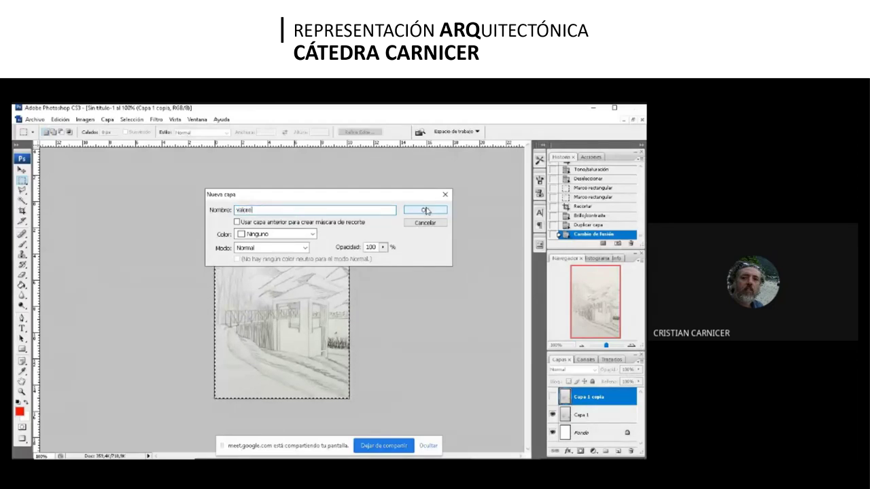
left_click(428, 210)
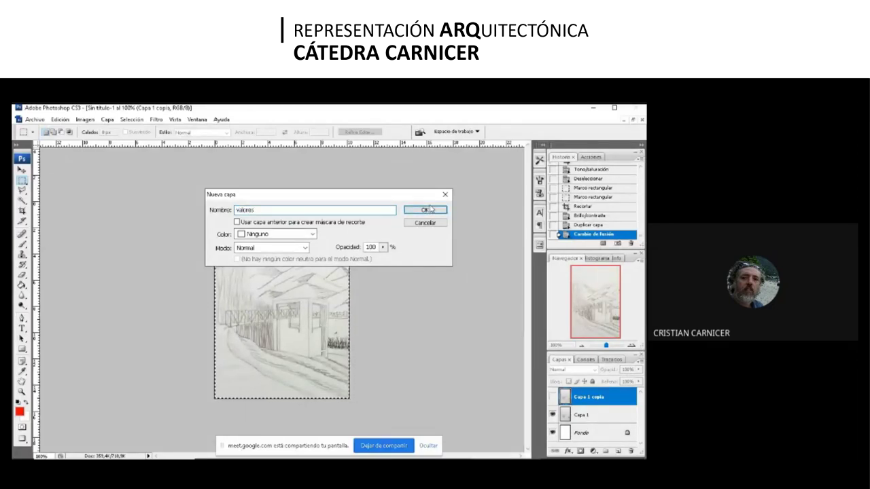
left_click(421, 212)
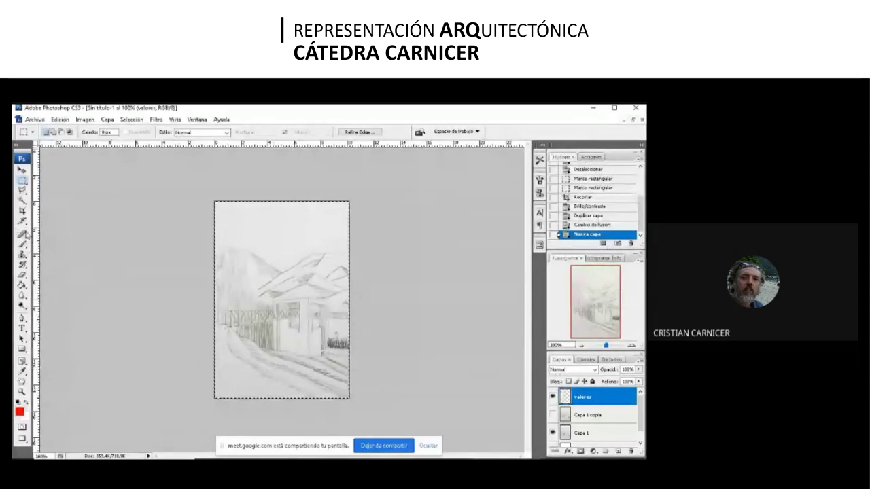
Step: Clear the selection, select the foreground ground with the Magnetic Lasso, and extend it to the canvas edges with the Rectangular Marquee
key("ctrl+d")
key("l")
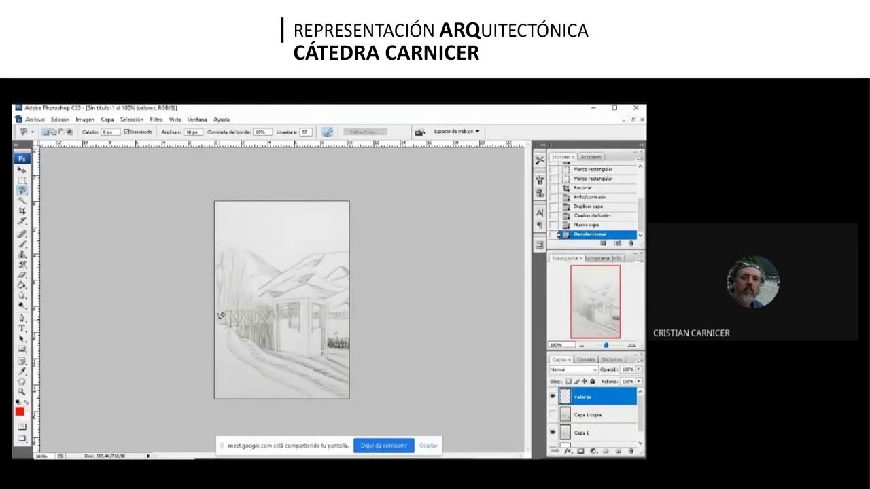
left_click(220, 318)
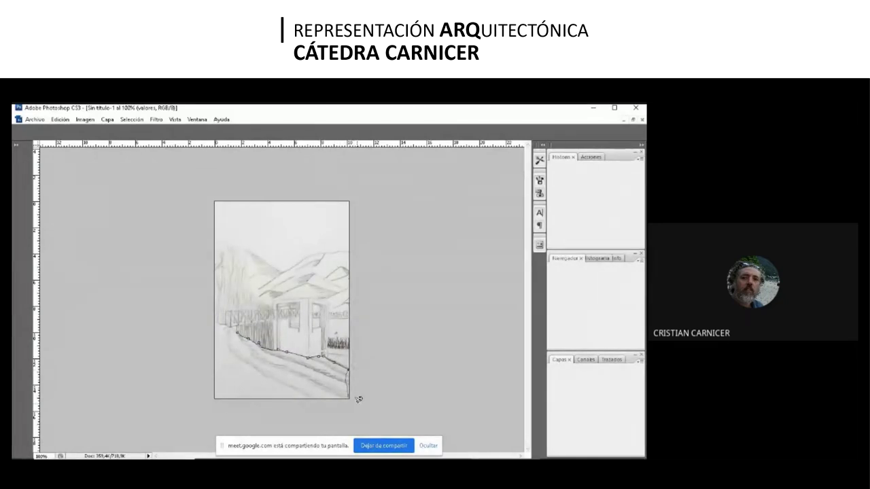
left_click(238, 320)
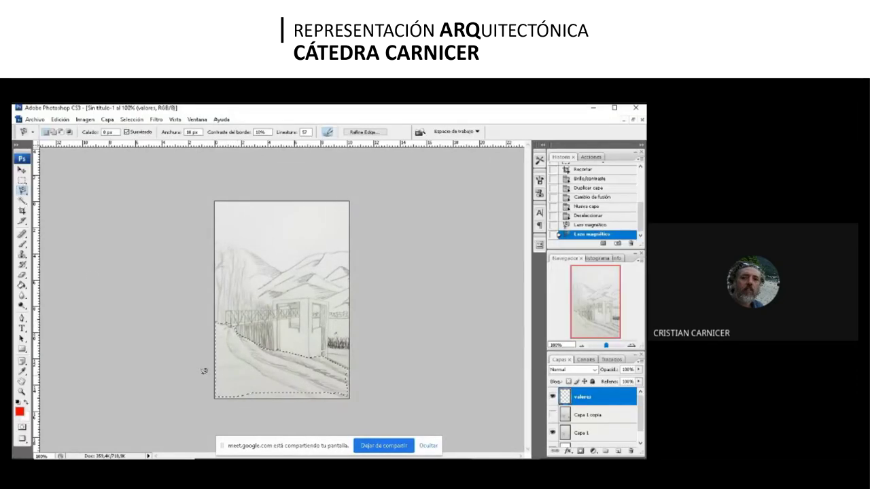
left_click(22, 181)
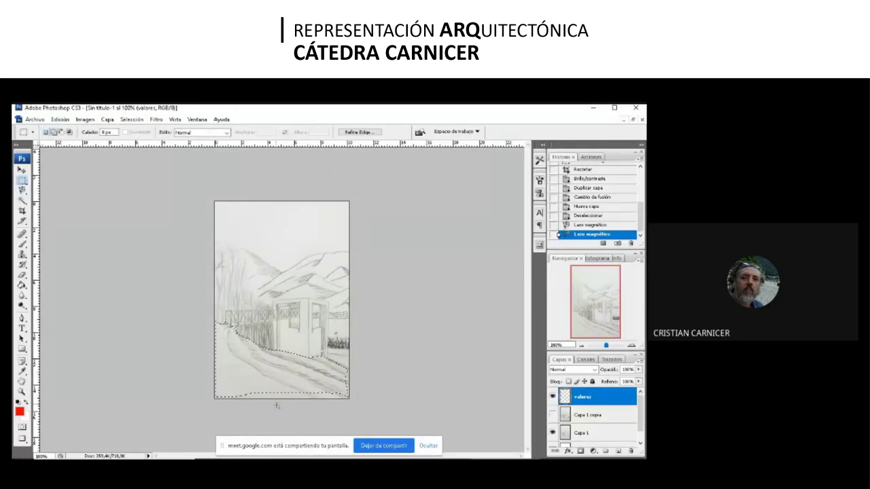
mouse_move(207, 379)
left_mouse_down()
mouse_move(352, 392)
mouse_move(355, 404)
left_mouse_up()
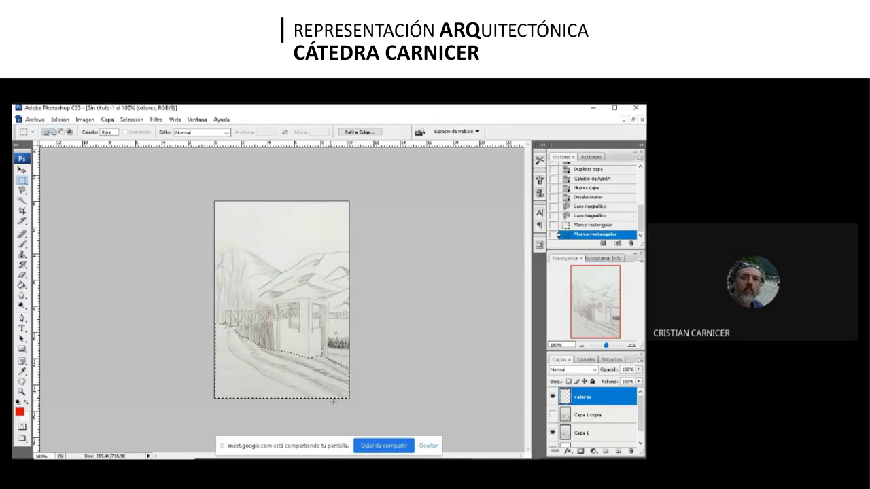
Step: Set the foreground colour to a neutral mid grey, #939393
left_click(21, 412)
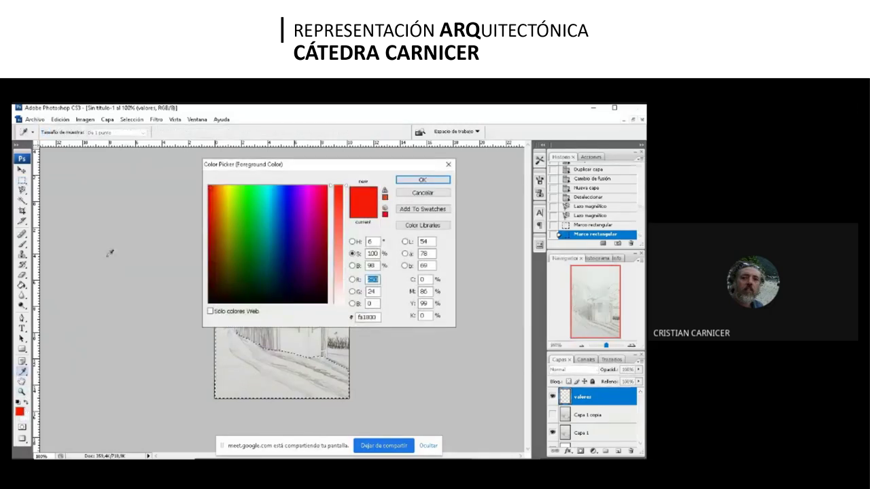
left_click_drag(344, 189, 353, 314)
left_click(223, 231)
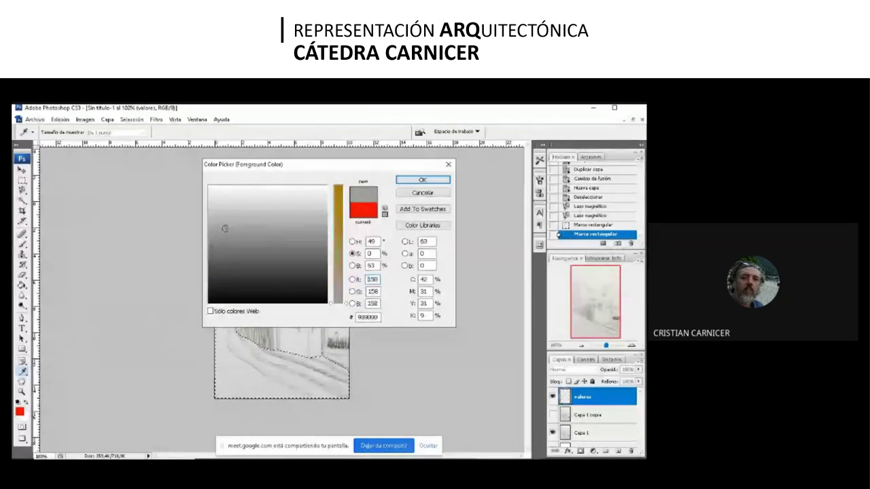
left_click(422, 179)
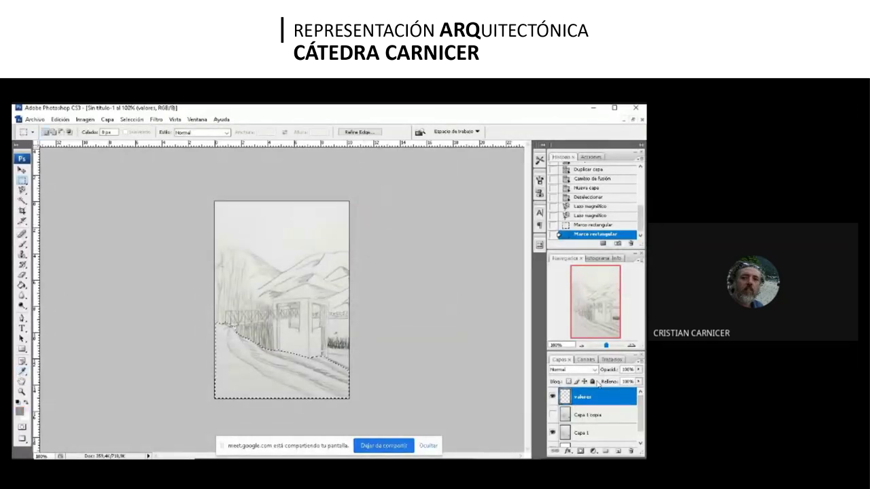
Step: Try the Multiplicar blend mode on the valores layer, and fill the selected ground twice with grey using the Paint Bucket
left_click(595, 370)
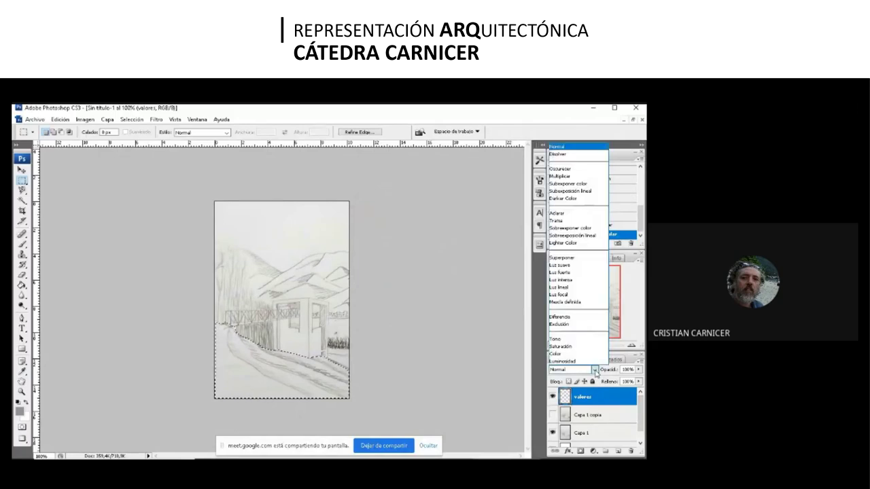
left_click(587, 176)
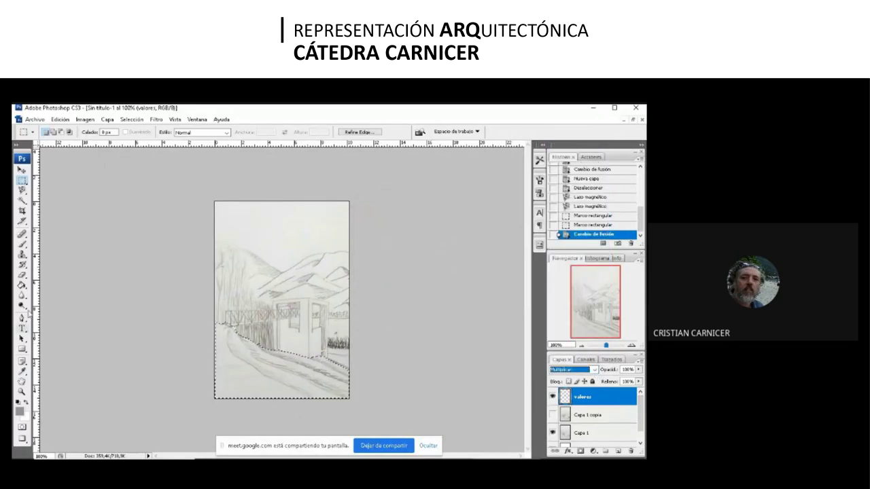
left_click(23, 285)
double_click(239, 360)
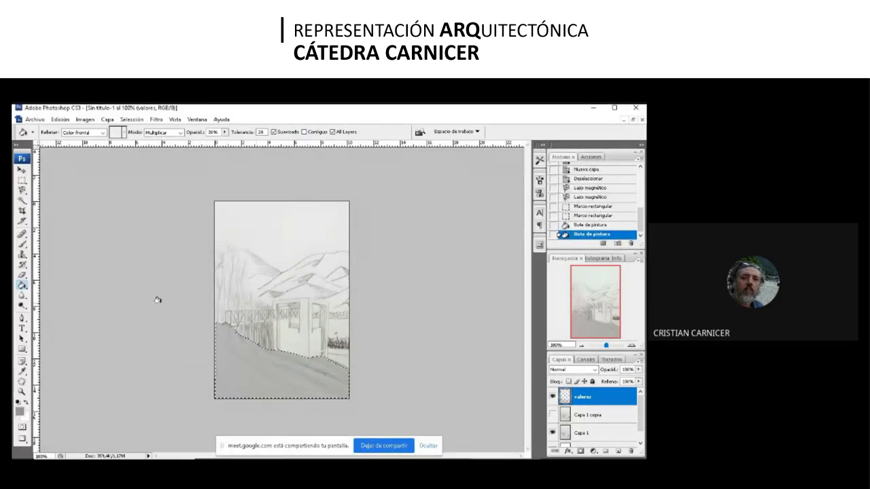
Step: Select the sky above the mountain ridge with the Magnetic Lasso, and subtract the stray mountain area from the selection
left_click(23, 392)
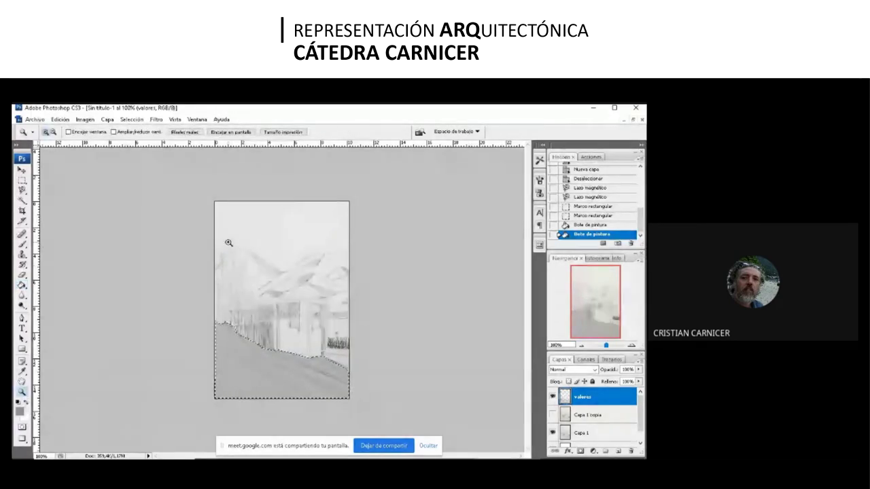
left_click(169, 264)
left_click(23, 192)
left_click(149, 260)
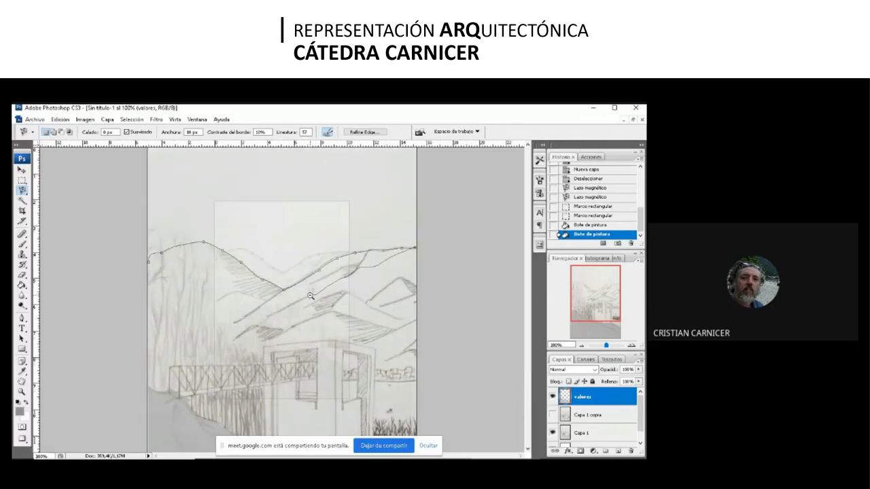
key("ctrl+minus")
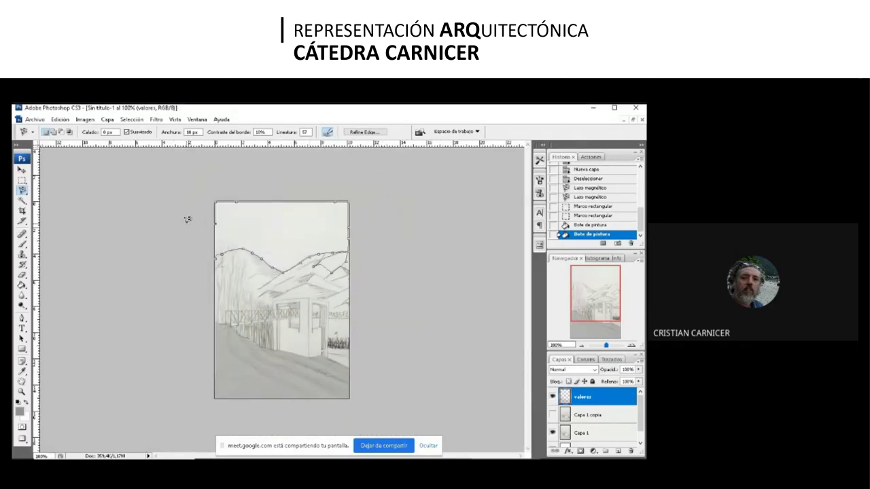
double_click(187, 219)
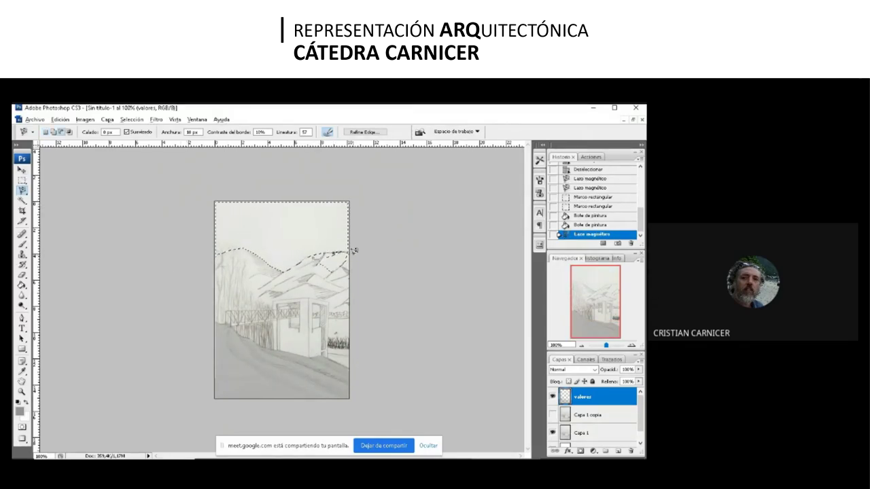
double_click(300, 267)
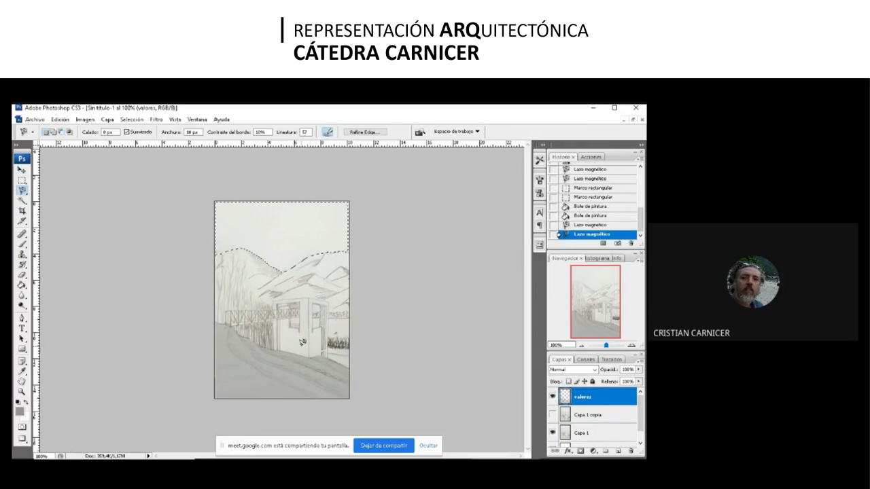
Step: Set the foreground colour to a lighter neutral grey, about #b6b6b6
left_click(20, 411)
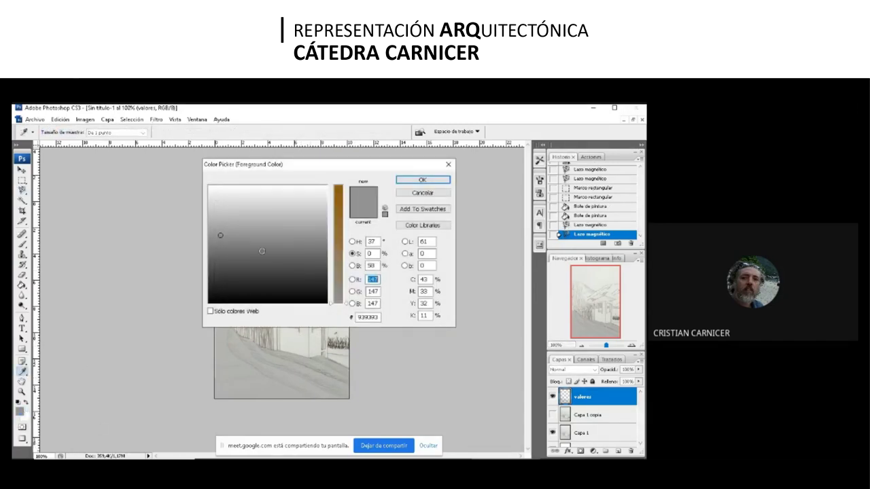
left_click(217, 219)
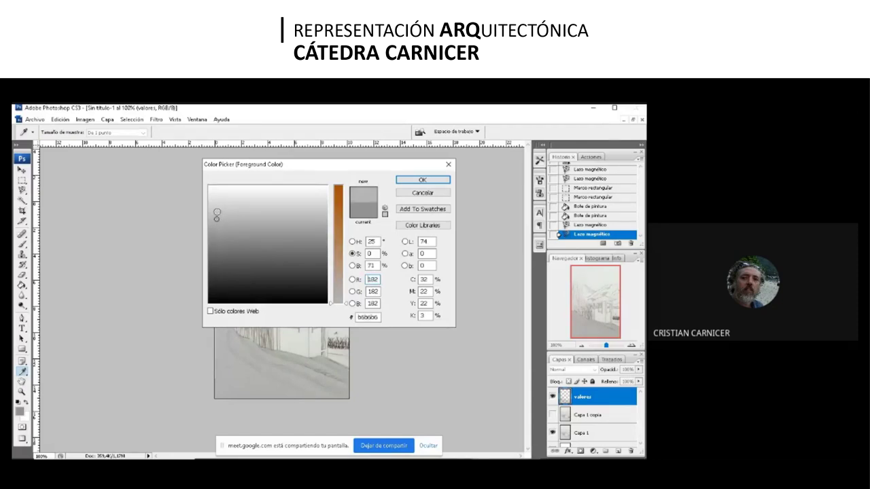
left_click(422, 179)
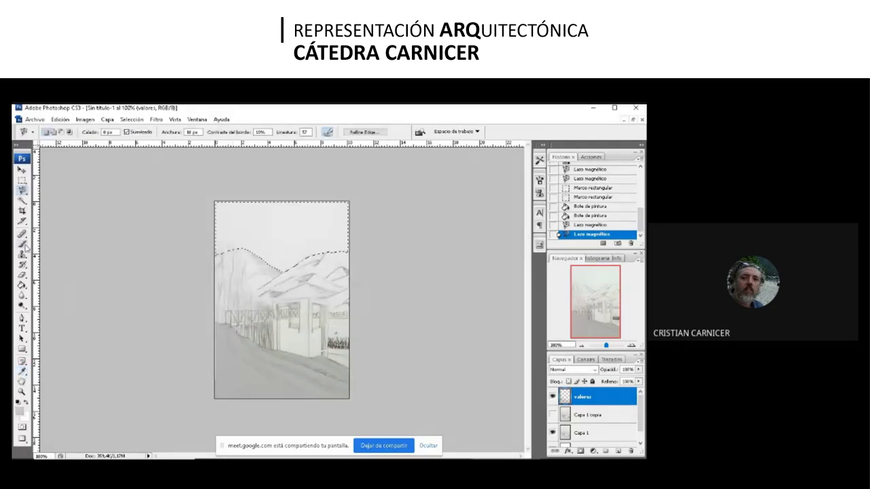
Step: Fill the selected sky twice with the light grey using the Paint Bucket, and deselect it
left_click(23, 285)
left_click(270, 220)
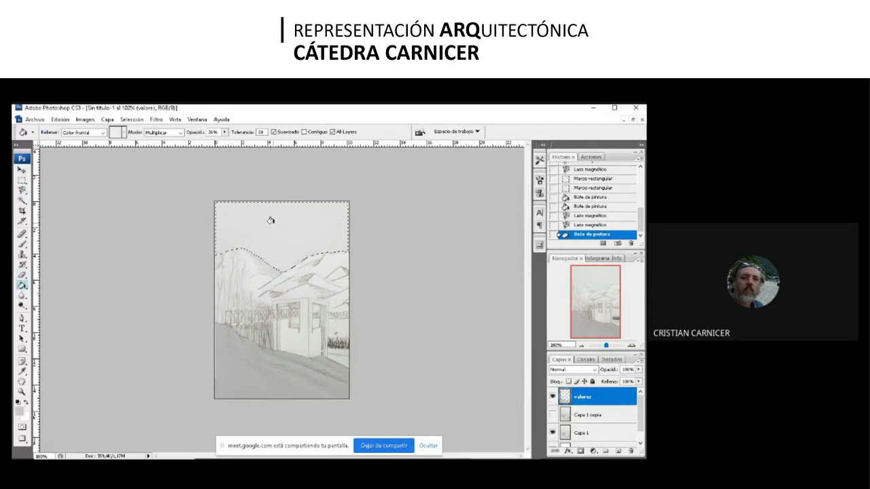
left_click(271, 220)
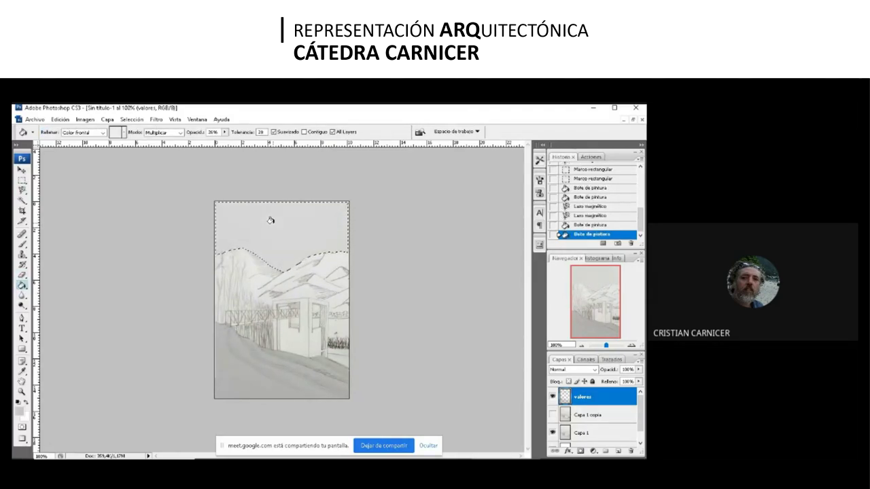
key("ctrl+d")
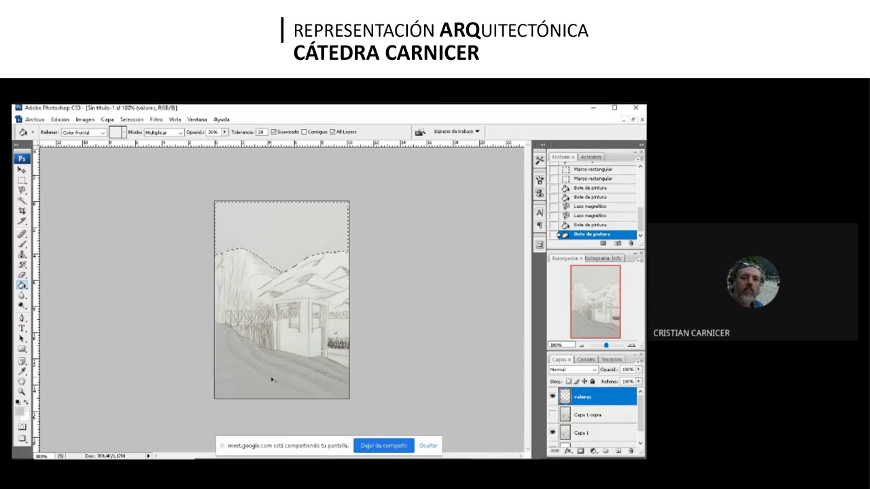
Step: Add two more Paint Bucket fills over the drawing without a selection, and set the valores layer's blend mode to Multiplicar
left_click(298, 239)
left_click(259, 413)
left_click(258, 379)
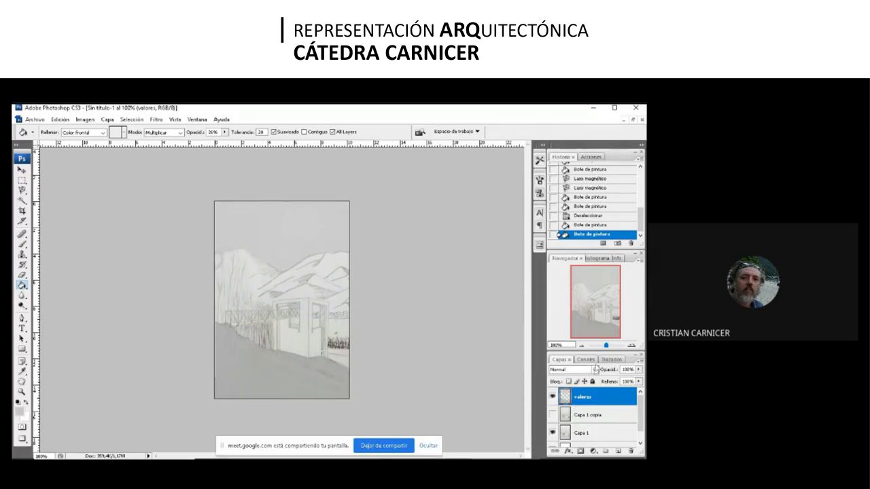
left_click(594, 369)
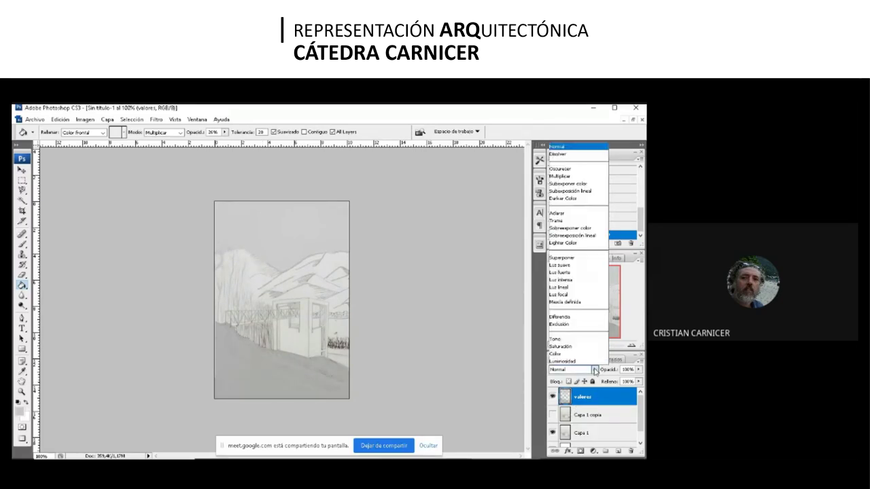
left_click(583, 177)
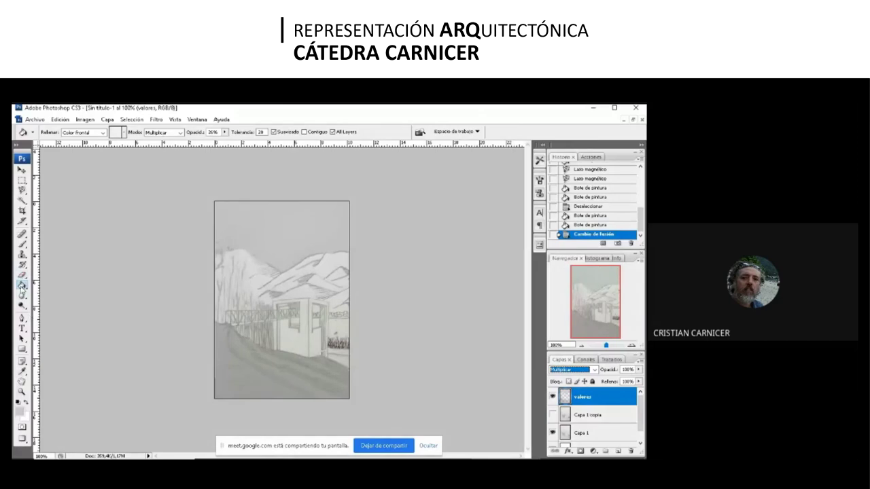
left_click(23, 191)
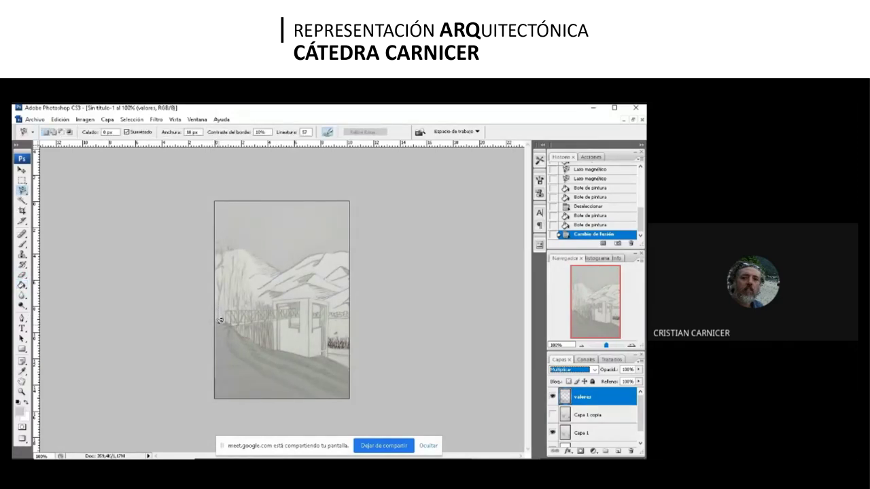
left_click(274, 347)
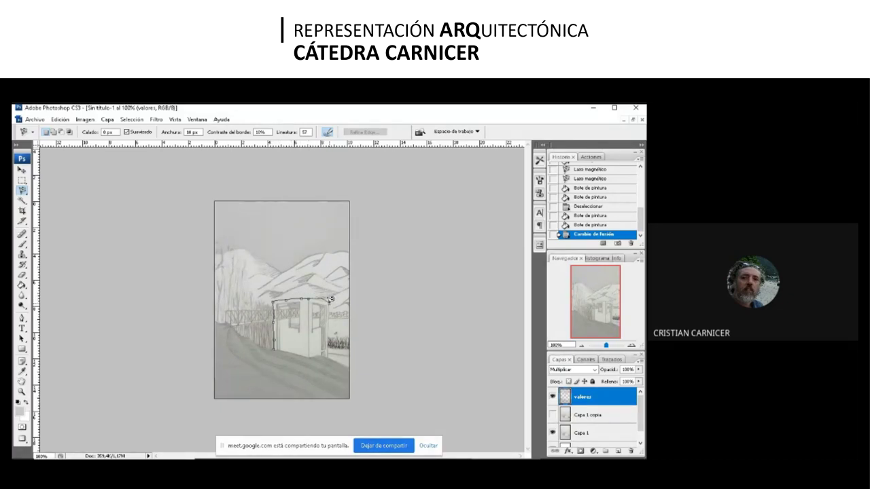
double_click(331, 314)
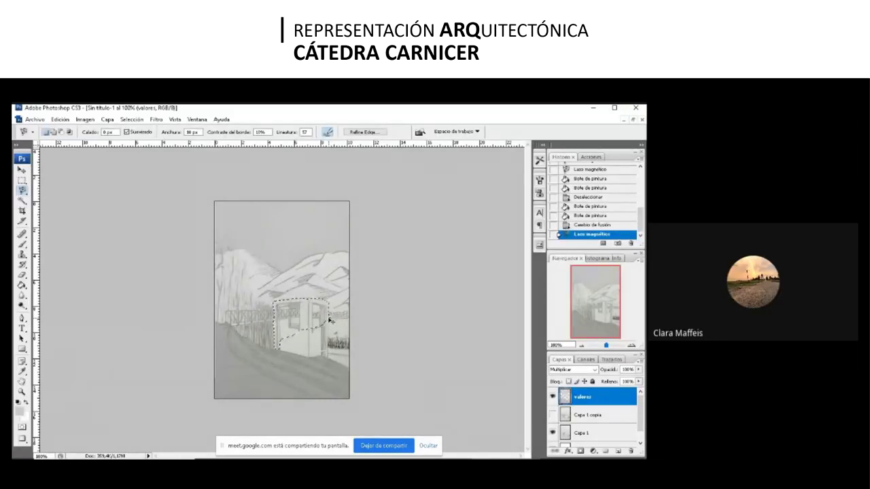
key("ctrl+d")
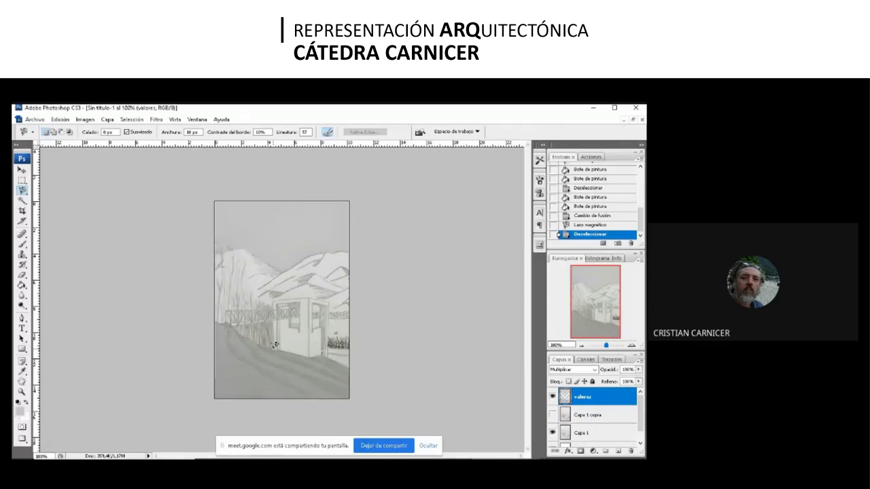
left_click(275, 346)
left_click(274, 301)
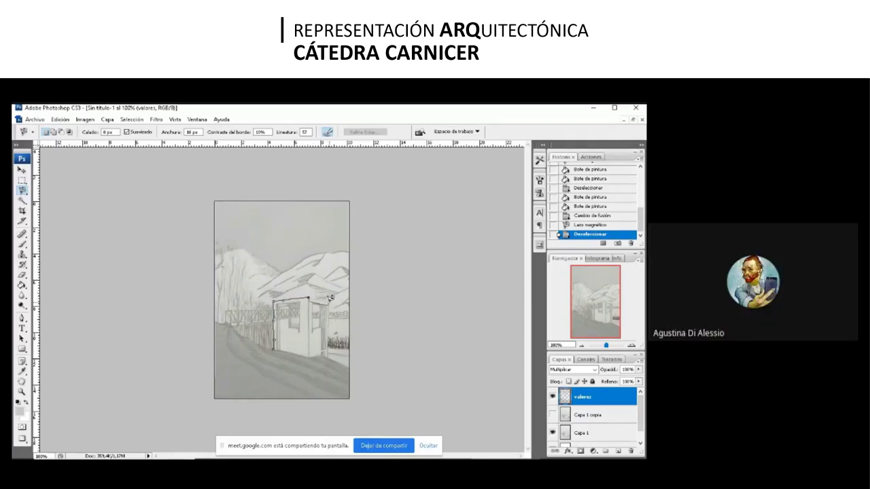
key("Escape")
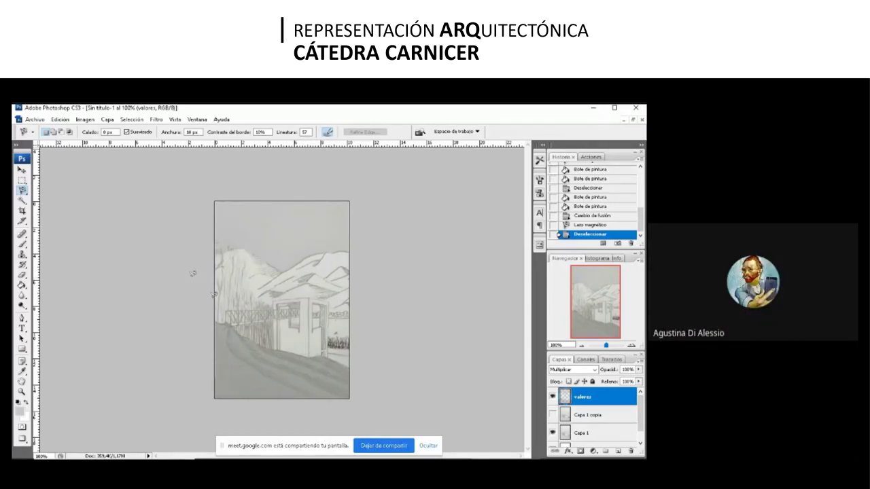
Step: Select the mountains and fence area with the Magnetic Lasso, tracing the ground line, the booth outline and the ridge against the sky
left_click(25, 197)
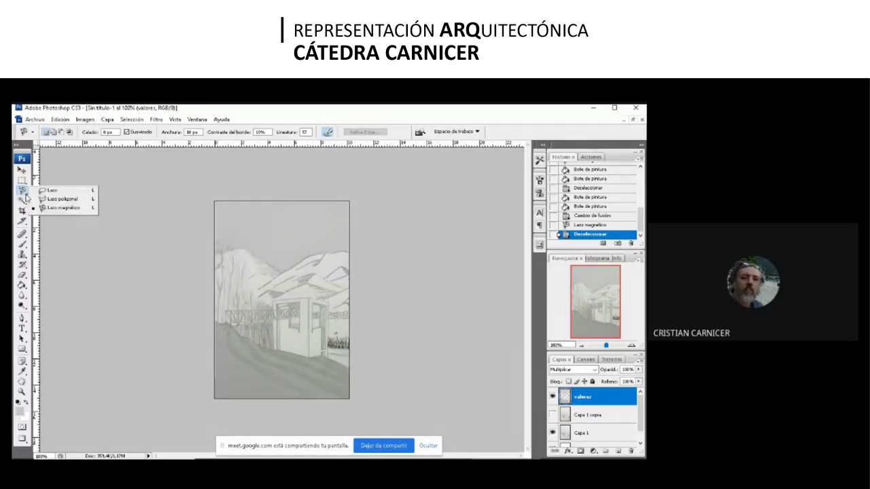
left_click(59, 198)
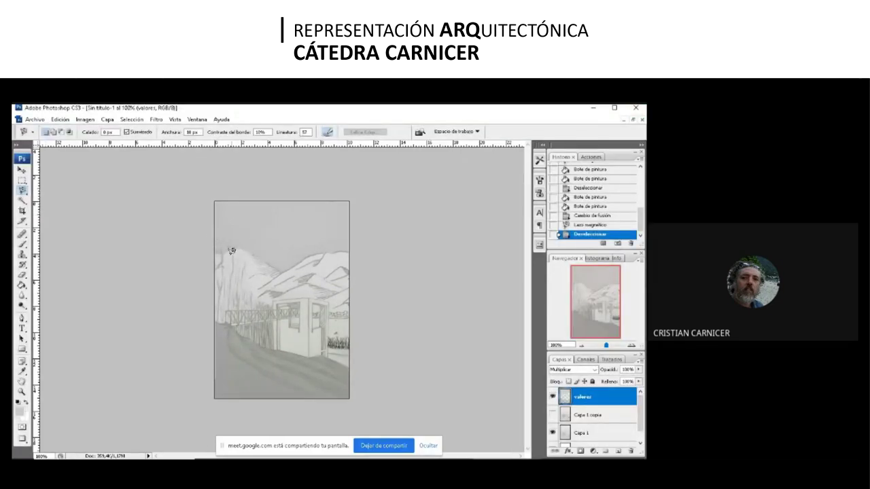
left_click(216, 319)
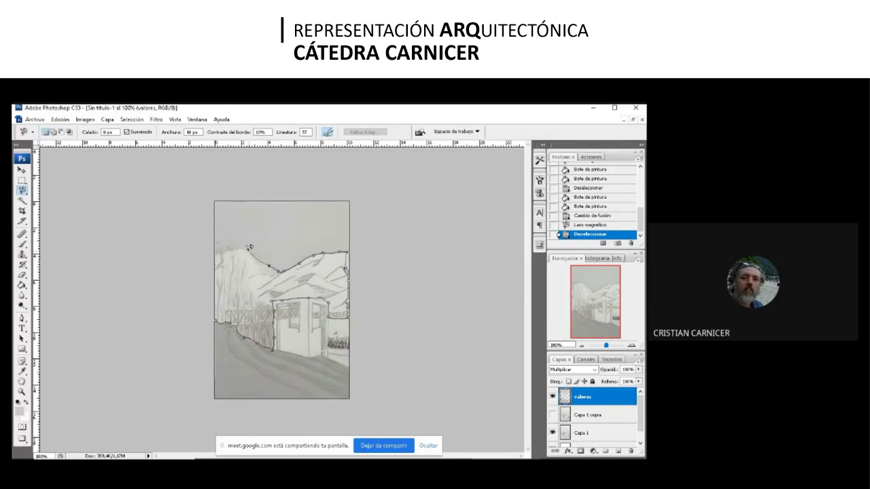
double_click(214, 250)
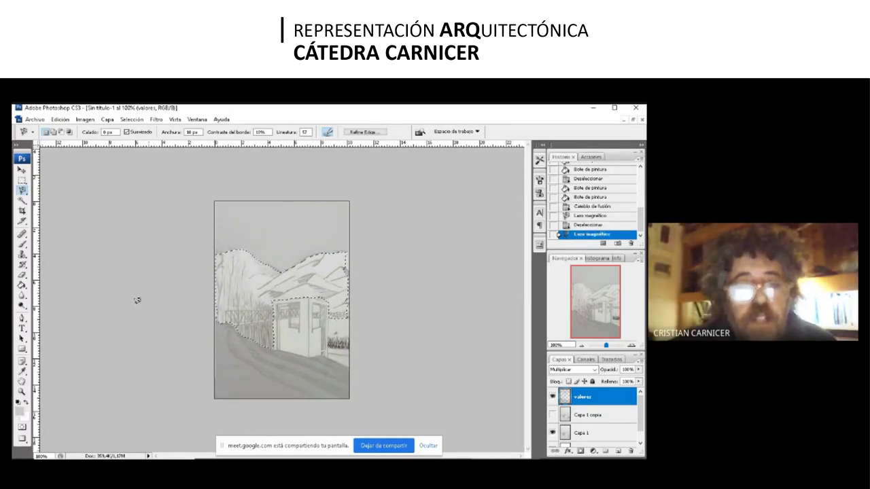
Step: Correct the mountain selection along the booth's edges by subtracting stray areas with the Polygonal Lasso
left_click(22, 181)
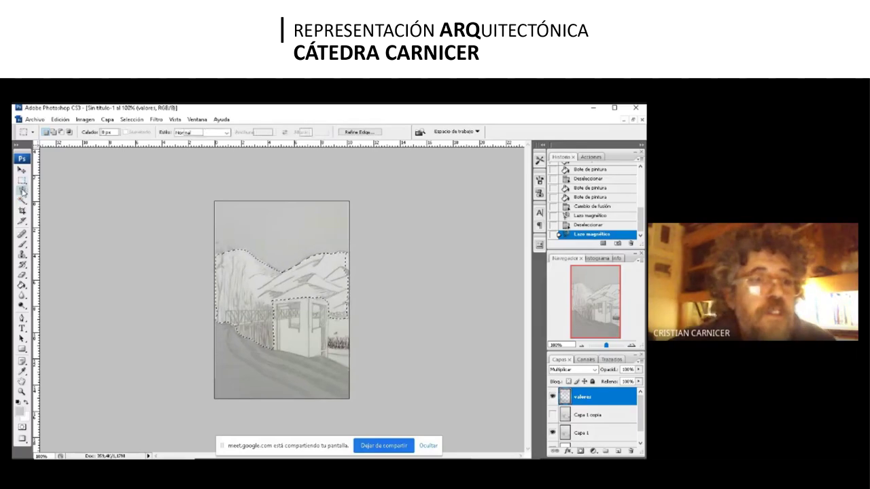
left_click(23, 192)
left_click(48, 188)
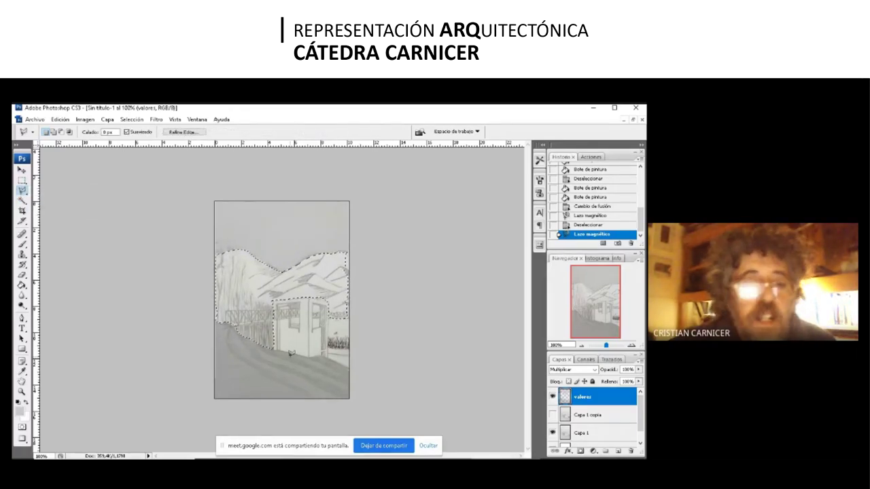
key("alt")
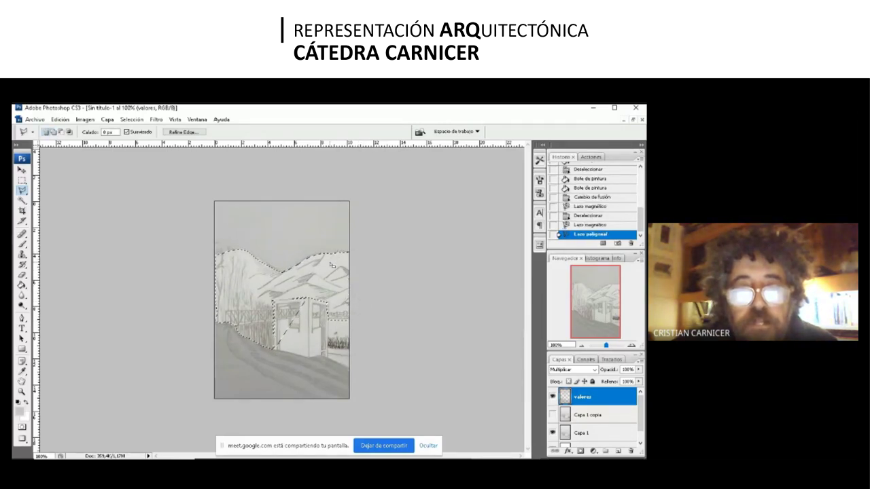
key("Return")
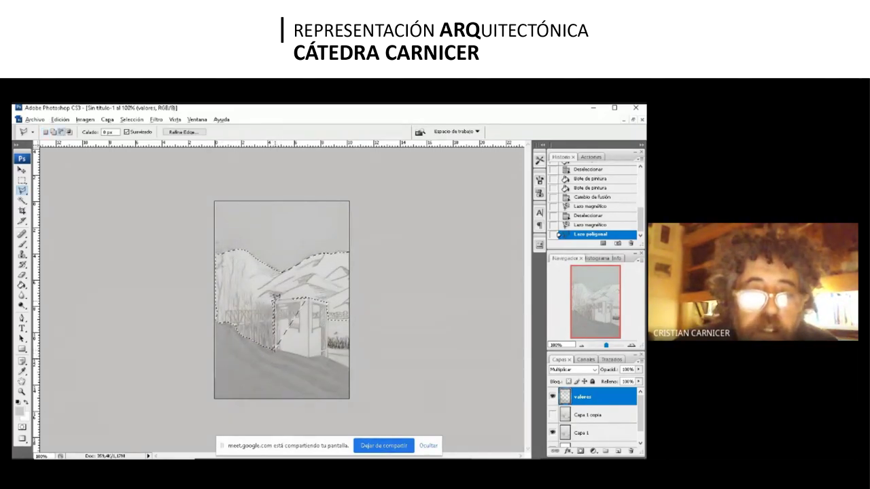
left_click(310, 293)
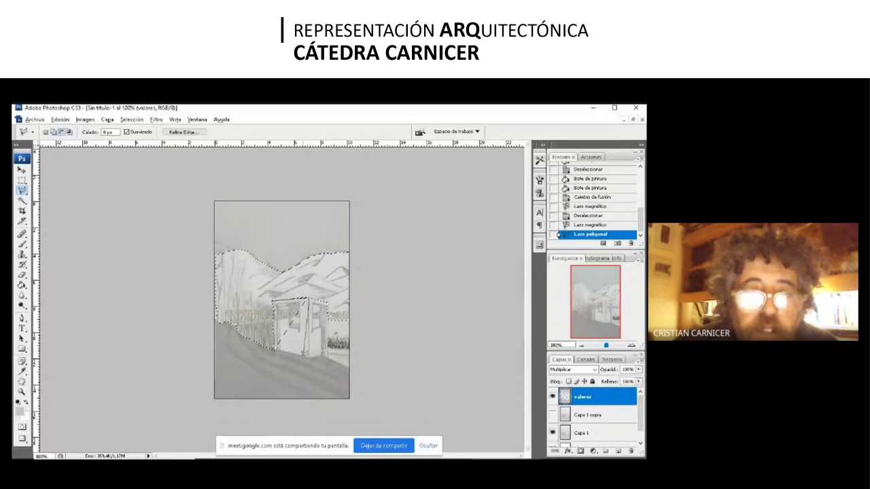
double_click(303, 359)
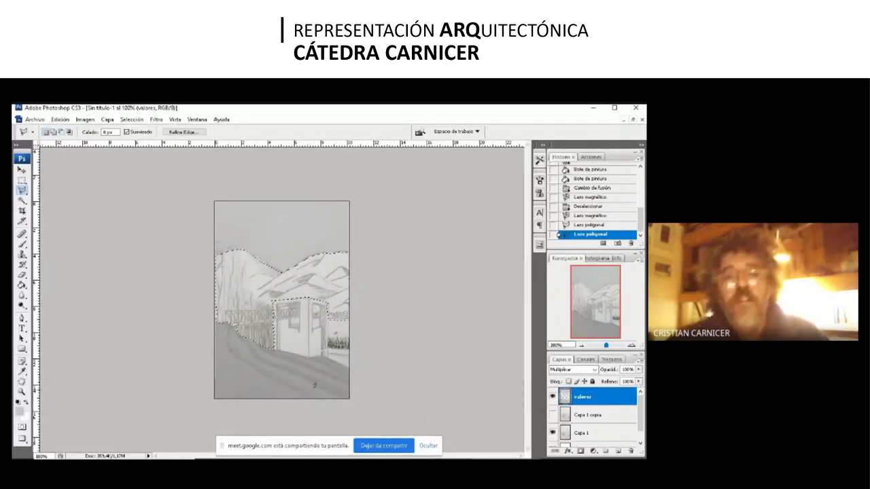
Step: Set the foreground colour to a darker neutral grey, #8d8d8d
left_click(21, 411)
left_click(233, 245)
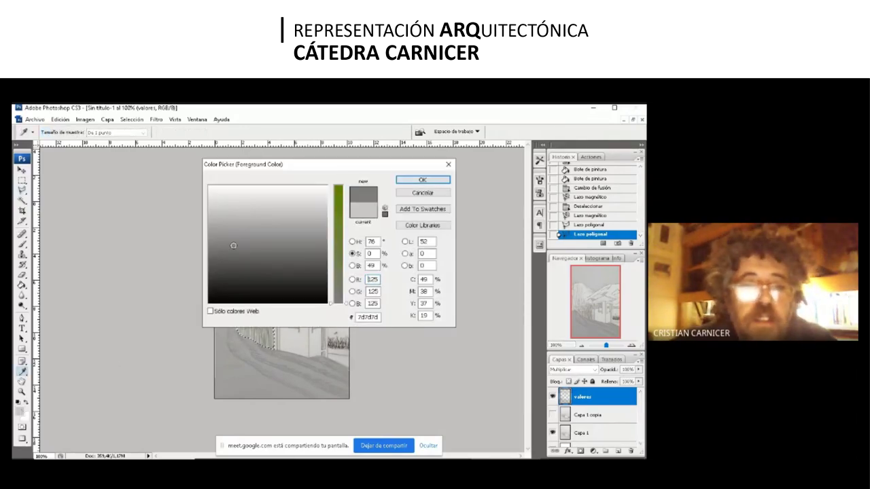
left_click_drag(233, 245, 236, 238)
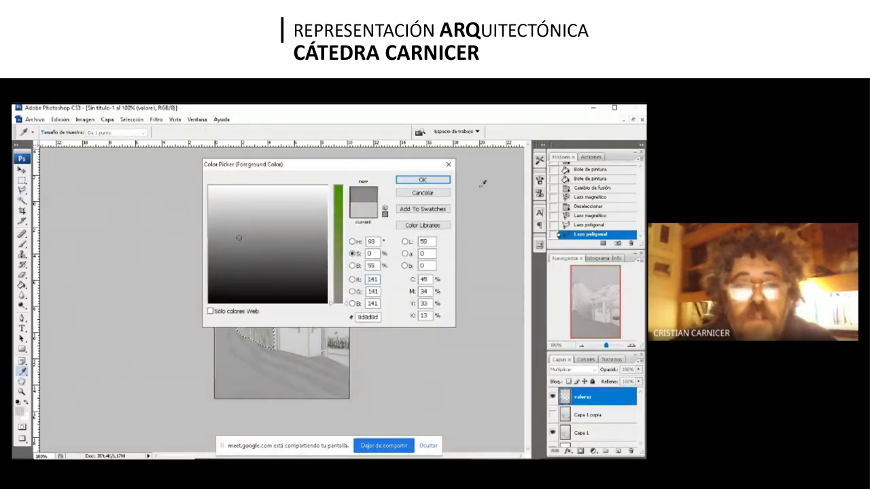
left_click(422, 179)
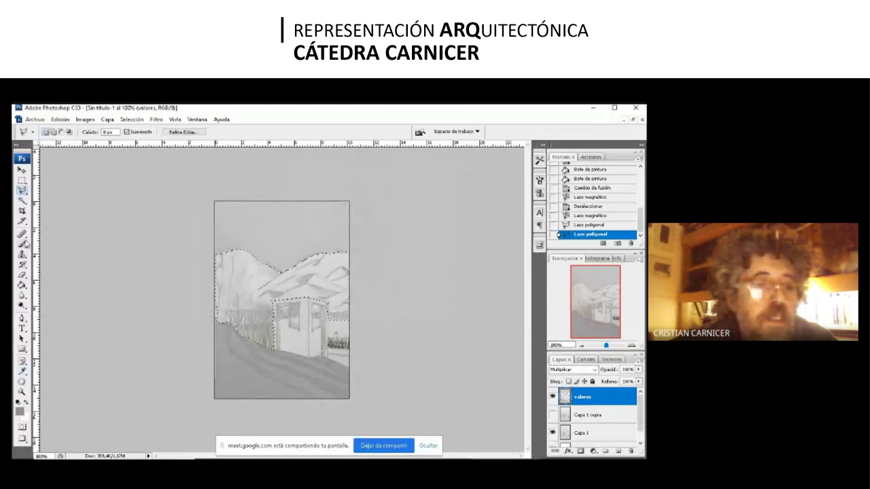
Step: Try painting the selected mountains grey with the Brush at 100% opacity and flow, and undo the painting
key("b")
left_click_drag(242, 272, 223, 327)
mouse_move(279, 329)
left_mouse_down()
mouse_move(379, 291)
mouse_move(272, 253)
left_mouse_up()
mouse_move(197, 277)
left_mouse_down()
mouse_move(173, 284)
mouse_move(146, 365)
left_mouse_up()
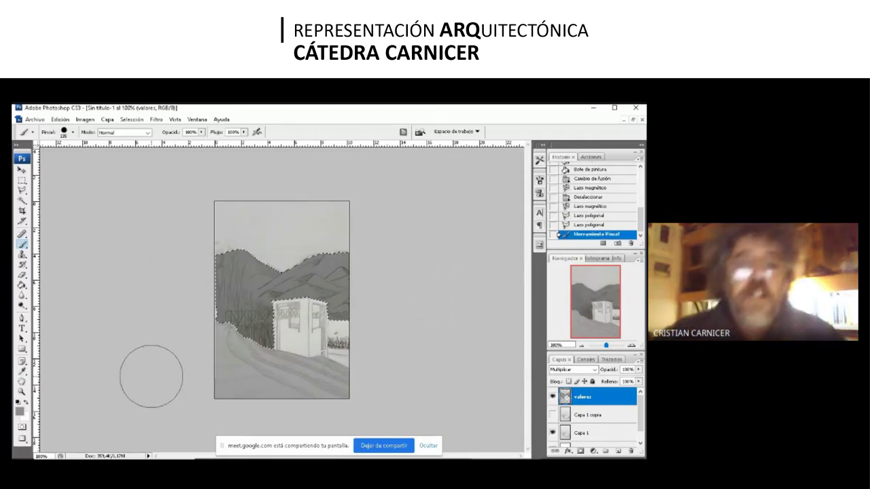
key("ctrl+z")
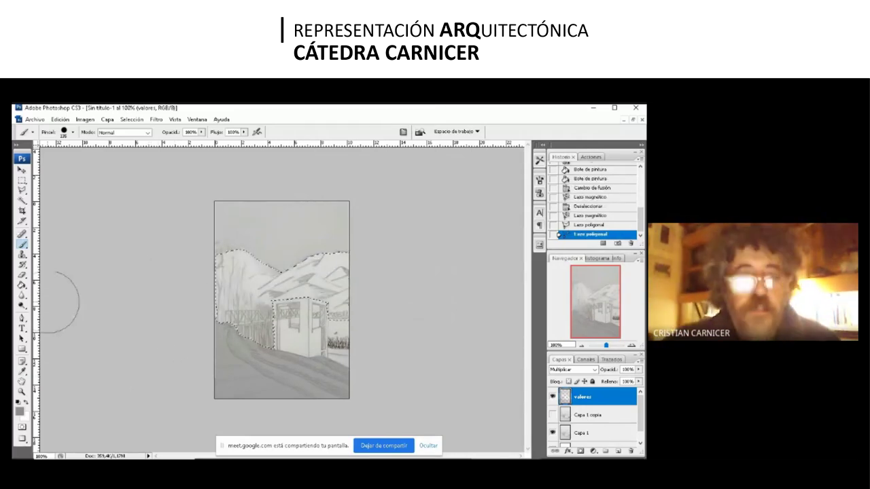
Step: Subtract a narrow strip along the base of the fence from the mountain selection with the Polygonal Lasso
left_click(23, 191)
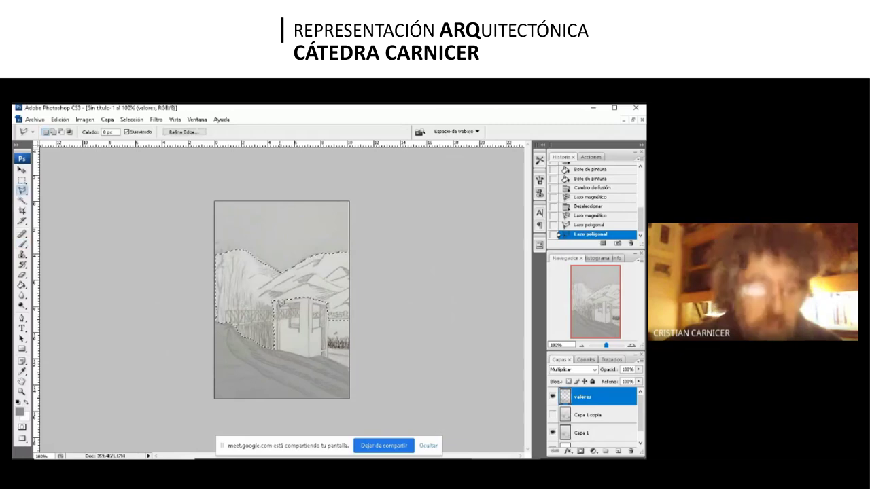
left_click(235, 324)
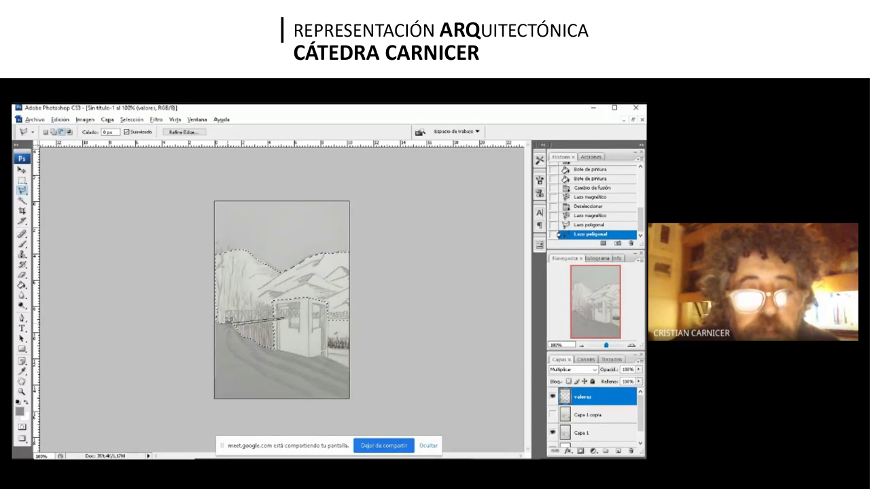
double_click(284, 317)
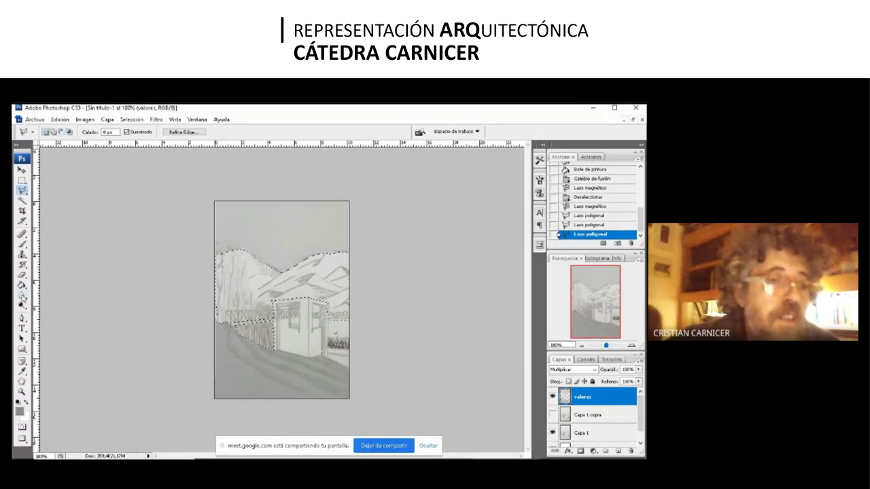
Step: Lower the Brush opacity to about 69% and its flow to about 67%, and paint the selected mountains grey
left_click(23, 244)
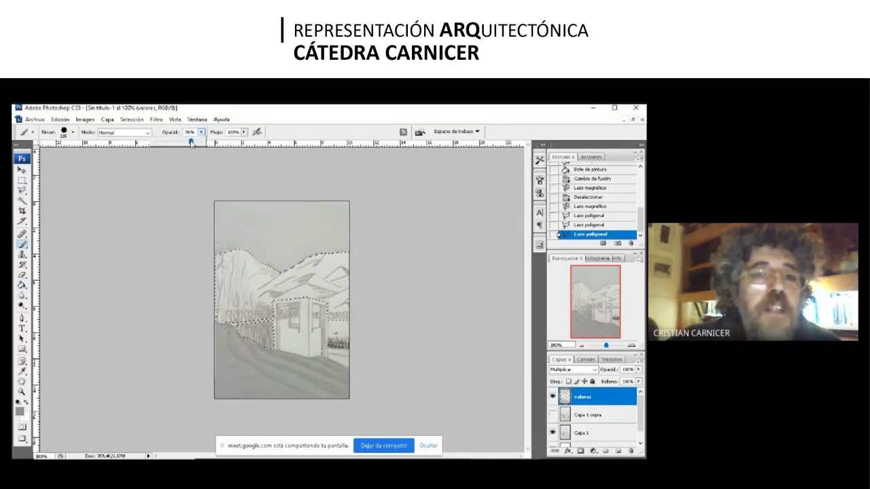
left_click_drag(201, 140, 186, 140)
left_click(244, 132)
left_click_drag(245, 141, 229, 144)
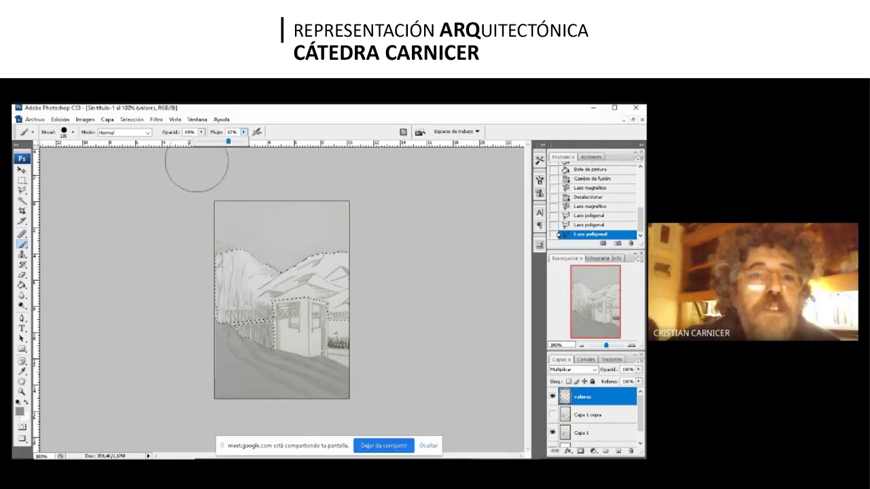
left_click_drag(233, 262, 219, 308)
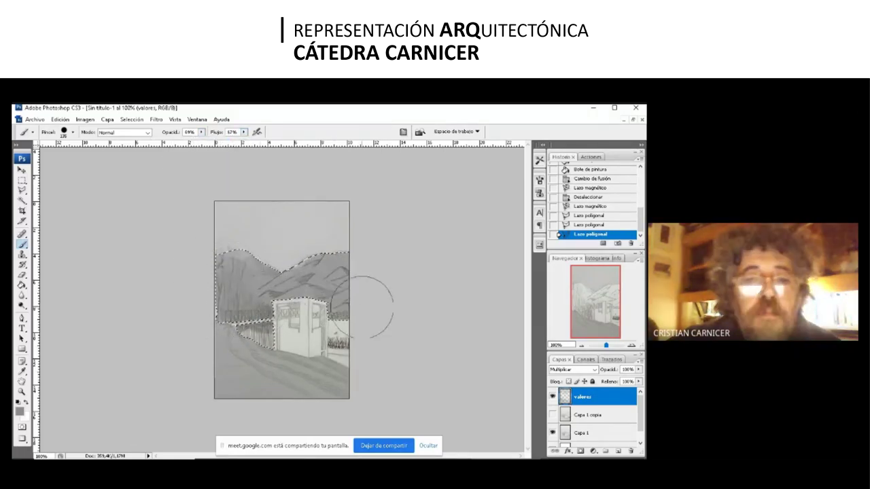
left_click_drag(286, 388, 278, 378)
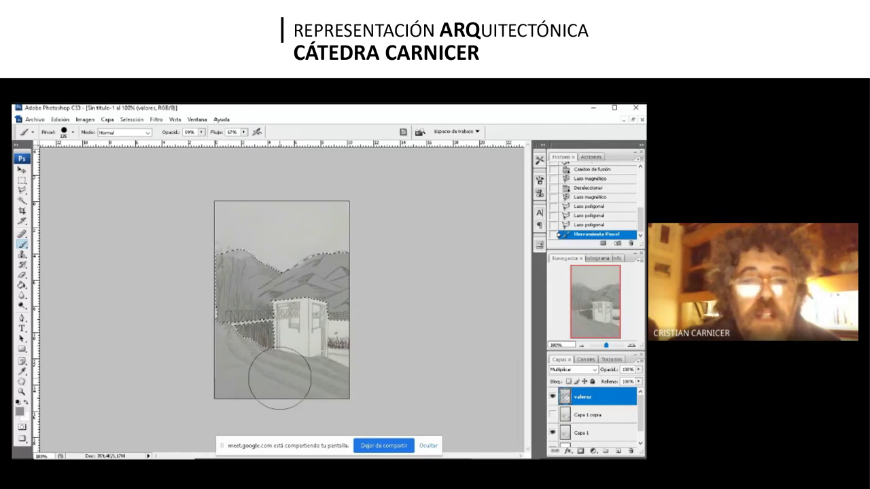
Step: Lower the Brush flow to 42% and paint another layer of grey over the selected mountains
left_click(244, 132)
left_click(265, 377)
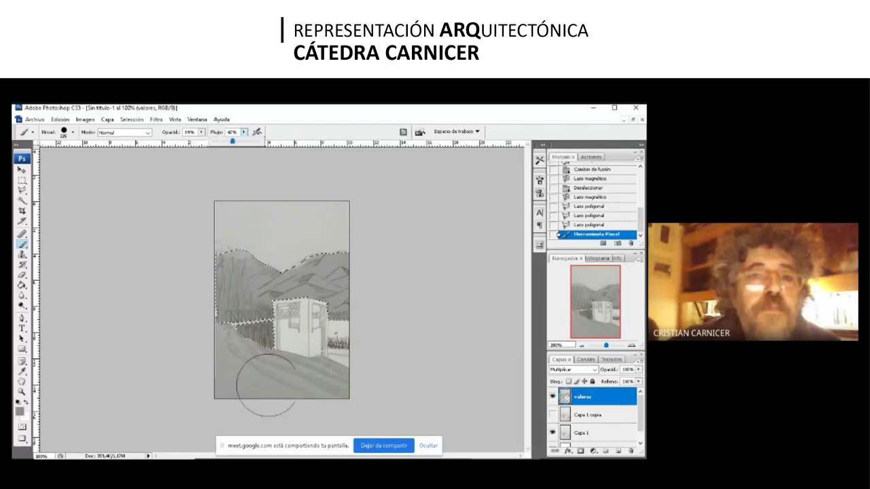
mouse_move(271, 374)
left_mouse_down()
mouse_move(307, 371)
mouse_move(346, 345)
mouse_move(373, 340)
left_mouse_up()
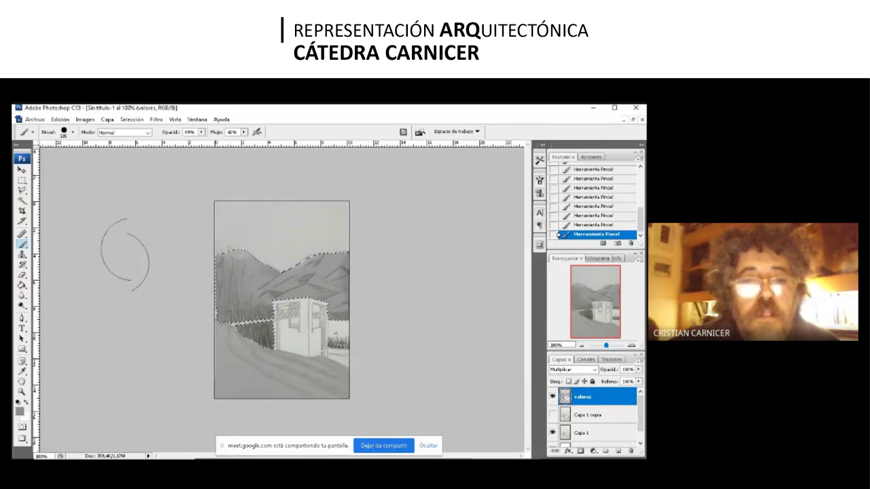
Step: Set the Brush to 26% opacity and about 34 px diameter, shade details in the selected mountains, and deselect
left_click(201, 132)
left_click_drag(195, 144, 192, 144)
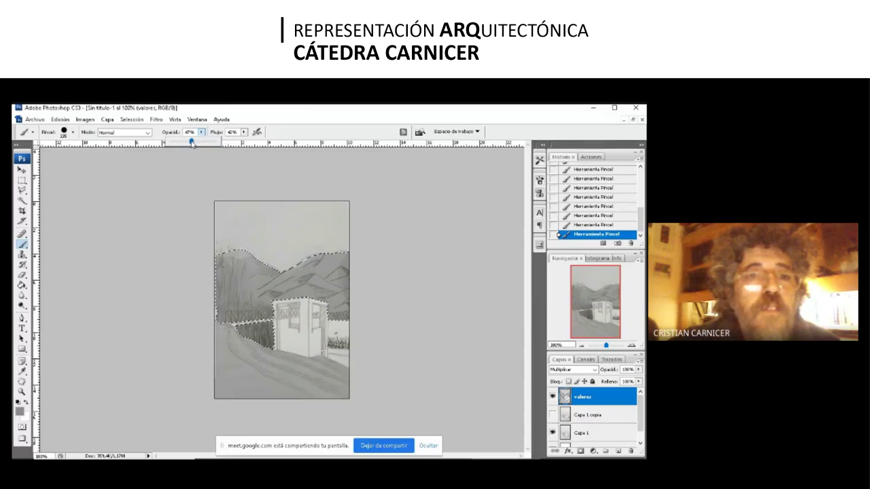
left_click(192, 293)
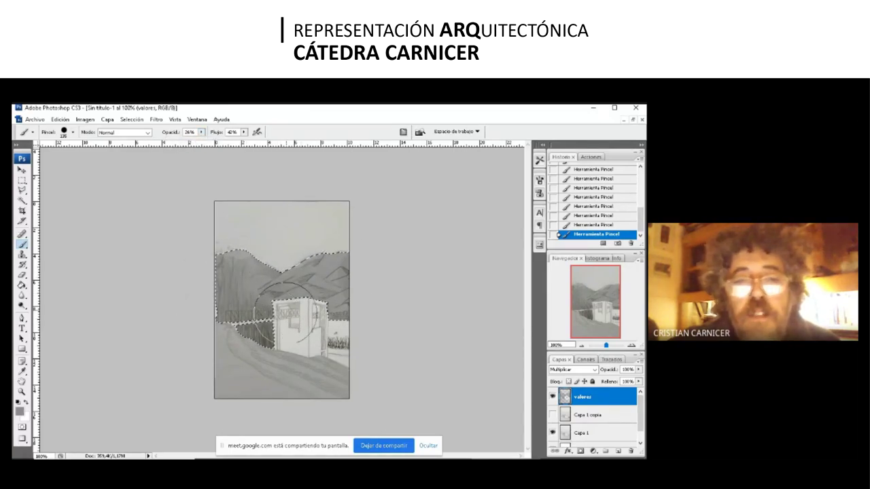
left_click(72, 133)
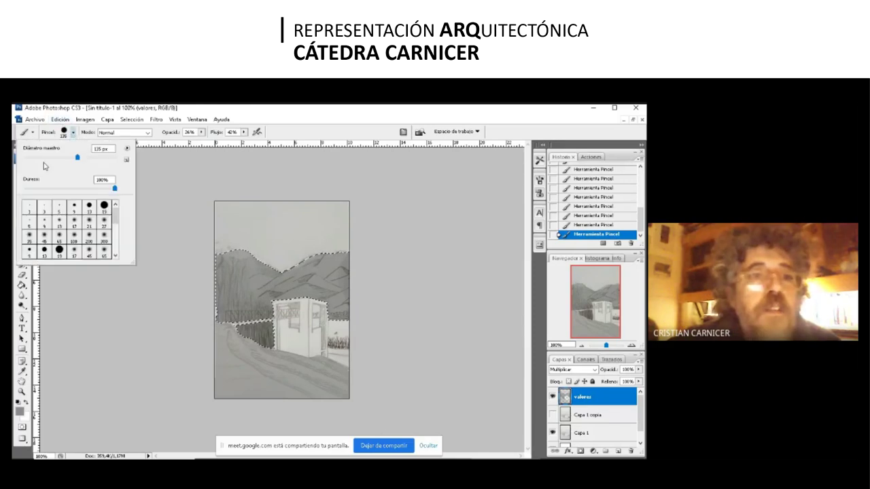
left_click(41, 158)
key("Return")
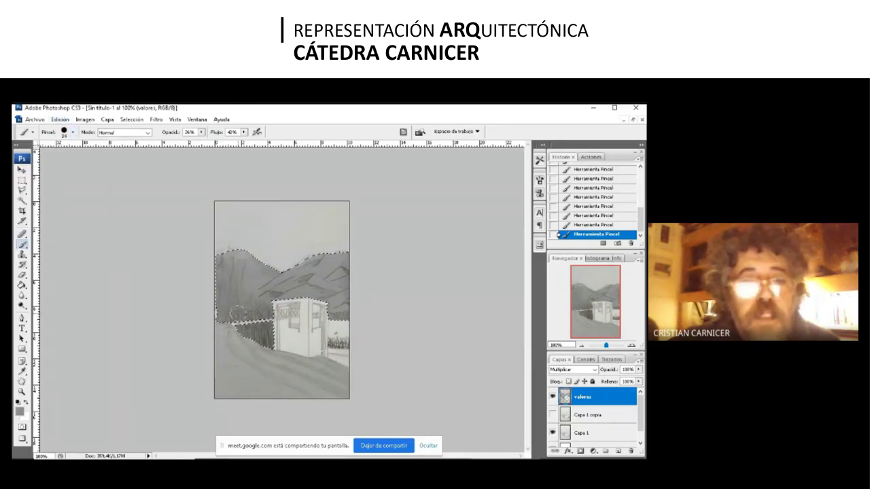
left_click_drag(277, 292, 287, 289)
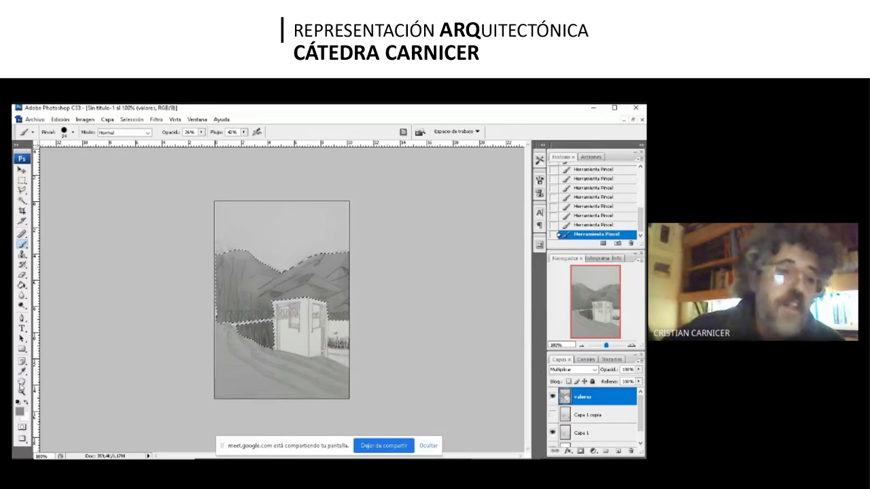
left_click(22, 391)
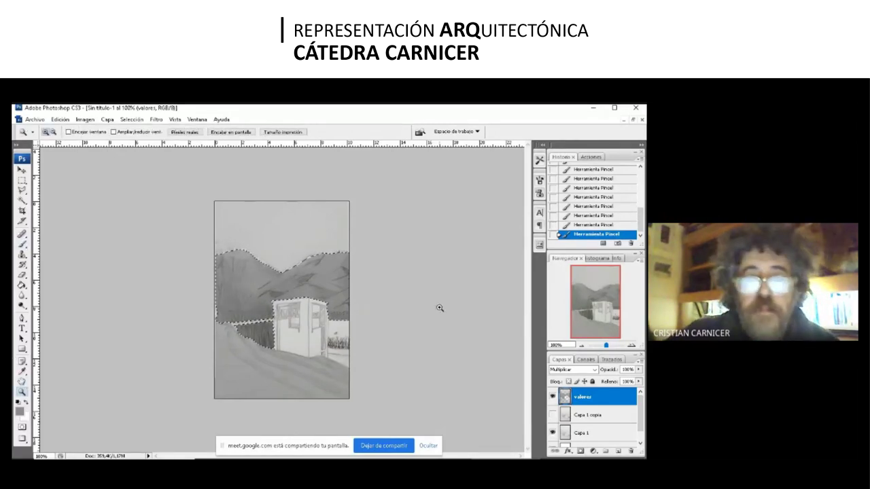
left_click(375, 324)
key("ctrl+d")
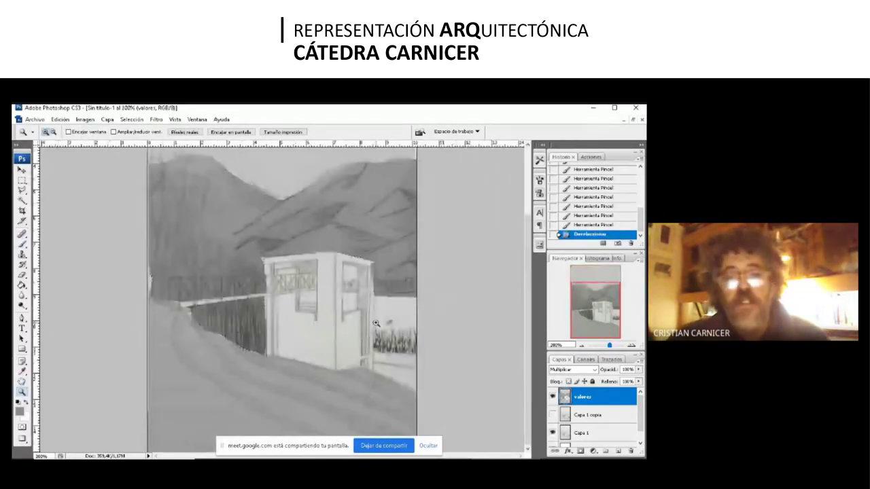
Step: Select the pale ground beside the booth with the Polygonal Lasso and add the lower pane of the booth's side window
left_click(364, 323, "alt")
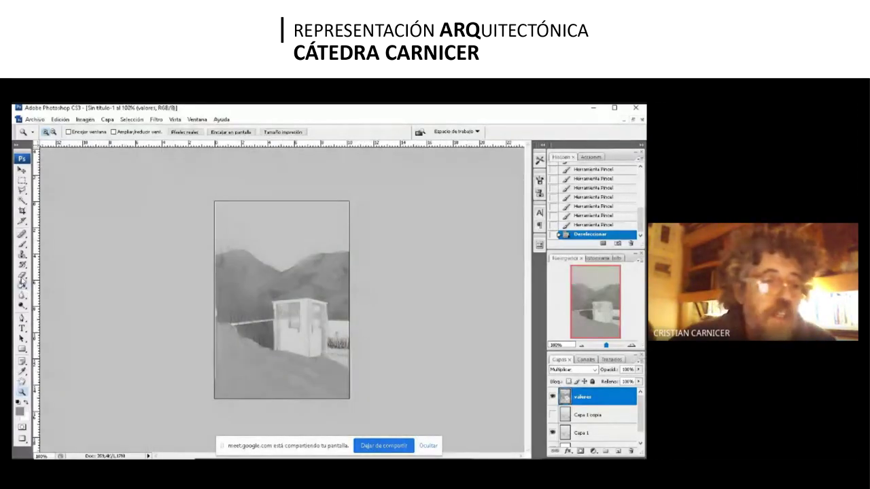
left_click(281, 371)
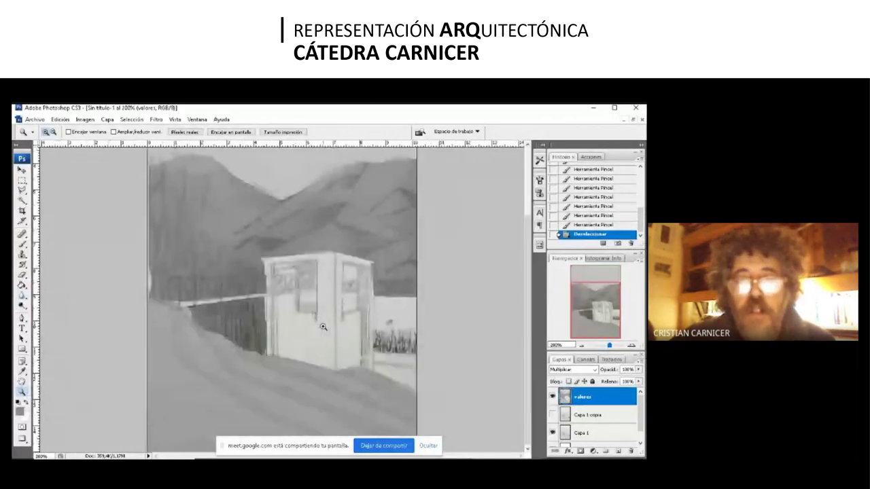
left_click(22, 191)
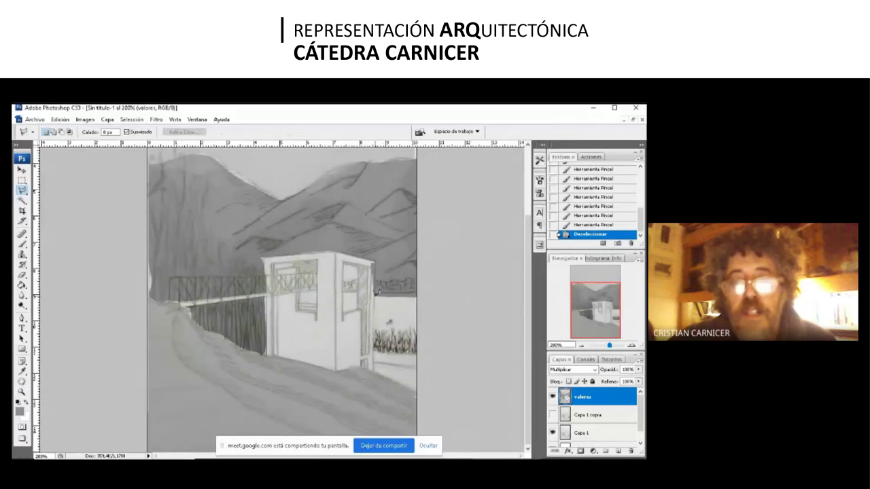
mouse_move(432, 294)
left_mouse_down()
mouse_move(431, 392)
mouse_move(375, 367)
left_mouse_up()
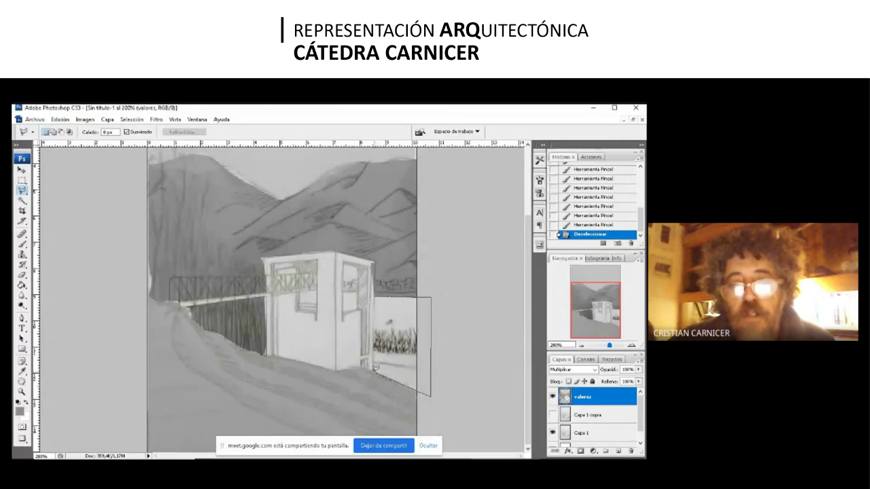
double_click(373, 371)
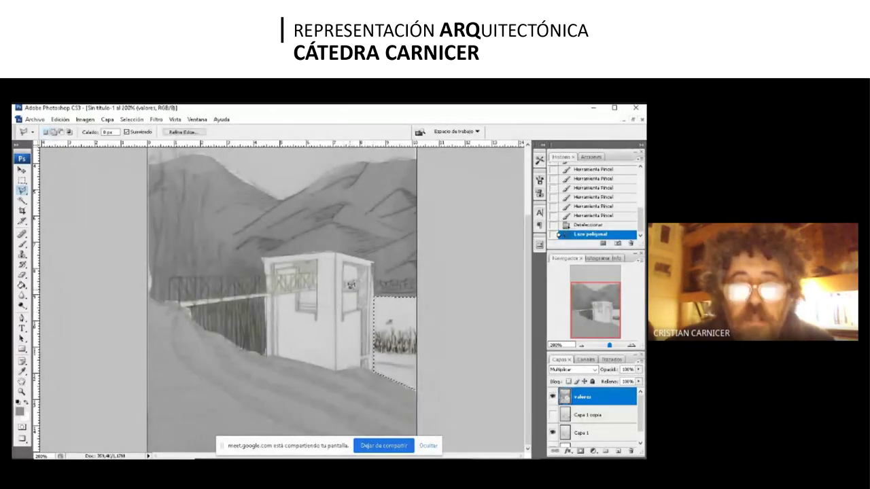
double_click(343, 310)
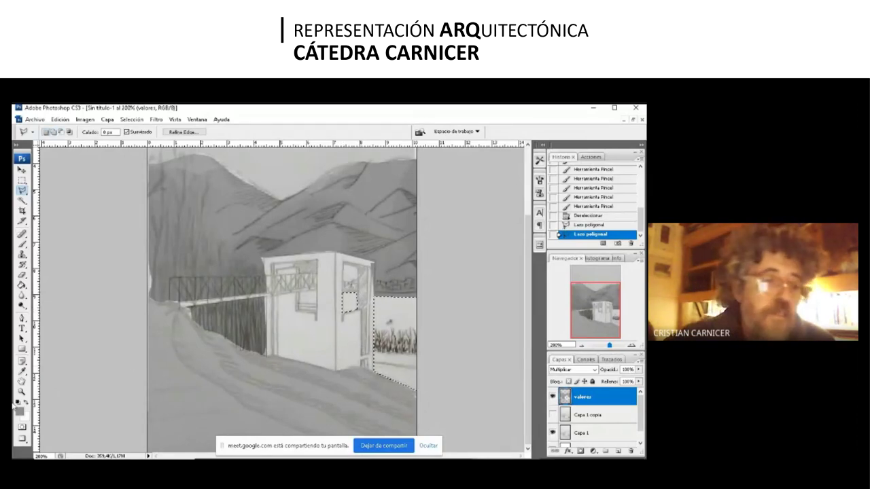
Step: Set the foreground colour to the lighter grey #a3a3a3 and paint the selected ground and window pane with the Brush
left_click(19, 410)
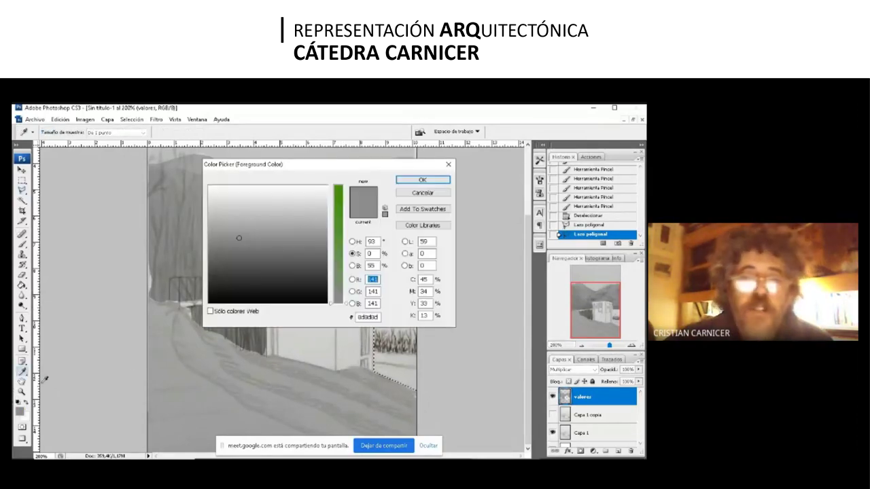
left_click(244, 227)
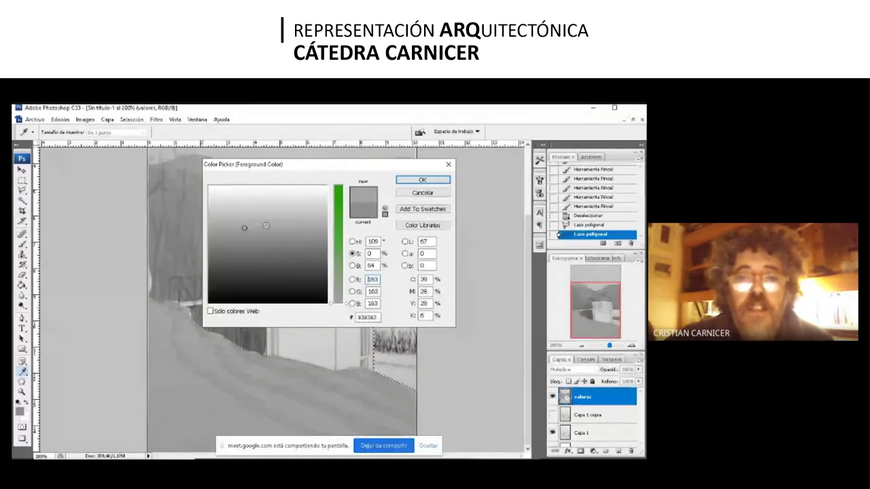
left_click(422, 179)
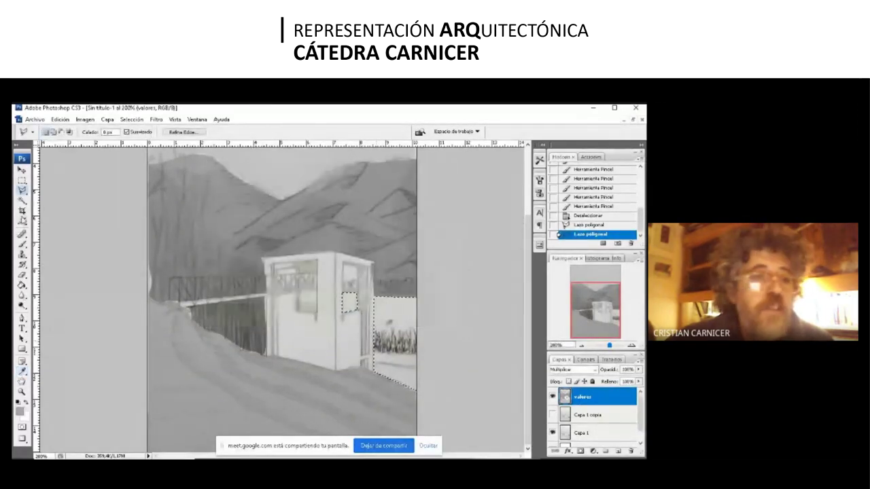
left_click(23, 244)
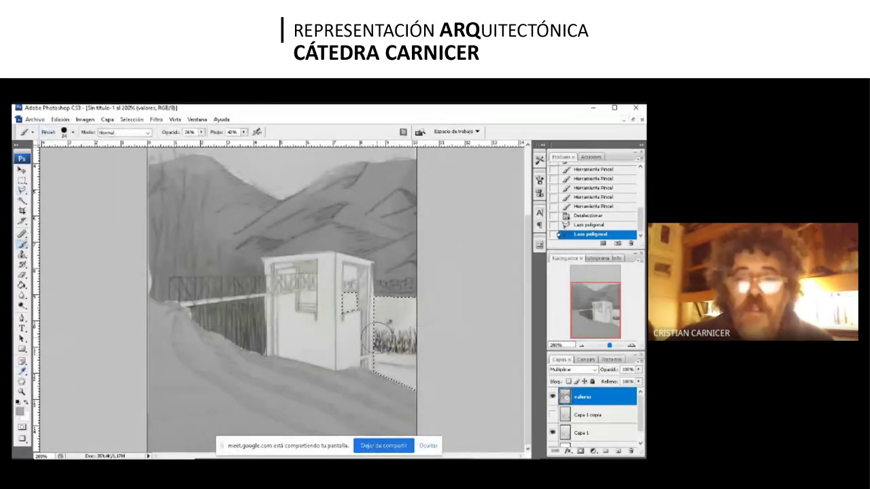
mouse_move(348, 298)
left_mouse_down()
mouse_move(350, 314)
mouse_move(381, 305)
mouse_move(413, 312)
left_mouse_up()
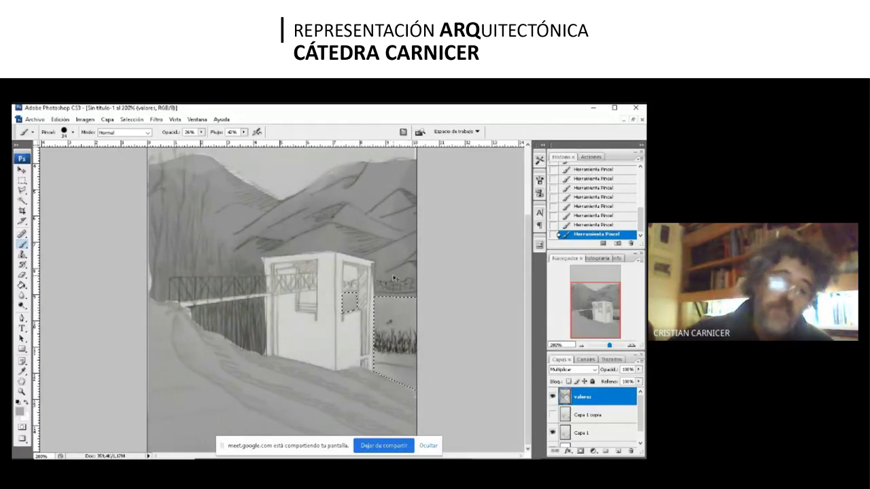
Step: Step back through the history to undo the last five brush strokes, and clear the selection
left_click(604, 224)
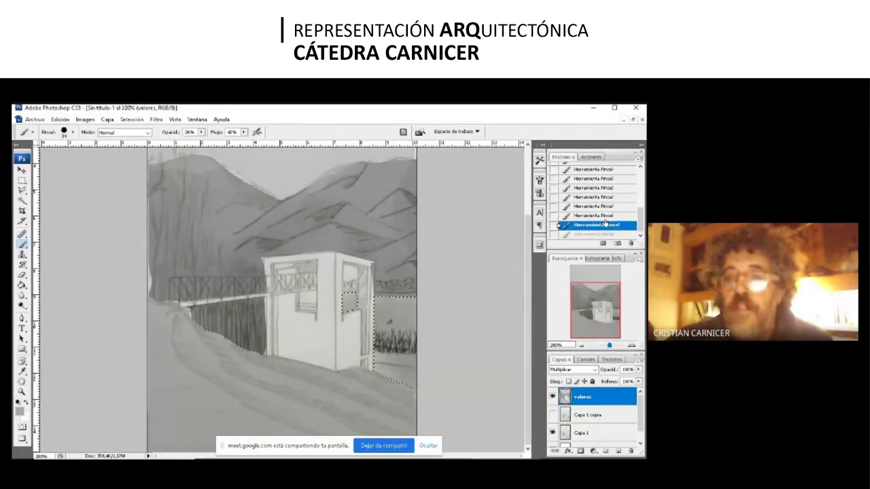
left_click(604, 216)
left_click(604, 207)
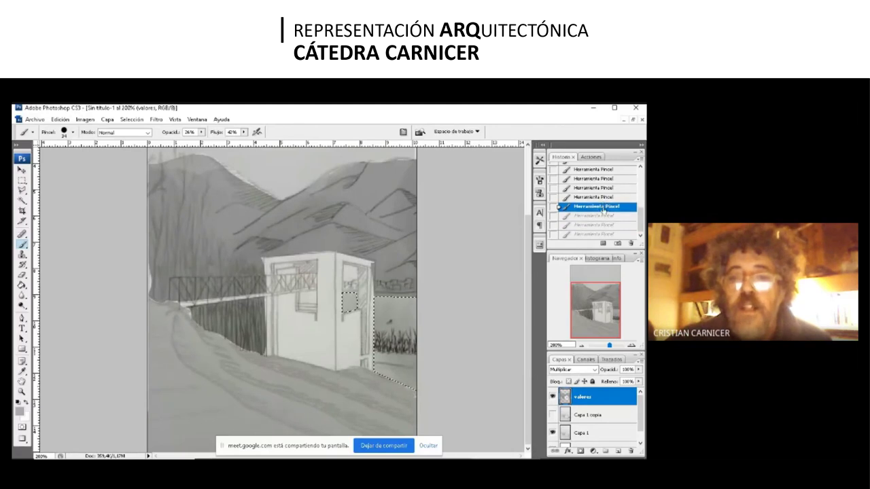
left_click(604, 197)
left_click(603, 190)
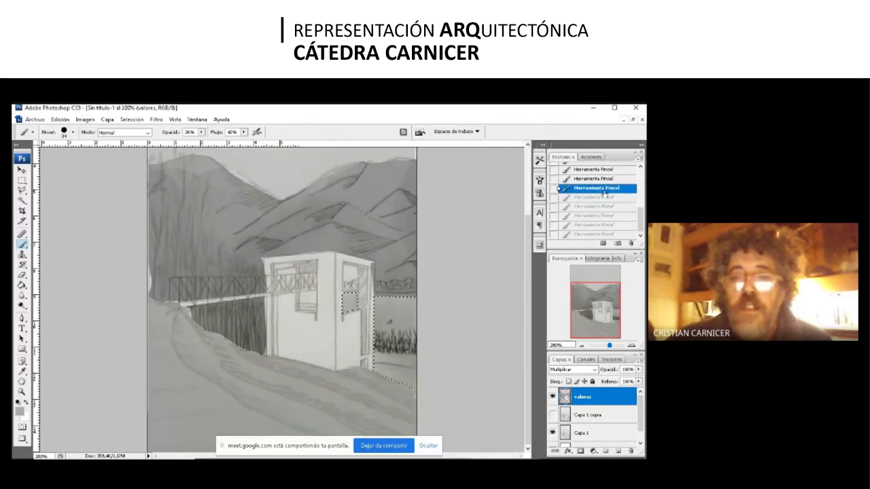
key("ctrl+d")
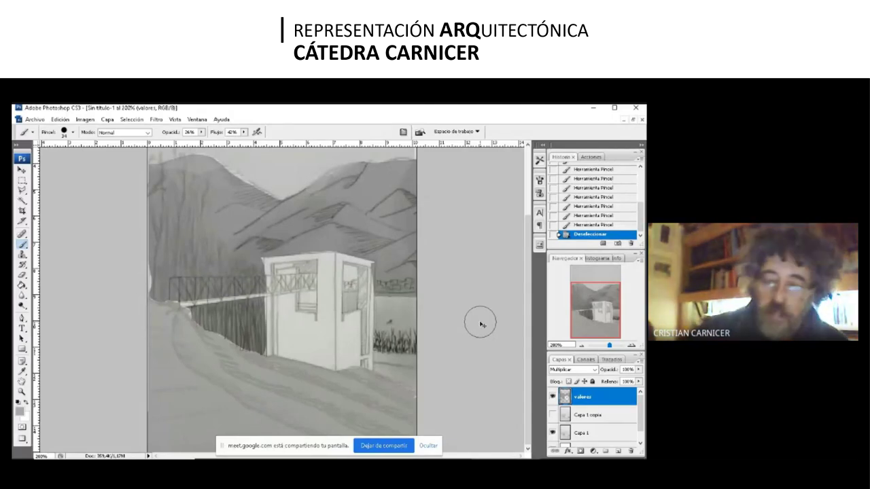
Step: Select the pane of the booth's side window with the Polygonal Lasso
left_click(22, 393)
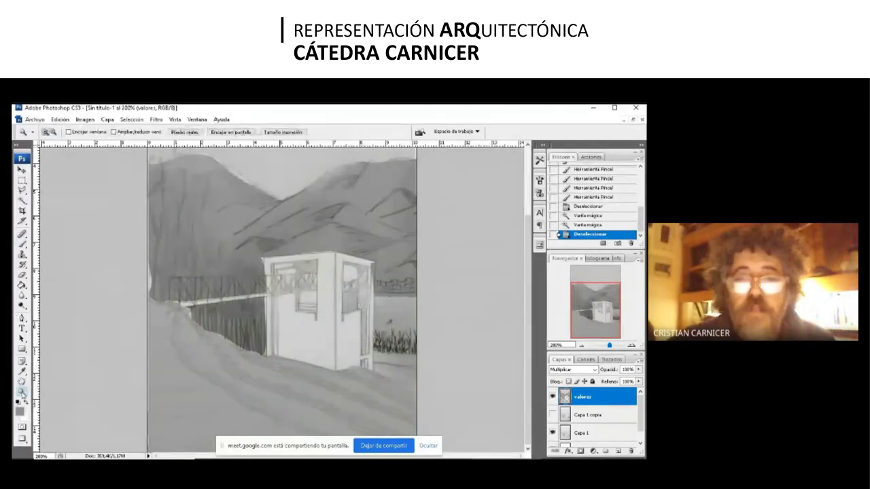
left_click(362, 275)
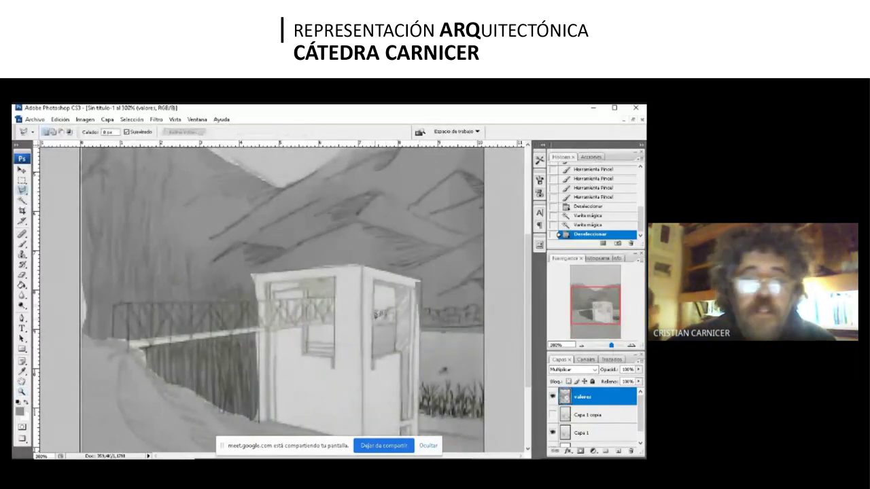
left_click_drag(371, 320, 367, 291)
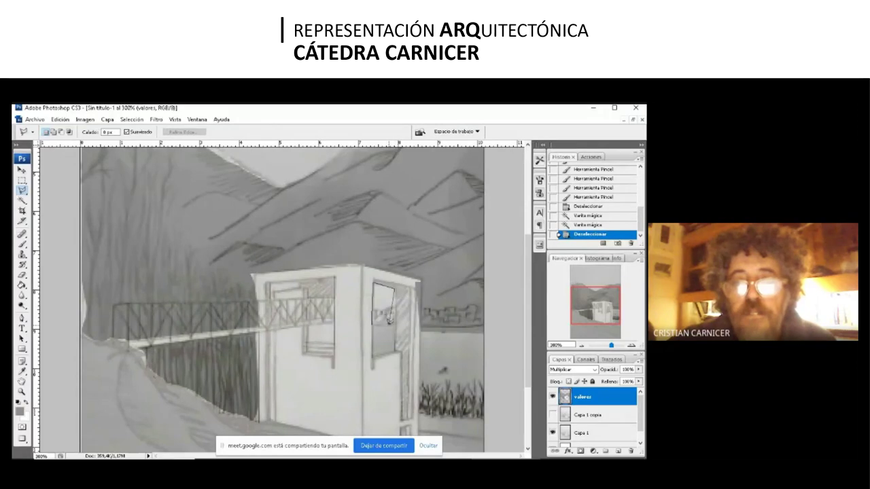
left_click(374, 325)
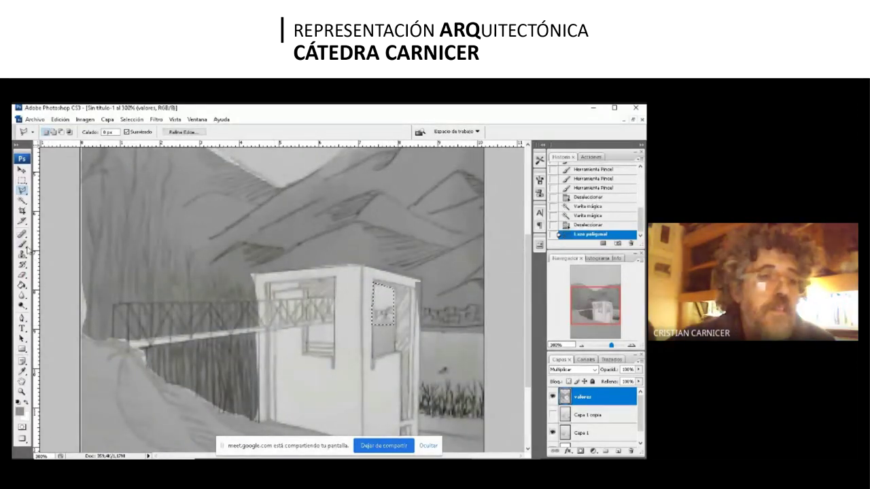
Step: Try to fill the selected window pane with the foreground grey using the Paint Bucket, and undo the fill
left_click(23, 372)
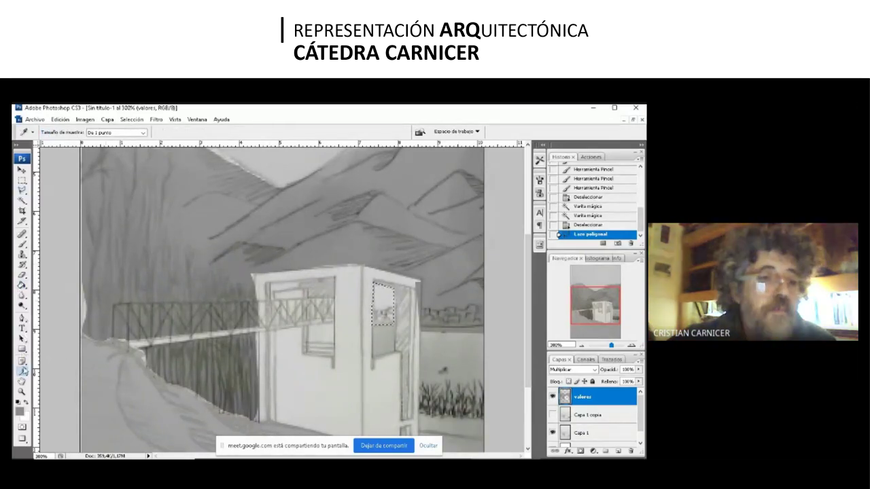
key("g")
left_click(385, 313)
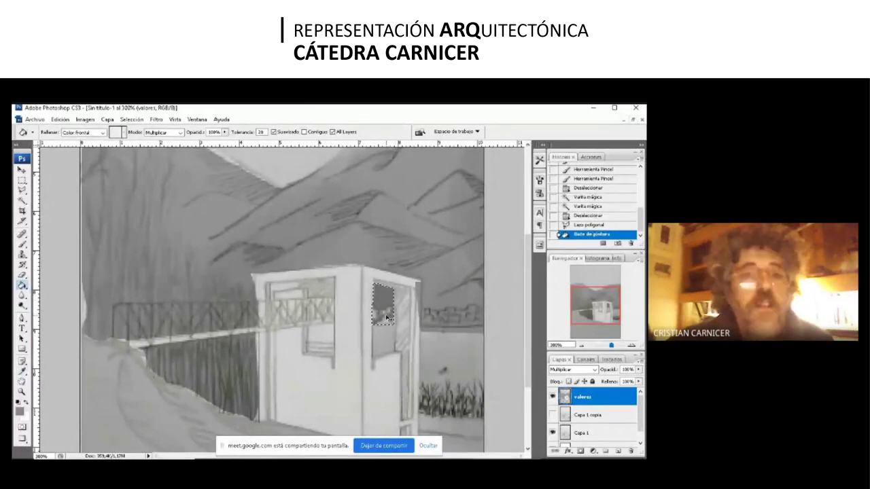
key("ctrl+z")
Step: Paint the selected window pane grey with the Brush at 26% opacity and 42% flow, and deselect
left_click(23, 244)
mouse_move(379, 299)
left_mouse_down()
mouse_move(384, 338)
mouse_move(389, 318)
left_mouse_up()
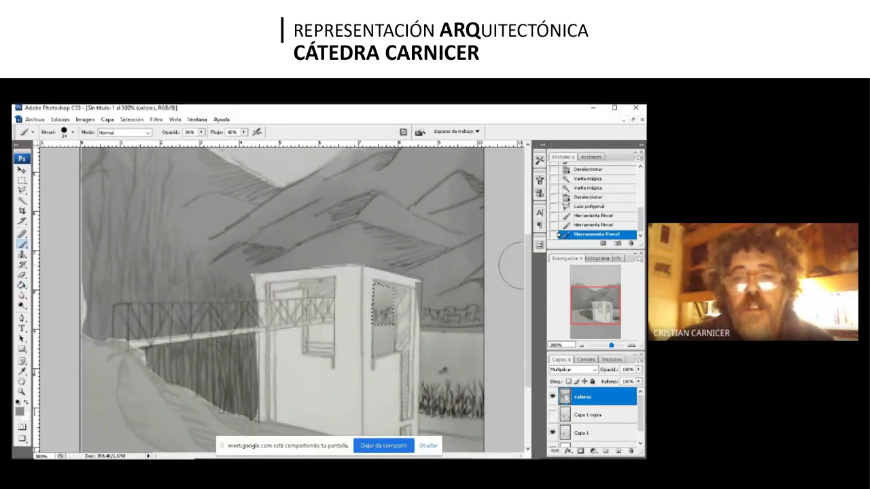
key("ctrl+d")
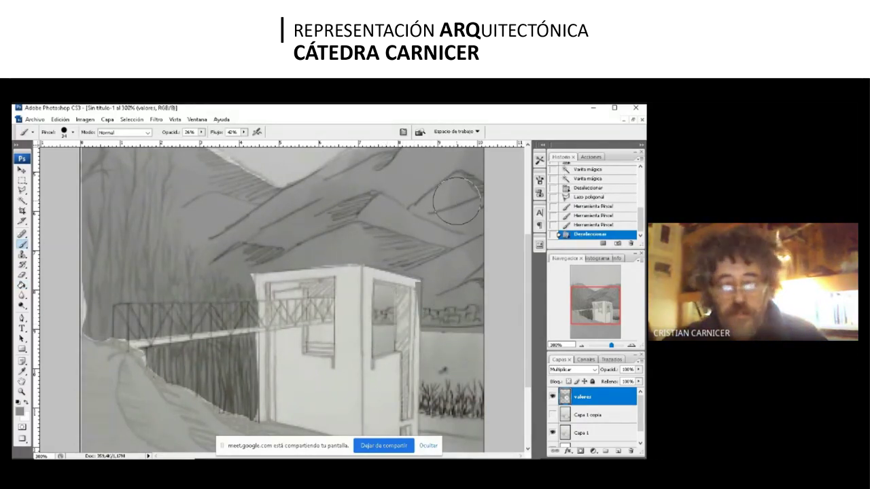
Step: Examine the tonal values of the whole drawing at reduced sizes, down to 12.5% and back up to 33.3%
key("ctrl+minus")
key("ctrl+minus")
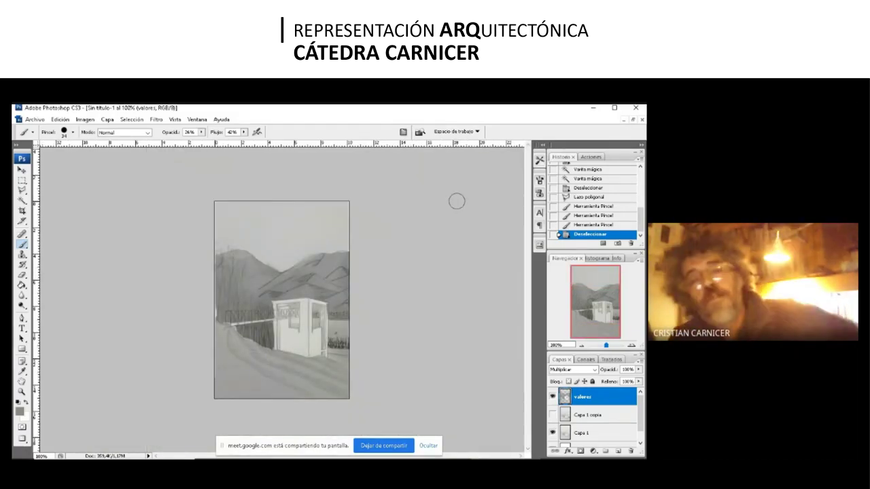
key("ctrl+minus")
key("ctrl+minus")
key("ctrl+minus")
key("ctrl+minus")
key("ctrl+minus")
key("ctrl+minus")
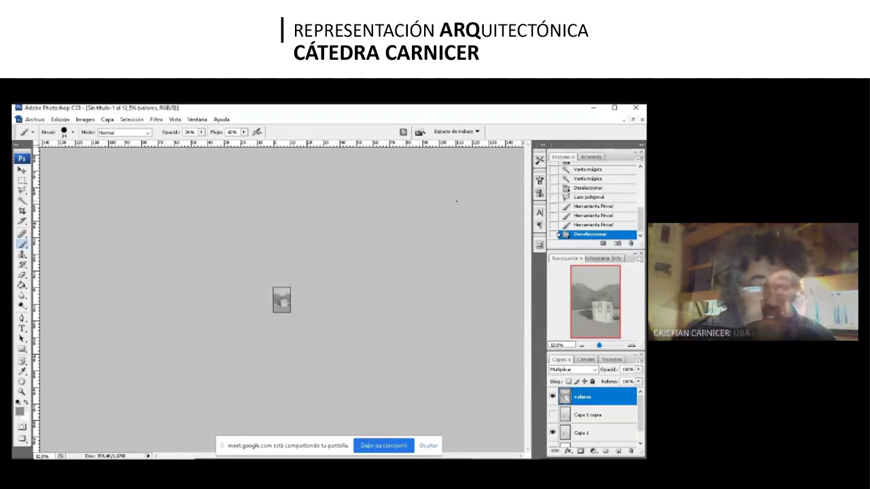
key("ctrl+plus")
key("ctrl+plus")
key("ctrl+plus")
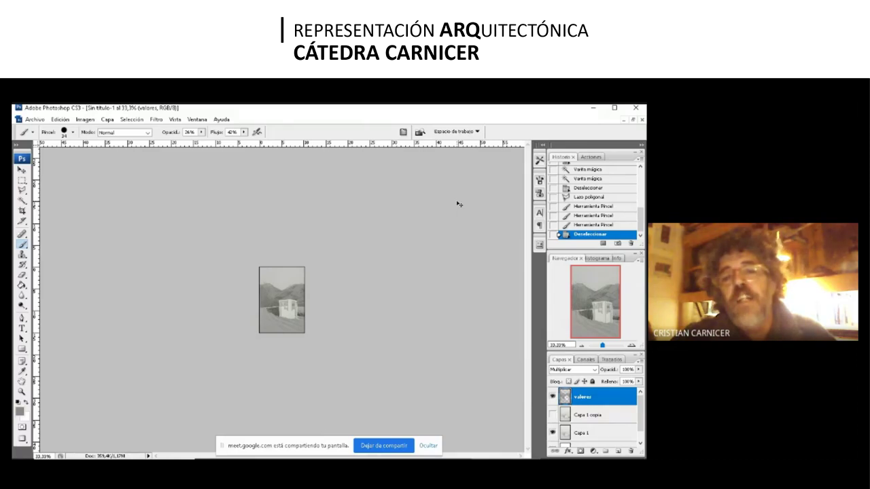
Step: Enlarge the drawing to 300% around the booth and activate the Polygonal Lasso
key("ctrl+plus")
key("ctrl+plus")
key("ctrl+plus")
key("ctrl+plus")
key("ctrl+plus")
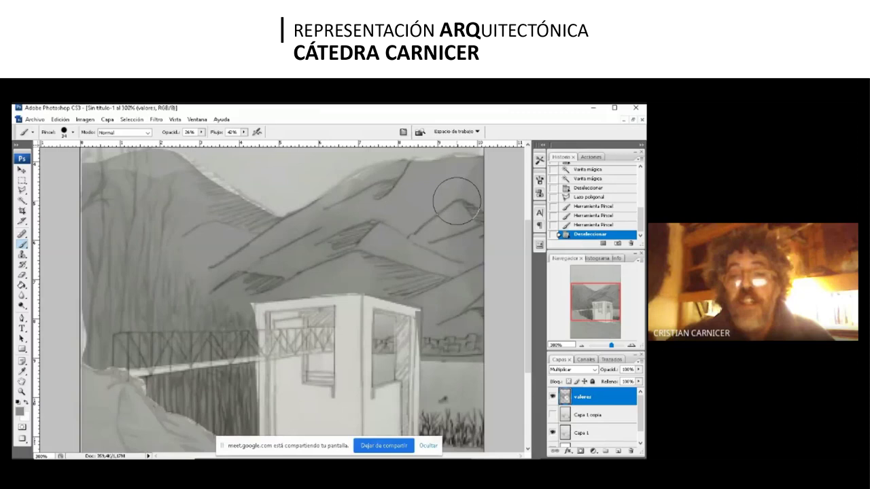
left_click(22, 191)
key("Tab")
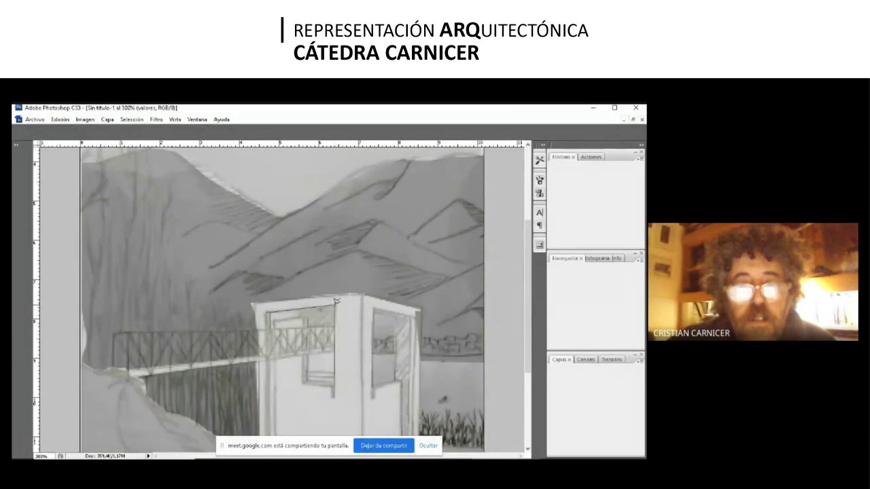
key("Tab")
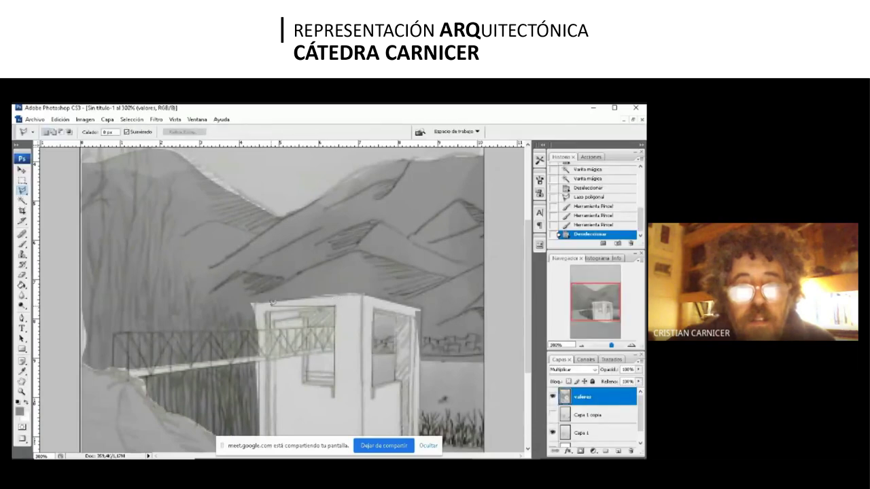
key("Tab")
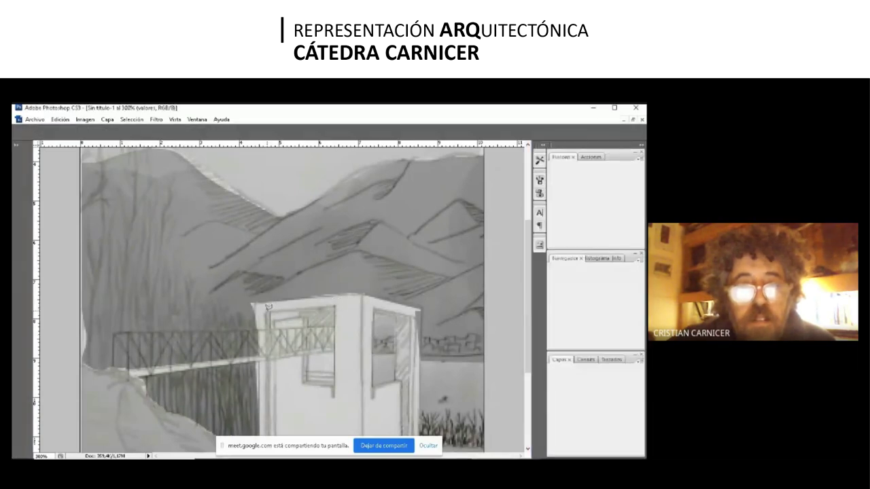
key("Tab")
left_click(268, 311)
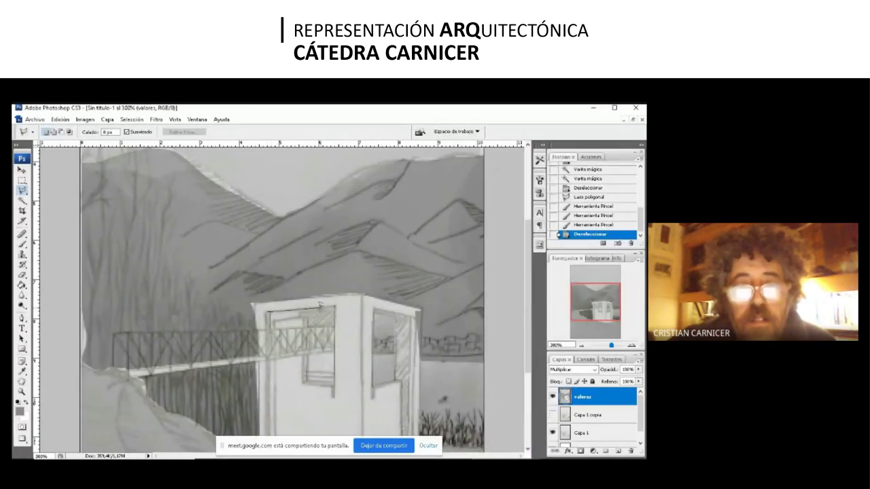
key("Tab")
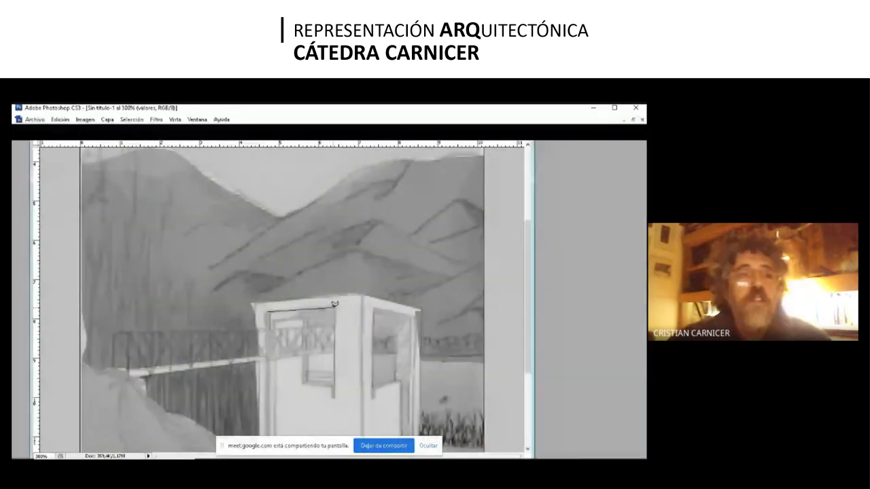
key("Tab")
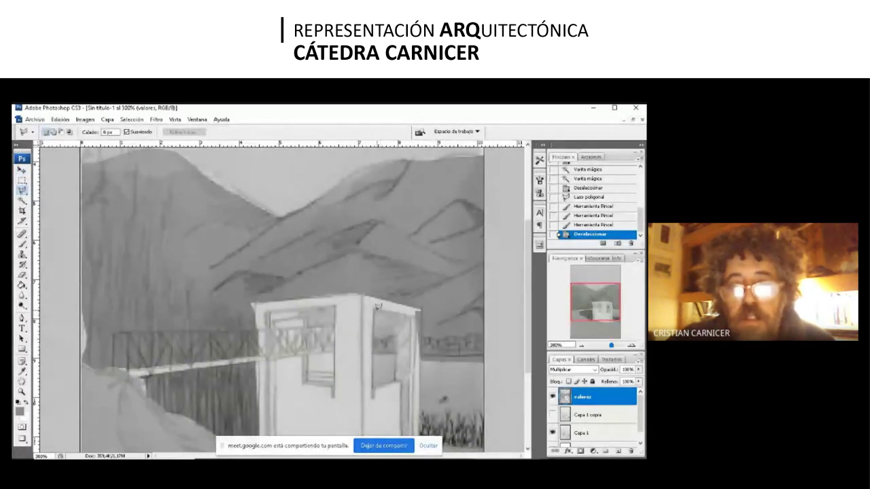
Step: Select the shaded jamb and the thin upper strip of the booth's side opening with the Polygonal Lasso
mouse_move(377, 305)
left_mouse_down()
mouse_move(413, 311)
mouse_move(412, 431)
left_mouse_up()
scroll(414, 415, "down", 1)
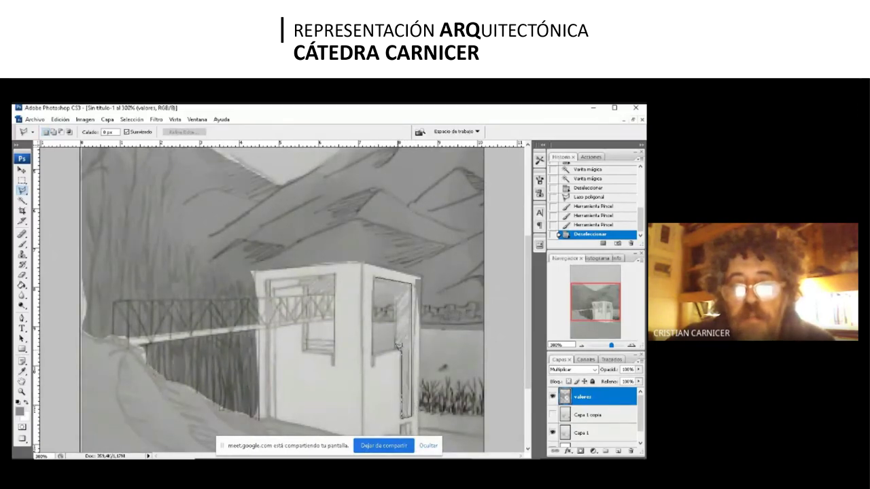
left_click(410, 284)
left_click(398, 281)
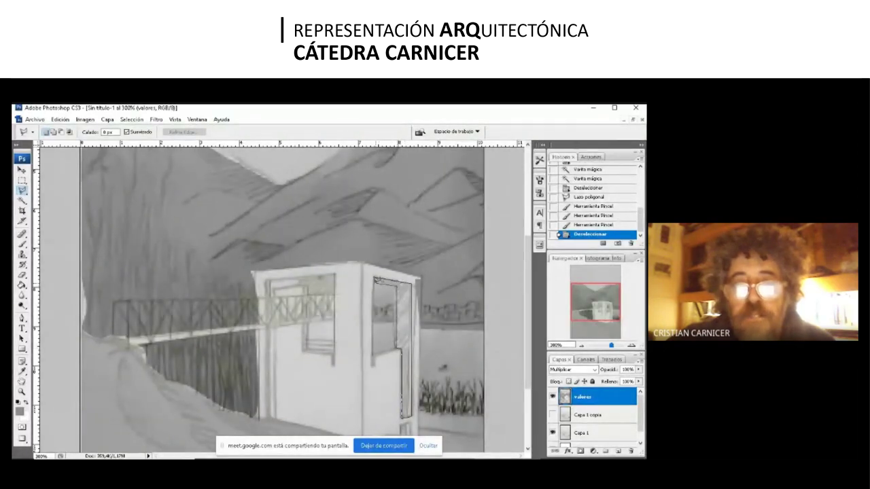
double_click(372, 278)
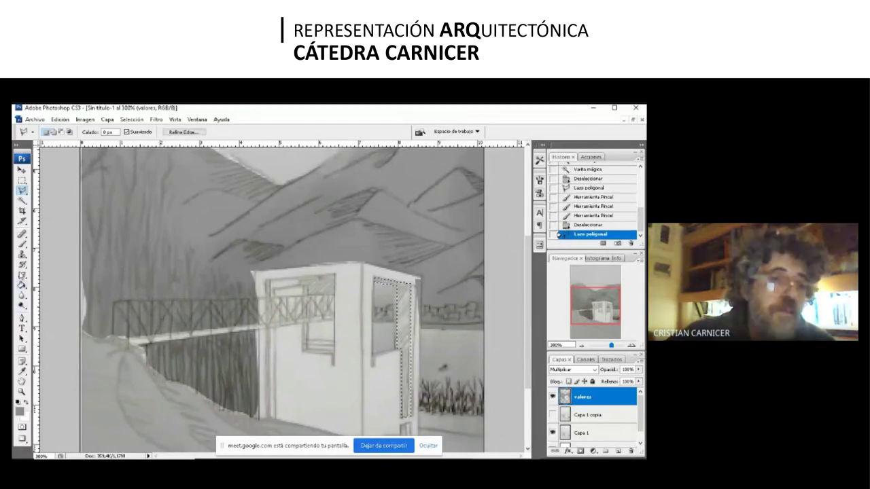
Step: Paint a first grey stroke over the selected jamb with the Brush, and raise the brush flow to 100%
left_click(23, 244)
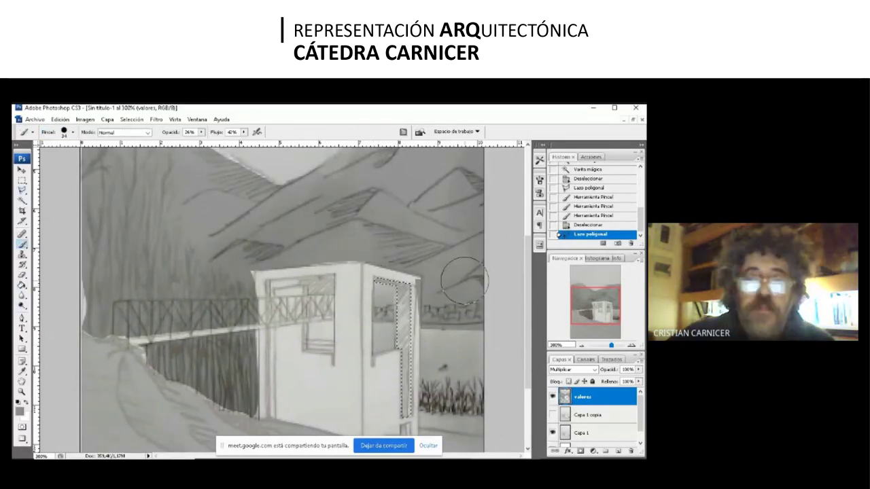
mouse_move(381, 299)
left_mouse_down()
mouse_move(362, 274)
mouse_move(394, 380)
left_mouse_up()
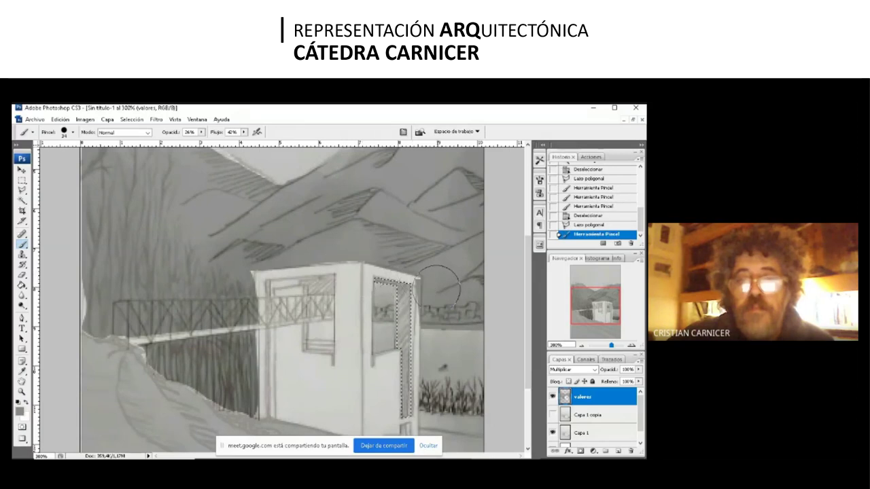
left_click(244, 132)
left_click_drag(243, 145, 326, 163)
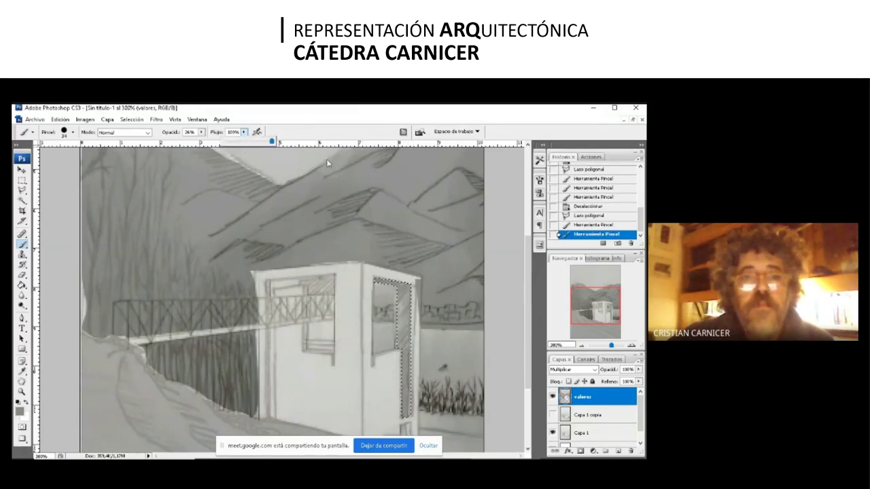
Step: Build up the grey on the selected jamb and upper strip with repeated Brush strokes at 26% opacity and 100% flow
left_click(350, 289)
left_click(381, 269)
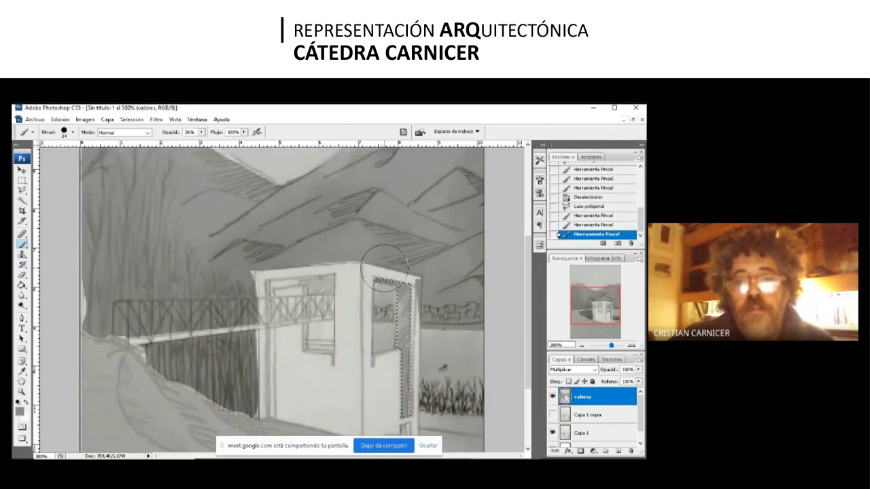
left_click(379, 267)
left_click(379, 266)
left_click(378, 265)
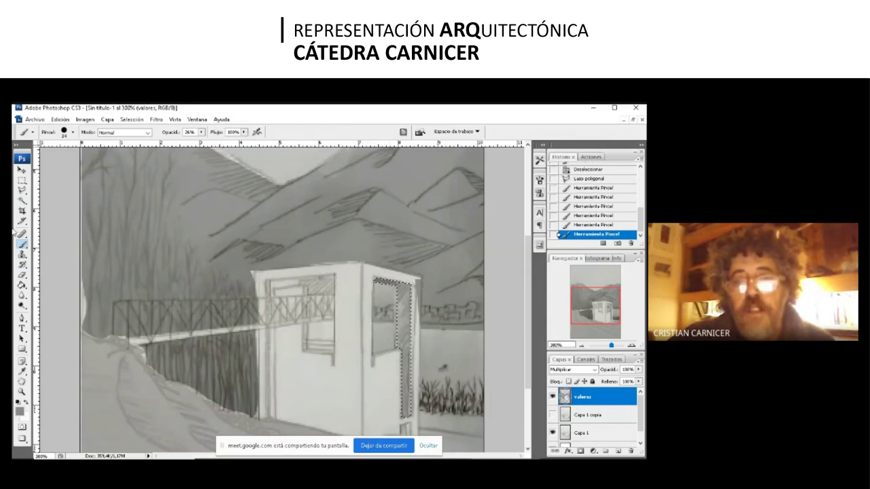
left_click(23, 191)
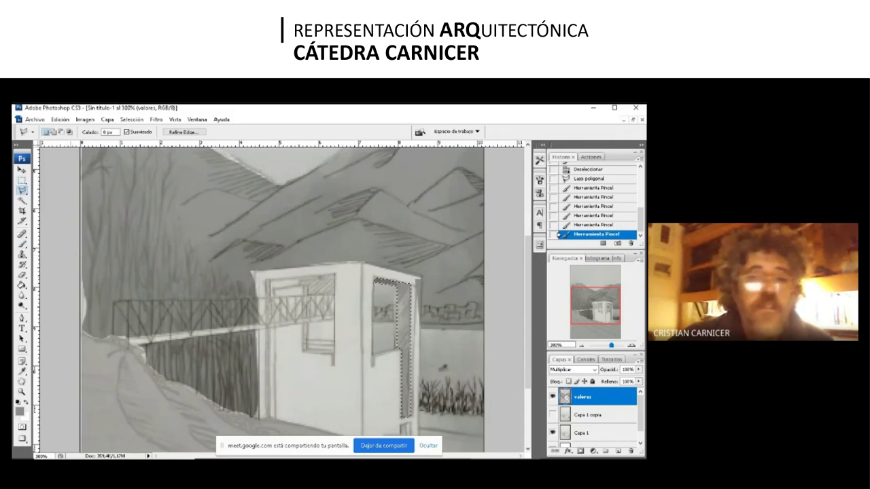
left_click(23, 244)
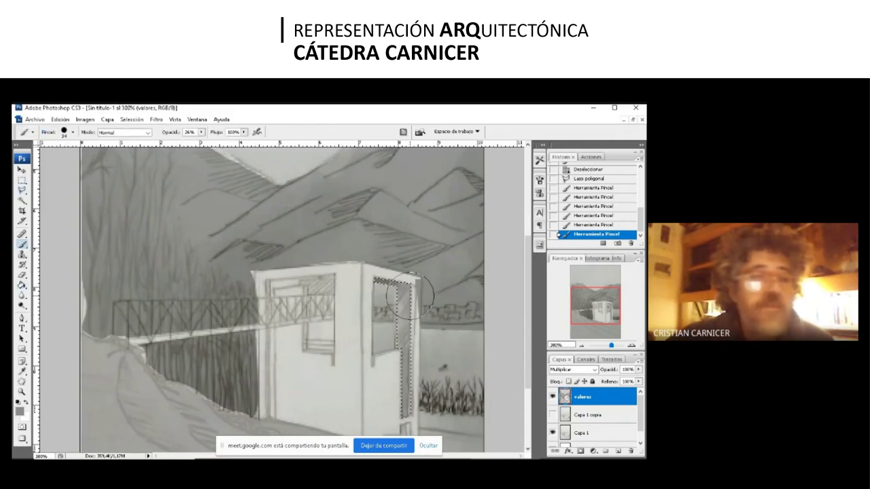
left_click(386, 275)
left_click_drag(398, 275, 372, 280)
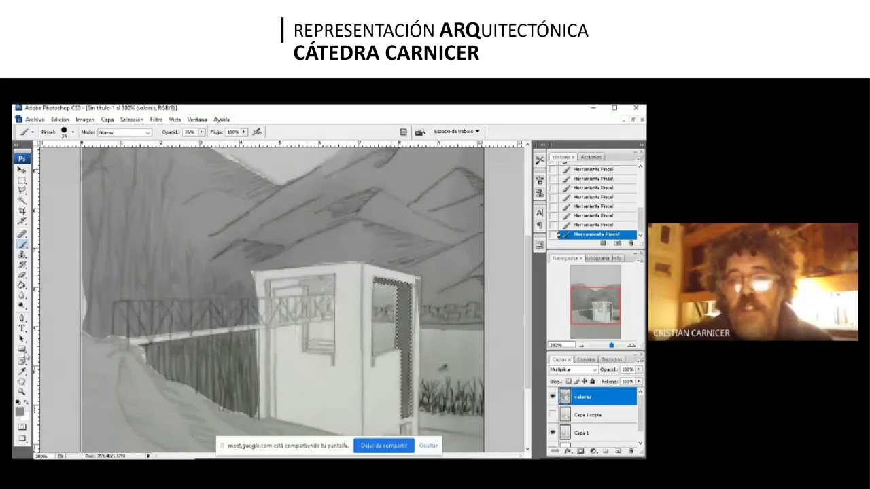
Step: Switch the foreground colour to black, lower the brush flow, and darken the selected jamb of the side opening
left_click(19, 409)
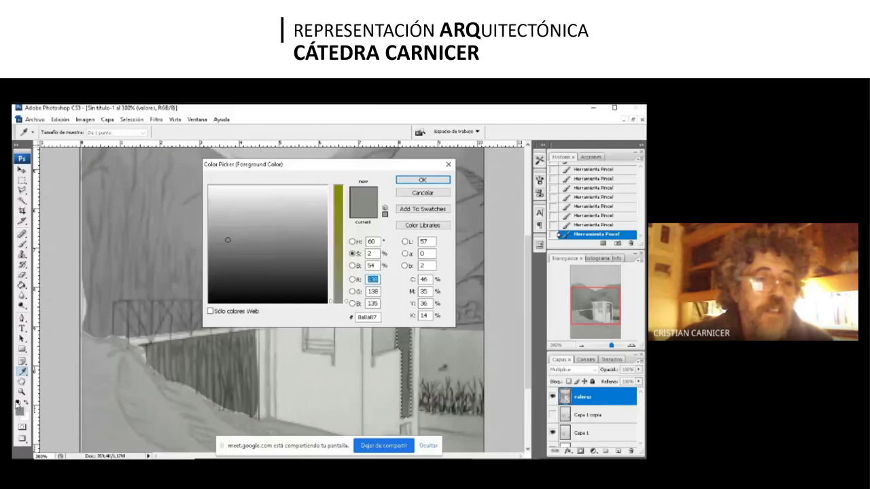
left_click(422, 180)
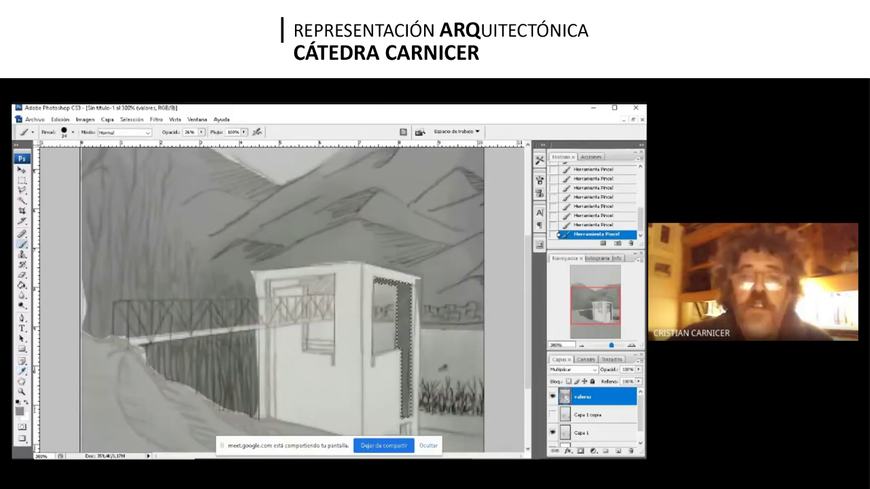
left_click(27, 403)
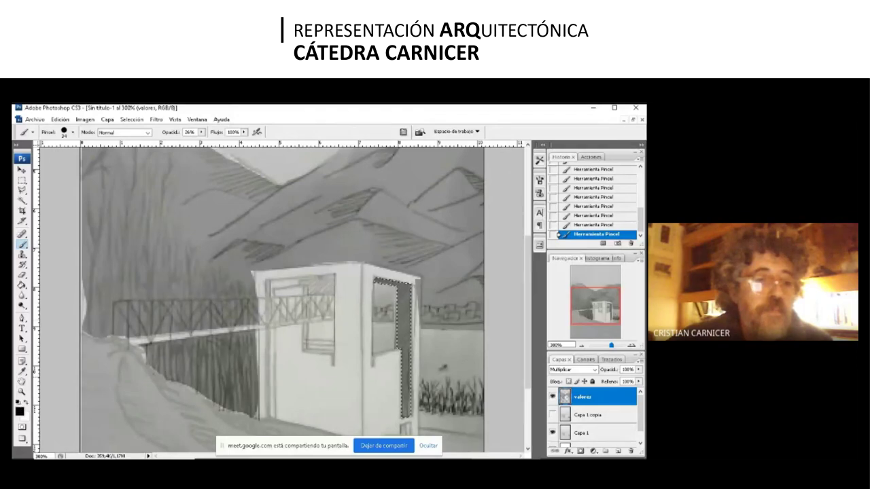
left_click(245, 131)
left_click(243, 139)
left_click_drag(244, 141, 220, 141)
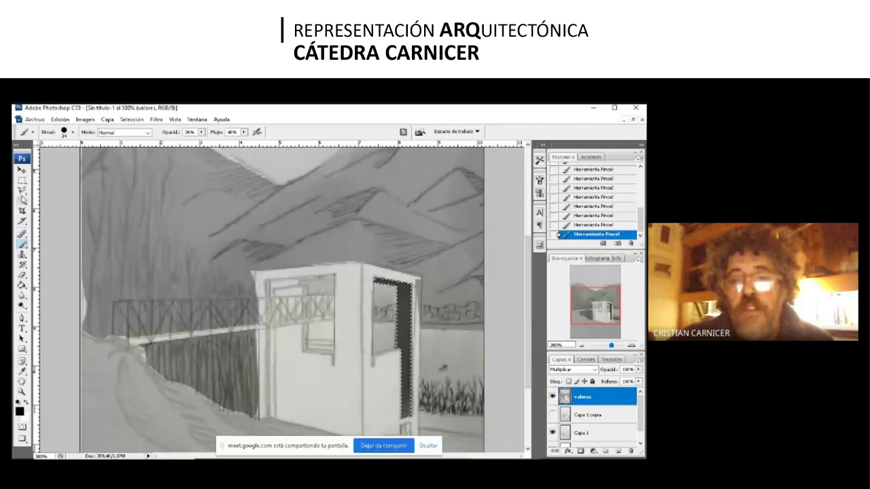
Step: Subtract the vertical jamb from the selection with the Polygonal Lasso, keeping only the upper strip of the side opening
left_click(23, 191)
left_click(60, 131)
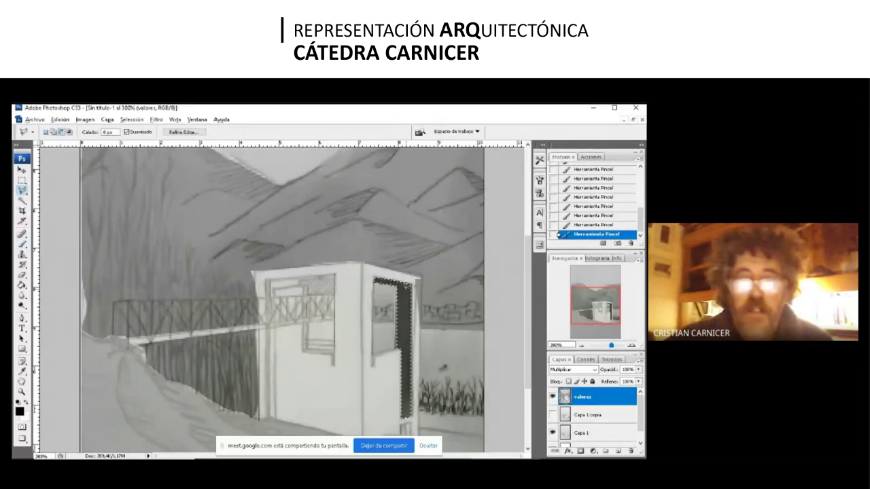
mouse_move(429, 276)
left_mouse_down()
mouse_move(426, 408)
mouse_move(422, 422)
mouse_move(394, 416)
left_mouse_up()
double_click(394, 415)
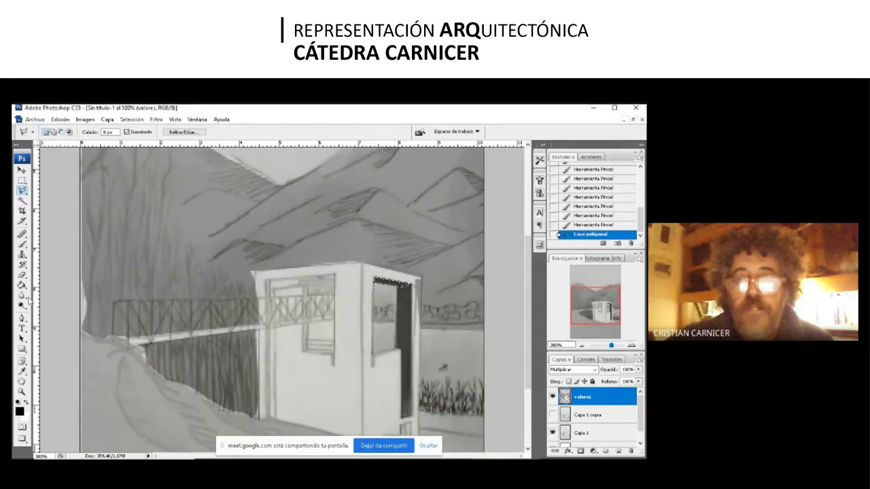
Step: Darken the selected upper strip of the side opening with several black Brush strokes at 26% opacity
left_click(23, 244)
left_click_drag(371, 276, 411, 281)
left_click_drag(375, 278, 411, 279)
left_click_drag(375, 279, 412, 281)
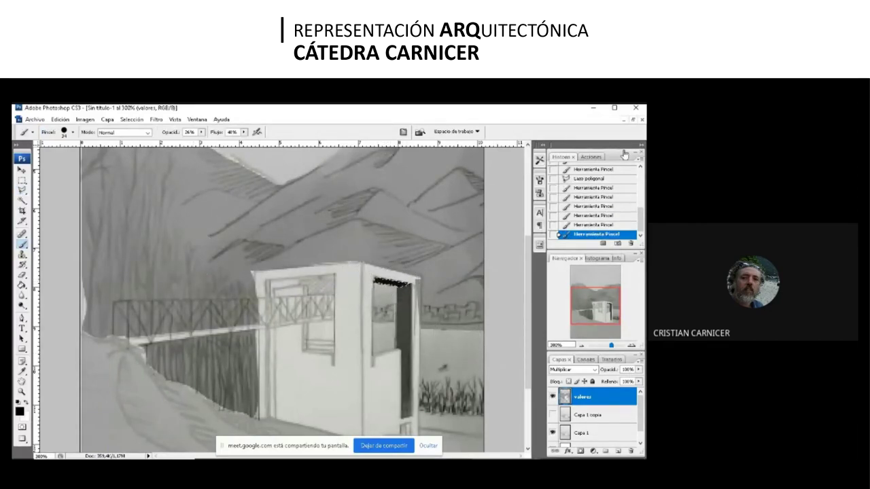
Step: Select the shaded upper area of the booth's front opening with the Polygonal Lasso, trim its lower edge, and add the narrow jamb using the Rectangular Marquee
left_click(23, 193)
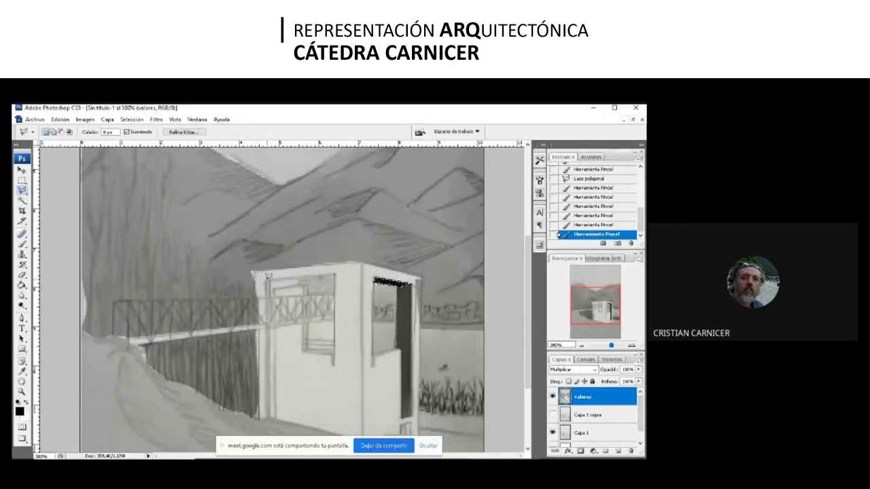
left_click(268, 276)
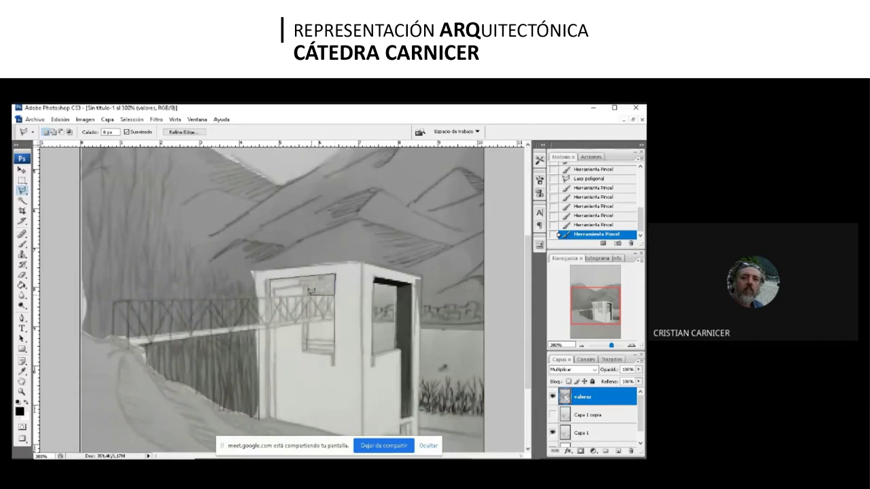
double_click(310, 290)
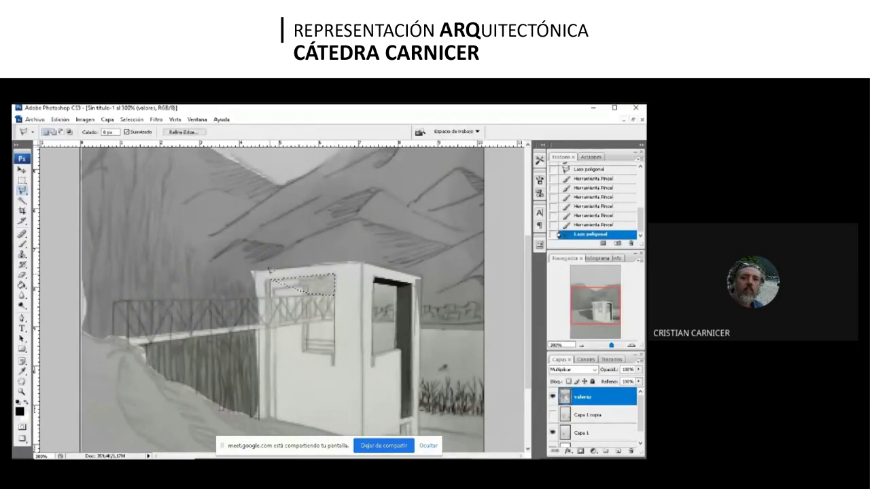
key("alt")
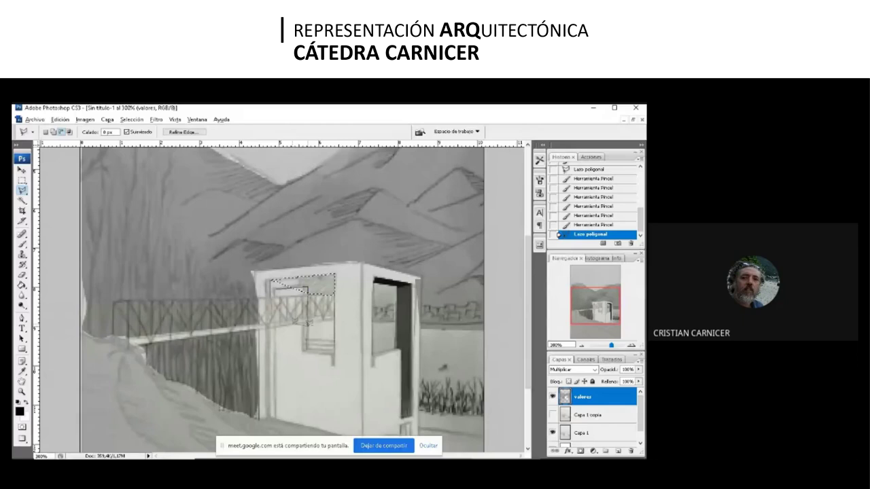
double_click(293, 315)
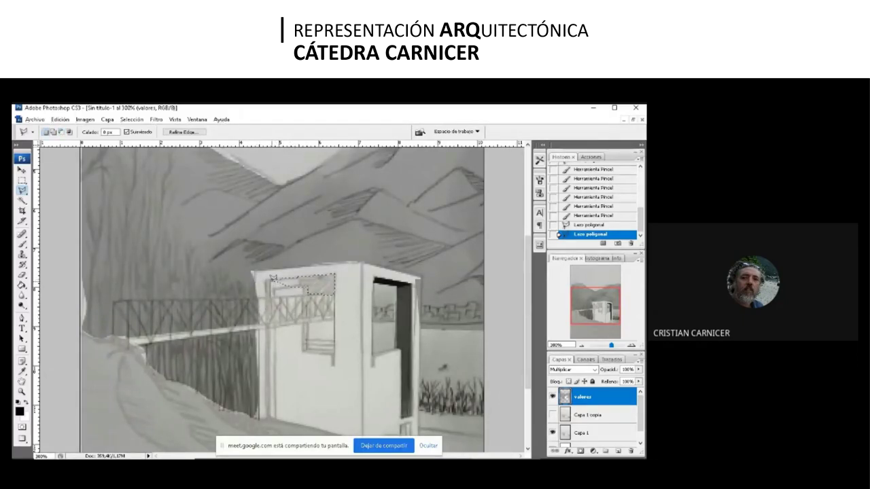
left_click(23, 180)
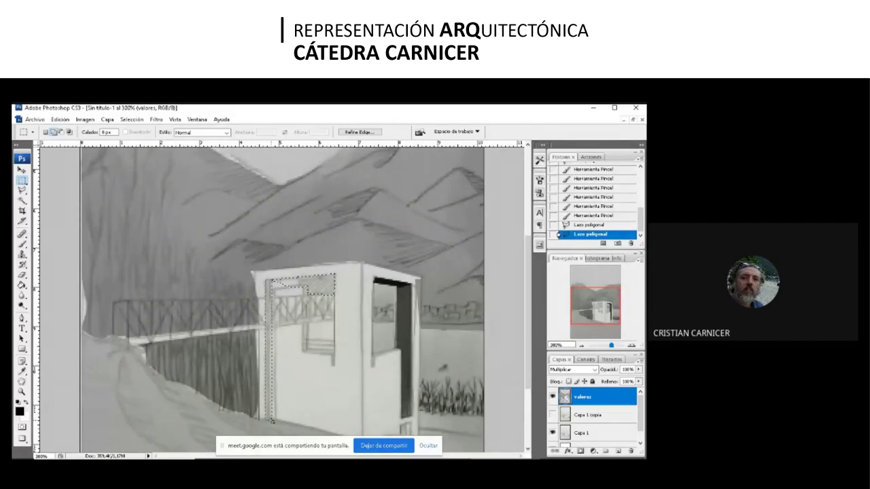
left_click_drag(271, 420, 274, 423)
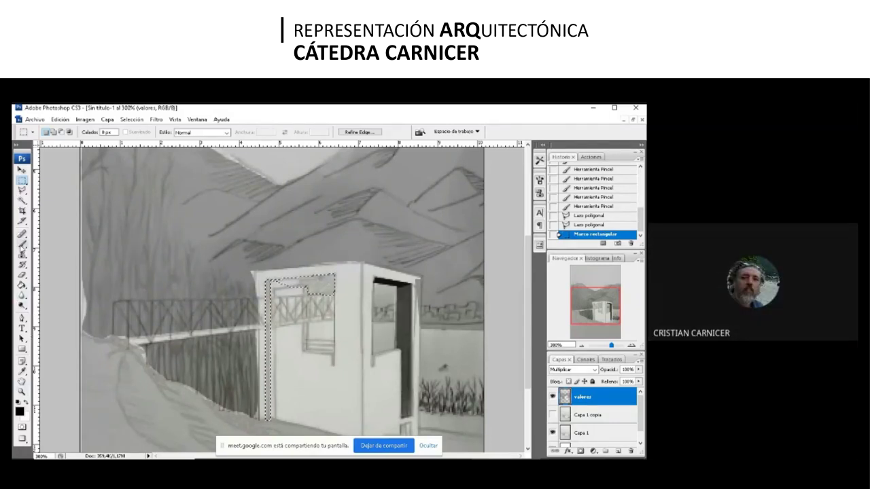
Step: Paint the selected upper area and jamb of the front opening black with repeated Brush strokes at 26% opacity
left_click(22, 244)
left_click_drag(290, 285, 319, 280)
mouse_move(320, 280)
left_mouse_down()
mouse_move(285, 284)
mouse_move(319, 281)
left_mouse_up()
left_click_drag(319, 281, 287, 291)
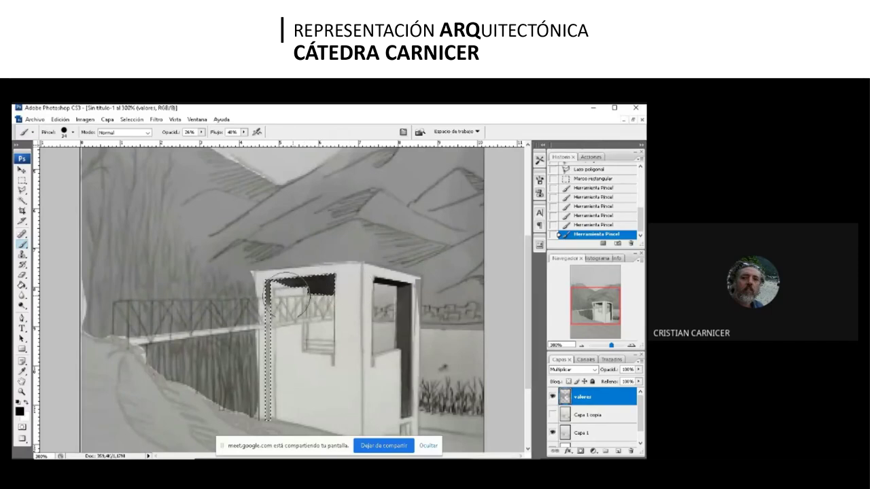
left_click_drag(286, 359, 299, 339)
left_click_drag(299, 340, 288, 353)
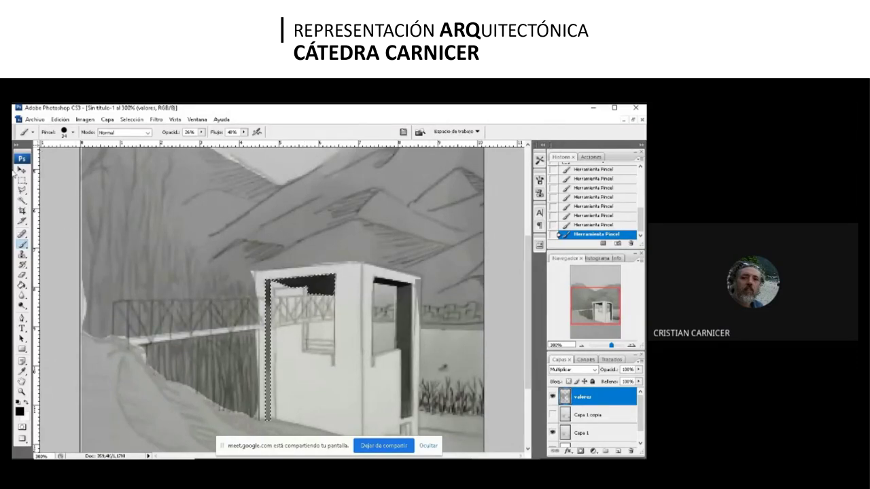
Step: Select the thin strip along the lower edge of the footbridge deck with the Polygonal Lasso
left_click(23, 190)
left_click(133, 340)
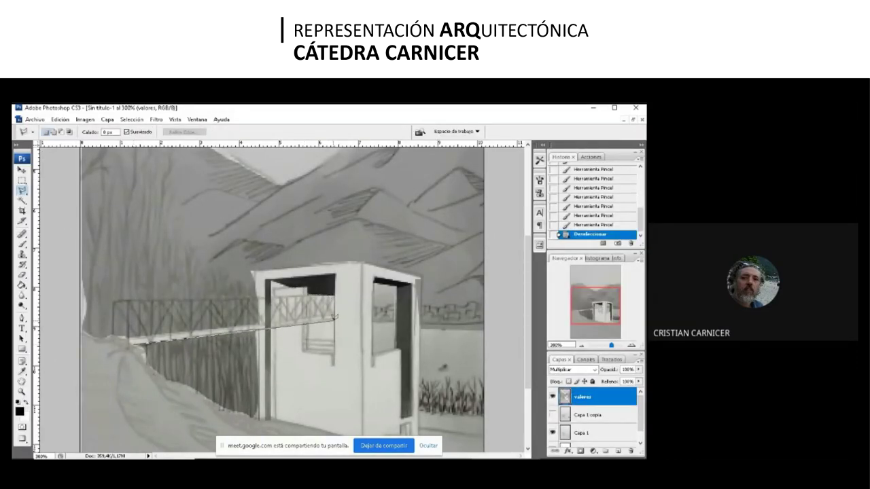
mouse_move(335, 317)
left_mouse_down()
mouse_move(104, 347)
mouse_move(131, 344)
left_mouse_up()
left_click(133, 343)
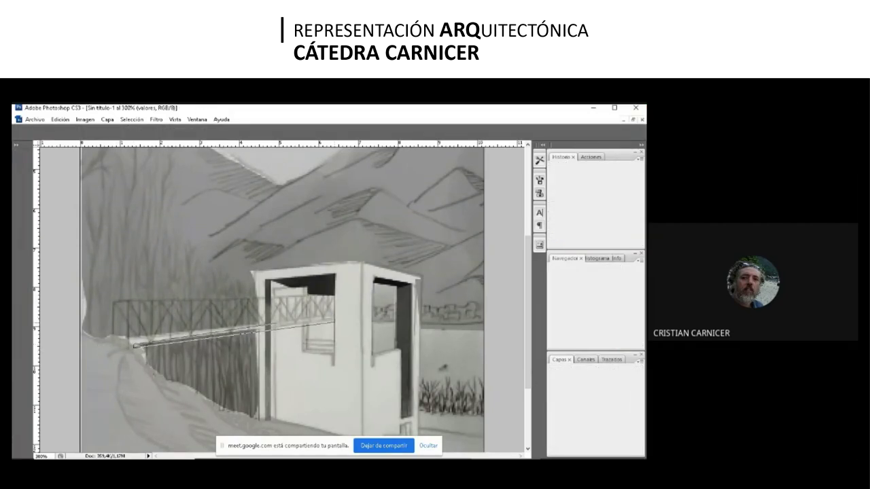
left_click(340, 316)
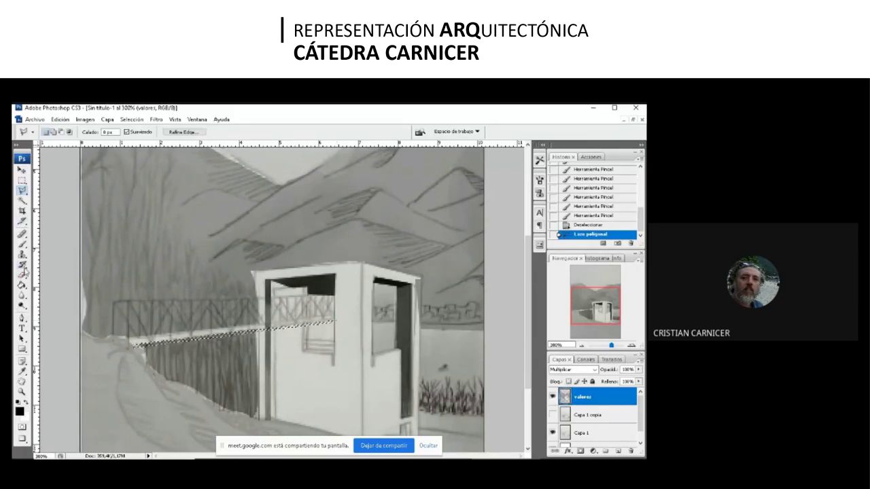
Step: Darken the selected footbridge edge with repeated black Brush strokes at 26% opacity and clear the selection
left_click(23, 245)
left_click_drag(128, 343, 333, 320)
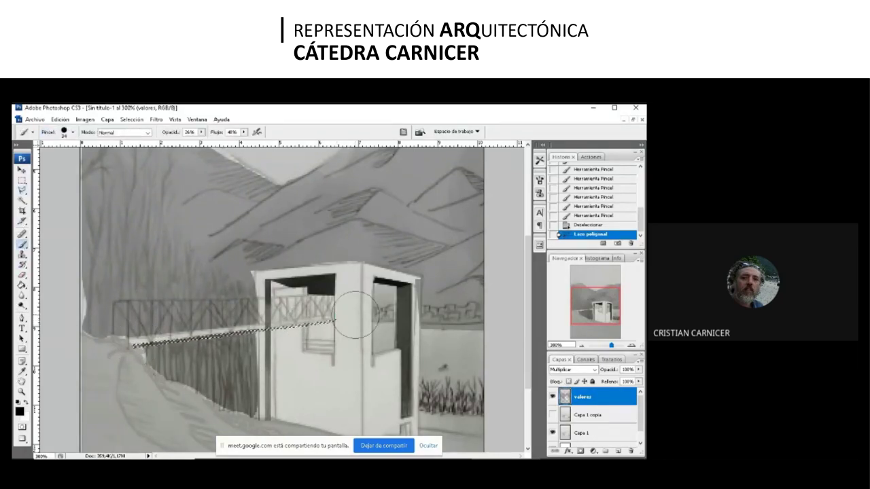
left_click_drag(136, 345, 337, 319)
left_click_drag(119, 353, 333, 319)
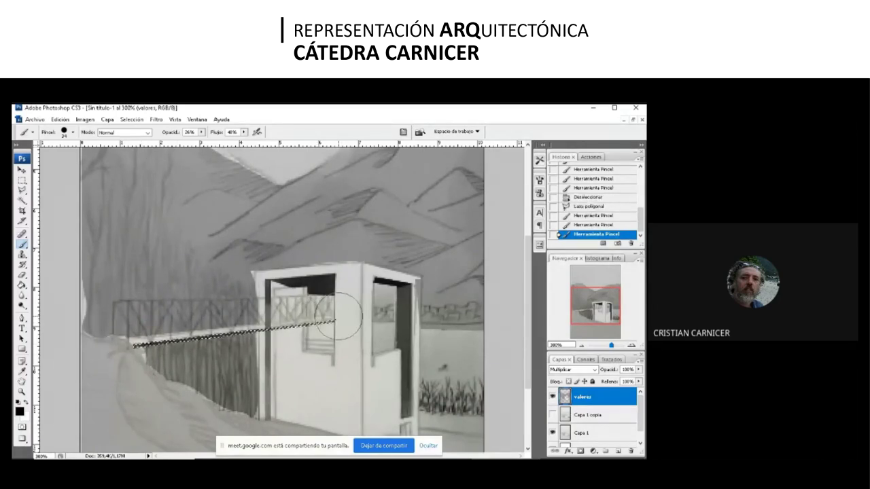
left_click_drag(133, 346, 336, 319)
left_click_drag(136, 345, 337, 321)
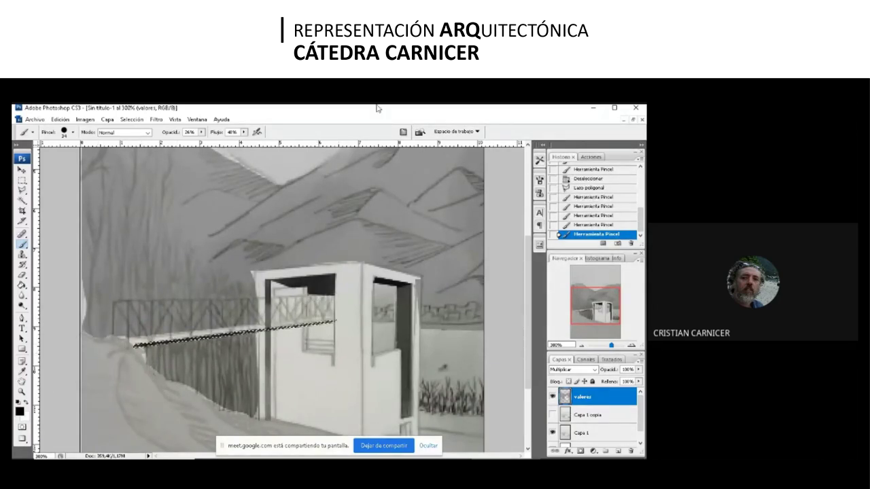
key("ctrl+alt+0")
key("ctrl+d")
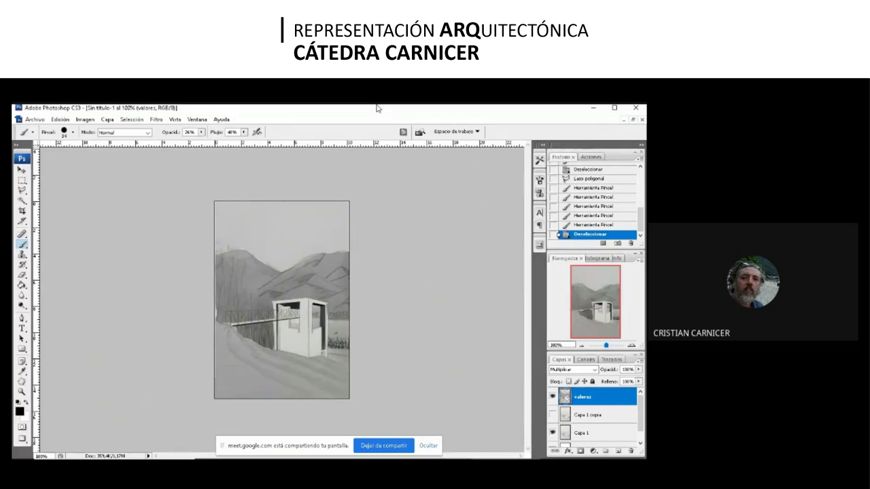
Step: Examine how the dark openings and footbridge edge read in the whole drawing at reduced and enlarged scales
key("ctrl+minus")
key("ctrl+minus")
key("ctrl+minus")
key("ctrl+minus")
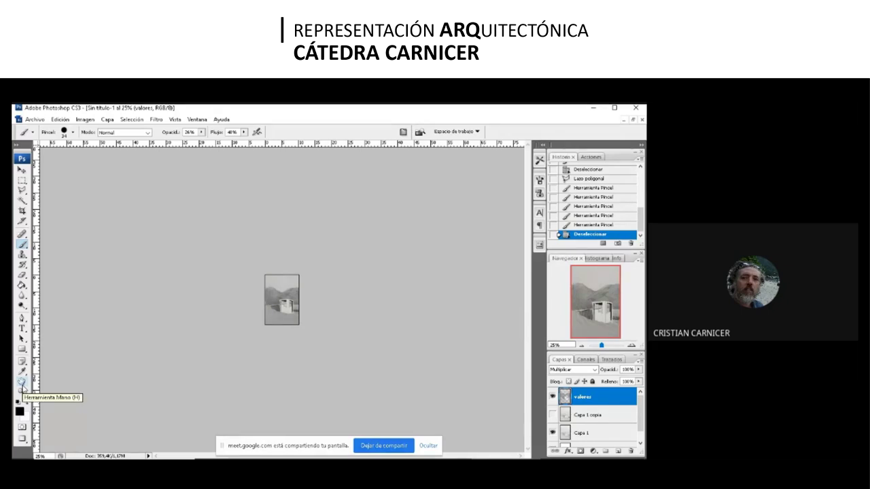
key("ctrl+plus")
key("ctrl+plus")
key("ctrl+plus")
key("ctrl+plus")
key("ctrl+plus")
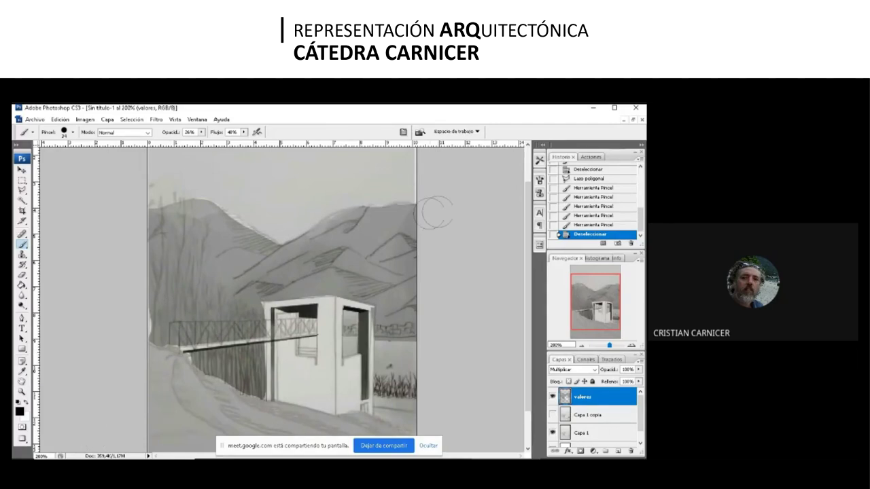
Step: Select the booth's wide left face with the Polygonal Lasso and subtract its door and window opening from the selection
left_click(21, 181)
key("l")
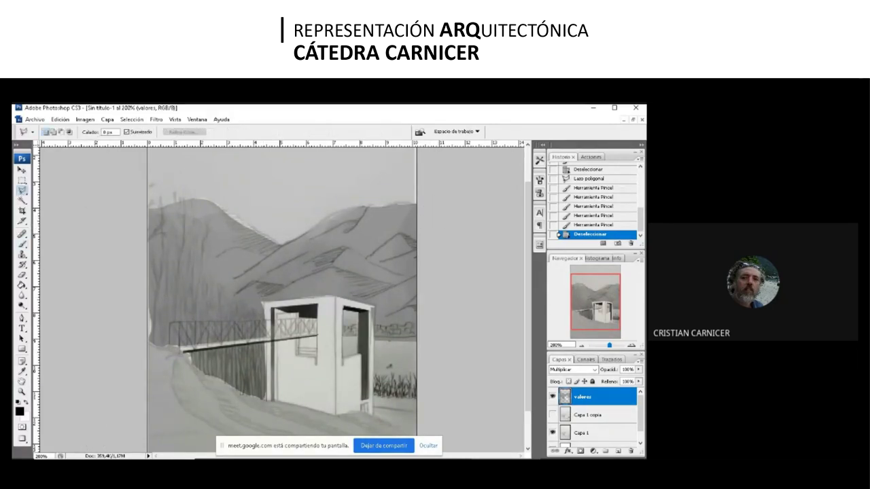
left_click(264, 396)
left_click(264, 296)
left_click(336, 296)
left_click(335, 414)
left_click(265, 395)
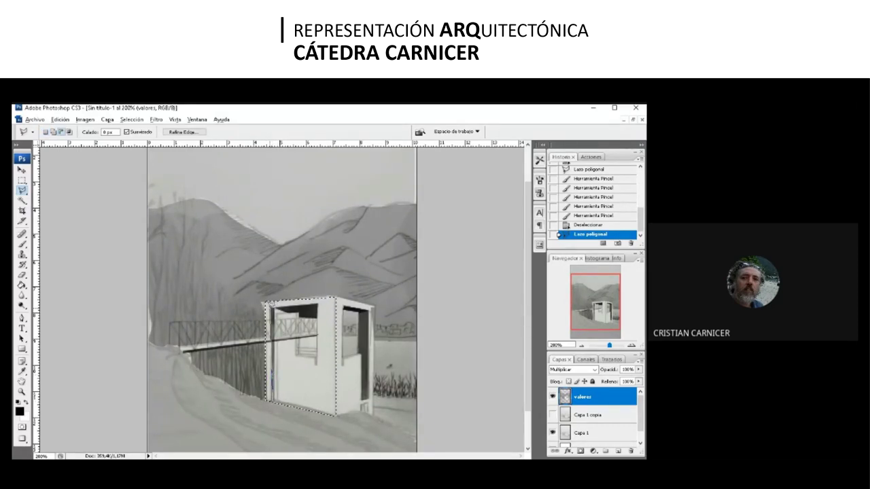
left_click(317, 356)
left_click(297, 357)
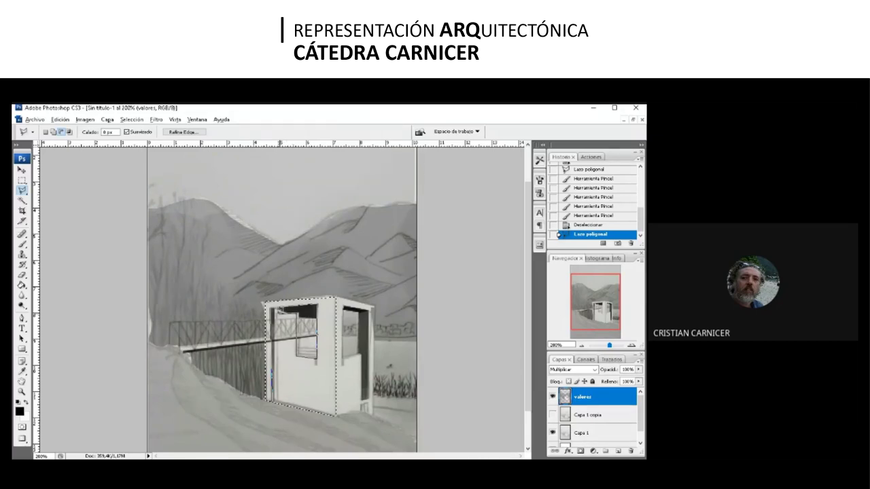
double_click(276, 401)
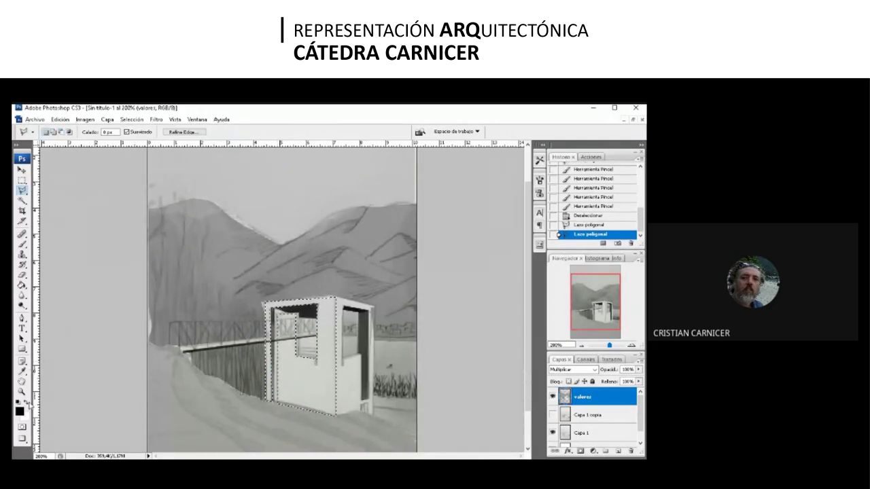
Step: Set the Brush opacity to 16%, shade the booth's selected left face with several black strokes, and deselect it
left_click(24, 246)
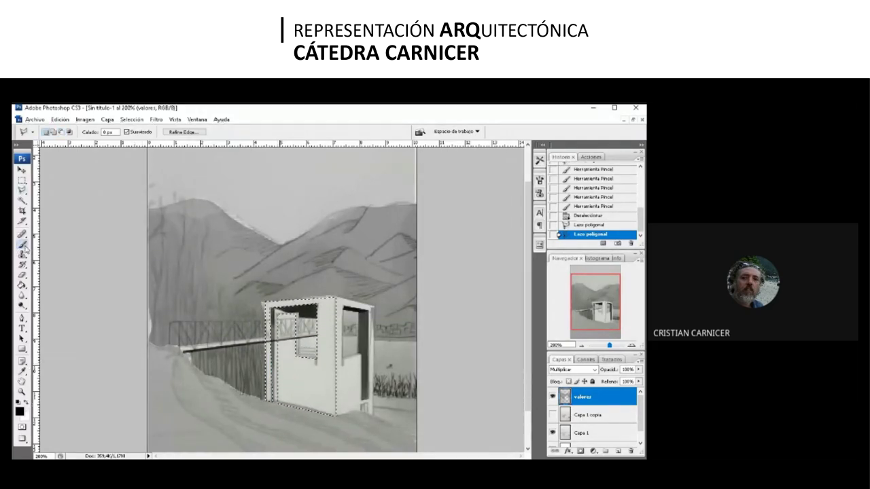
left_click(201, 132)
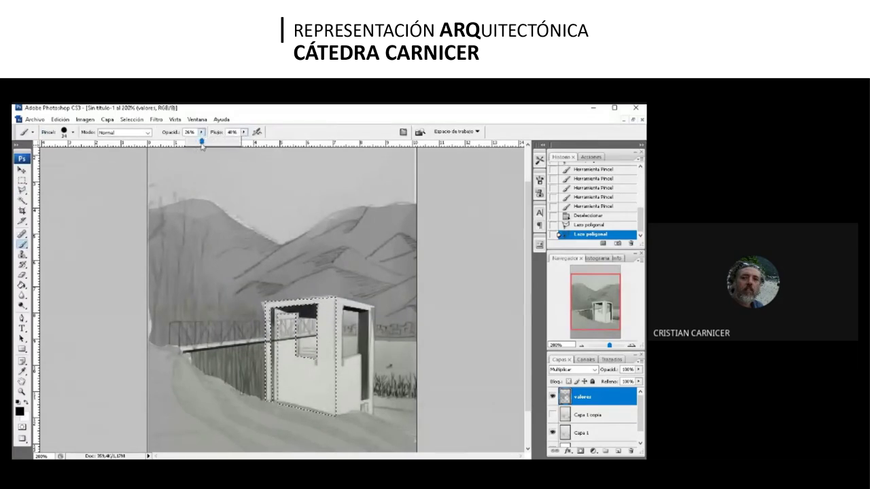
left_click_drag(202, 142, 197, 142)
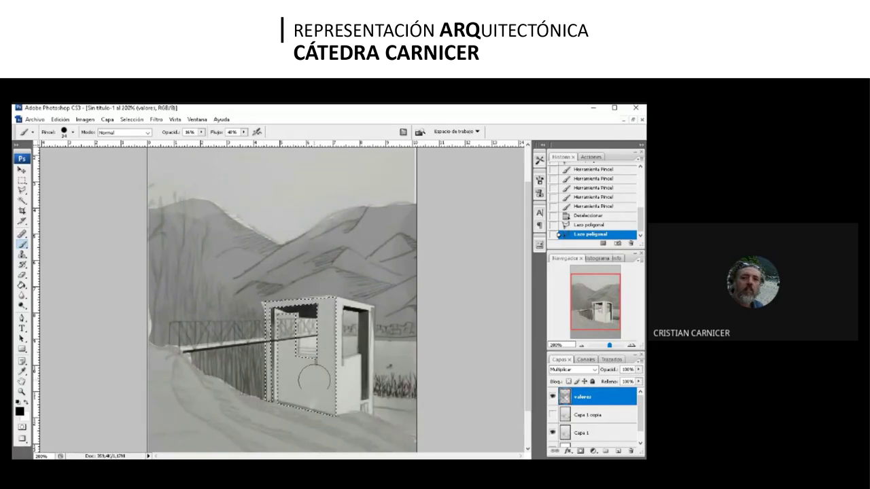
left_click_drag(269, 325, 234, 338)
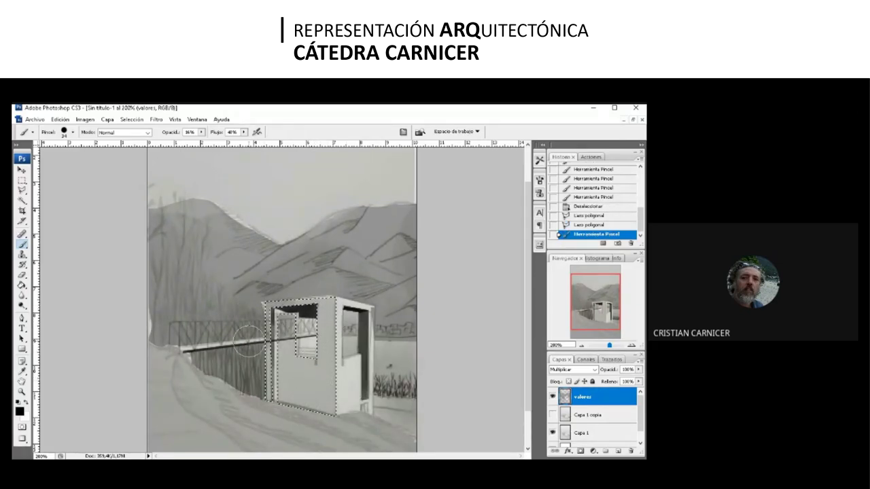
left_click(360, 398)
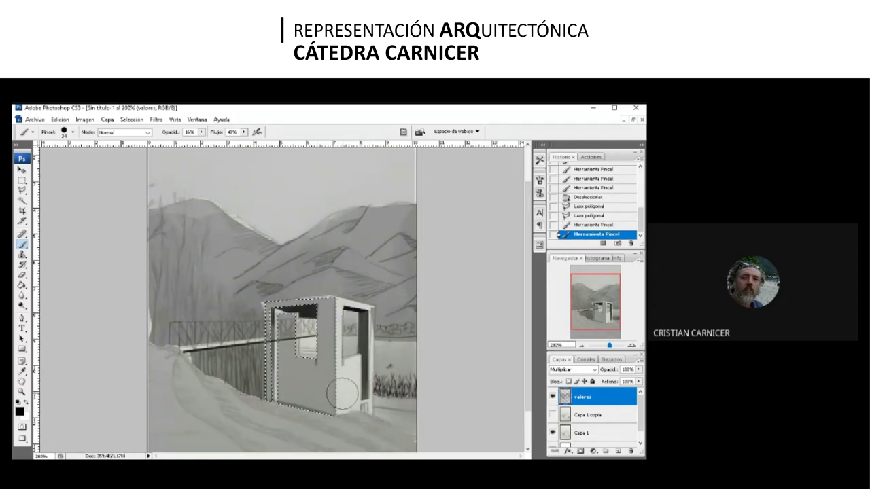
left_click_drag(354, 406, 373, 386)
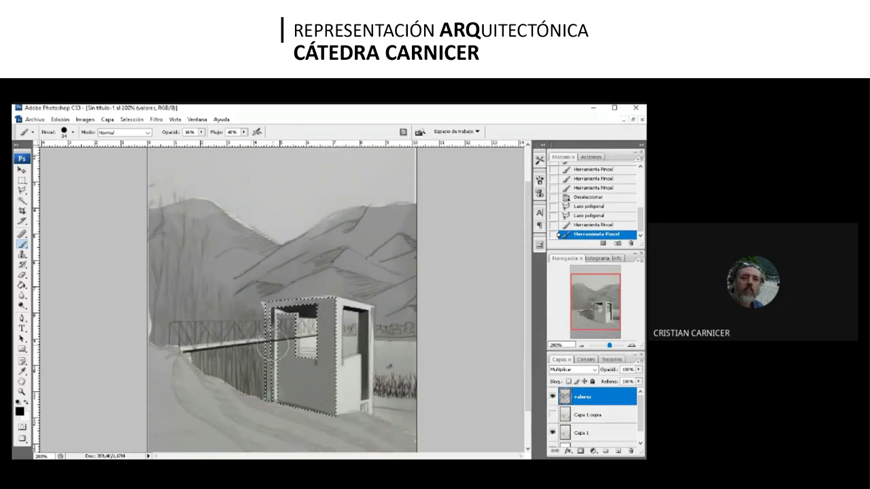
left_click_drag(316, 316, 300, 353)
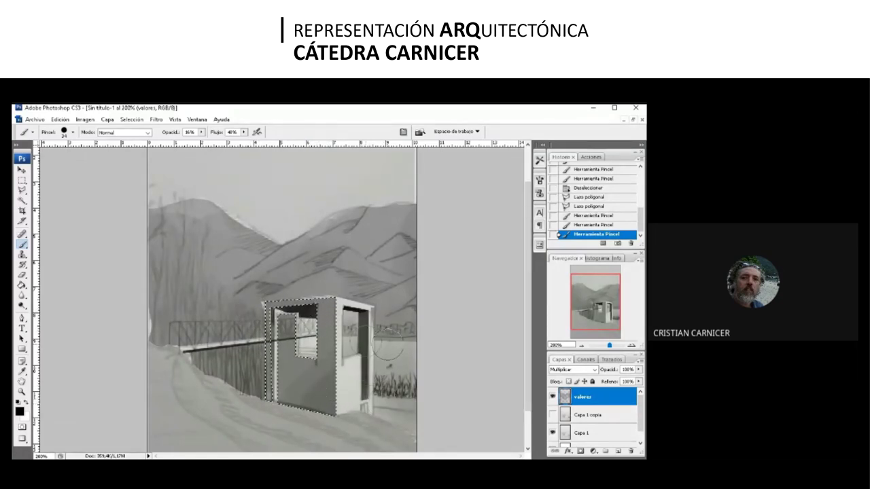
left_click_drag(271, 293, 242, 285)
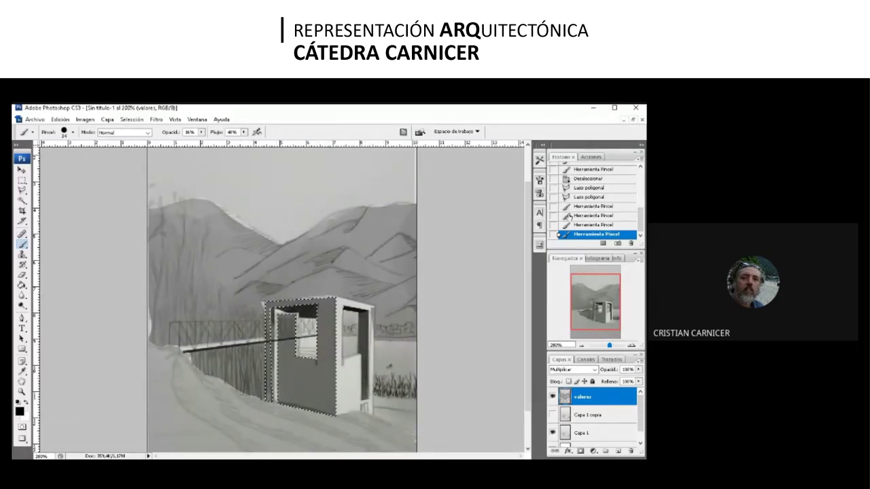
left_click(23, 169)
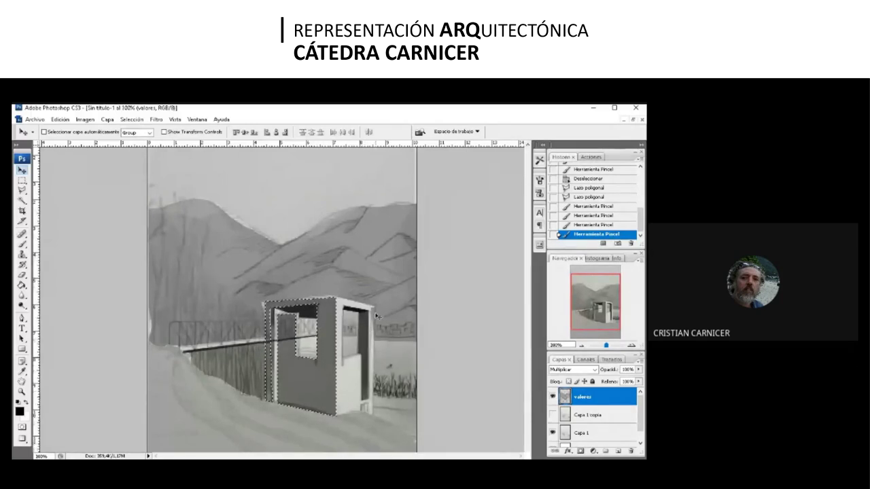
key("ctrl+minus")
key("ctrl+minus")
key("ctrl+d")
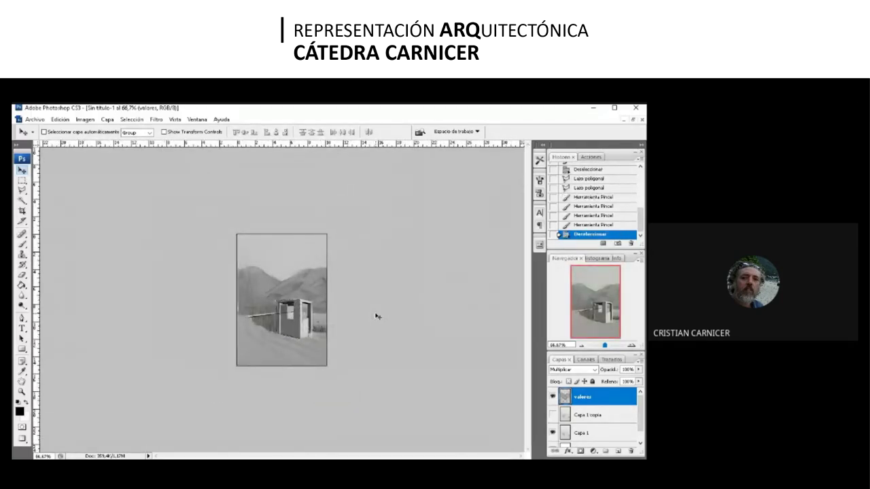
Step: Examine the contrast between the shaded booth face and the landscape at several zoom levels
key("ctrl+minus")
key("ctrl+minus")
key("ctrl+minus")
key("ctrl+minus")
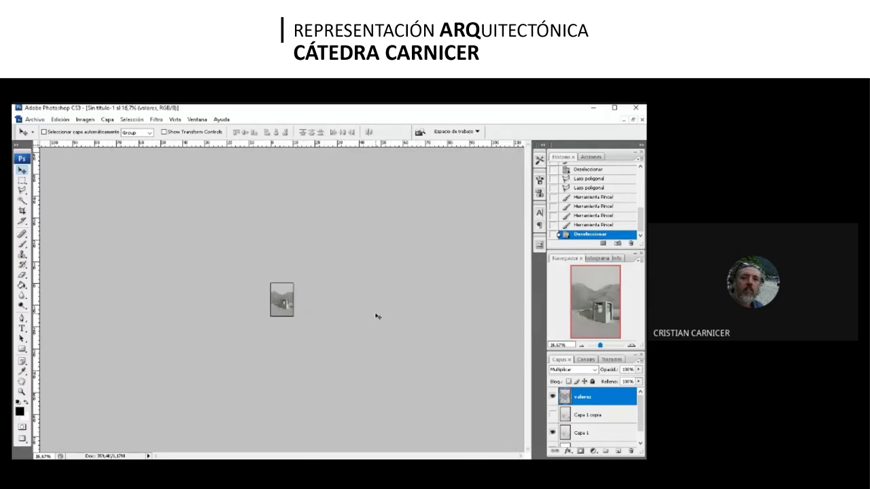
key("ctrl+plus")
key("ctrl+plus")
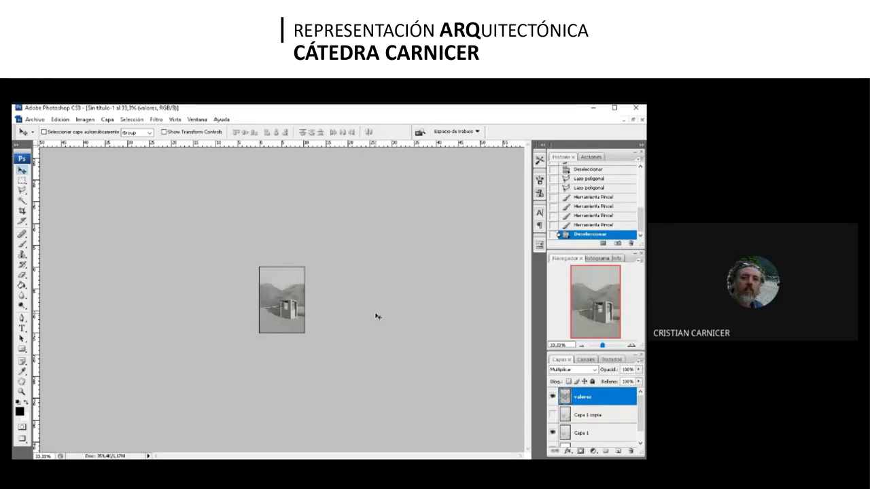
key("ctrl+plus")
key("ctrl+plus")
key("ctrl+plus")
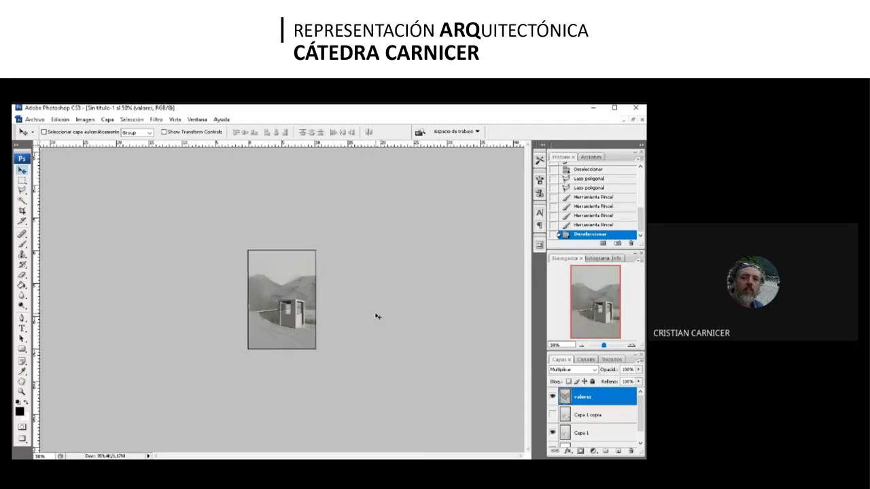
key("ctrl+plus")
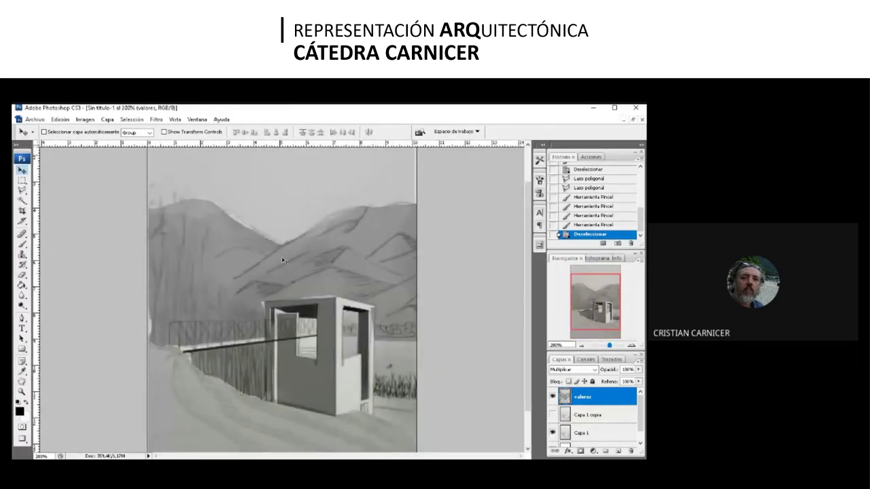
key("ctrl+minus")
key("ctrl+minus")
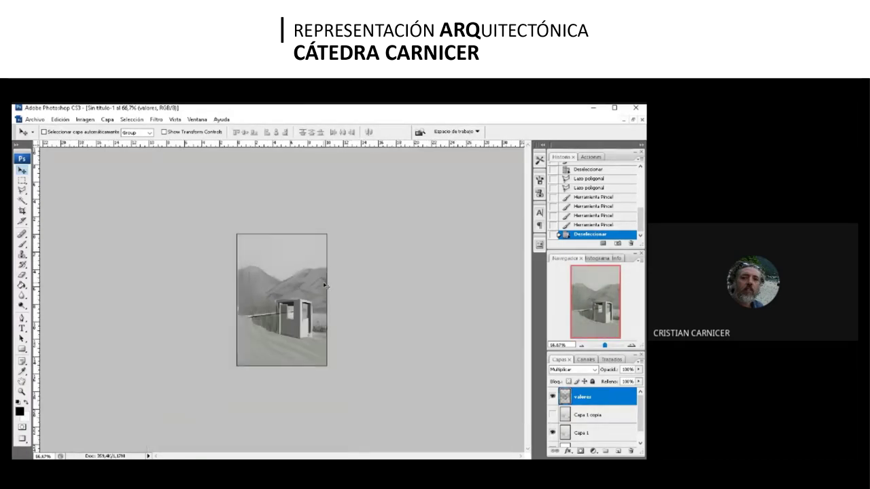
Step: Compare the drawing with and without its tonal values by repeatedly hiding and showing the valores layer
left_click(552, 397)
left_click(552, 396)
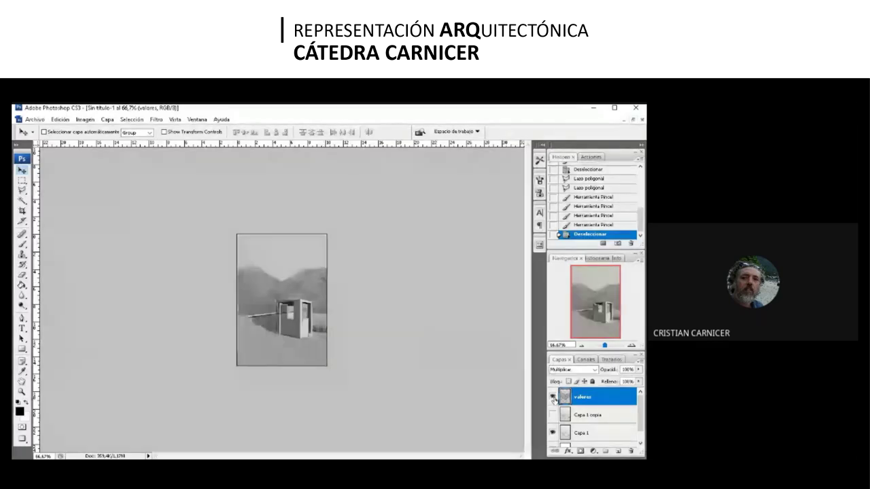
left_click(553, 397)
left_click(552, 397)
left_click(553, 397)
left_click(552, 397)
left_click(552, 397)
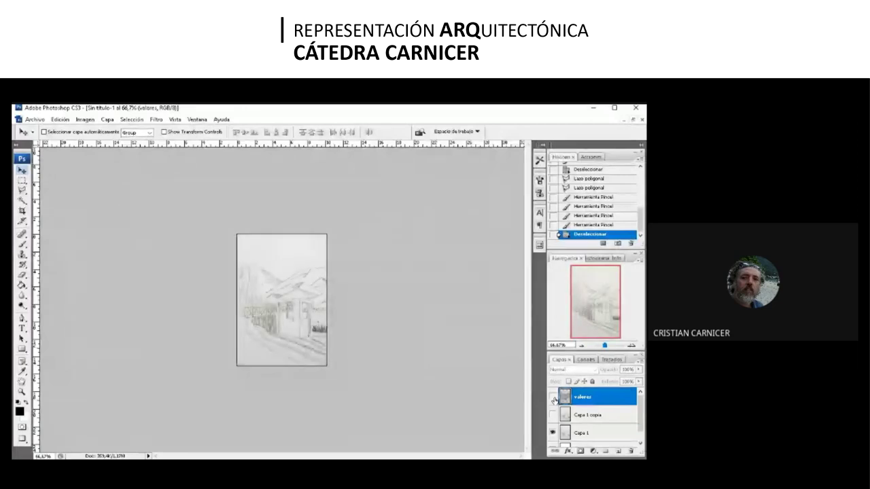
left_click(552, 397)
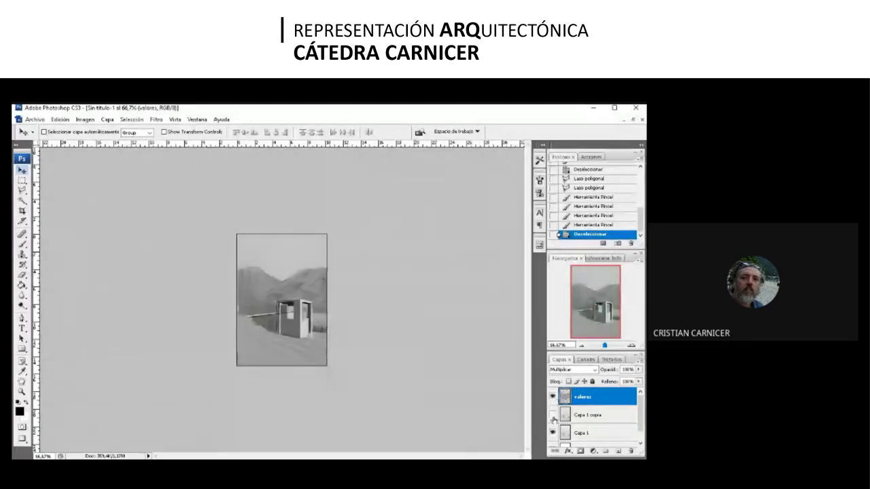
Step: Show the Capa 1 copia layer and toggle the valores layer's visibility to compare the shading over the reinforced lines
left_click(553, 416)
left_click(553, 397)
left_click(553, 397)
left_click(553, 397)
left_click(552, 397)
left_click(552, 397)
left_click(552, 397)
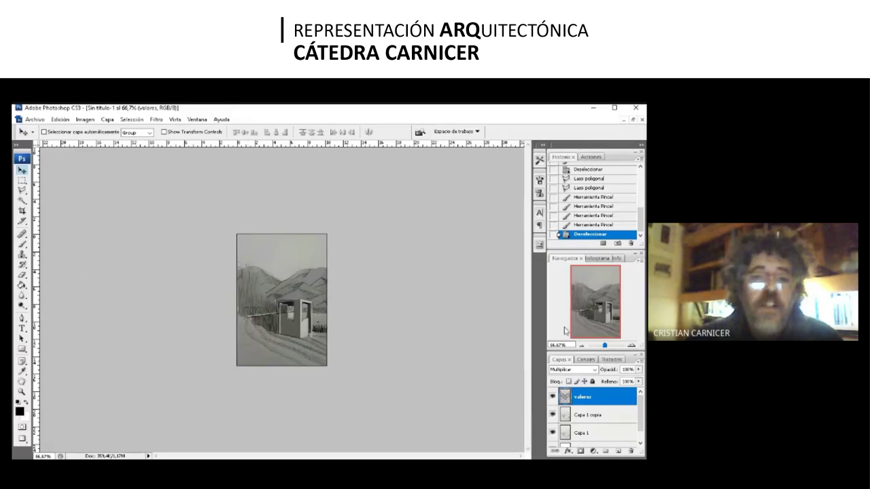
left_click(107, 119)
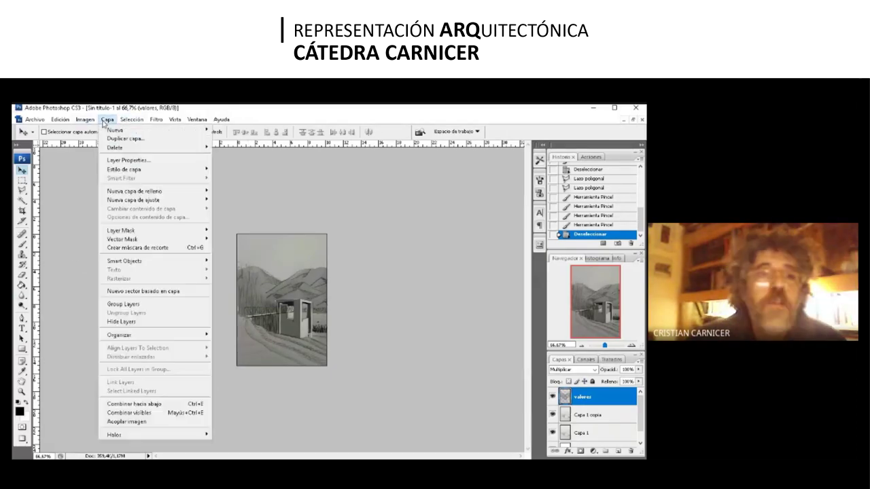
mouse_move(119, 260)
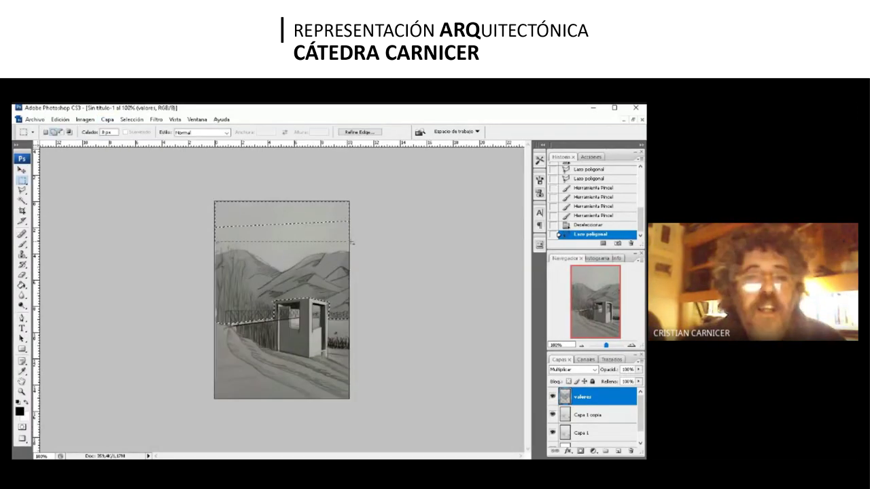
Step: Add the missing band of sky to the background selection with the Rectangular Marquee
left_click_drag(351, 240, 357, 239)
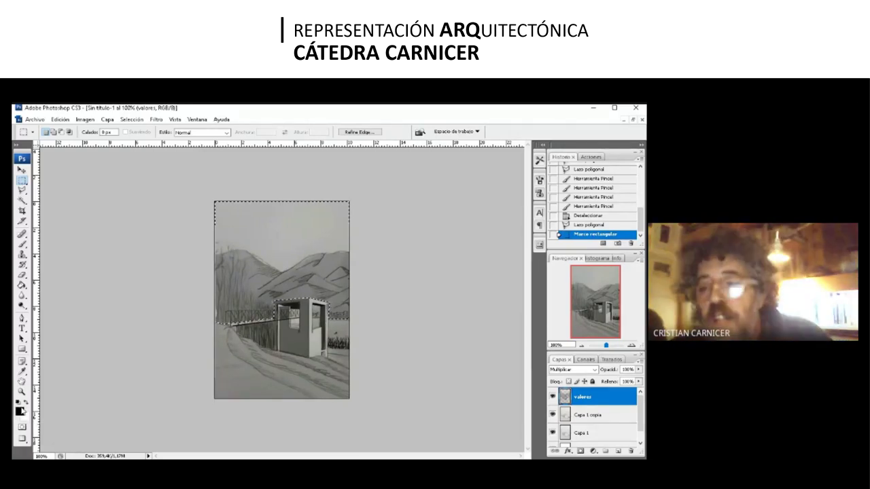
Step: Create a new layer named "colores" above the valores layer
left_click(108, 119)
mouse_move(203, 129)
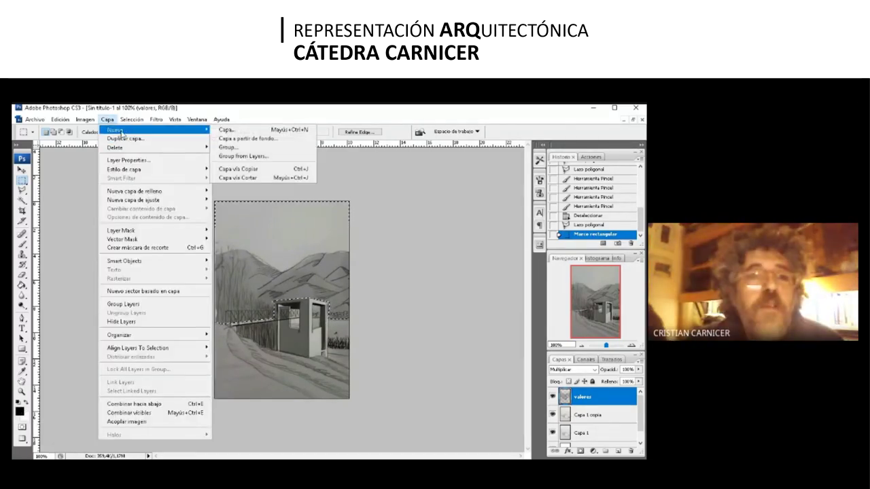
left_click(224, 130)
type("c")
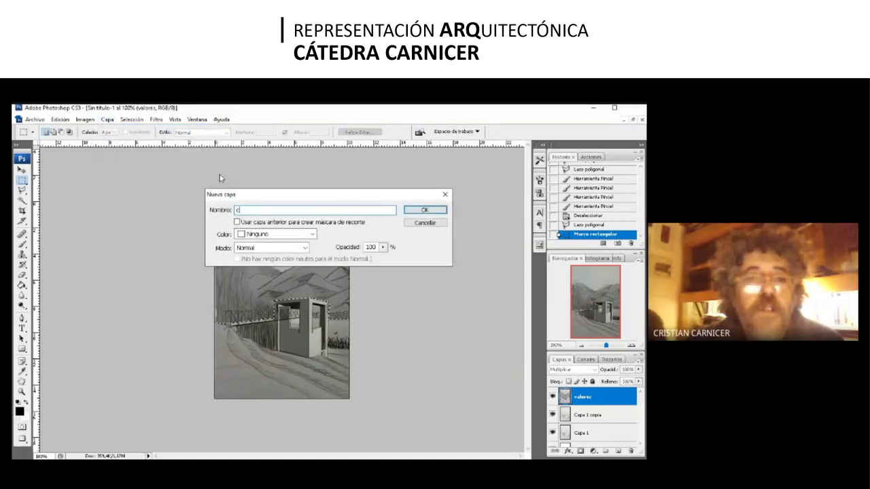
type("olores")
key("Return")
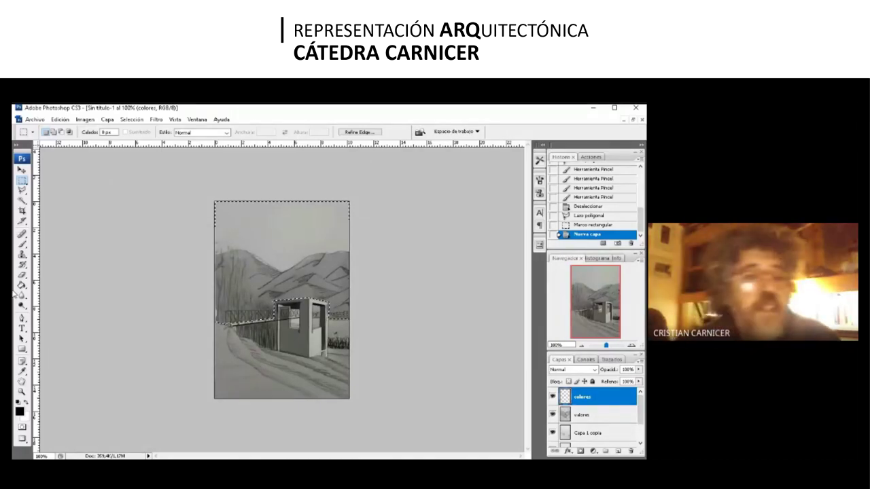
Step: Take up the Brush tool and set its painting mode to Multiplicar
left_click(25, 244)
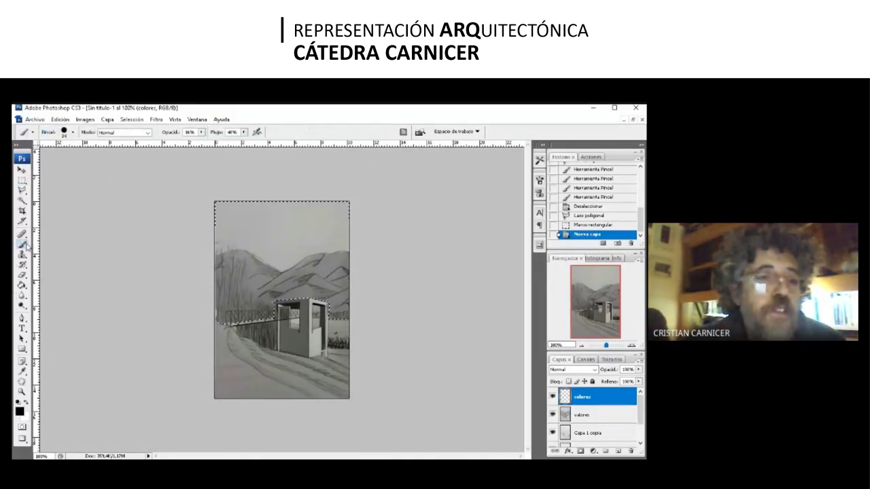
left_click(143, 132)
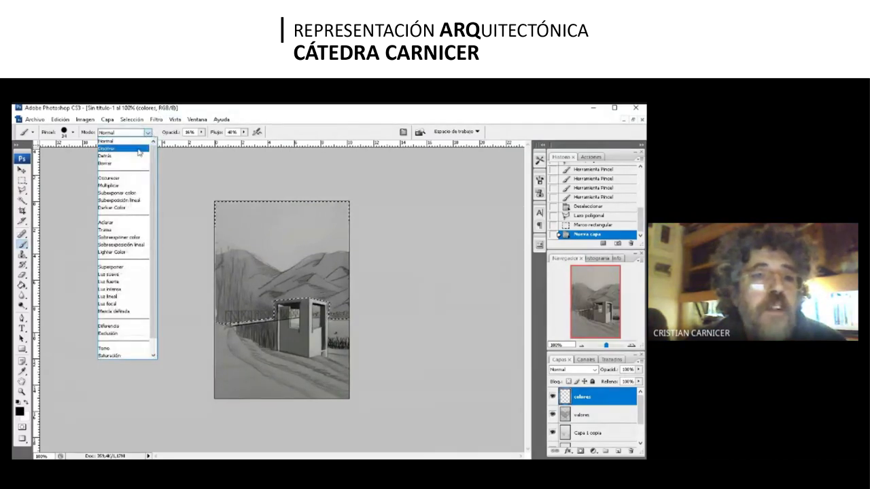
left_click(109, 185)
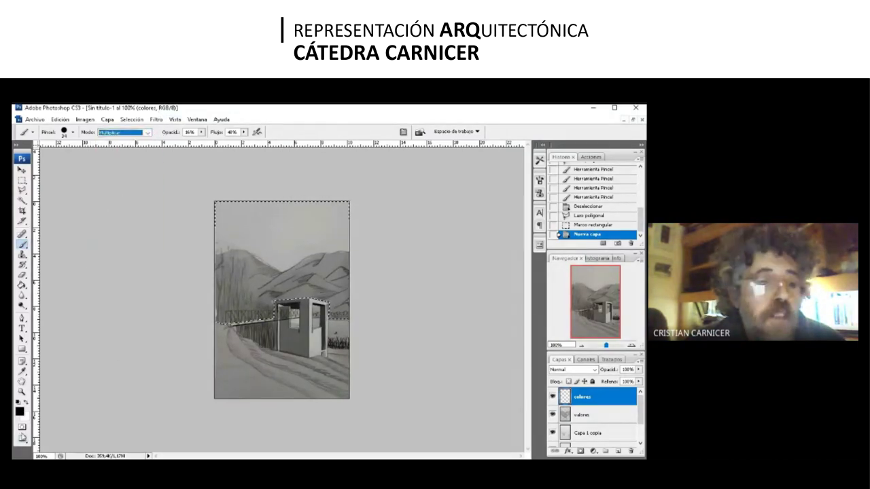
Step: Change the foreground colour to a light sky blue, #70c2e0, at 50% saturation
left_click(20, 412)
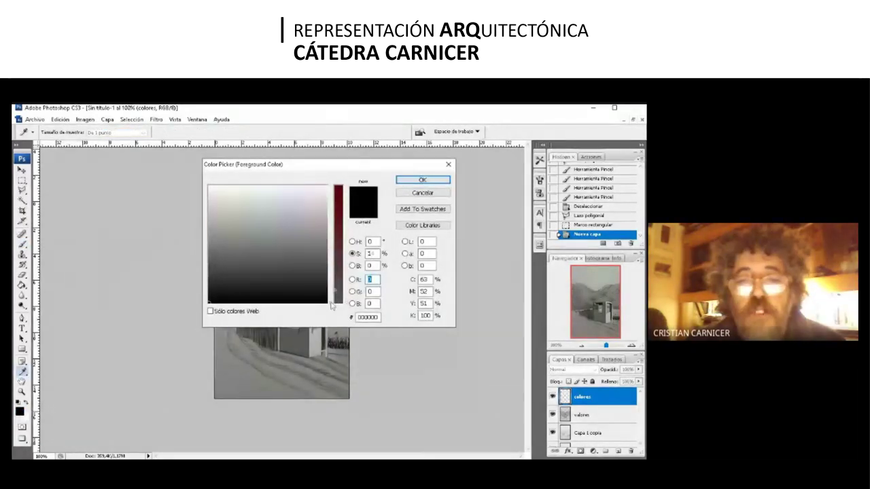
left_click(330, 252)
left_click_drag(330, 252, 331, 243)
left_click_drag(298, 269, 271, 192)
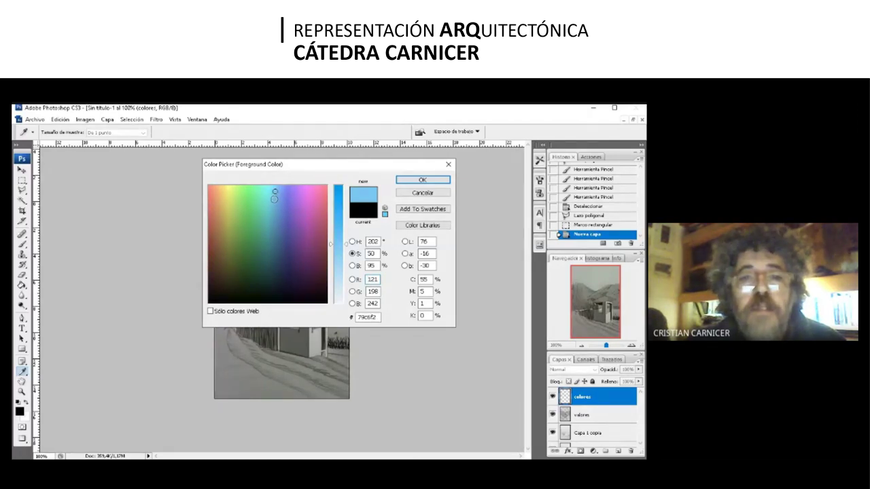
left_click(272, 199)
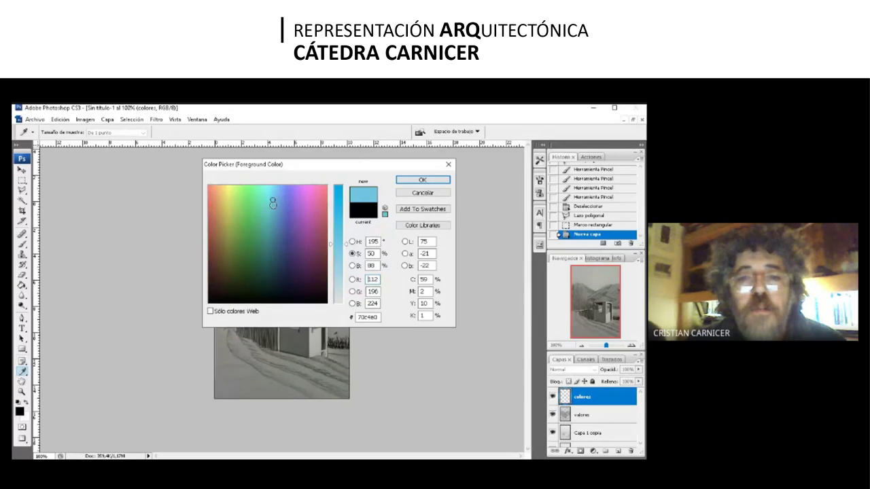
left_click(275, 200)
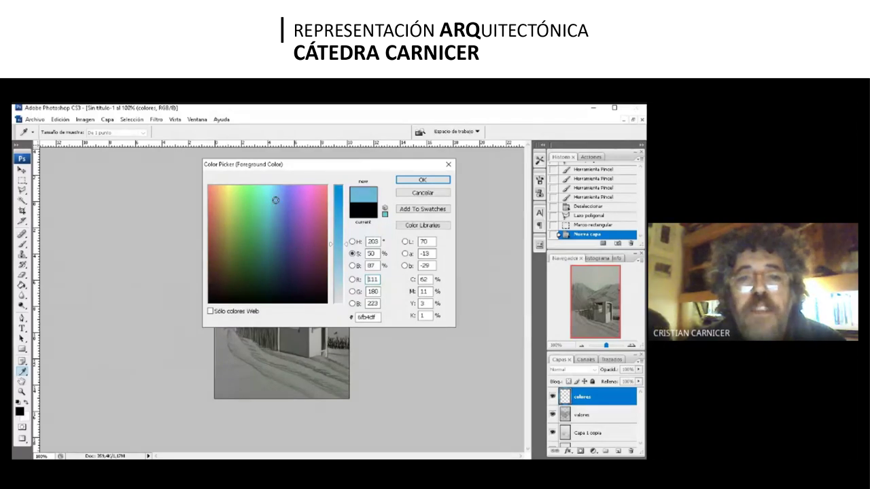
key("Return")
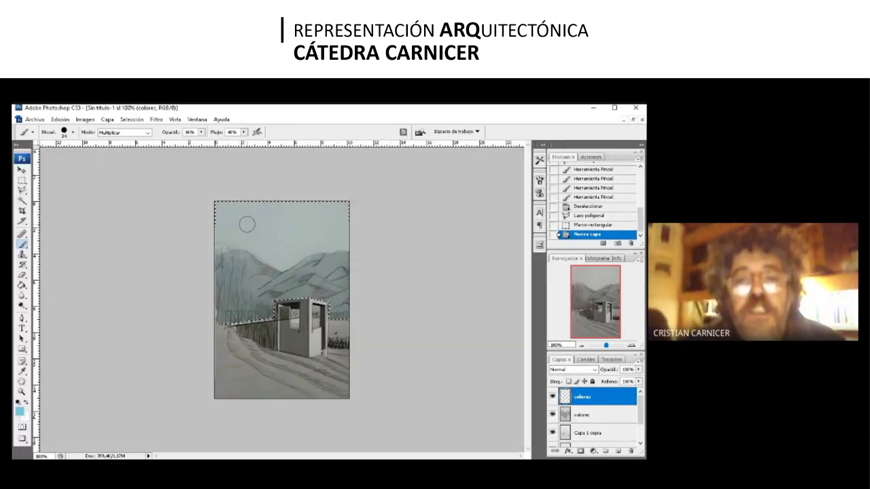
Step: Brush light blue over the selected sky and mountains, and set the colores layer's blending mode to Multiplicar
left_click_drag(180, 225, 475, 256)
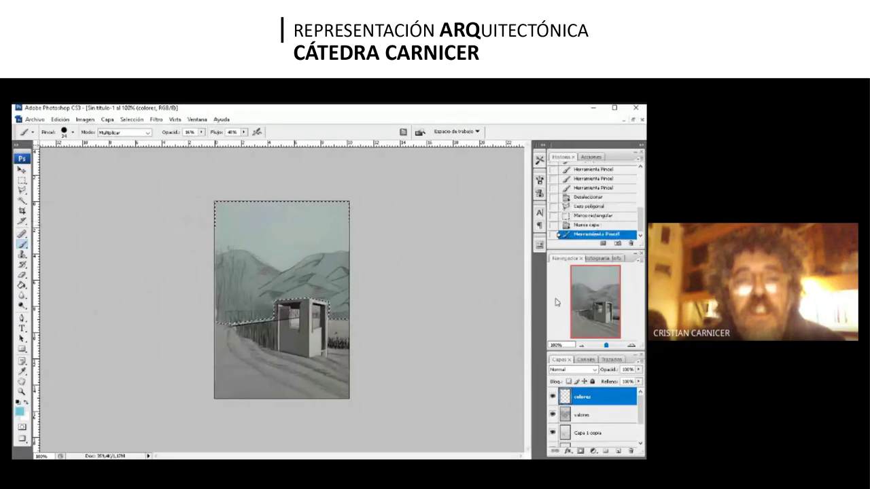
left_click(552, 415)
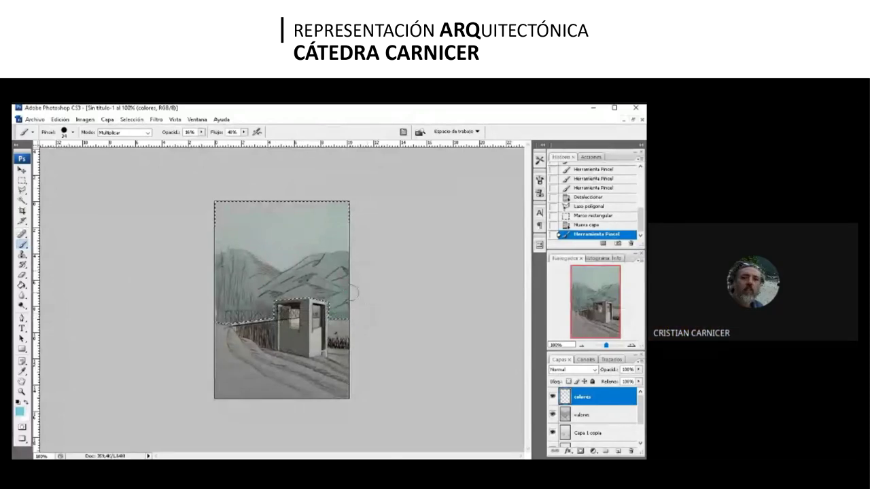
left_click_drag(351, 293, 341, 264)
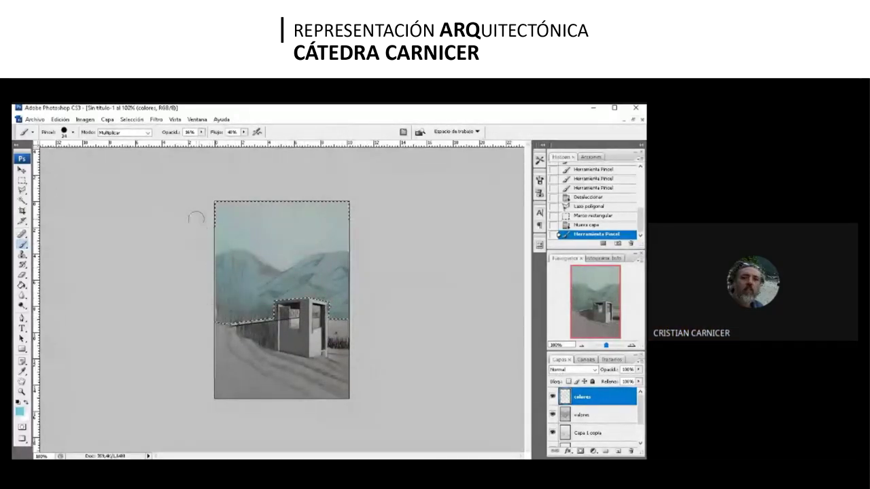
left_click_drag(285, 253, 326, 265)
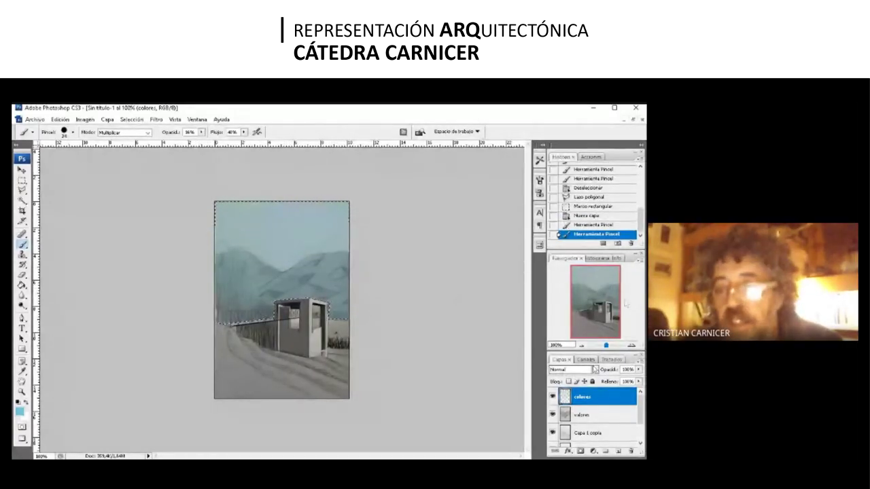
left_click(594, 370)
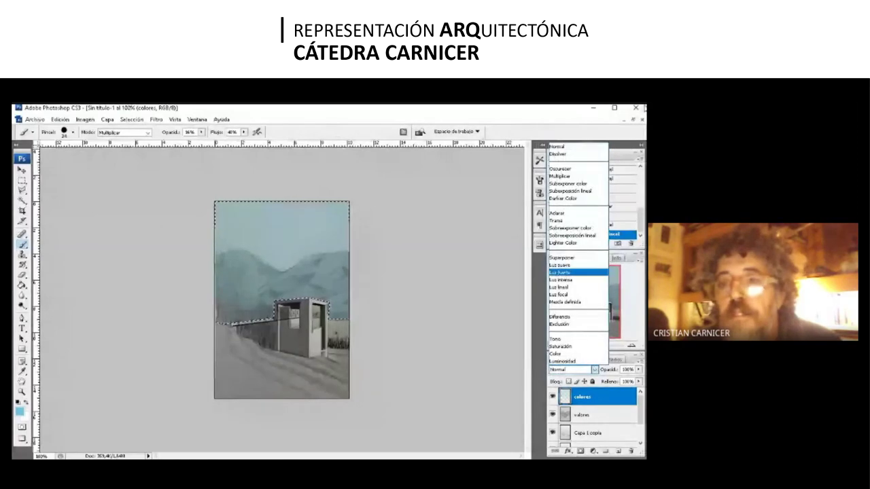
left_click(564, 176)
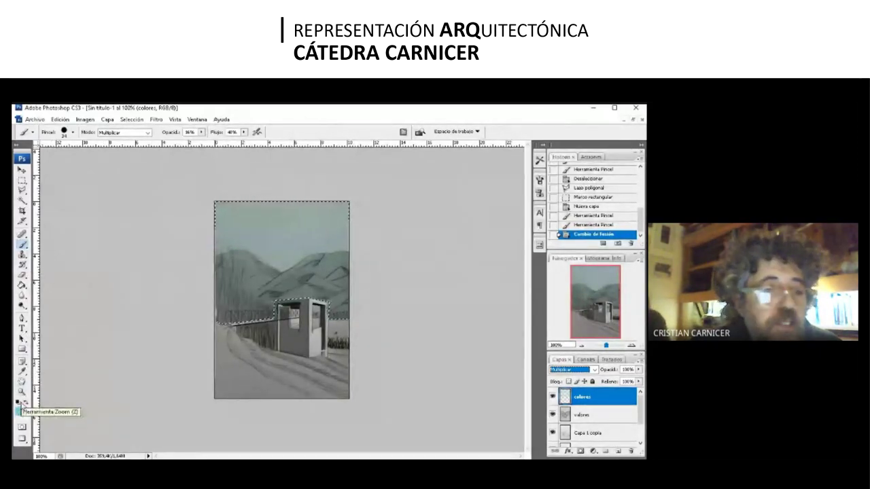
Step: Choose a saturated yellow-green, #aedd0a, as the foreground colour
left_click(21, 410)
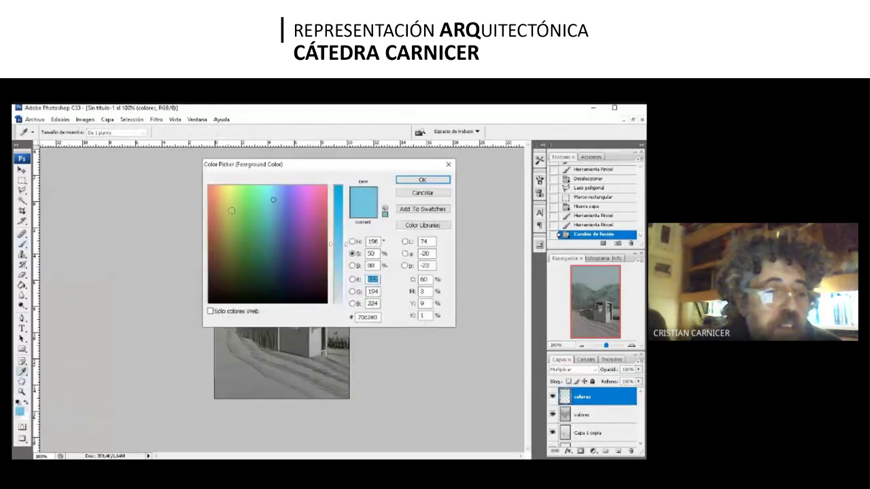
left_click(235, 197)
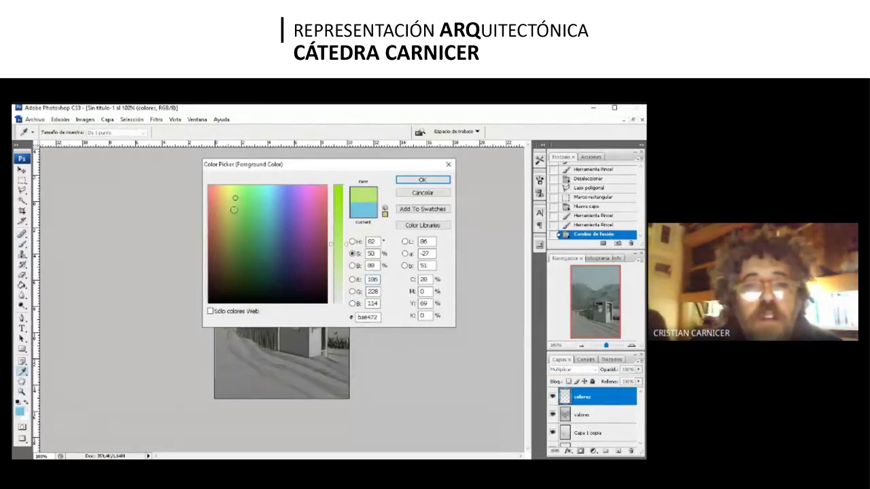
left_click(230, 191)
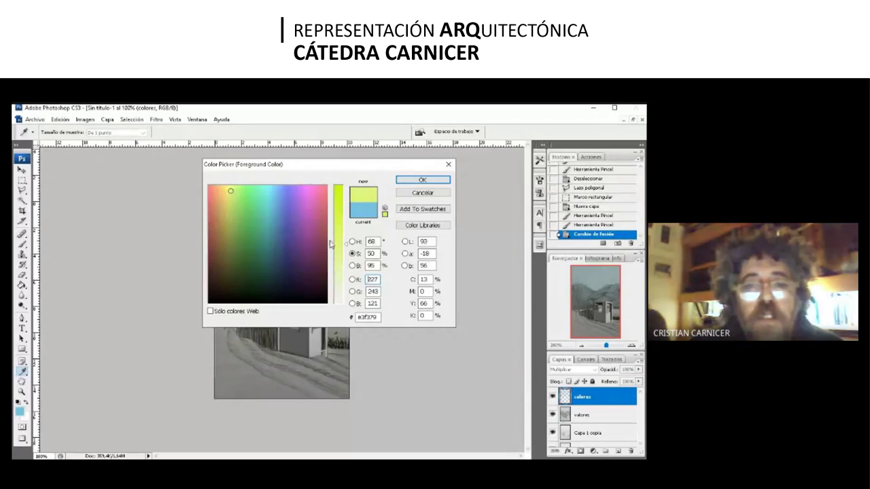
left_click_drag(333, 248, 329, 202)
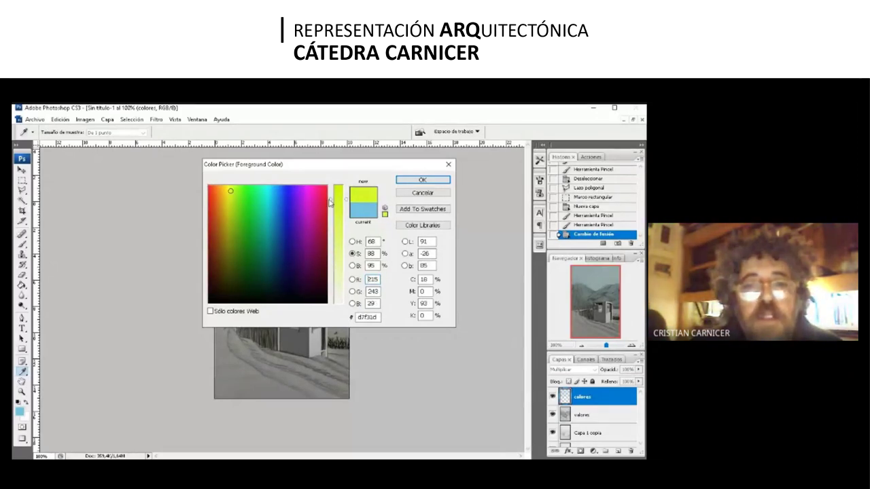
left_click(232, 199)
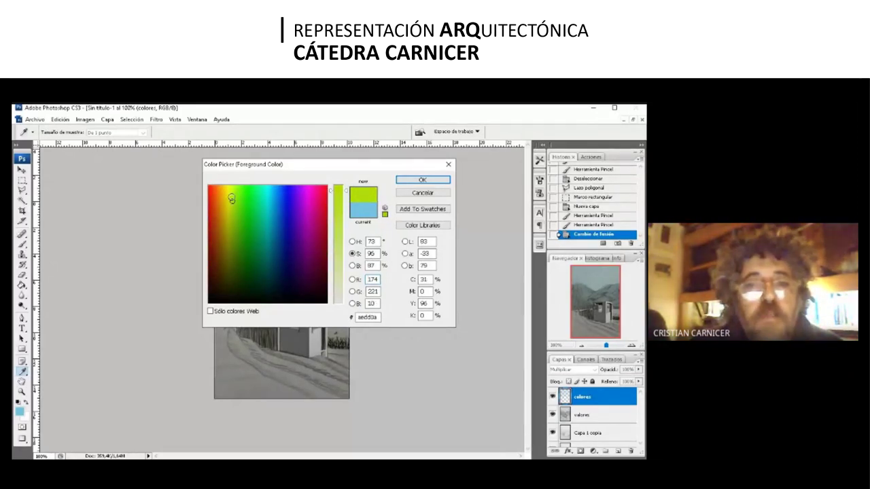
Step: Set the foreground colour to bright yellow (#e9f10a) and brush it over the hills and the trees beside them
left_click(228, 193)
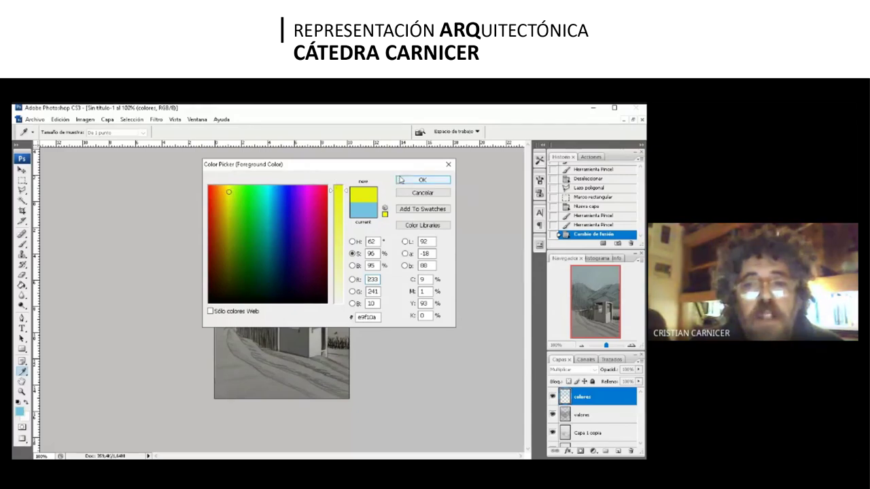
left_click(422, 180)
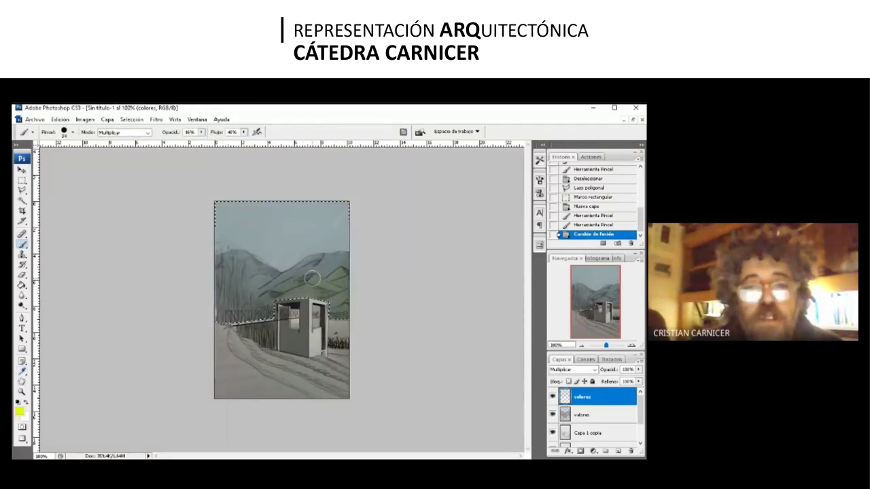
left_click_drag(339, 306, 350, 311)
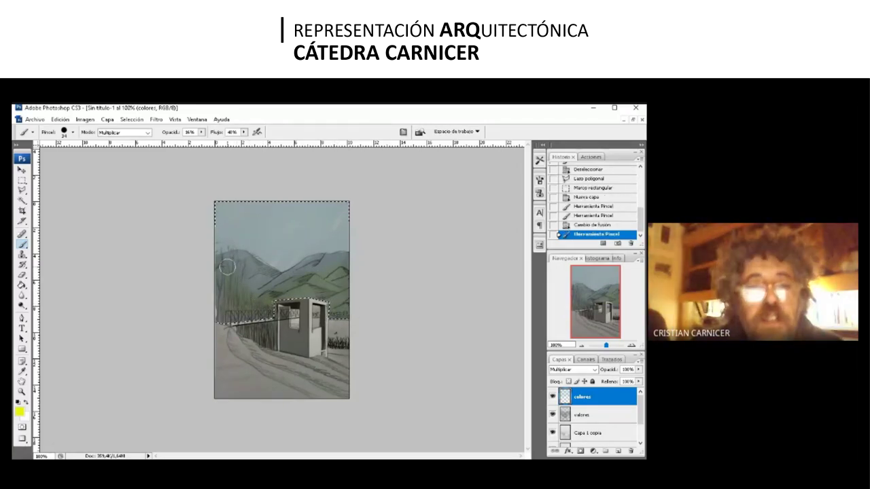
left_click_drag(202, 292, 244, 301)
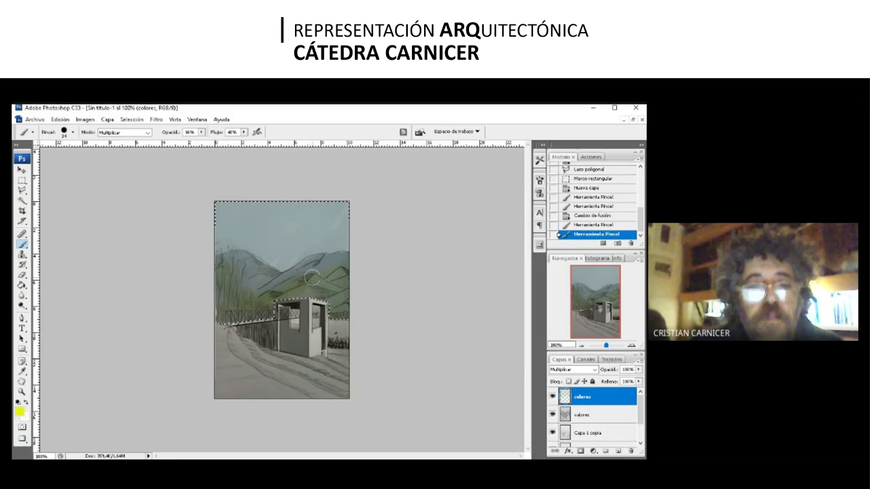
mouse_move(348, 272)
left_mouse_down()
mouse_move(345, 260)
mouse_move(323, 274)
left_mouse_up()
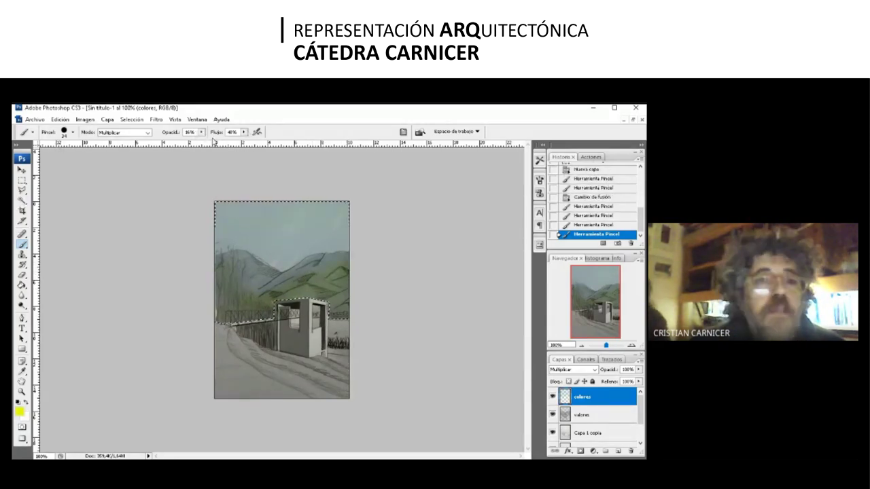
Step: Lower the brush flow to 35% and add more yellow strokes over the hills and the area behind the booth
left_click(244, 133)
left_click_drag(244, 140, 240, 140)
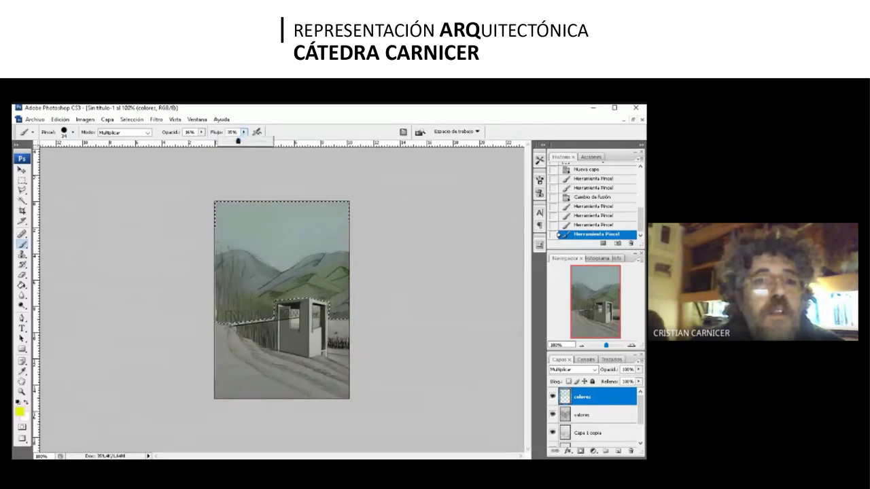
key("Return")
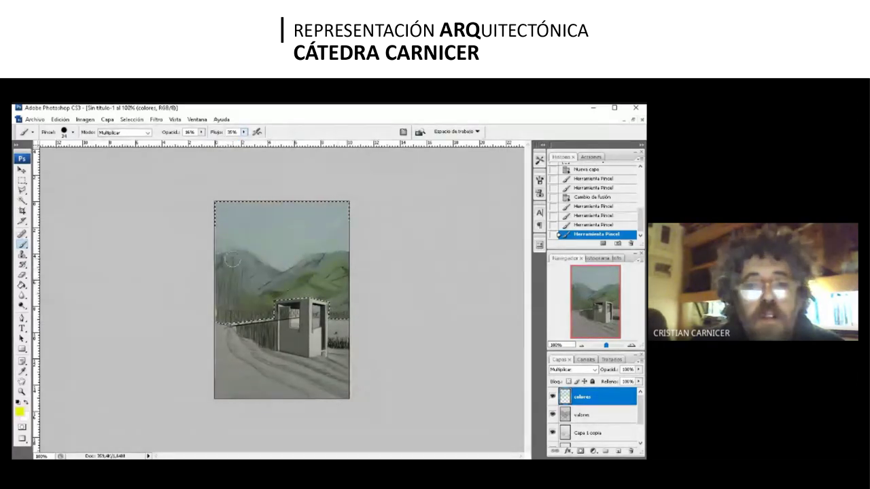
mouse_move(355, 272)
left_mouse_down()
mouse_move(349, 269)
mouse_move(345, 304)
mouse_move(352, 318)
left_mouse_up()
left_click_drag(299, 306, 286, 316)
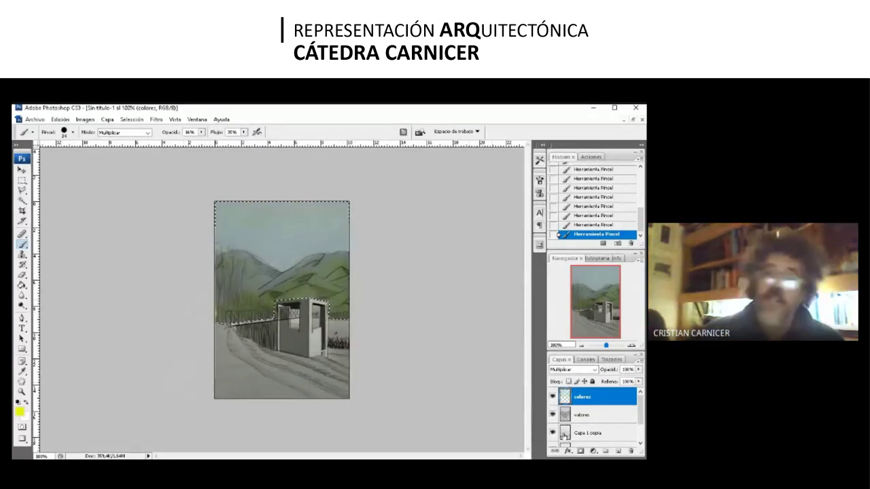
Step: Compare the drawing with the colores layer hidden and shown, and invert the selection to cover the foreground and booth
left_click(553, 397)
left_click(553, 397)
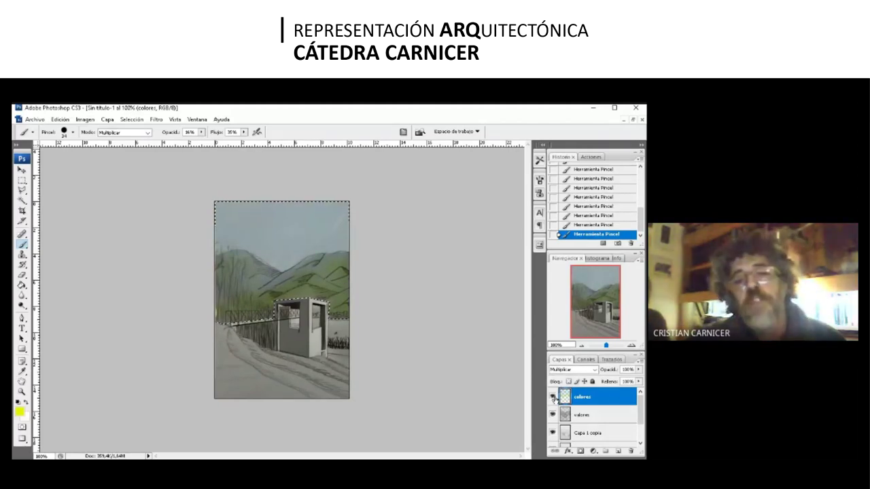
key("ctrl+minus")
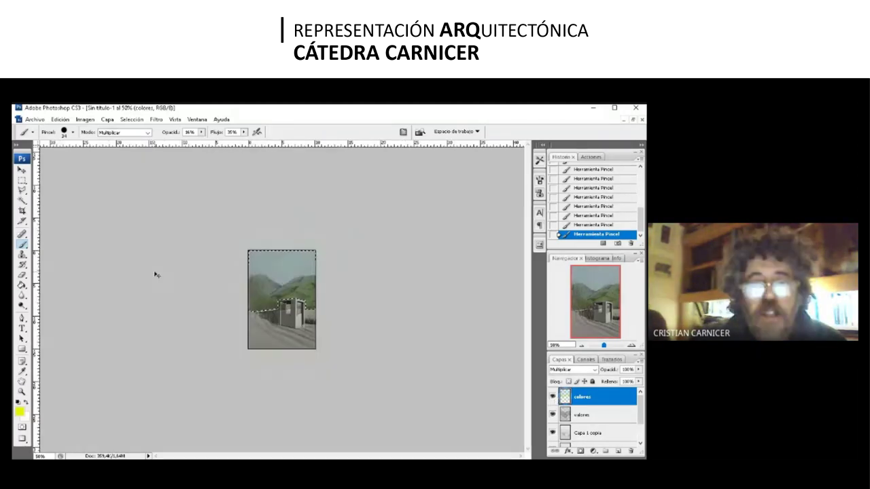
key("ctrl+minus")
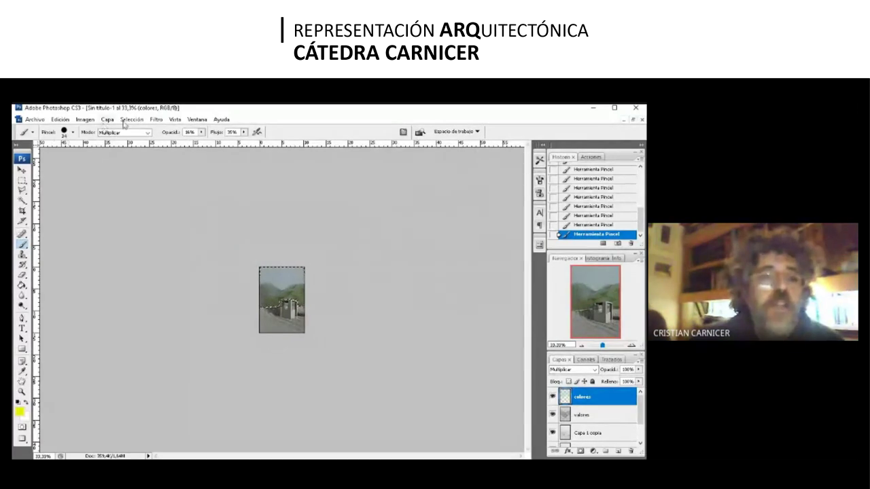
left_click(124, 122)
left_click(139, 158)
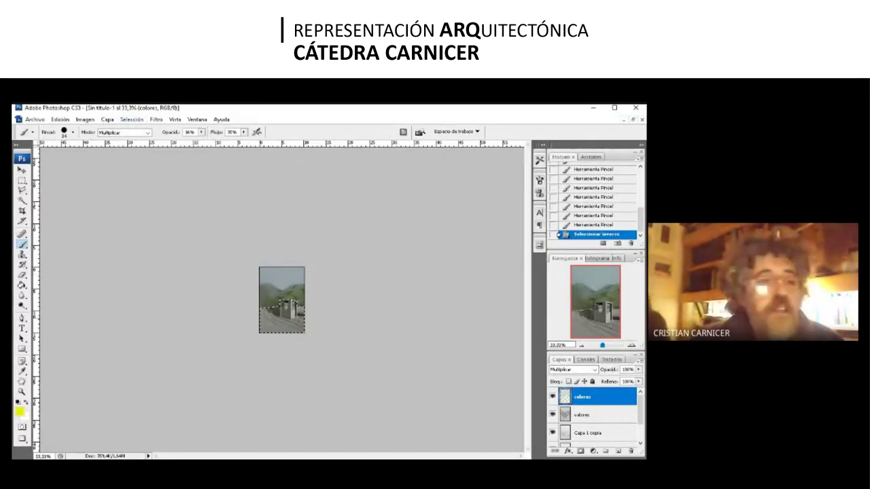
Step: Brush the yellow in repeated strokes over the selected foreground ground and path around the booth
left_click(22, 392)
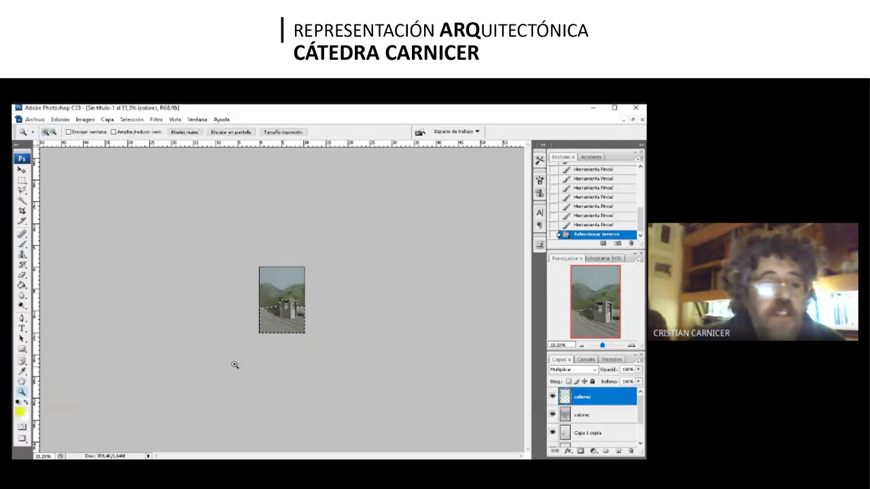
left_click(287, 336)
left_click(288, 335)
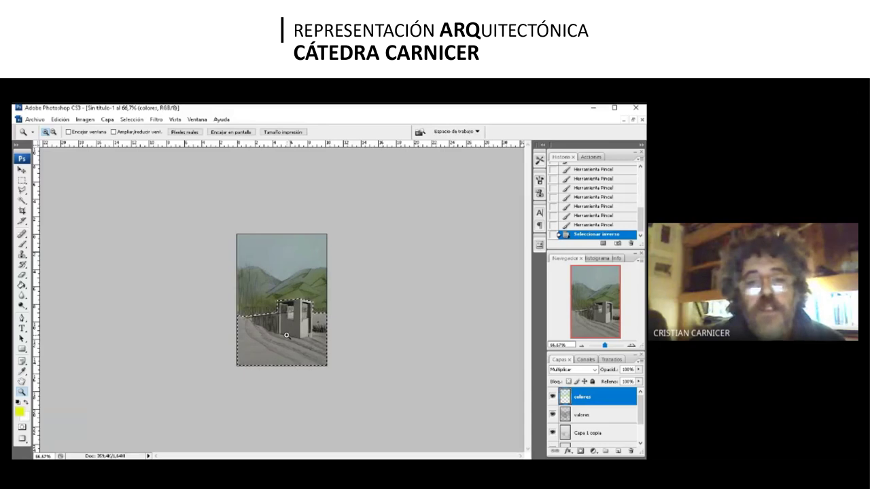
left_click(286, 292)
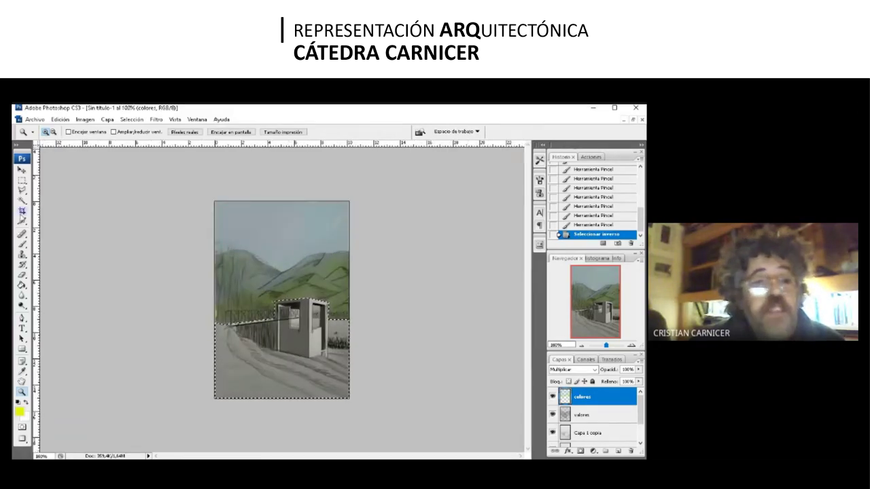
left_click(22, 244)
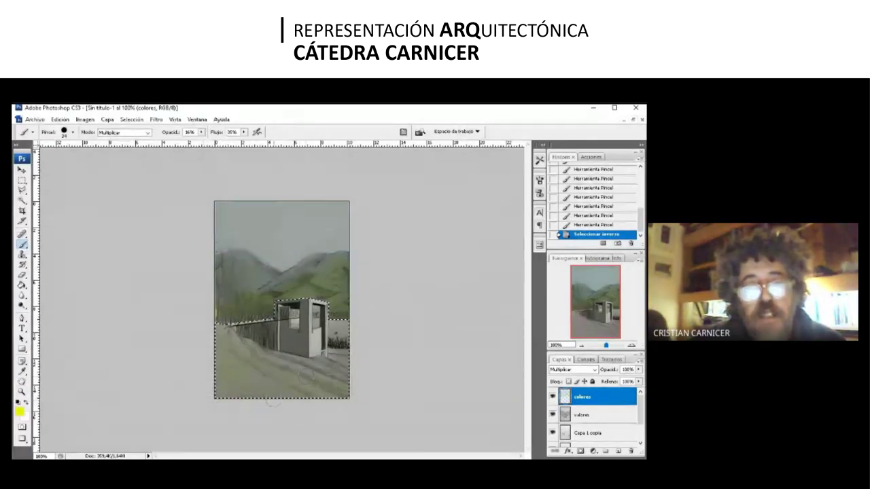
left_click_drag(342, 362, 334, 357)
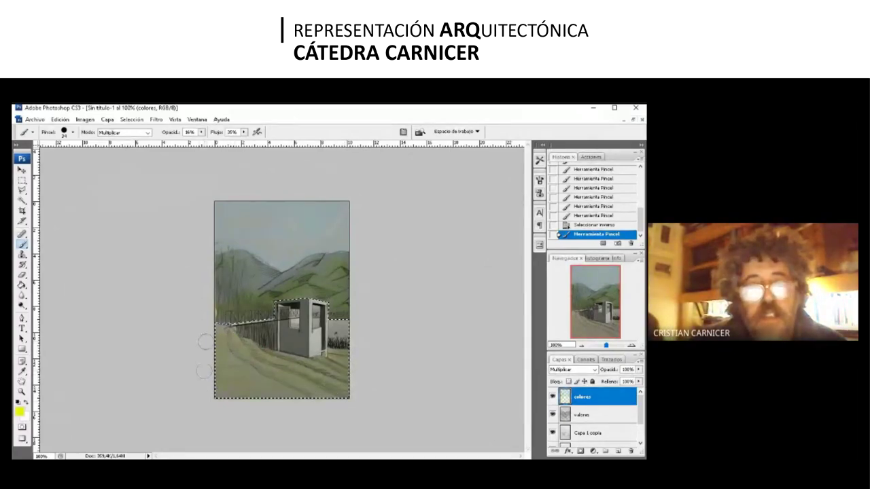
left_click_drag(204, 342, 213, 330)
left_click_drag(351, 392, 350, 355)
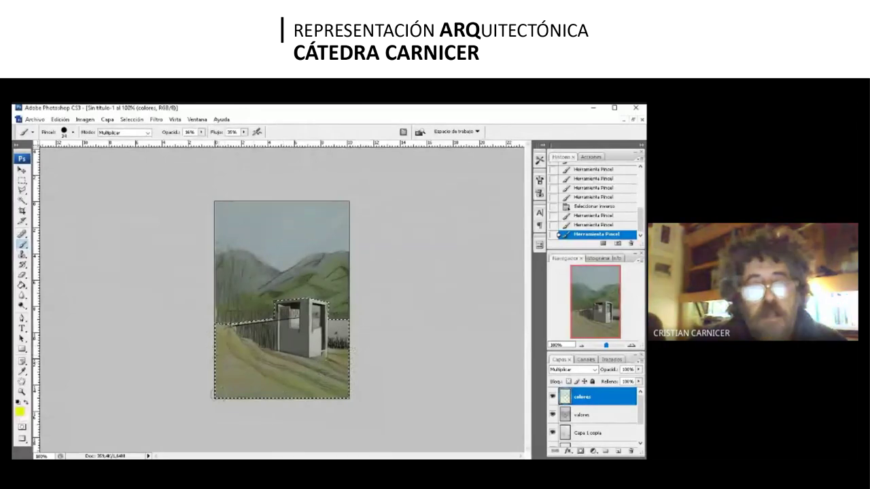
left_click_drag(353, 357, 336, 340)
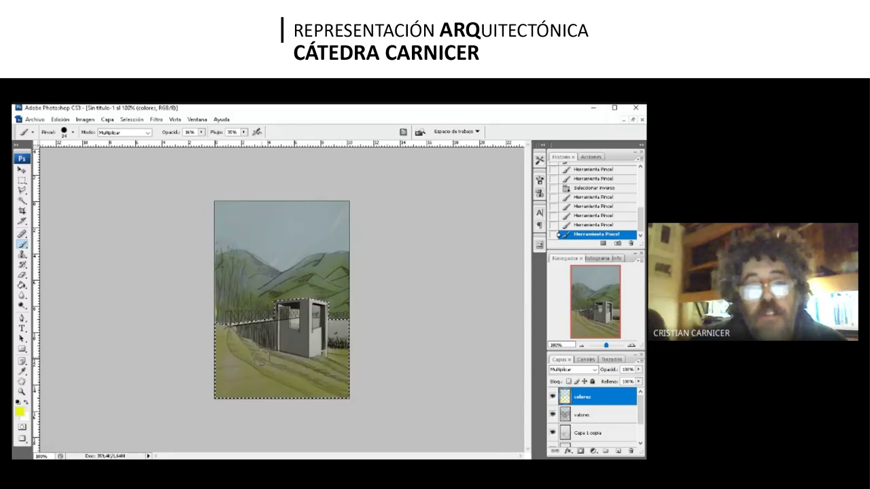
left_click_drag(212, 365, 128, 444)
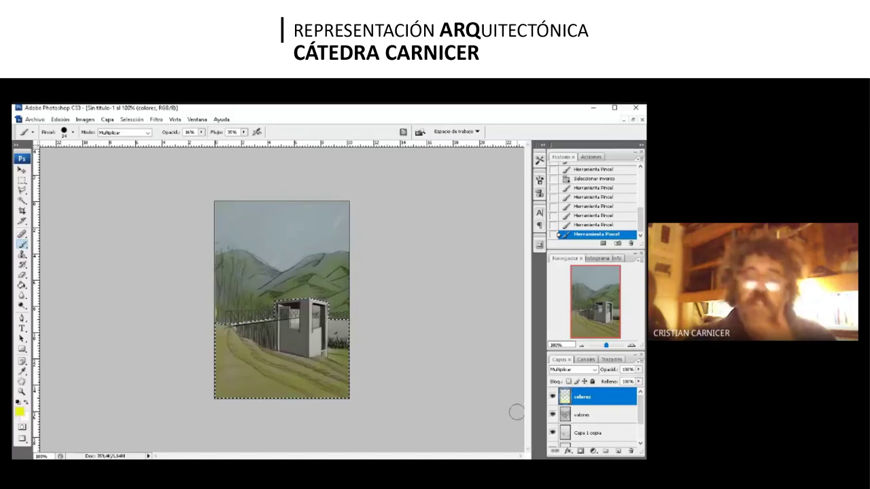
Step: Sample a colour from the hills with the Eyedropper and hide the valores layer
key("ctrl+minus")
key("ctrl+minus")
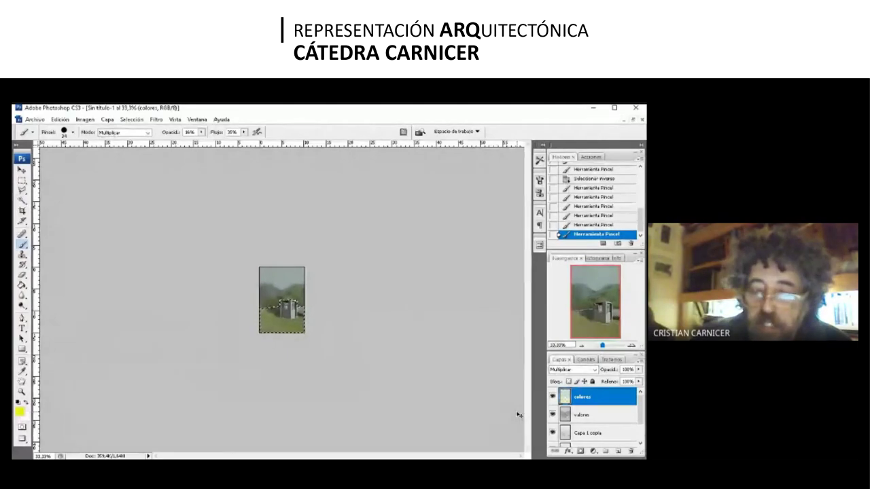
key("ctrl+plus")
key("ctrl+plus")
key("ctrl+plus")
key("ctrl+plus")
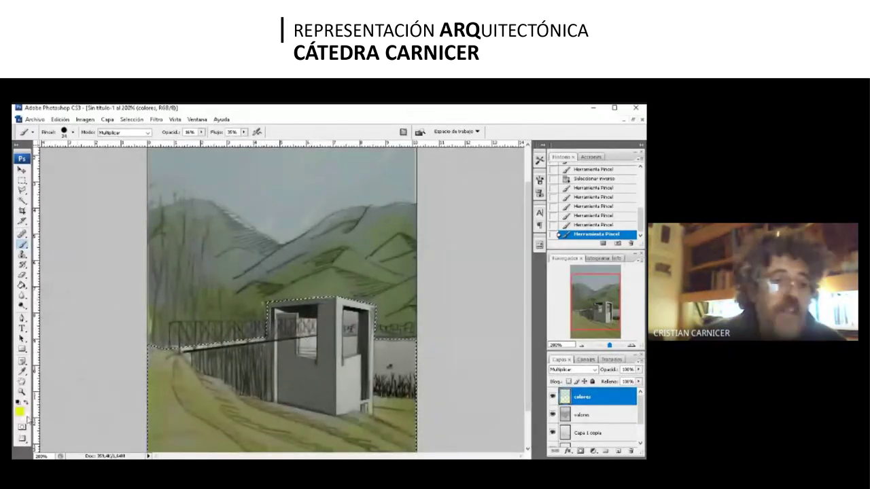
left_click(22, 372)
left_click(245, 260)
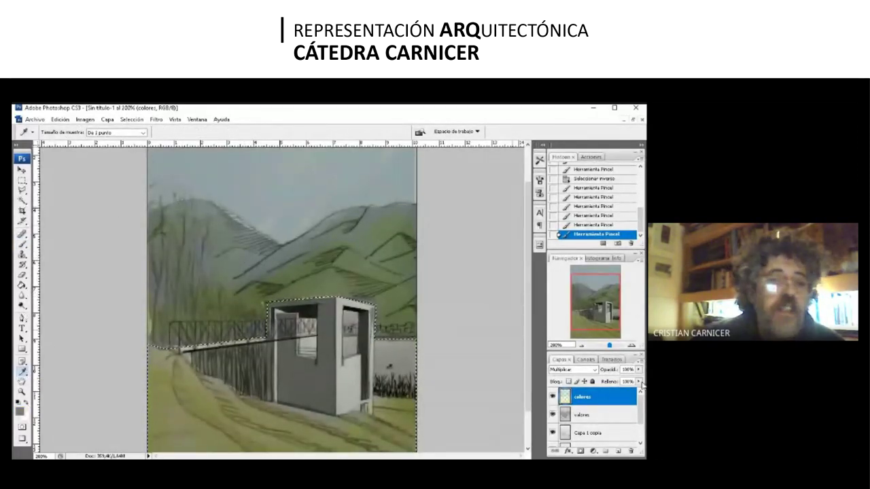
left_click(552, 415)
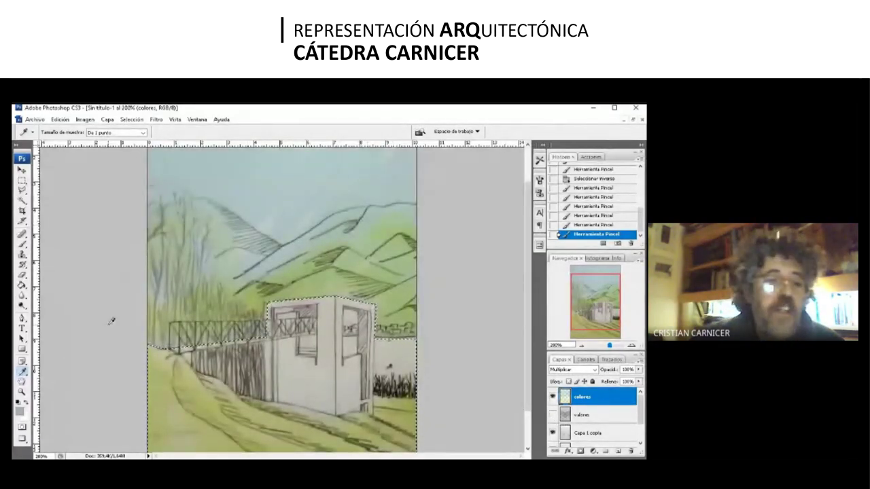
Step: Brush darker teal-green tones over the grass along the lower foreground on the colores layer
key("b")
left_click(161, 387)
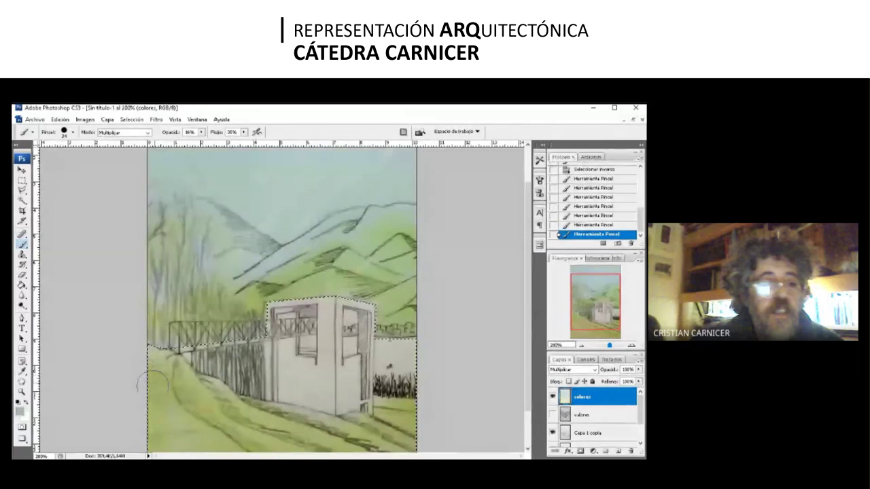
mouse_move(156, 347)
left_mouse_down()
mouse_move(214, 396)
mouse_move(299, 408)
mouse_move(193, 426)
mouse_move(151, 423)
left_mouse_up()
scroll(151, 423, "down", 3)
left_click_drag(151, 435, 353, 414)
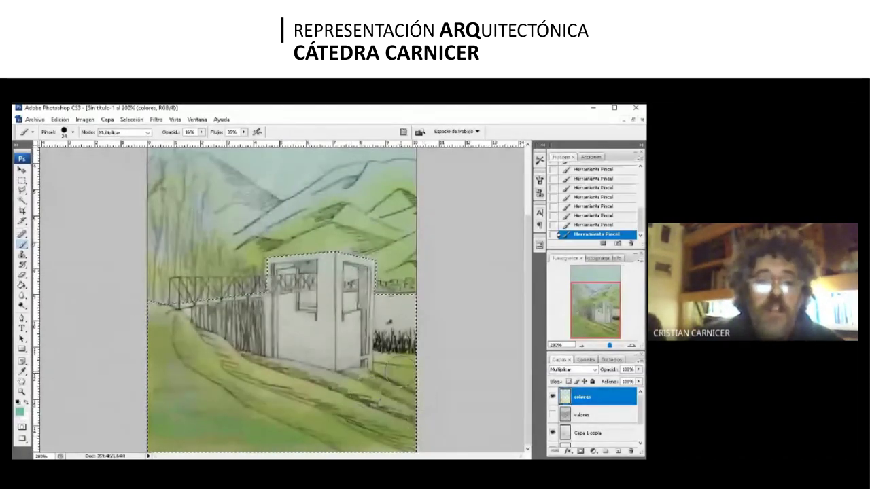
left_click_drag(404, 397, 416, 443)
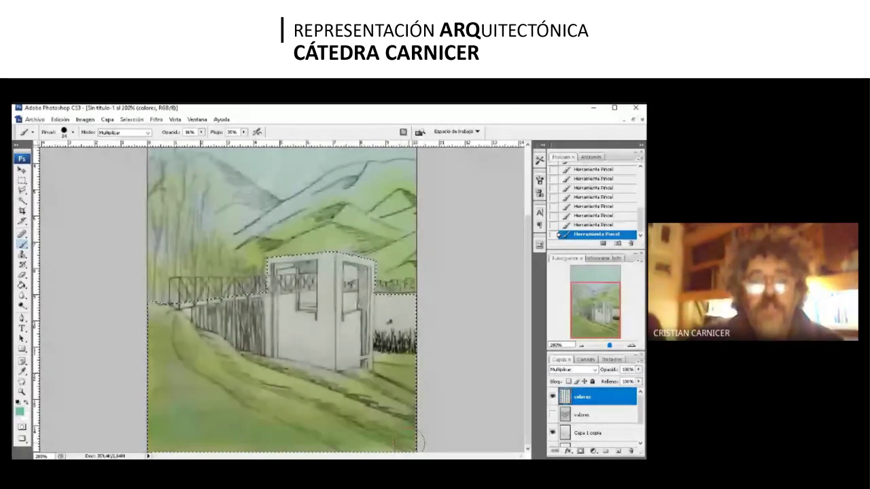
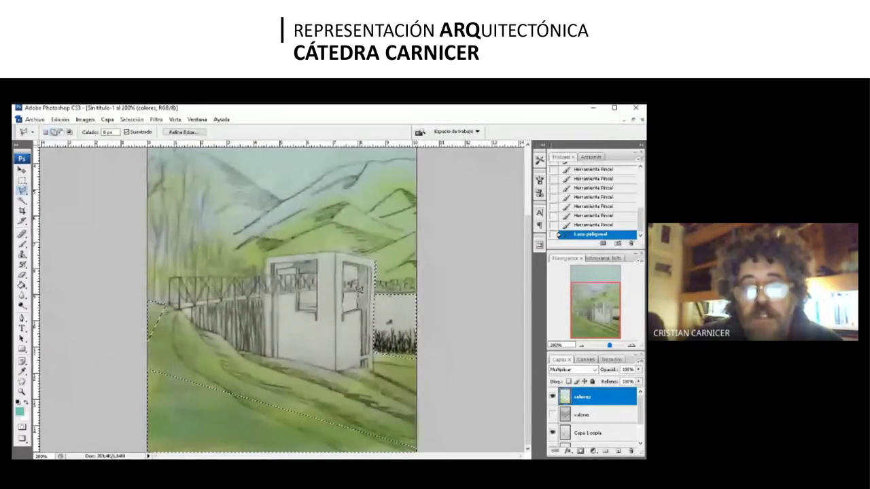
Step: Finish the polygonal lasso selection around the booth's doorway opening and brush teal over the water there and beside the booth
left_click(345, 309)
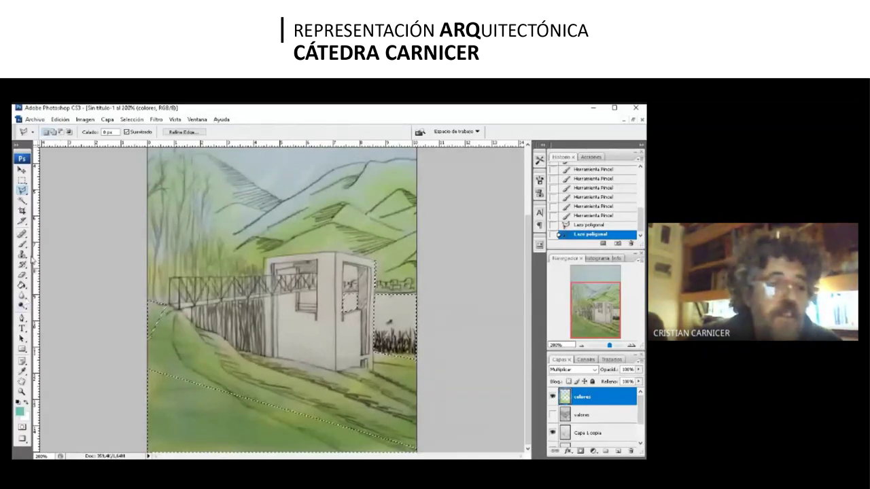
left_click(23, 245)
left_click_drag(445, 301, 327, 299)
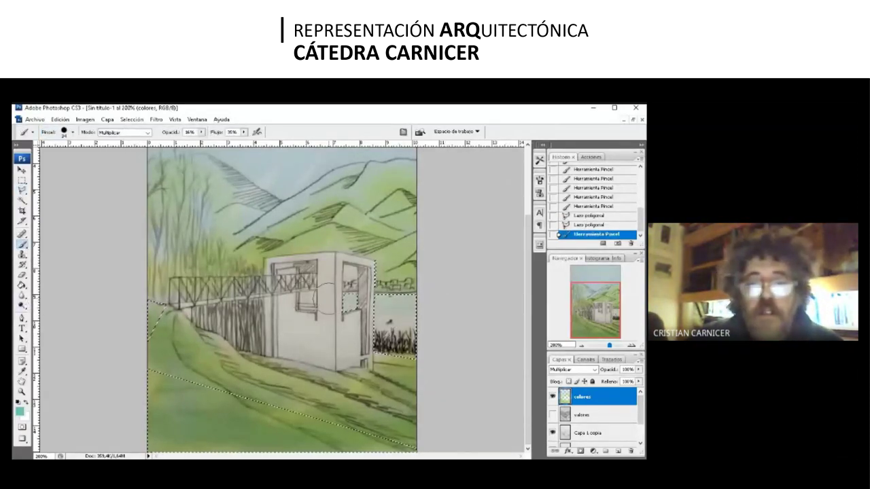
mouse_move(443, 299)
left_mouse_down()
mouse_move(419, 313)
mouse_move(350, 302)
left_mouse_up()
mouse_move(408, 327)
left_mouse_down()
mouse_move(387, 343)
mouse_move(404, 346)
left_mouse_up()
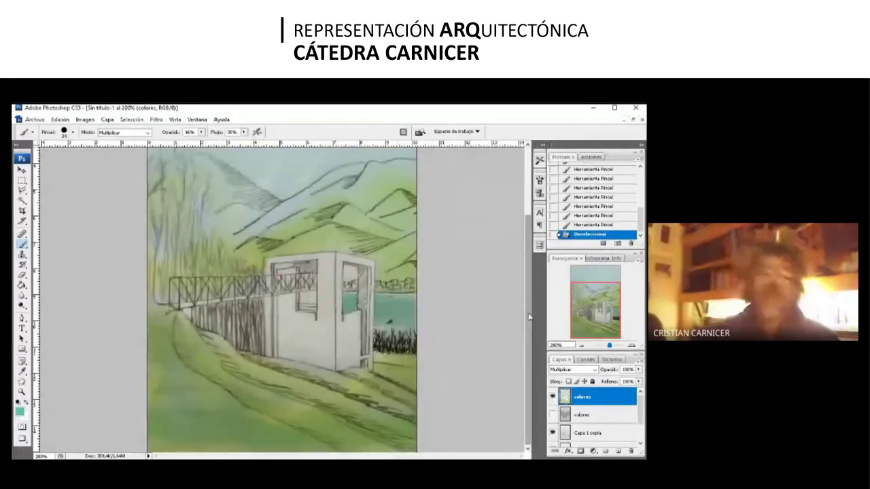
Step: Show the valores layer again and inspect the coloured booth up close and the drawing as a whole
left_click(552, 415)
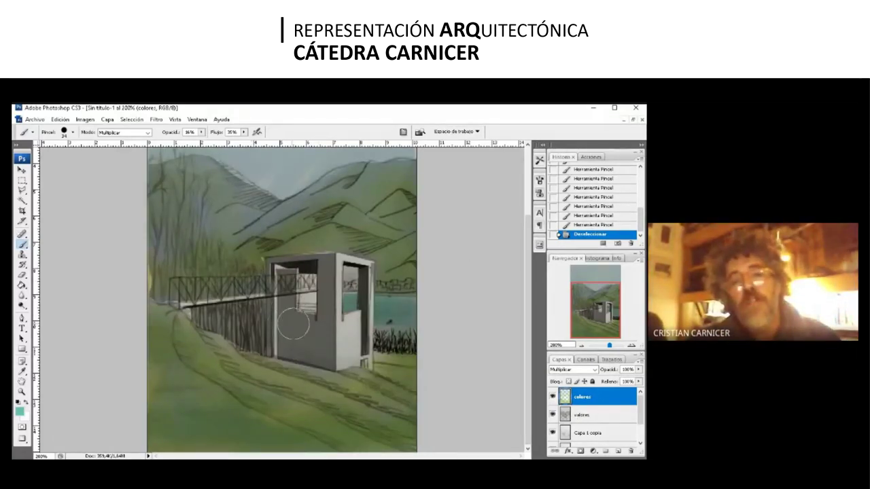
left_click(21, 392)
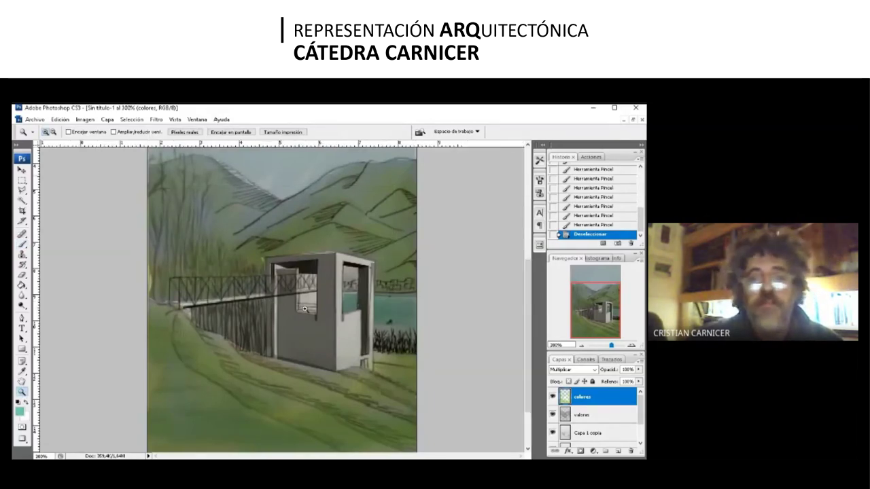
left_click(288, 309)
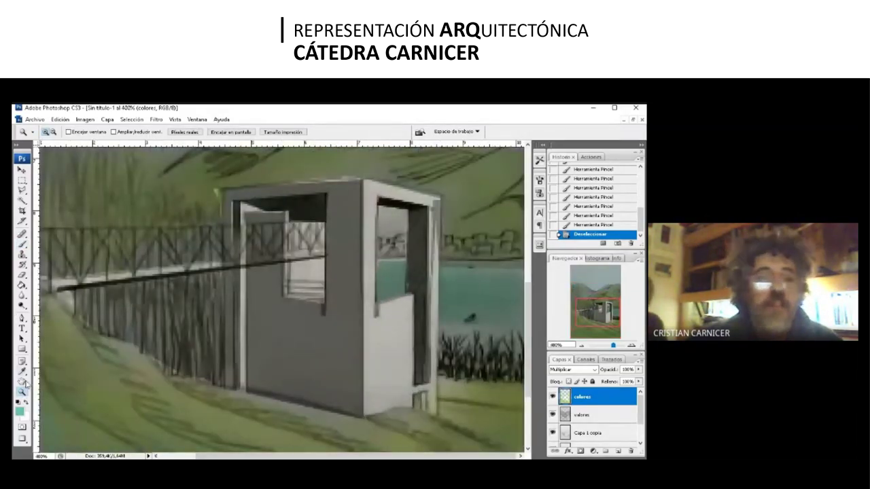
left_click(306, 284, "alt")
left_click(306, 284, "alt")
left_click(306, 284, "alt")
left_click(306, 284, "alt")
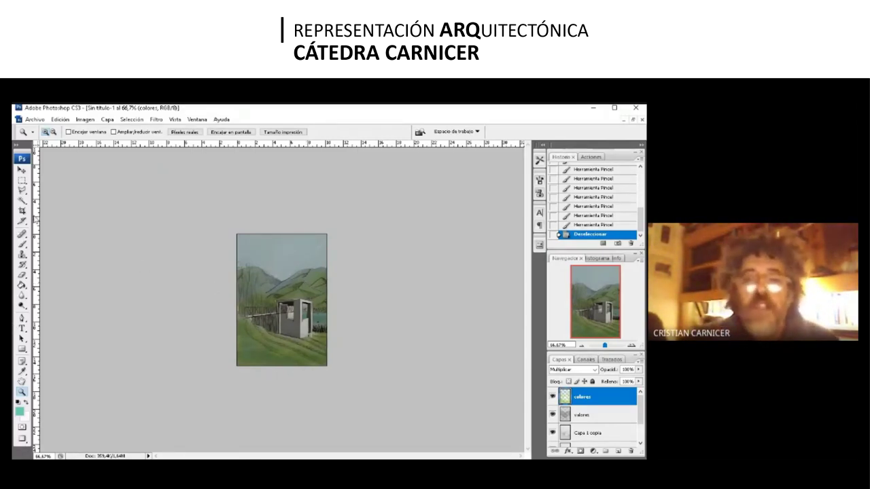
Step: Select the sky and hills above the bridge and booth roof with the Polygonal Lasso on the colores layer
left_click(22, 192)
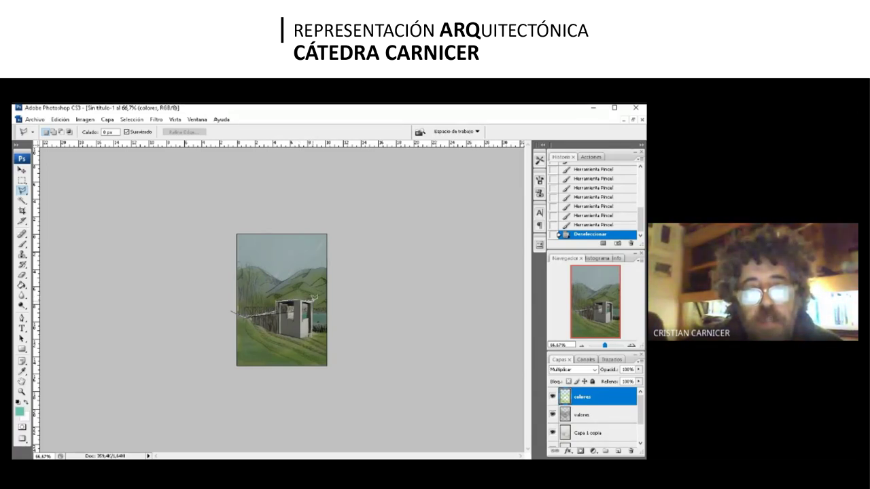
mouse_move(346, 310)
left_mouse_down()
mouse_move(352, 250)
mouse_move(342, 207)
mouse_move(187, 200)
mouse_move(199, 297)
left_mouse_up()
double_click(199, 297)
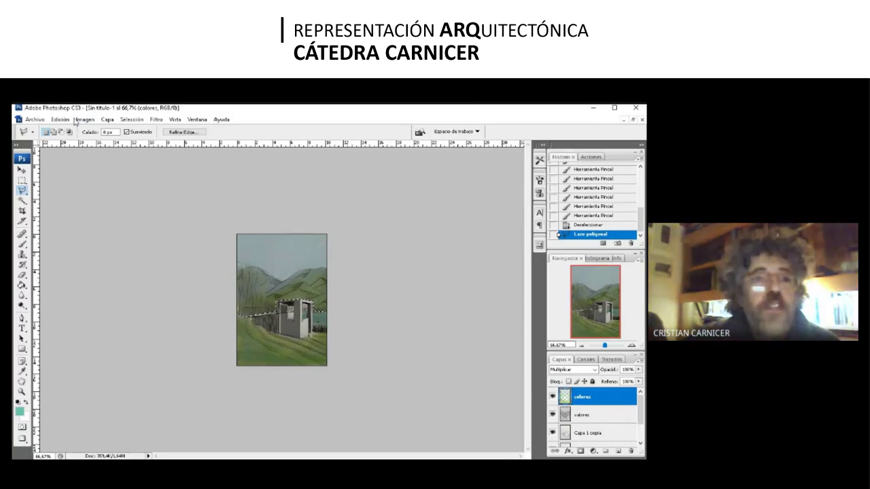
Step: Reduce the saturation of the selected sky and hills to about -33 with Hue/Saturation
left_click(85, 119)
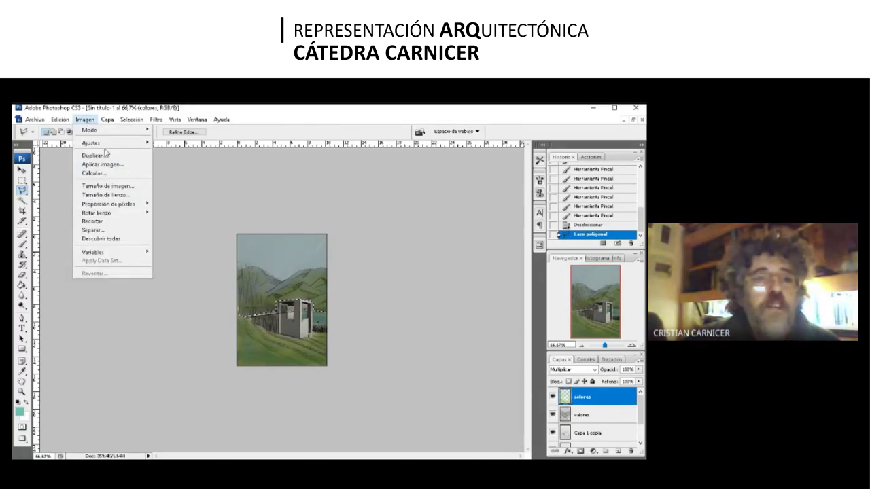
mouse_move(92, 142)
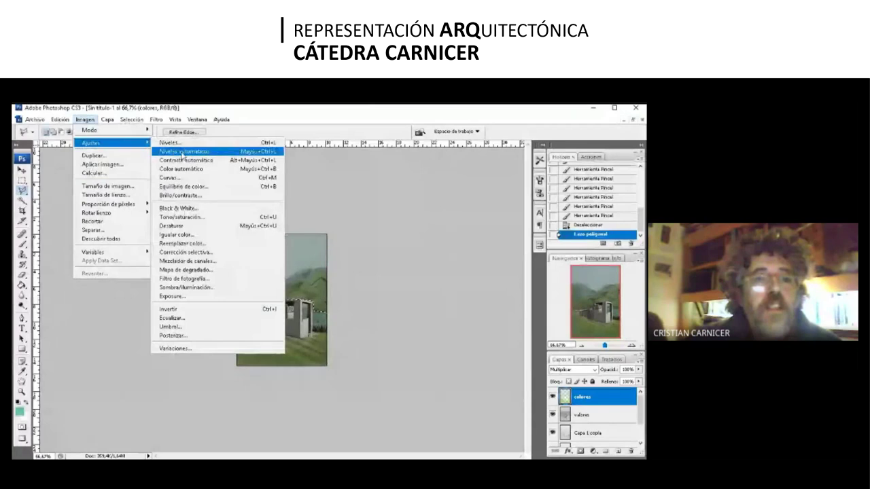
left_click(180, 219)
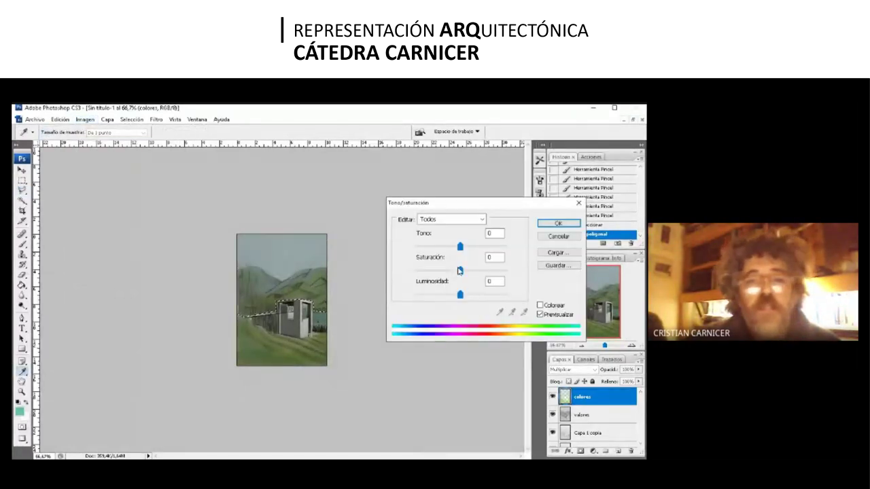
left_click(460, 271)
left_click_drag(460, 271, 448, 270)
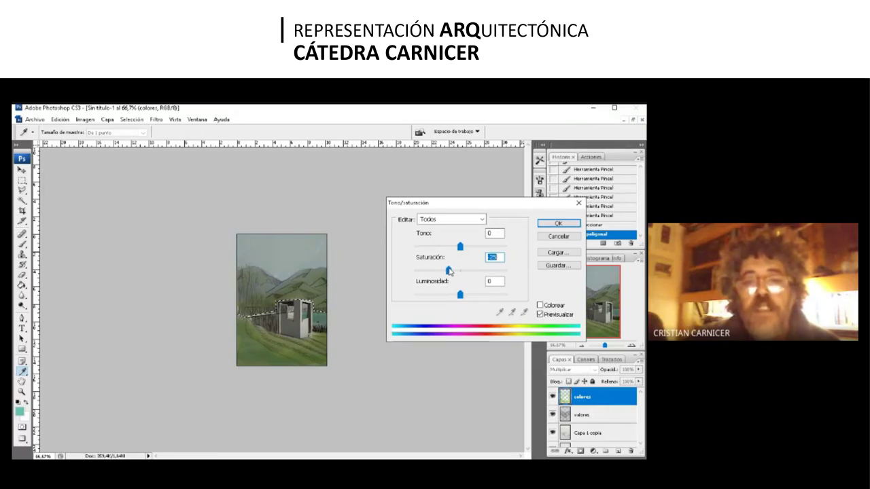
left_click_drag(449, 271, 444, 271)
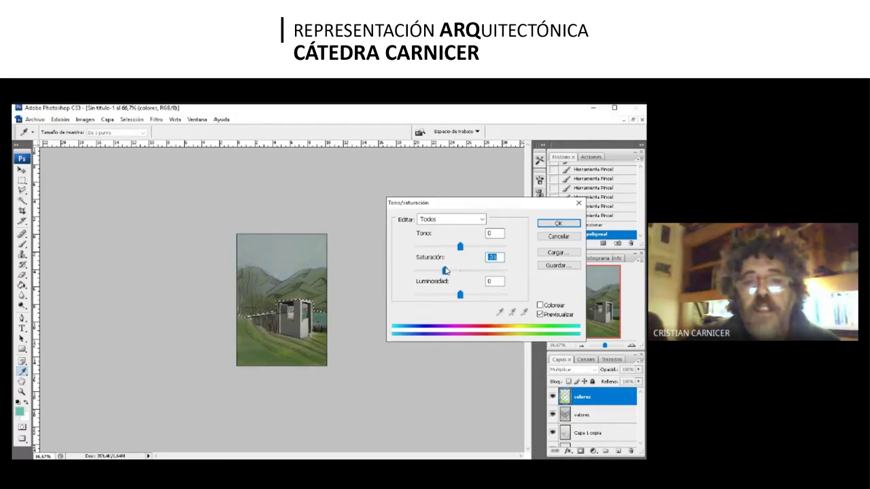
left_click(558, 224)
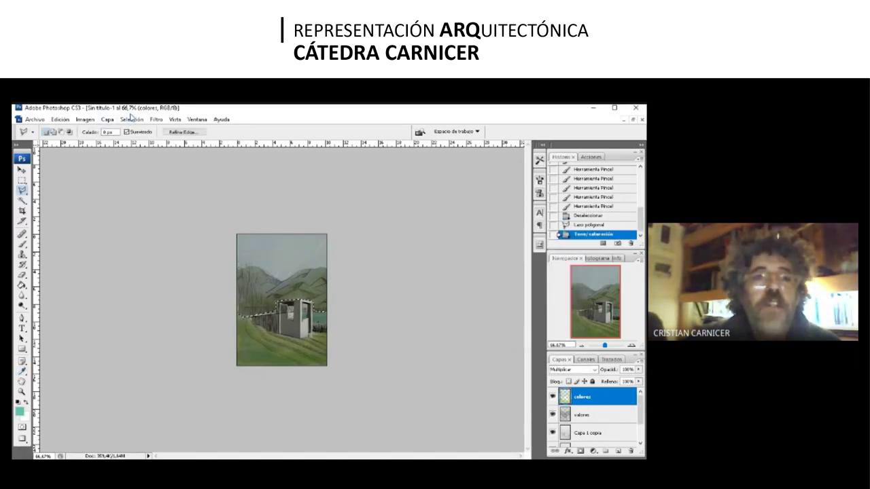
Step: Invert the selection to cover the foreground and raise its saturation to about +28 with Hue/Saturation
left_click(133, 120)
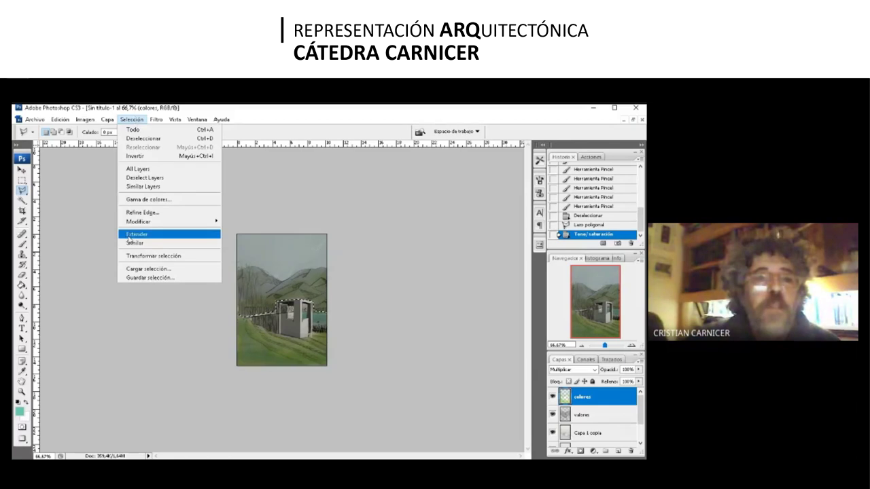
key("ctrl+shift+i")
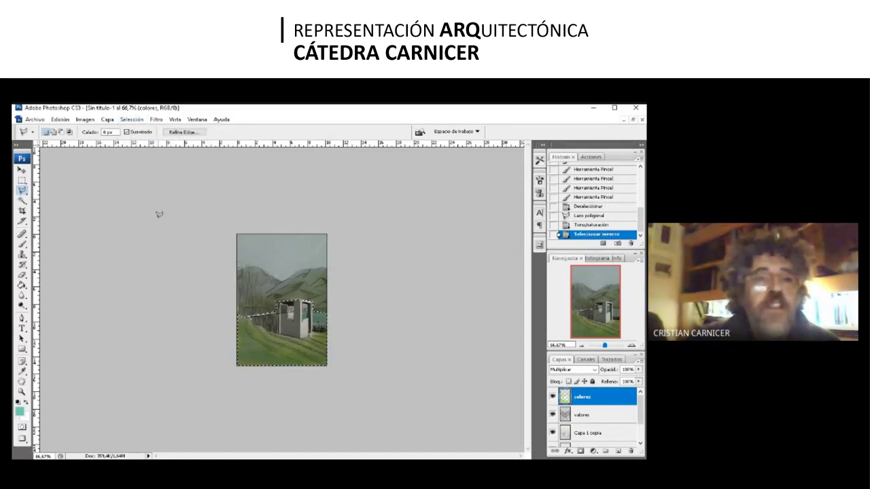
left_click(85, 120)
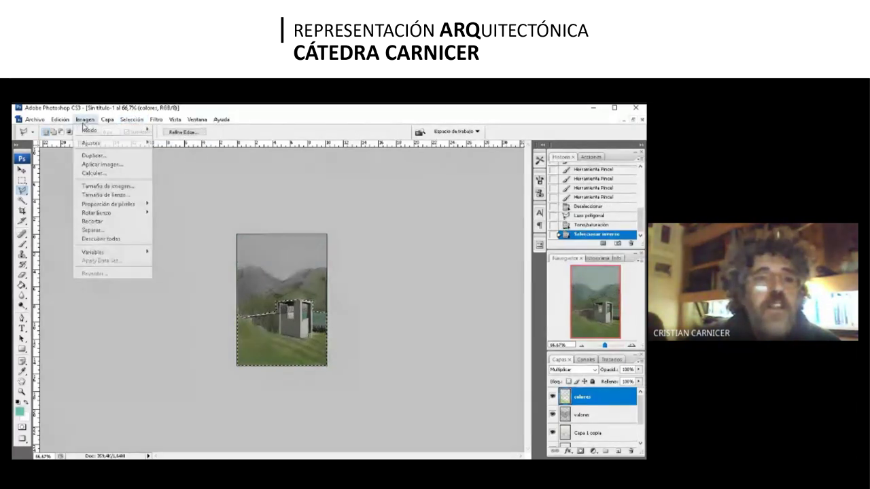
mouse_move(103, 147)
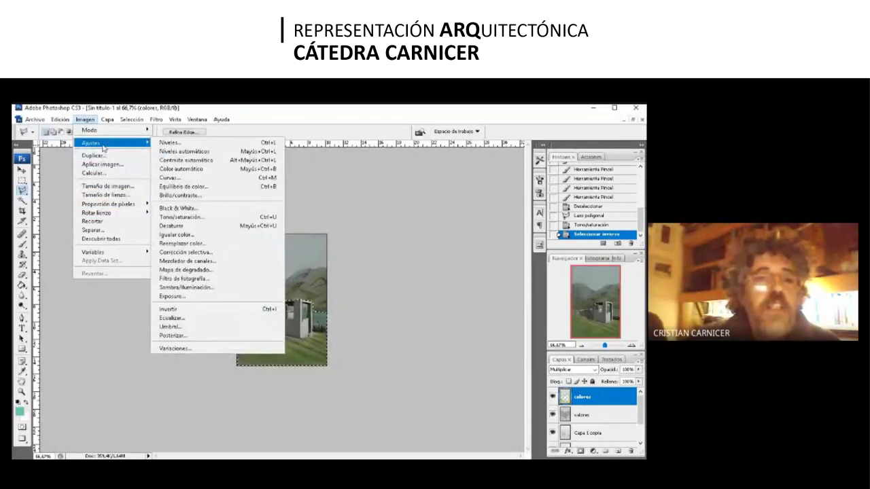
left_click(180, 216)
left_click(460, 271)
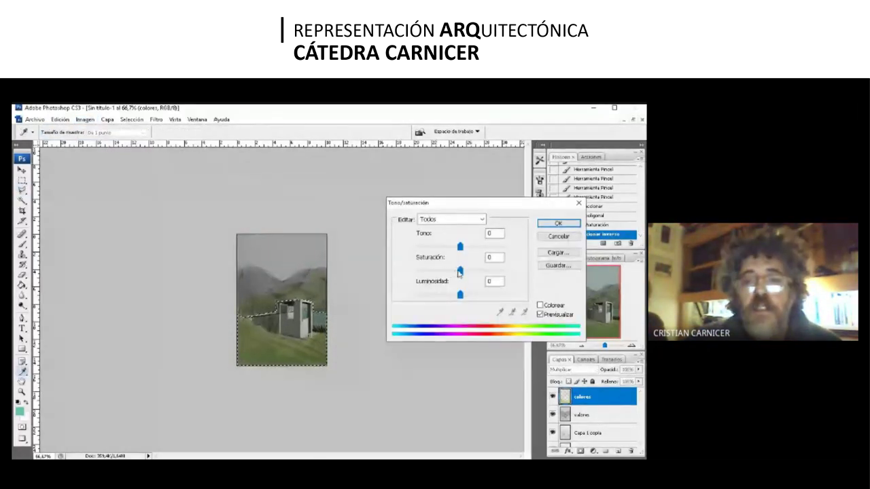
left_click_drag(460, 272, 473, 270)
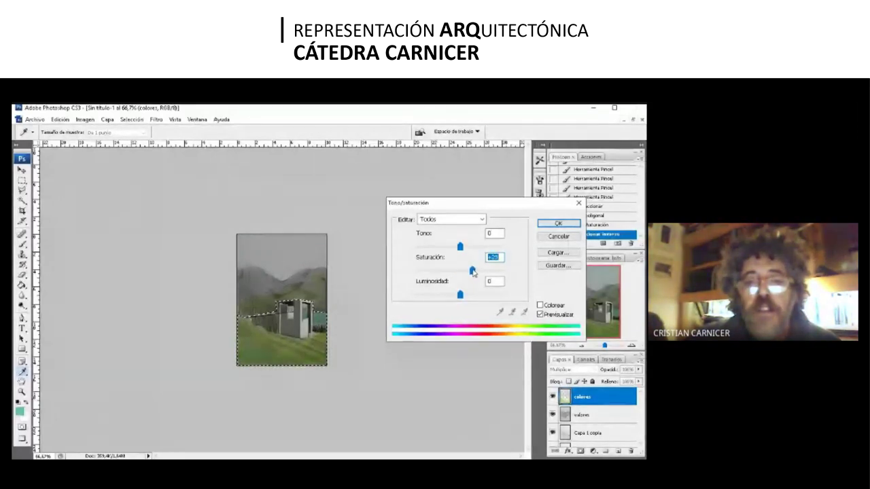
left_click(557, 223)
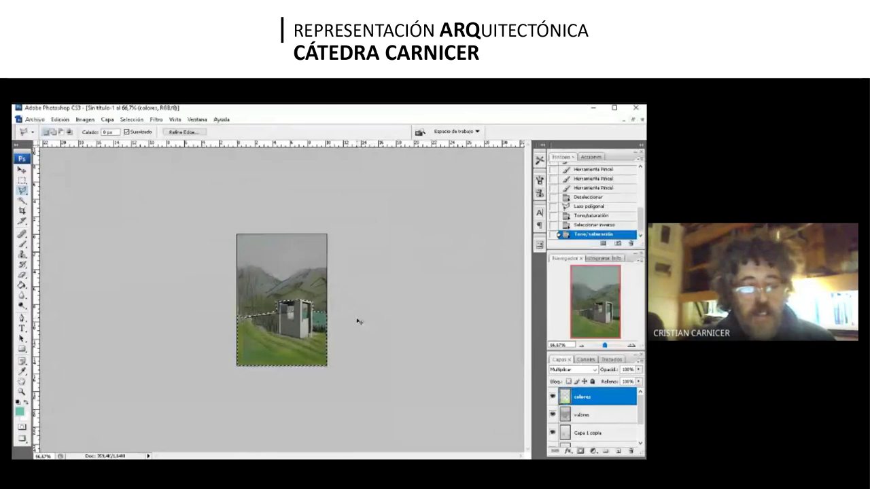
Step: With the foreground selection active, shift its hue towards yellow in Hue/Saturation and deselect it
key("ctrl+d")
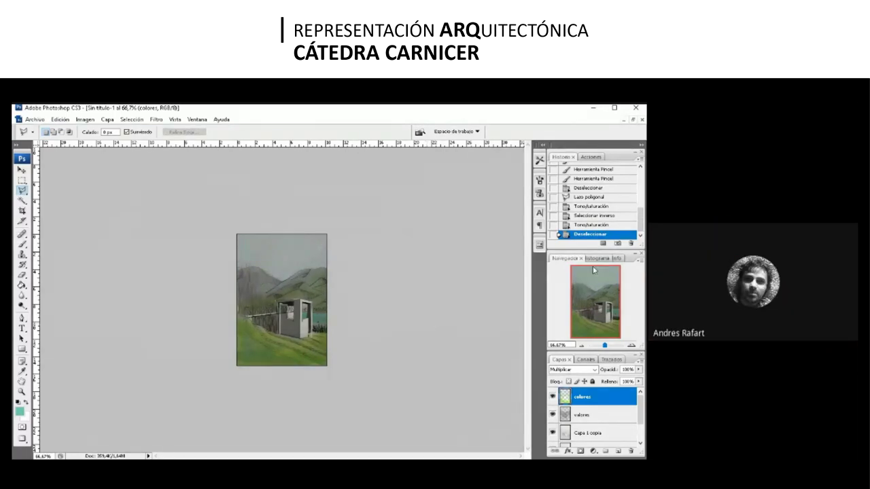
left_click(596, 225)
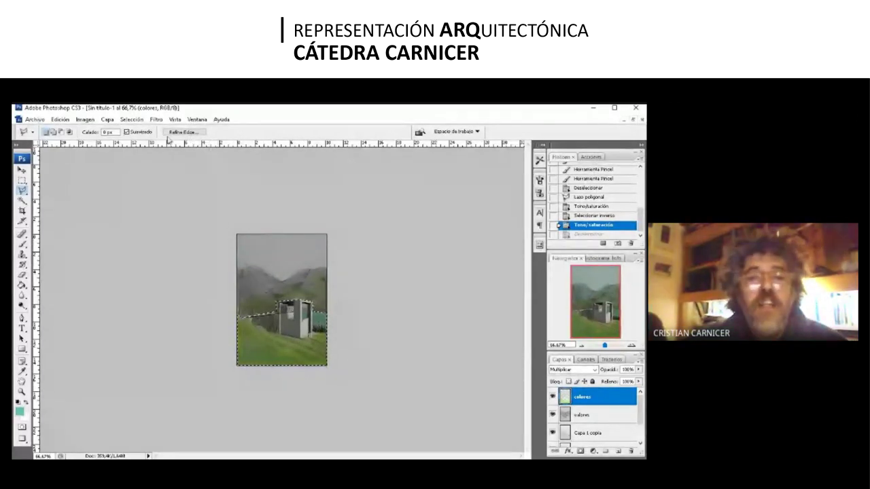
left_click(85, 120)
mouse_move(93, 131)
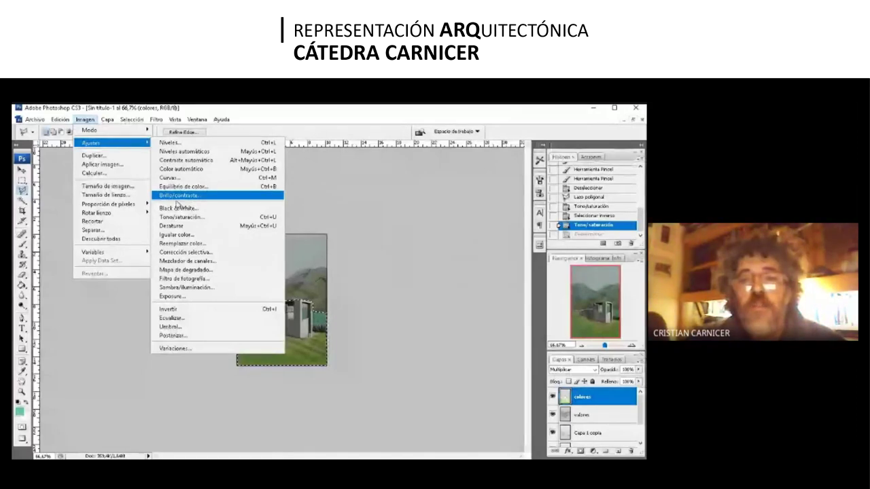
left_click(179, 217)
mouse_move(460, 246)
left_mouse_down()
mouse_move(414, 247)
mouse_move(486, 249)
mouse_move(374, 240)
mouse_move(485, 245)
mouse_move(448, 250)
left_mouse_up()
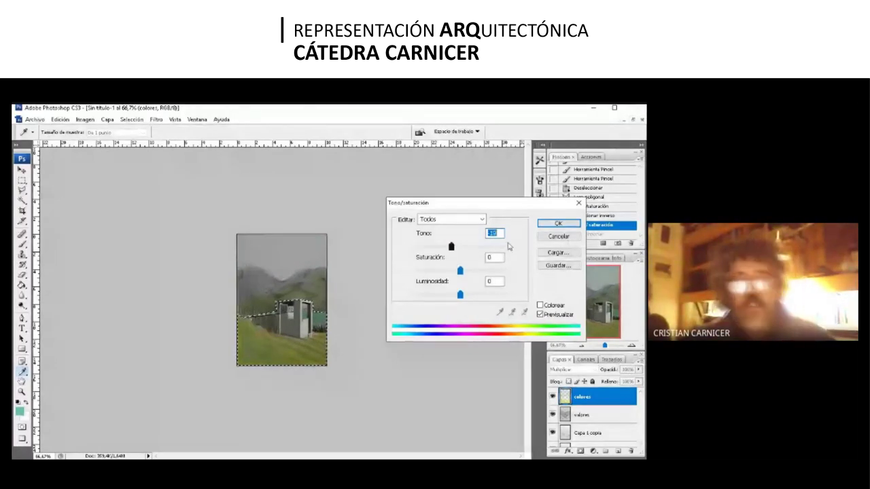
key("Return")
key("ctrl+d")
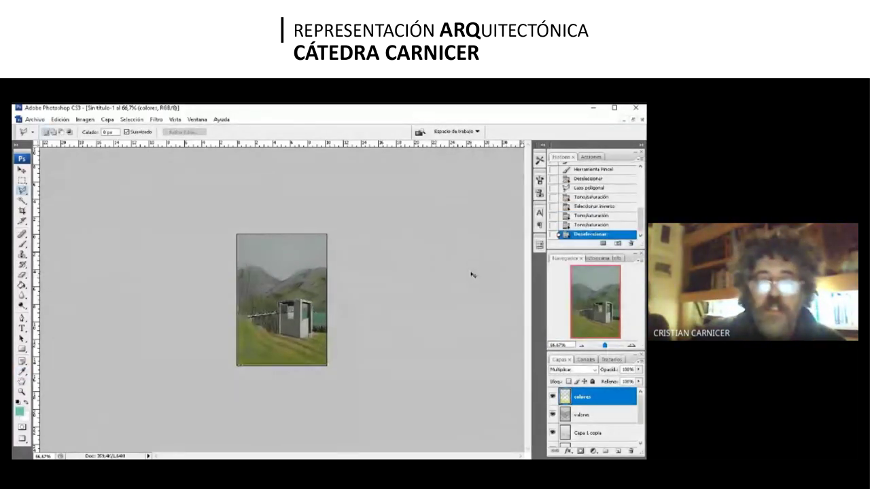
Step: Examine the adjusted colours in the drawing as a whole and around the booth up close
key("ctrl+minus")
key("ctrl+minus")
key("ctrl+minus")
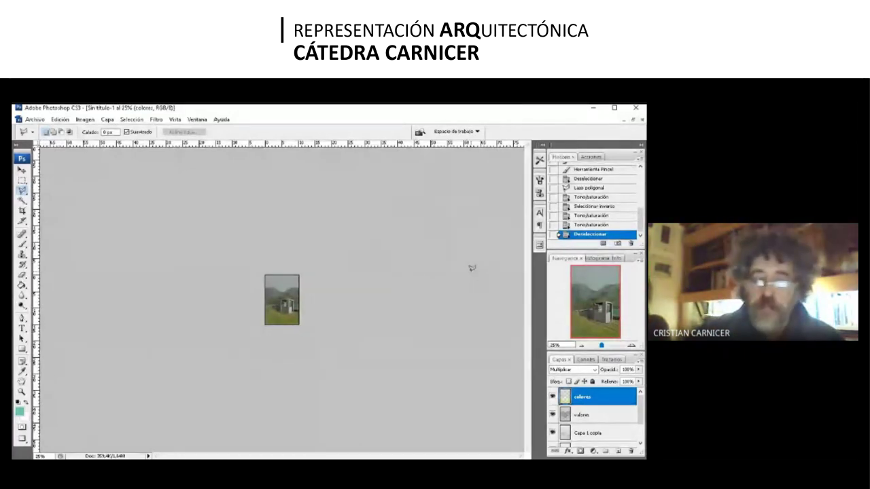
key("ctrl+plus")
key("ctrl+plus")
key("ctrl+plus")
key("ctrl+plus")
key("ctrl+plus")
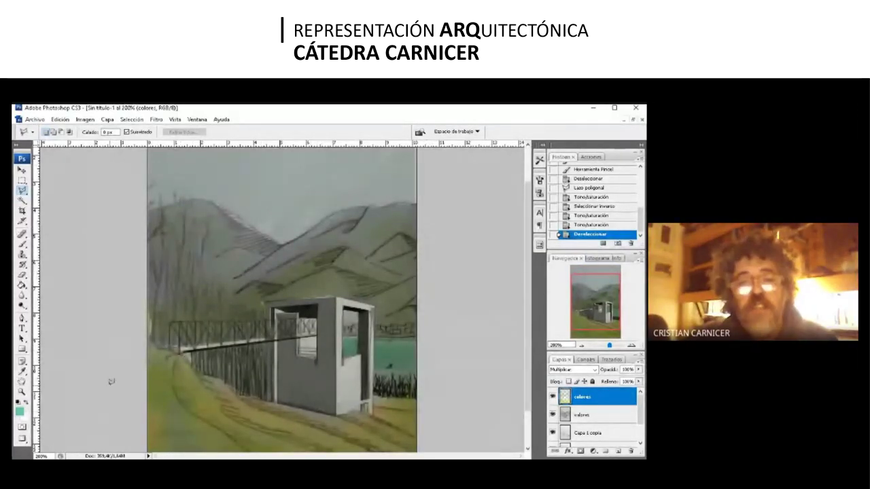
Step: Outline the light deck strip of the footbridge with the Polygonal Lasso, from the booth window to the grassy bank
left_click(22, 392)
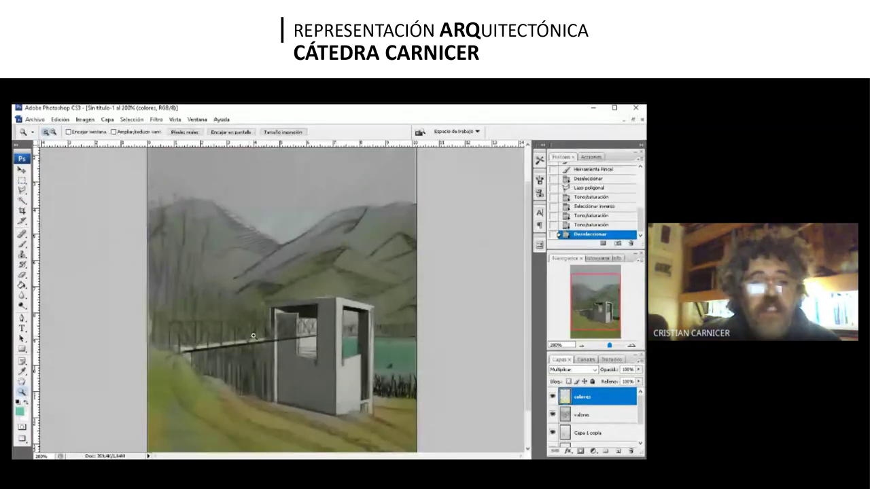
left_click(301, 334)
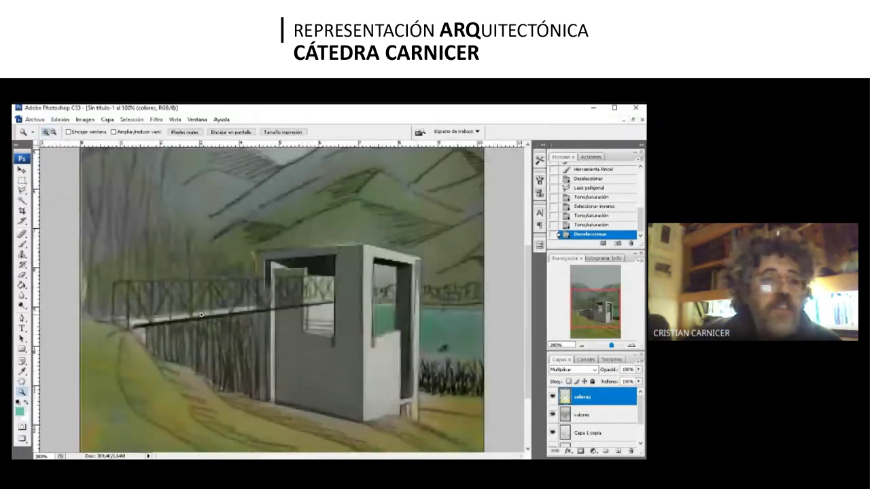
key("l")
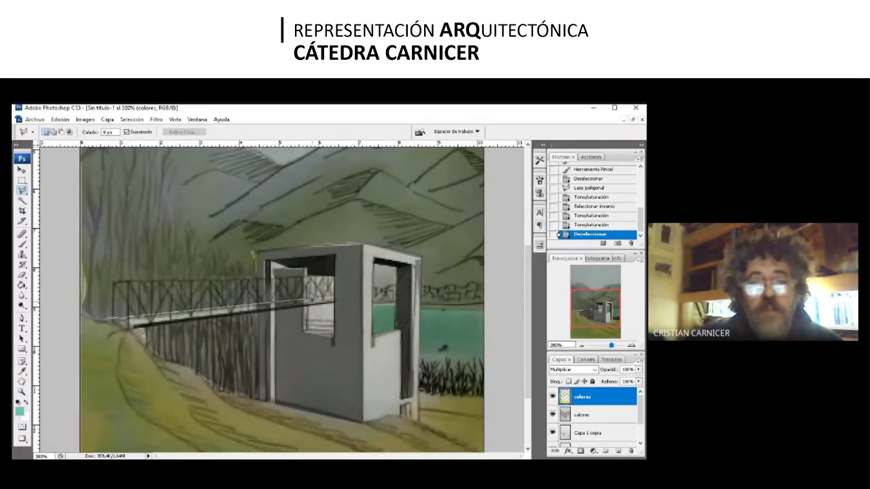
left_click(334, 299)
left_click(333, 304)
left_click(131, 329)
left_click(111, 318)
left_click(111, 319)
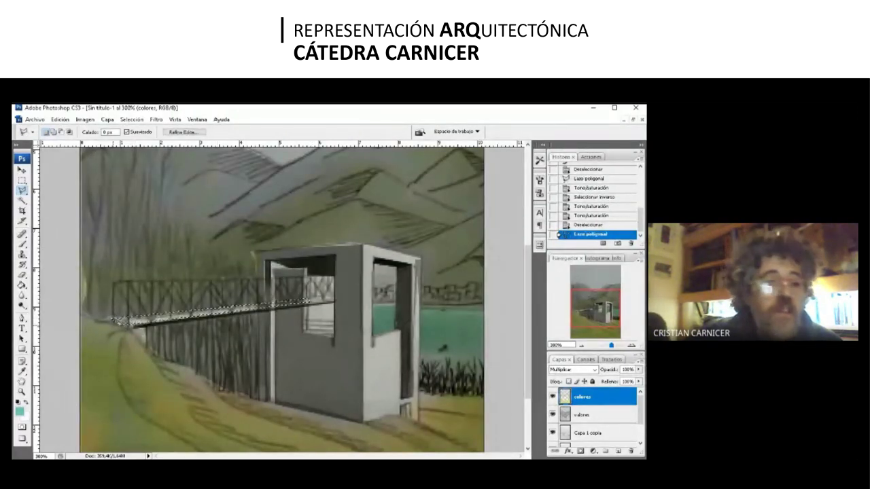
Step: Set the foreground colour to golden yellow #dcb70d and switch to the Paint Bucket tool
left_click(20, 412)
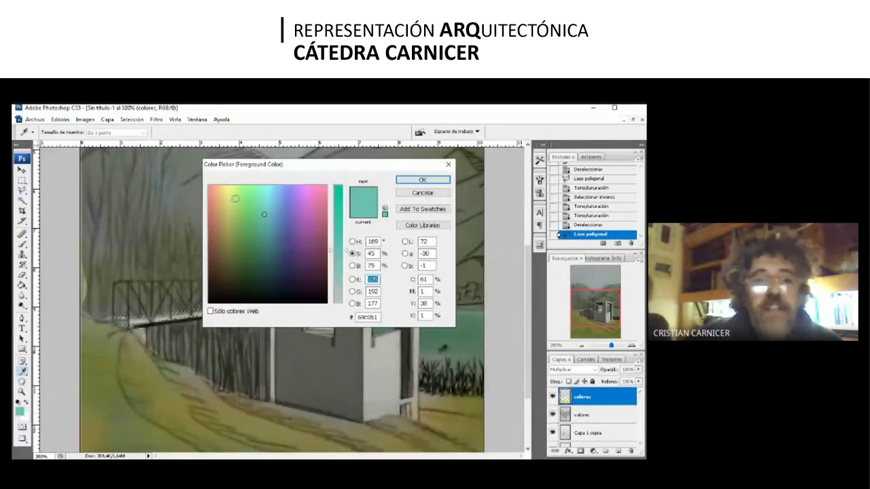
left_click(234, 195)
left_click_drag(332, 250, 333, 224)
left_click(233, 190)
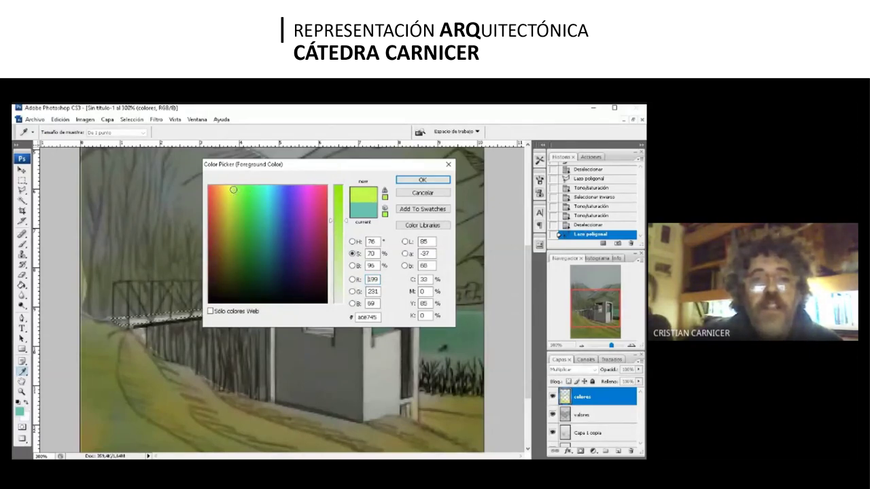
left_click_drag(338, 223, 333, 193)
left_click(226, 190)
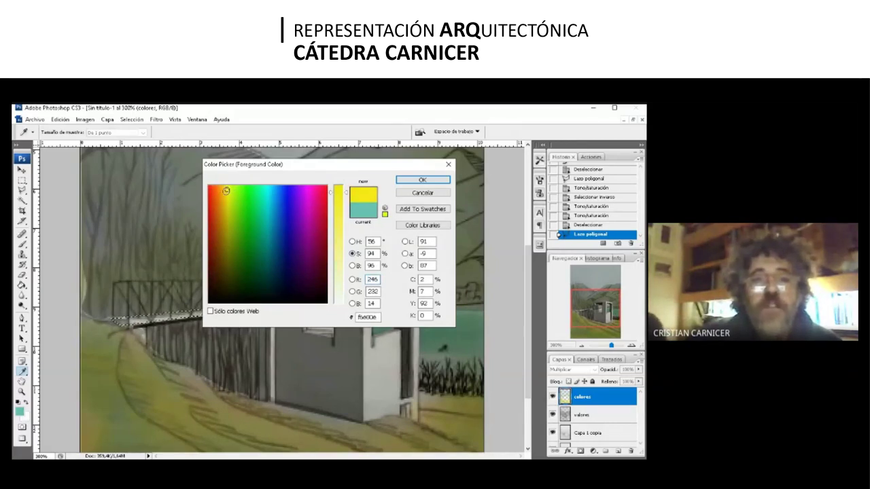
left_click_drag(226, 191, 222, 189)
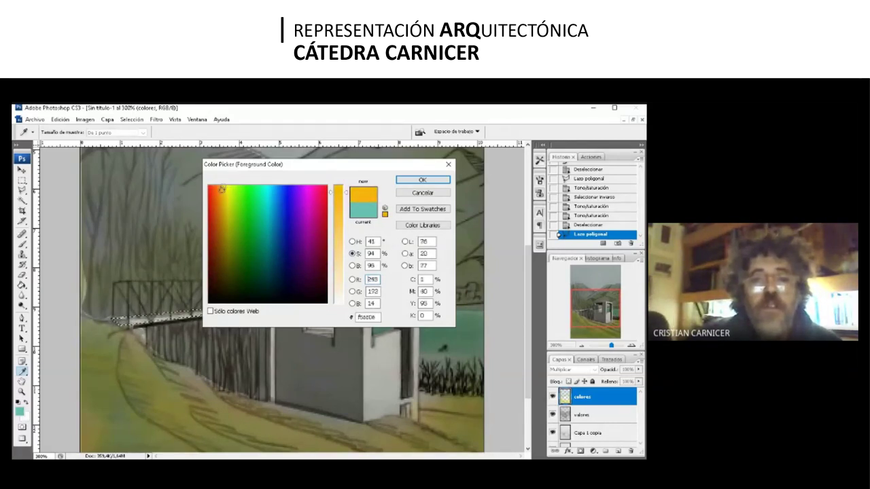
left_click(225, 195)
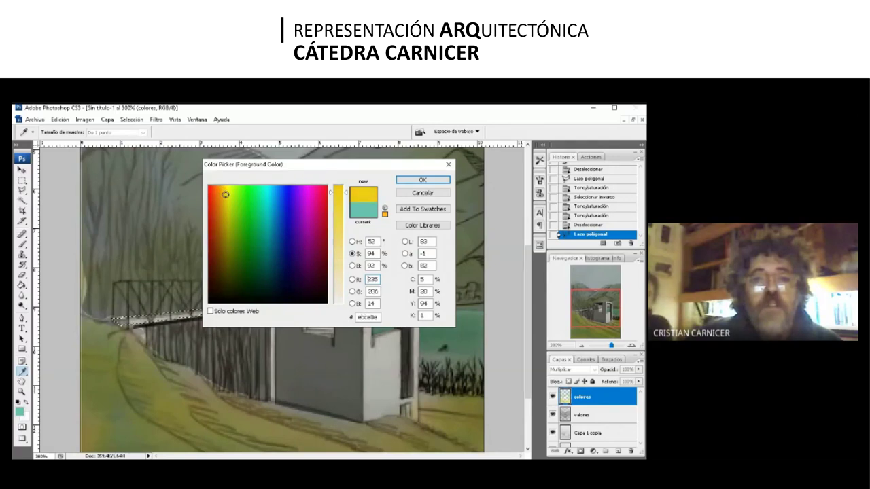
left_click(226, 199)
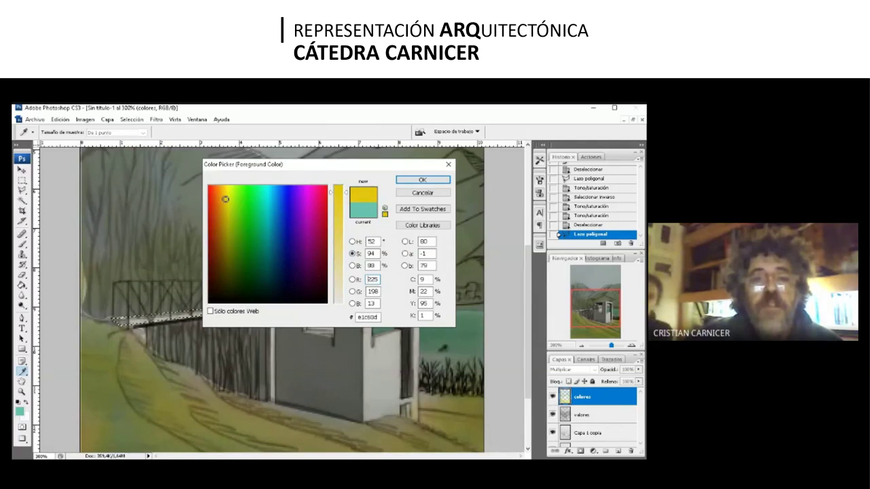
left_click_drag(226, 199, 224, 202)
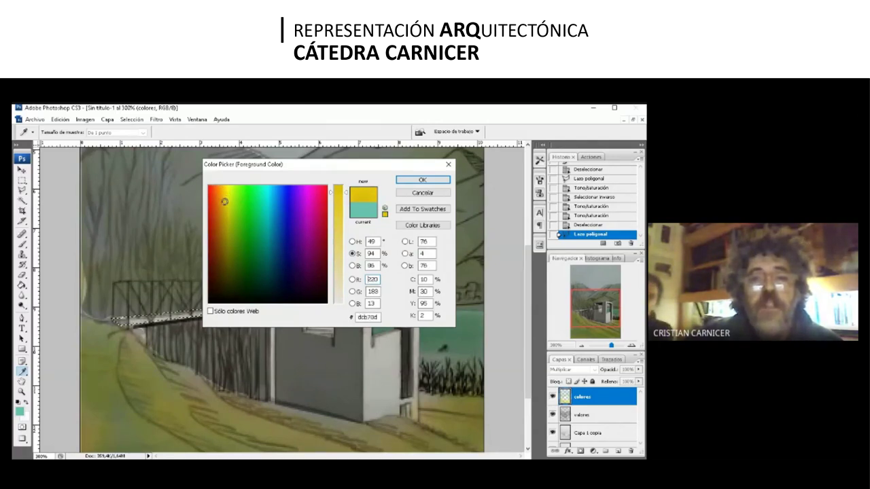
left_click(422, 179)
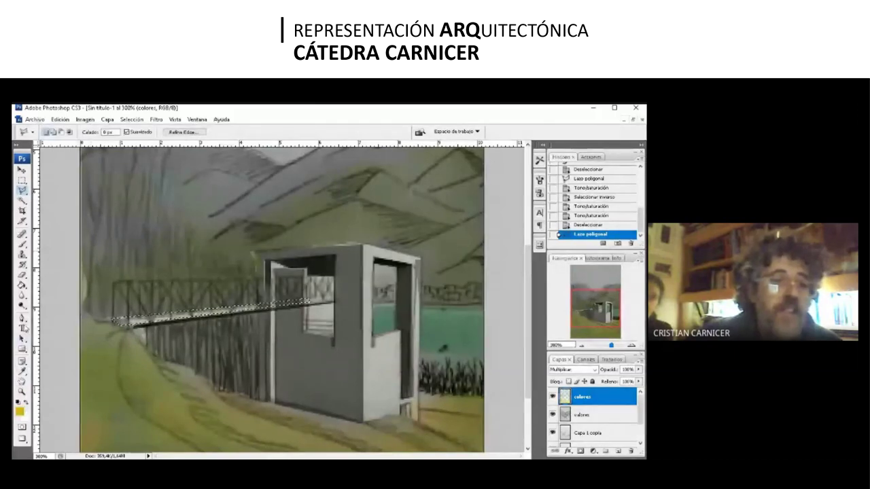
left_click(23, 285)
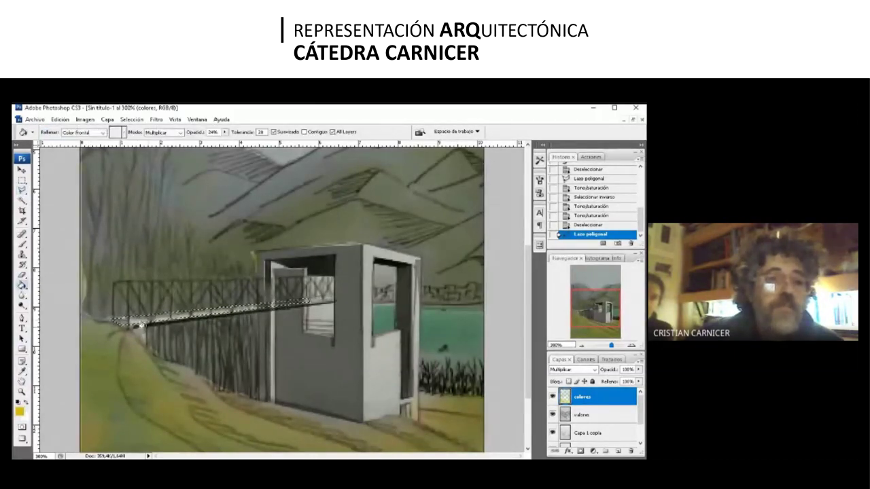
Step: Fill the selected deck strip of the footbridge with repeated golden-yellow Paint Bucket tints at 24% opacity in Multiply mode
left_click(125, 320)
left_click(128, 320)
left_click(131, 320)
left_click(134, 319)
left_click(201, 310)
left_click(211, 309)
left_click(227, 308)
left_click(206, 309)
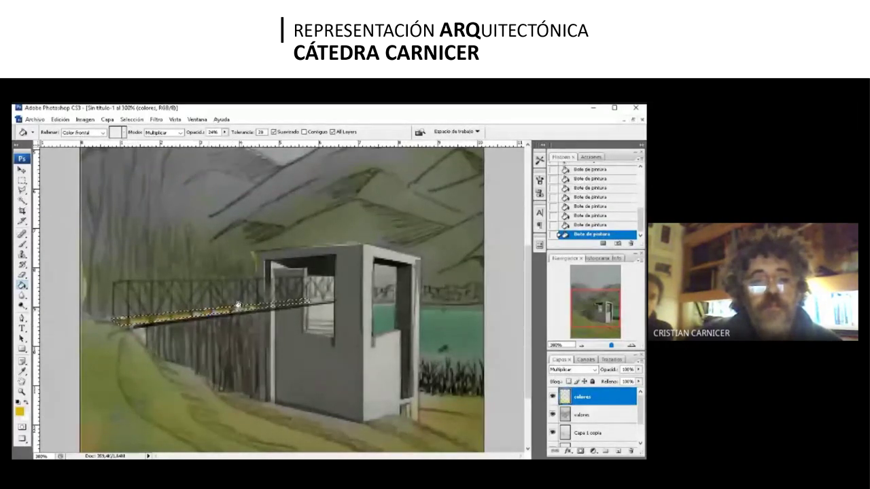
Step: Deepen the golden yellow along the selected footbridge deck with long Brush strokes in Multiply mode at 16% opacity
left_click(23, 245)
left_click_drag(126, 312, 314, 314)
left_click_drag(176, 314, 332, 299)
left_click_drag(129, 316, 332, 299)
left_click_drag(180, 314, 332, 299)
left_click_drag(129, 316, 332, 299)
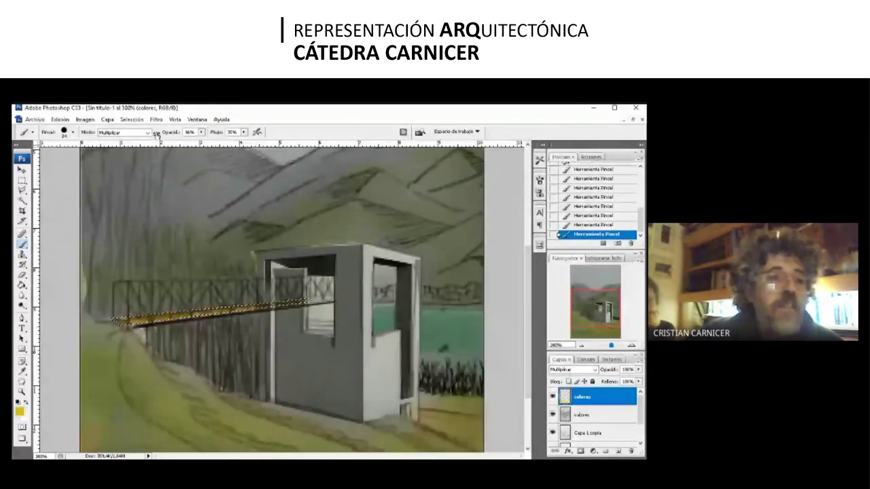
Step: Reduce the brush diameter to 13 px, deselect the deck strip and dab golden yellow inside the booth window
left_click(73, 132)
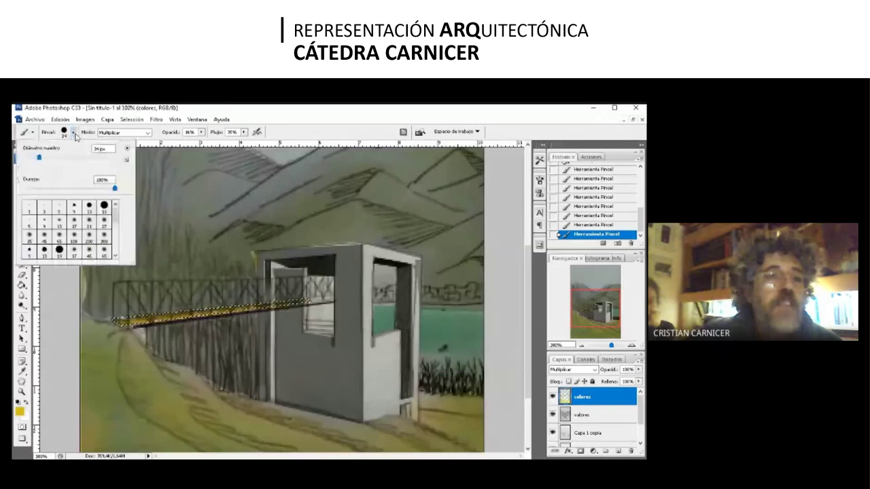
left_click_drag(39, 157, 29, 157)
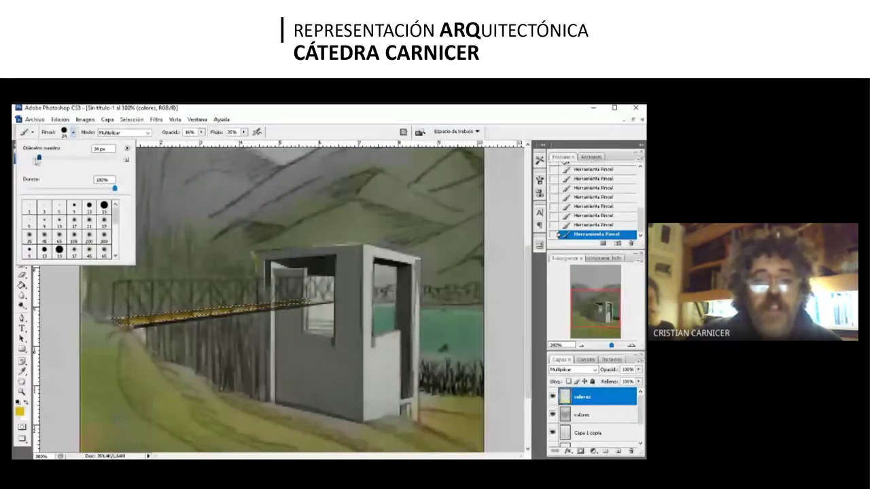
key("Return")
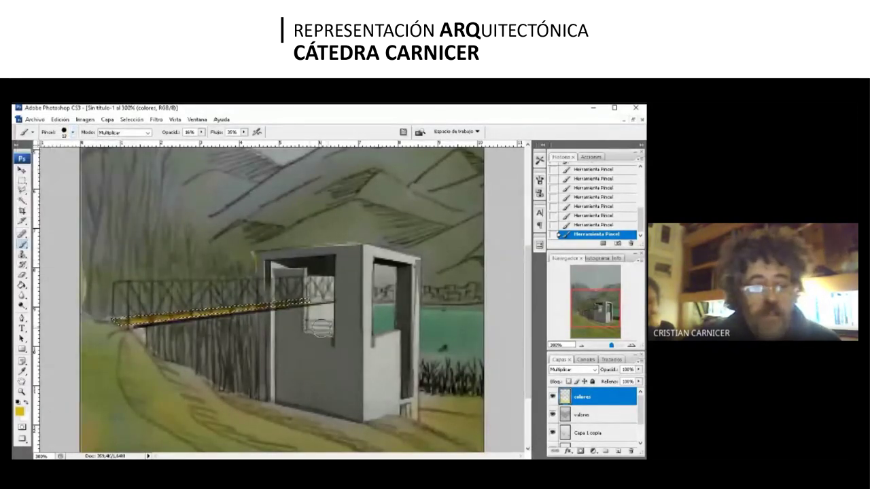
key("ctrl+d")
left_click(321, 329)
left_click(319, 328)
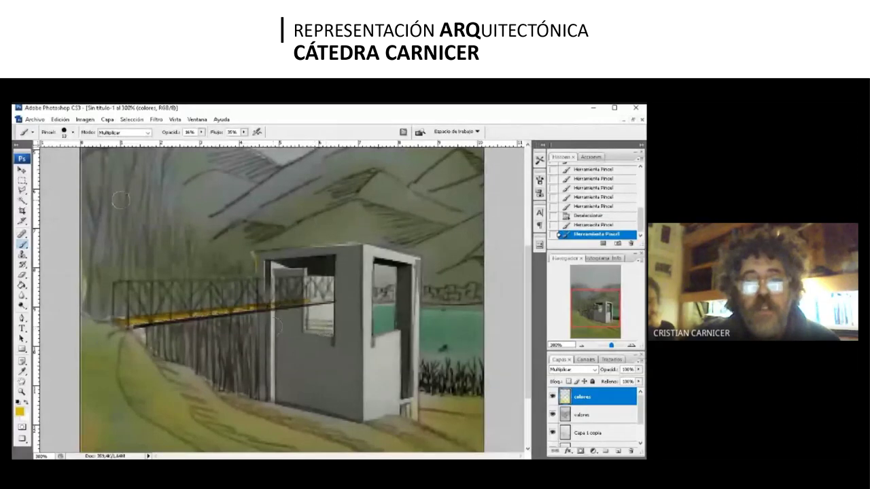
Step: Set the brush to 10 px and 57% opacity, raise its flow, and paint the view through the booth window golden yellow
left_click(74, 132)
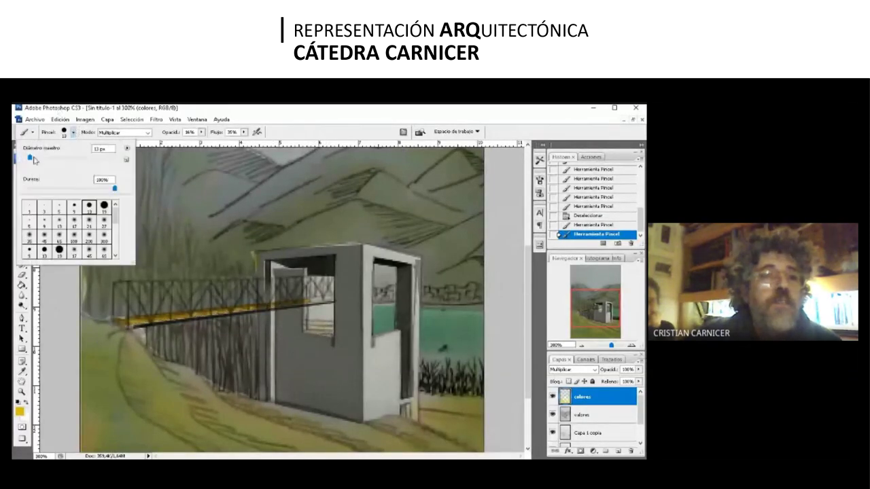
left_click_drag(30, 160, 29, 161)
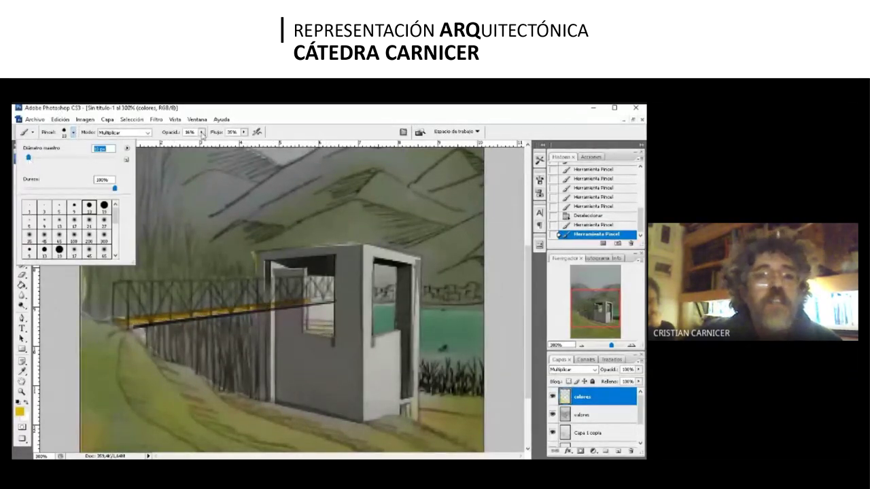
key("Return")
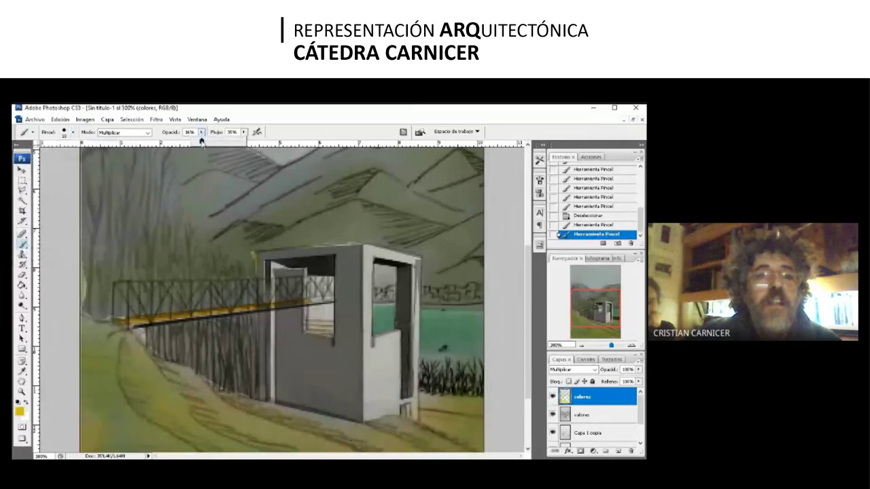
left_click_drag(213, 145, 221, 141)
left_click(319, 325)
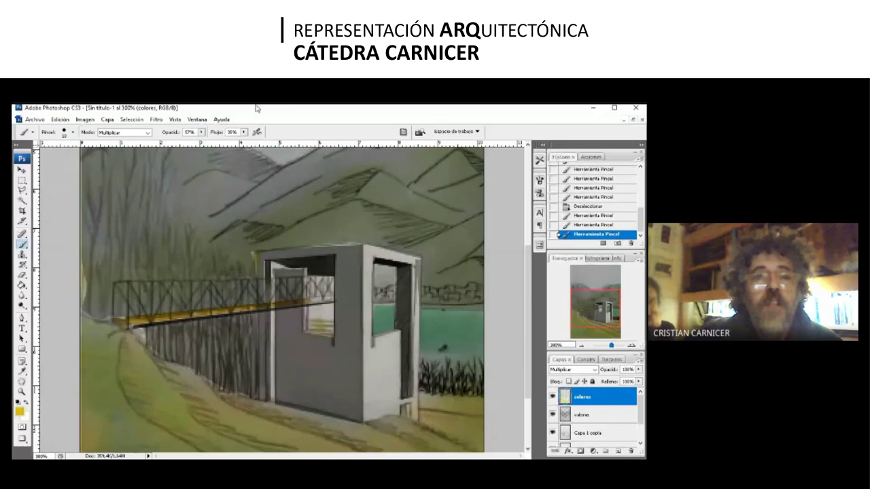
left_click(244, 132)
left_click_drag(245, 141, 264, 141)
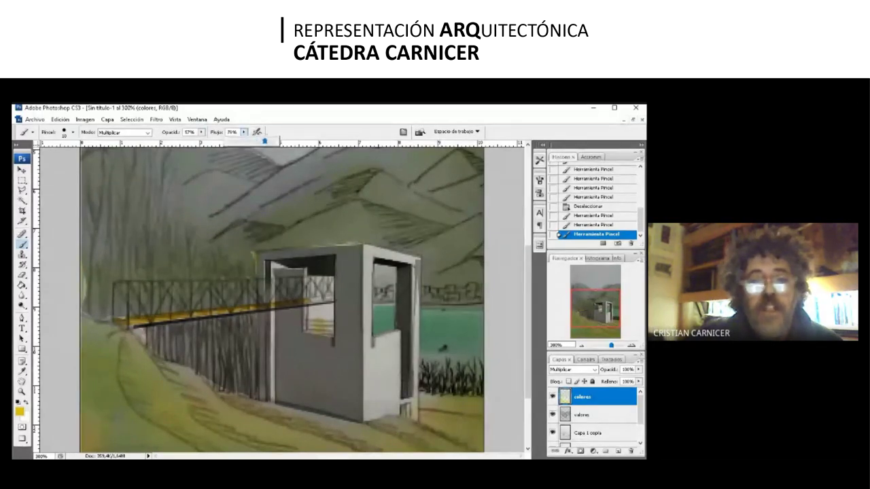
mouse_move(323, 338)
left_mouse_down()
mouse_move(331, 309)
mouse_move(328, 333)
mouse_move(325, 318)
left_mouse_up()
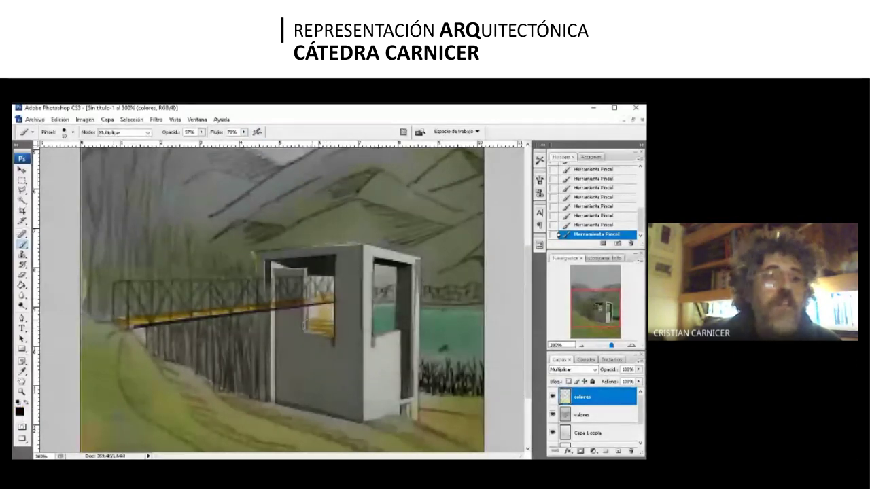
Step: Reduce the black brush to 5 px and dab small dark foliage spots over the view through the booth window
left_click(73, 132)
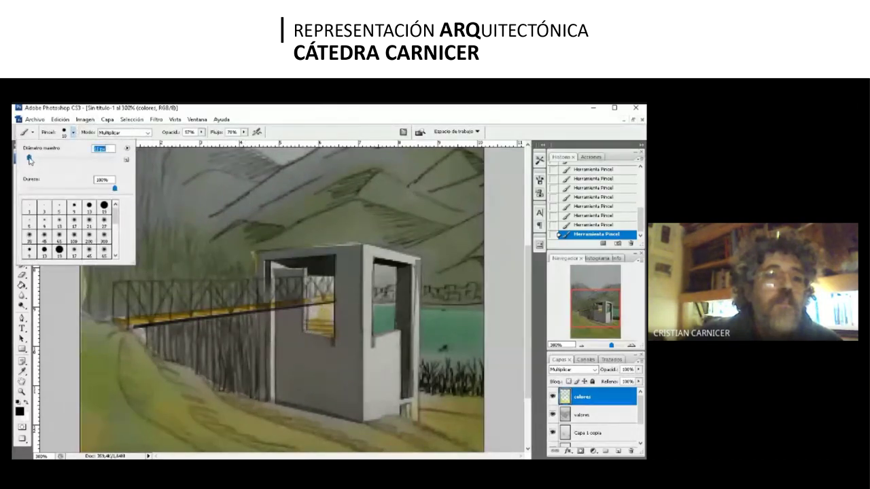
left_click_drag(28, 158, 26, 158)
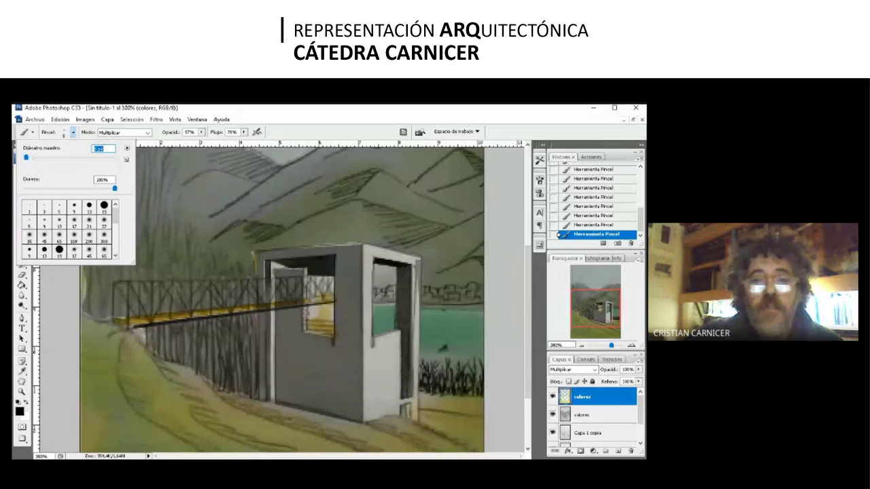
key("Return")
mouse_move(324, 306)
left_mouse_down()
mouse_move(332, 304)
mouse_move(312, 322)
mouse_move(315, 281)
left_mouse_up()
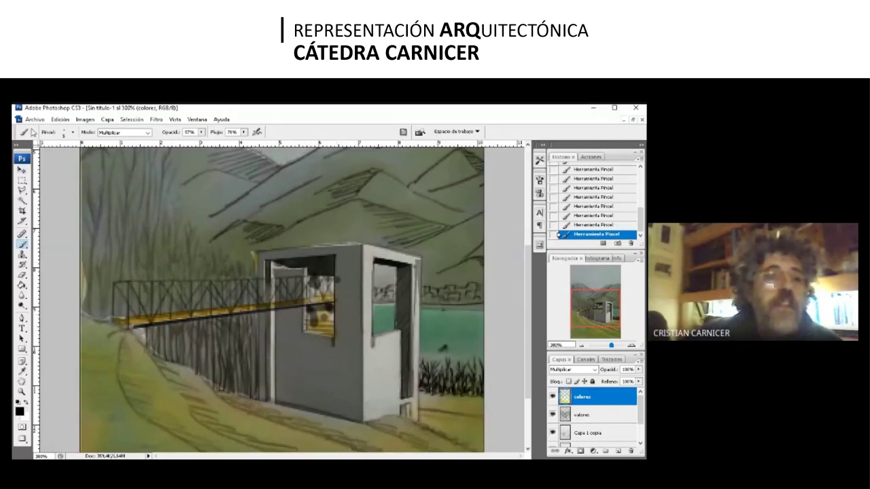
Step: Set the brush to 33% opacity and 13 px, and shade the dark vertical strokes just beneath the footbridge in black
left_click(201, 132)
left_click_drag(203, 140, 190, 141)
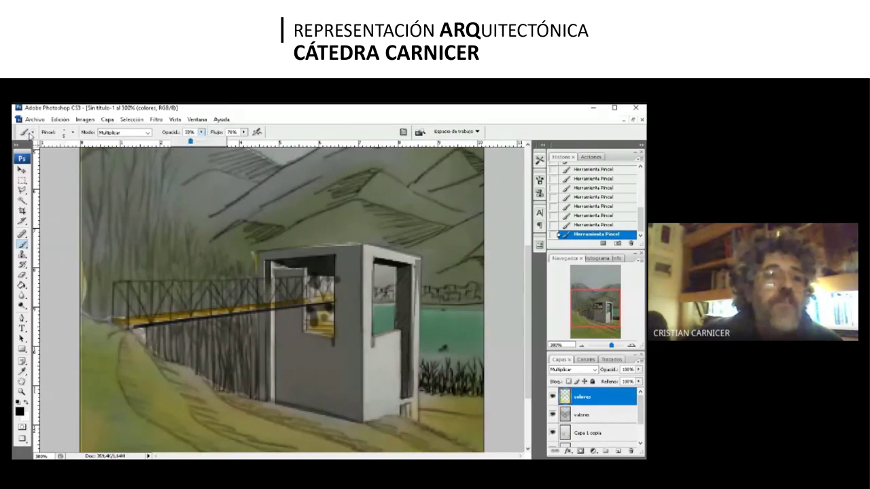
left_click(33, 133)
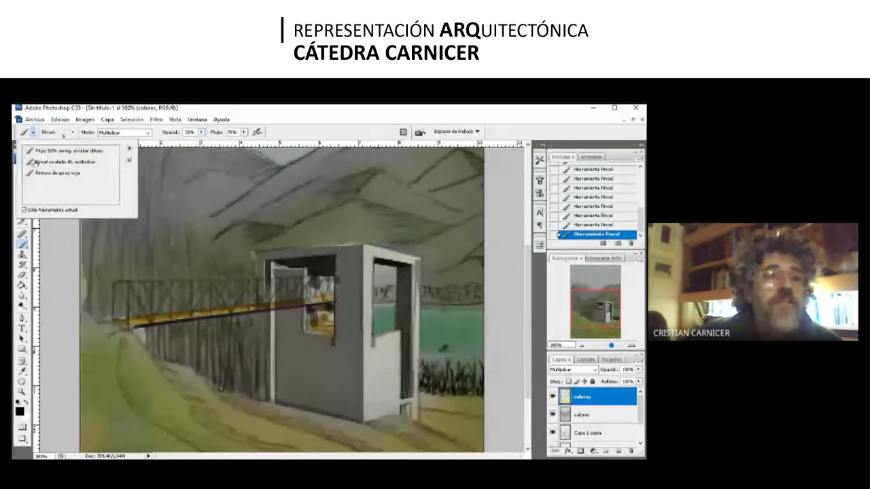
left_click(33, 134)
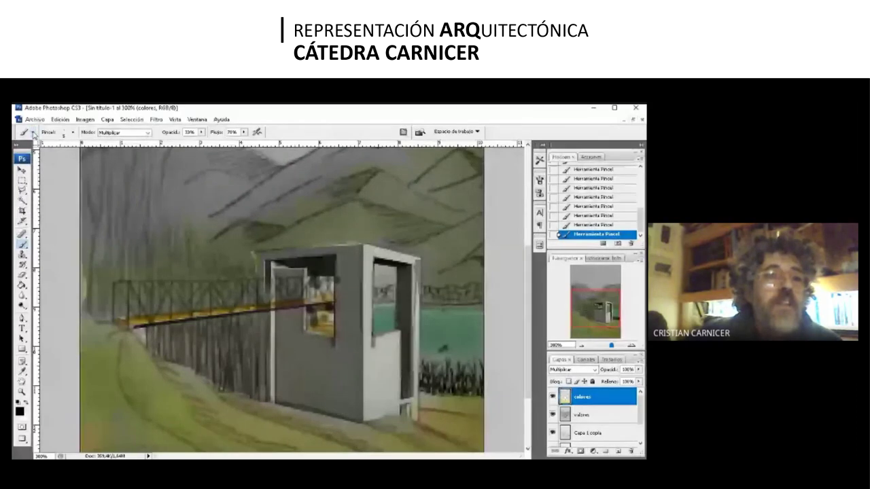
left_click(72, 132)
left_click(156, 332)
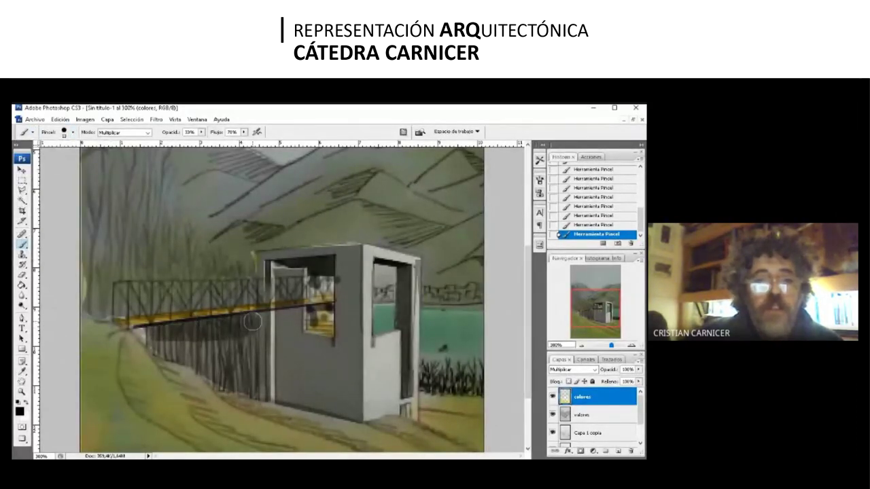
Step: Lower the brush to 16% opacity and 42% flow, and darken the vegetation below and behind the footbridge
left_click(201, 132)
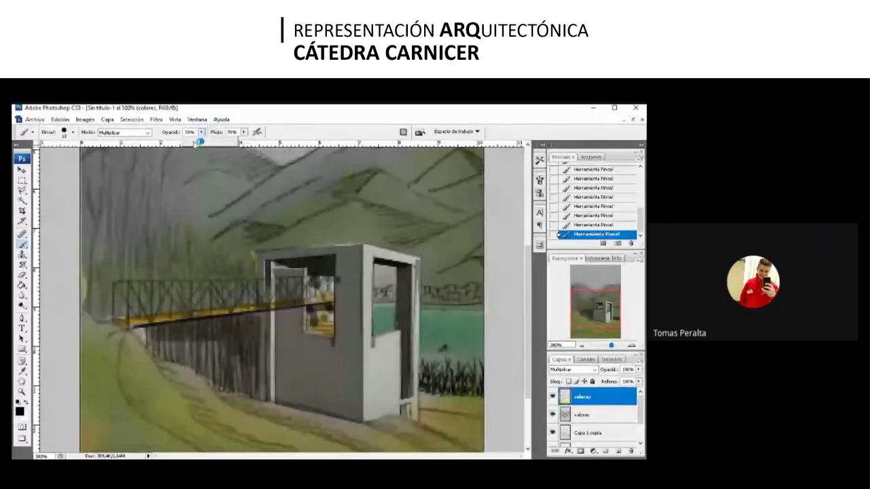
left_click_drag(195, 143, 188, 144)
left_click(243, 132)
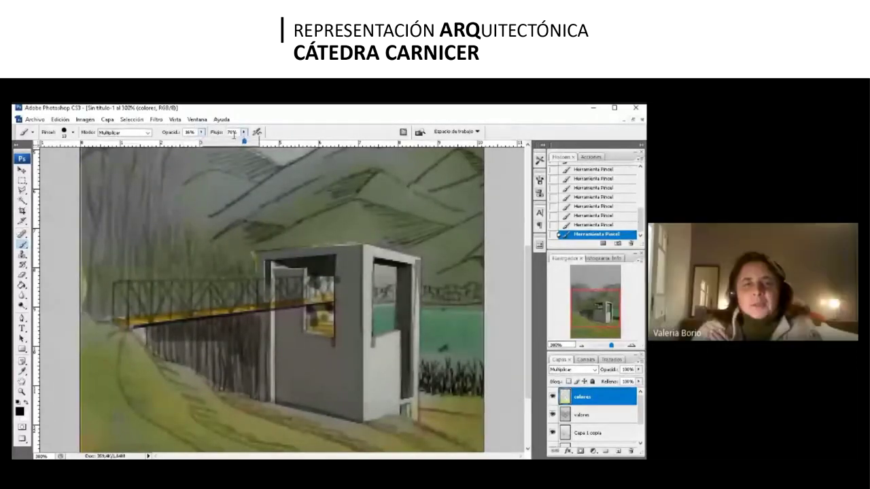
left_click(212, 351)
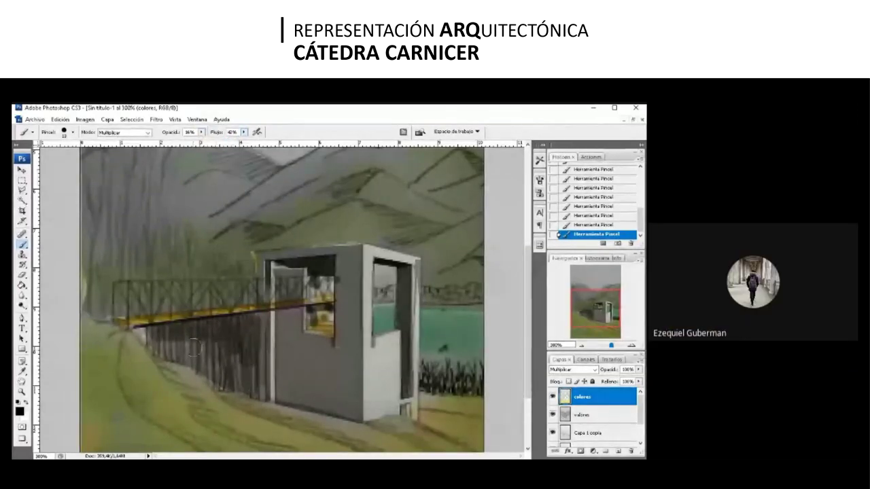
mouse_move(224, 353)
left_mouse_down()
mouse_move(263, 332)
mouse_move(218, 358)
mouse_move(158, 332)
mouse_move(172, 345)
mouse_move(216, 350)
mouse_move(162, 343)
mouse_move(235, 359)
mouse_move(228, 382)
mouse_move(139, 336)
mouse_move(113, 308)
mouse_move(101, 318)
mouse_move(94, 305)
mouse_move(110, 299)
mouse_move(171, 320)
mouse_move(179, 265)
mouse_move(182, 308)
mouse_move(196, 259)
mouse_move(227, 278)
mouse_move(240, 308)
mouse_move(266, 222)
mouse_move(259, 257)
mouse_move(245, 265)
mouse_move(239, 303)
mouse_move(202, 314)
mouse_move(190, 293)
mouse_move(120, 286)
mouse_move(199, 289)
mouse_move(99, 282)
mouse_move(117, 294)
mouse_move(132, 325)
mouse_move(247, 335)
mouse_move(254, 343)
mouse_move(205, 361)
mouse_move(263, 385)
mouse_move(258, 391)
mouse_move(224, 384)
mouse_move(186, 282)
mouse_move(150, 352)
left_mouse_up()
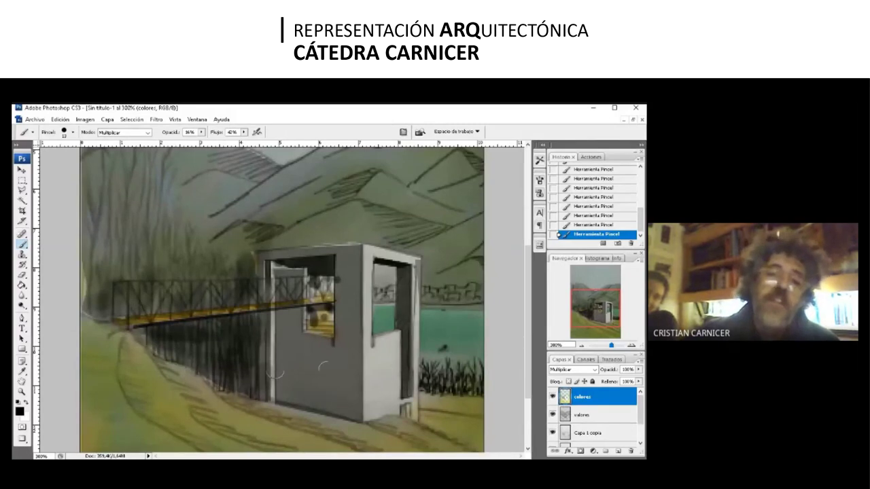
Step: Zoom in on the booth to 400% and set the Brush tool's opacity to 25%
key("z")
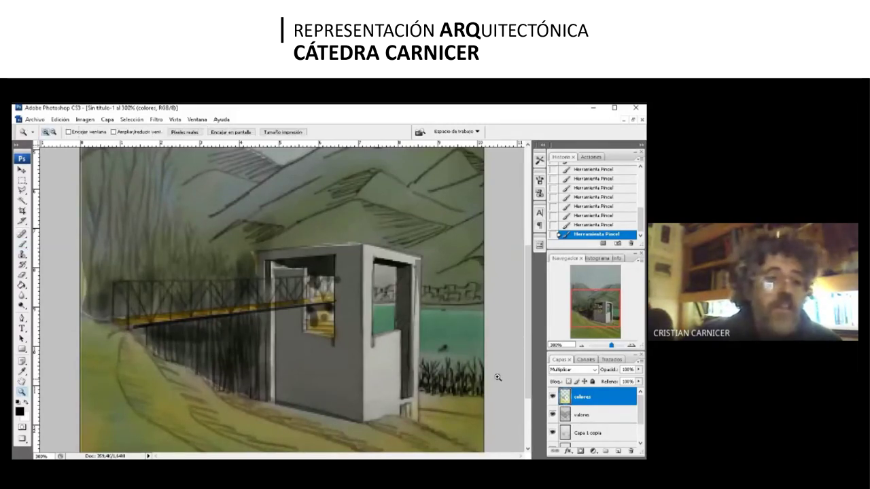
left_click(496, 335)
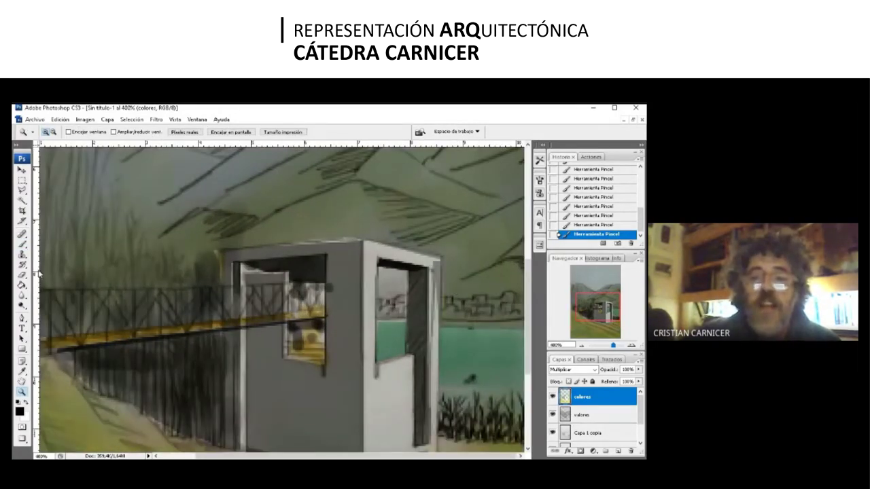
left_click(33, 131)
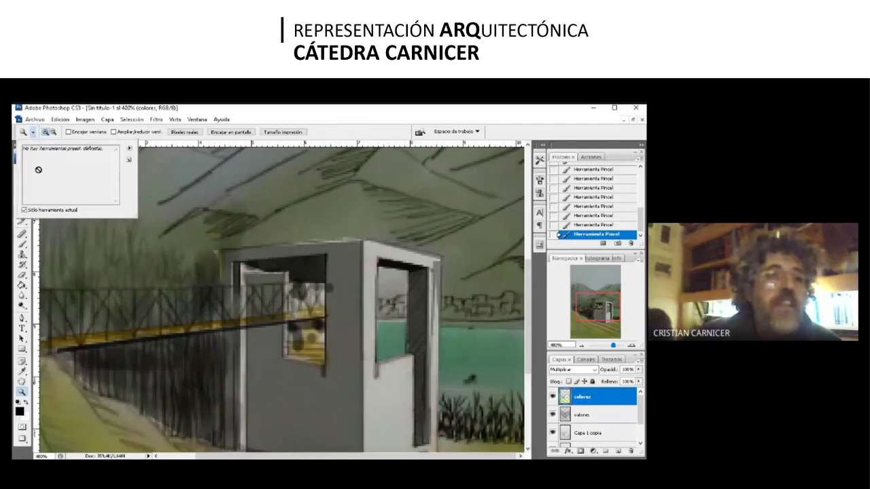
left_click(25, 245)
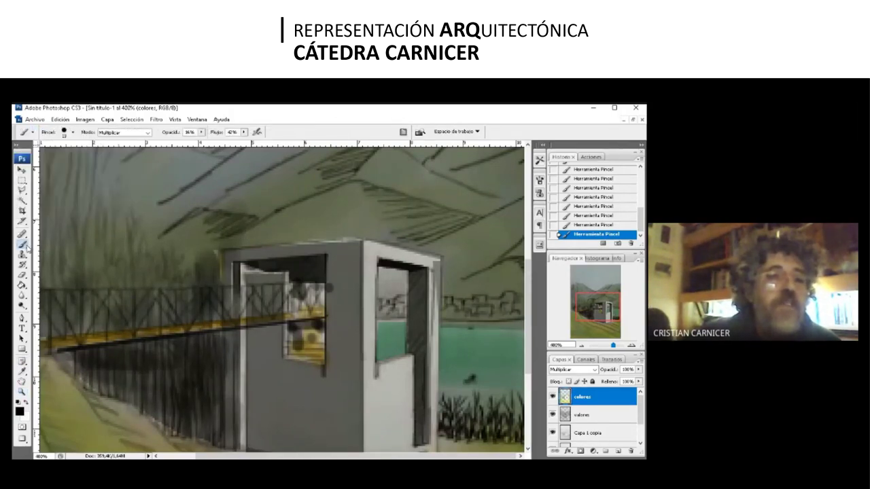
left_click(73, 132)
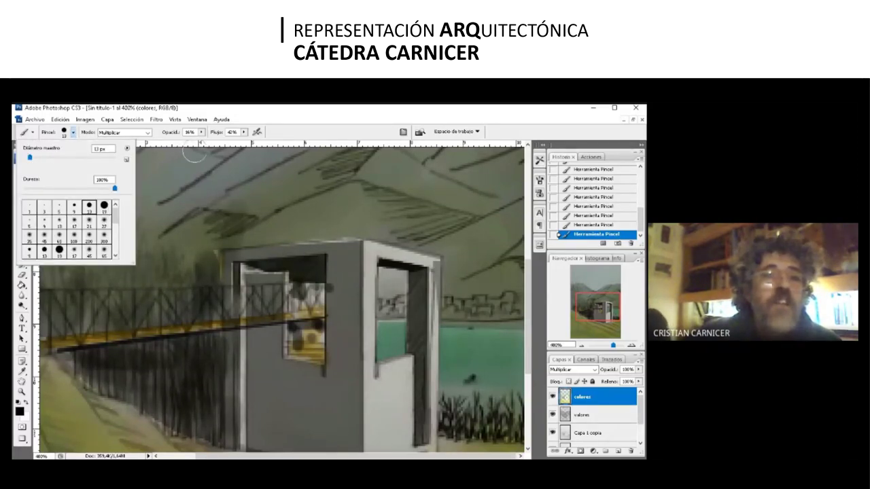
left_click(201, 131)
left_click_drag(196, 142, 206, 145)
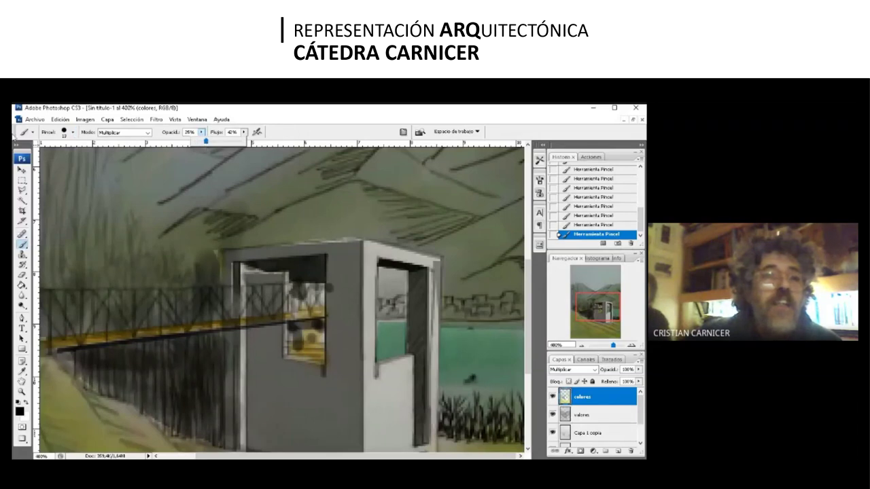
Step: Reduce the brush diameter, set its opacity to 33%, and shade the small trees along the far lake shore in black
left_click(32, 132)
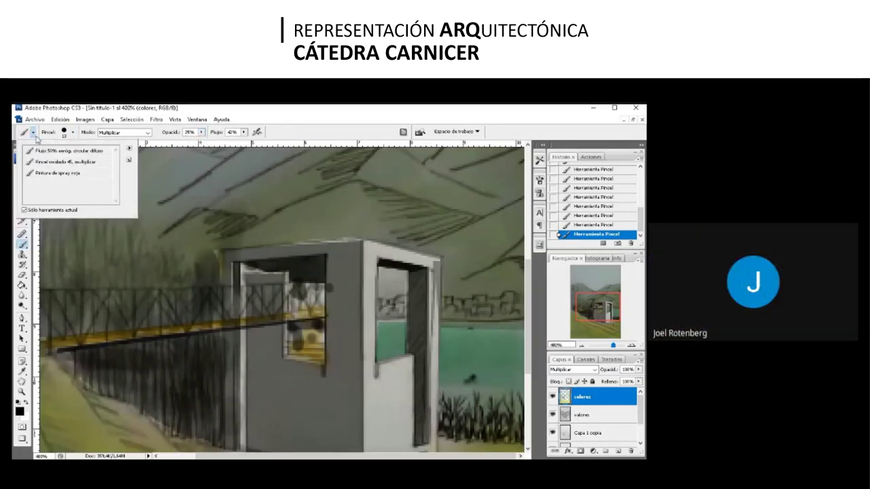
left_click(71, 133)
left_click(30, 159)
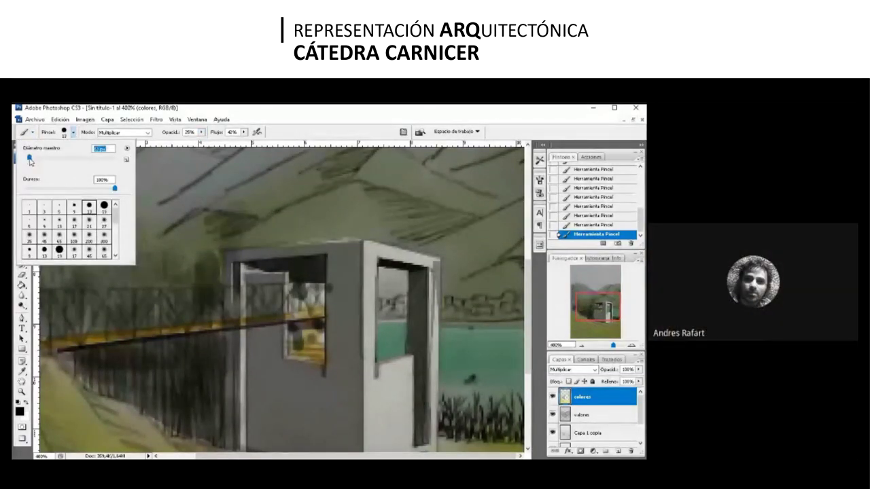
key("Down")
key("Down")
key("Down")
key("Down")
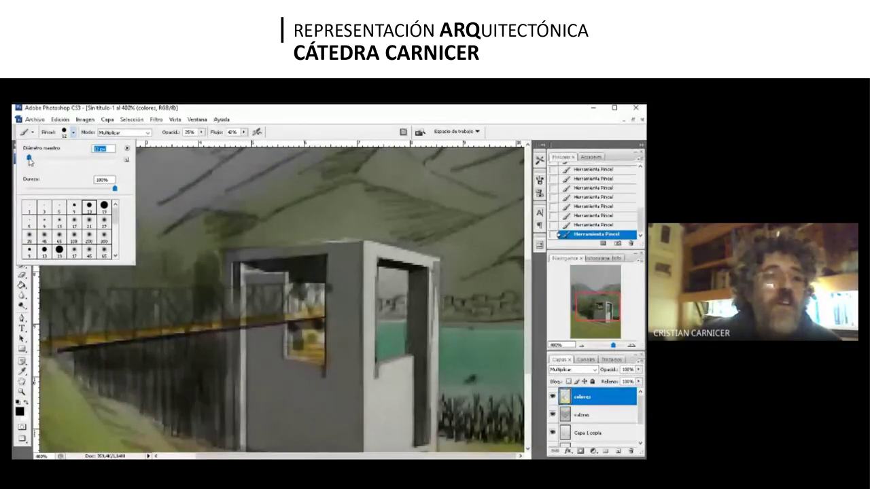
key("Return")
left_click(201, 132)
left_click_drag(201, 140, 205, 140)
left_click(491, 300)
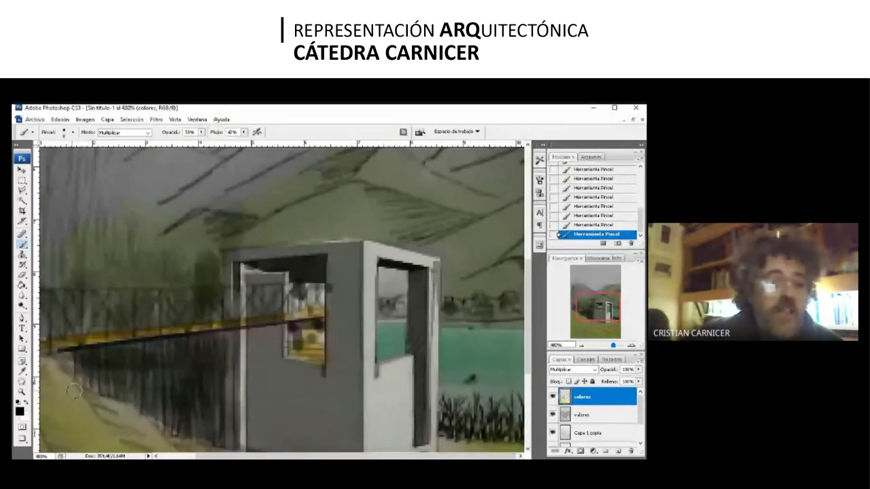
Step: Choose an orange foreground colour and tint the small trees along the far lake shore and behind the footbridge
left_click(20, 411)
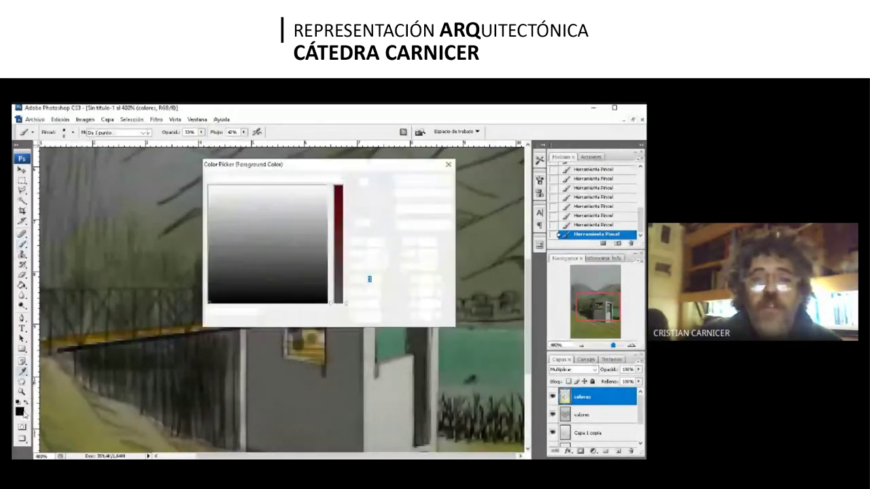
left_click(343, 254)
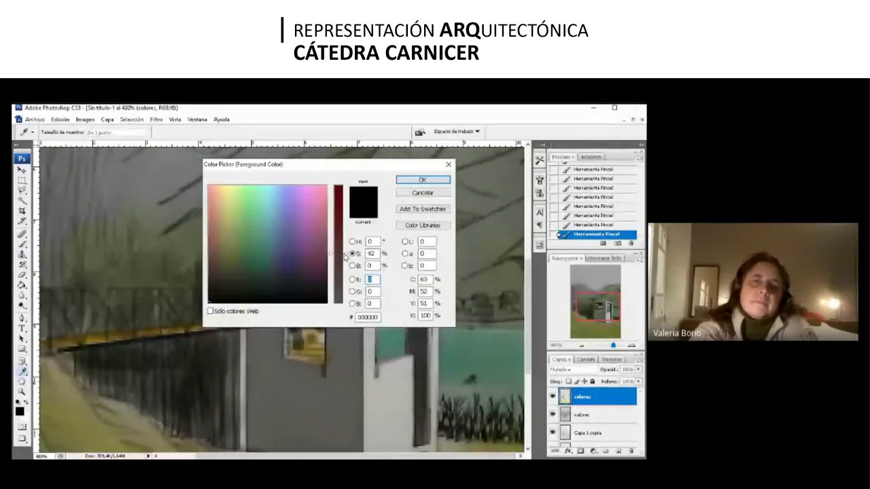
left_click(213, 190)
left_click_drag(335, 254, 336, 210)
left_click(403, 183)
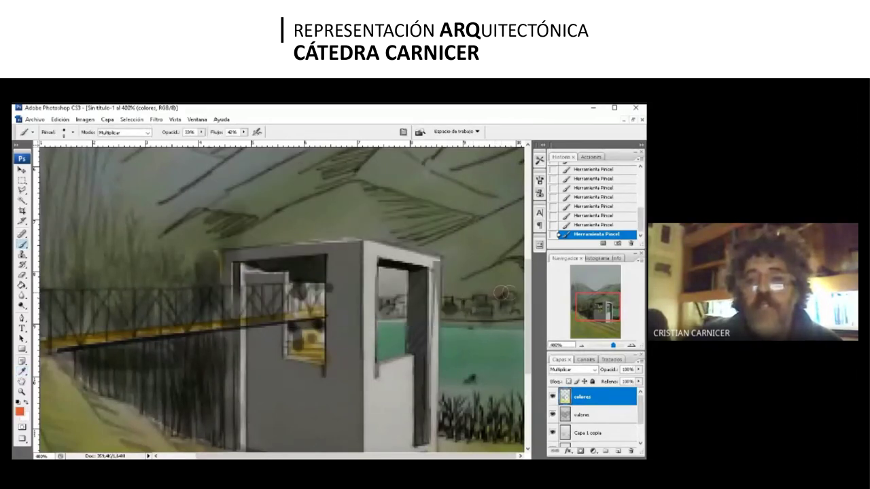
left_click(394, 299)
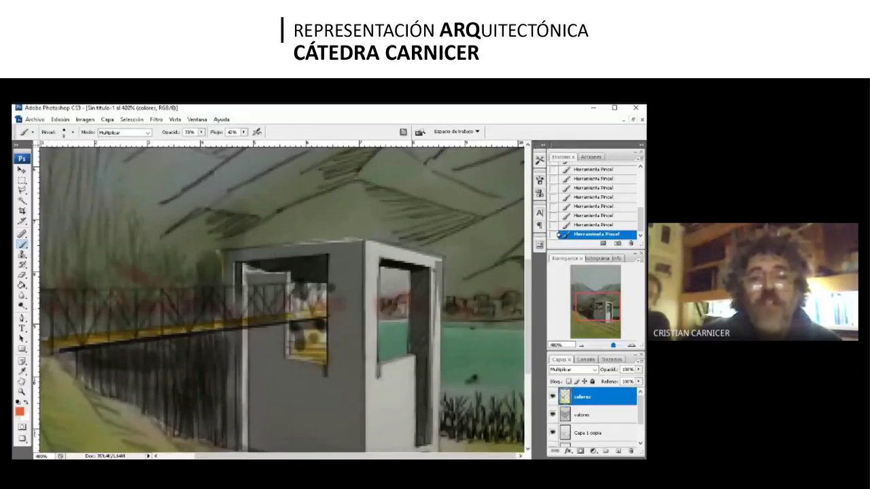
Step: Create a new layer named "opaca" in Normal mode at 100% opacity above the colores layer
key("ctrl+minus")
key("ctrl+minus")
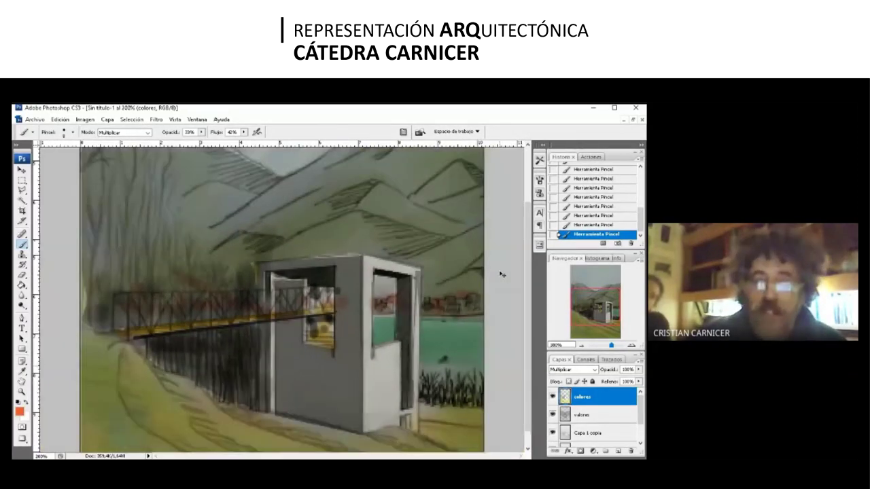
key("ctrl+minus")
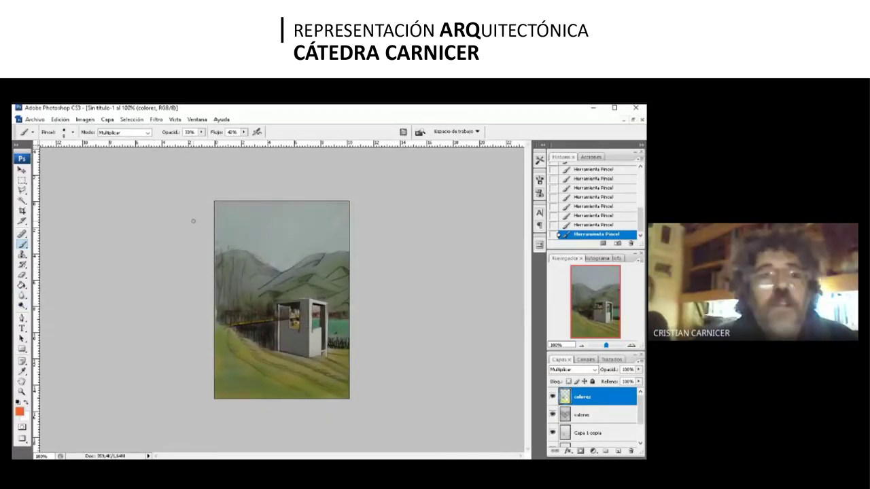
left_click(107, 120)
mouse_move(117, 130)
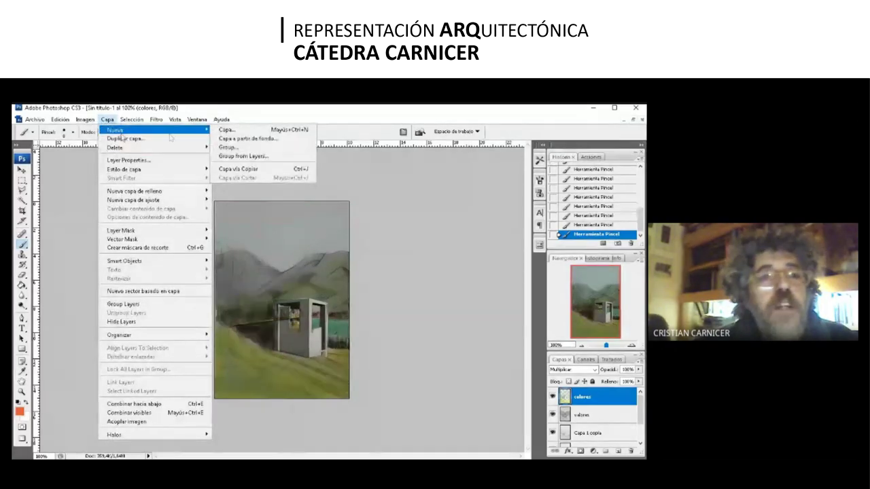
left_click(216, 130)
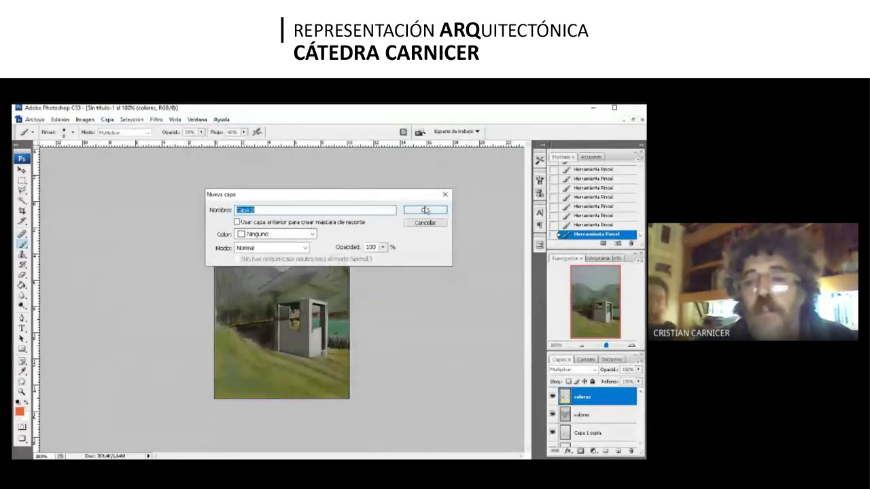
left_click(309, 212)
left_click_drag(257, 211, 217, 212)
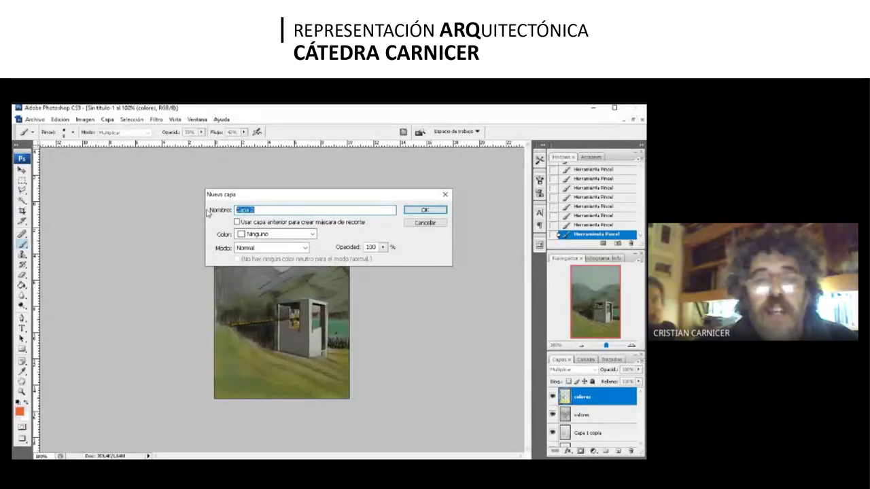
type("opaca")
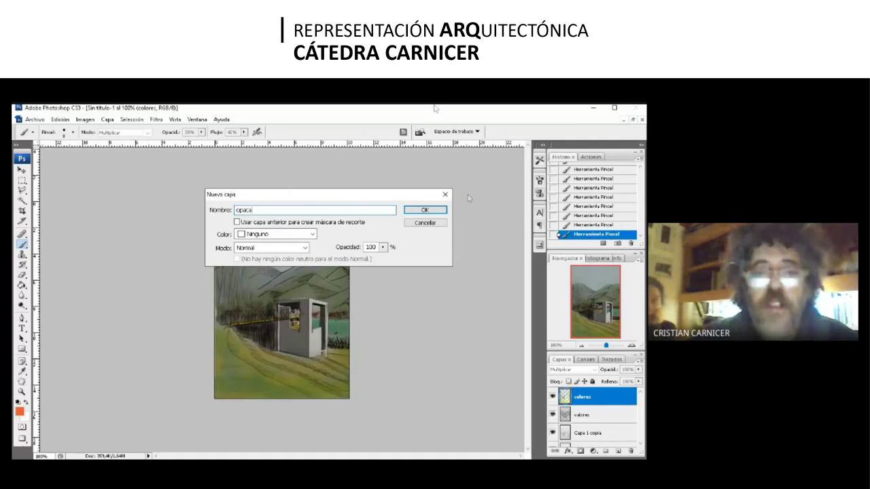
left_click(423, 210)
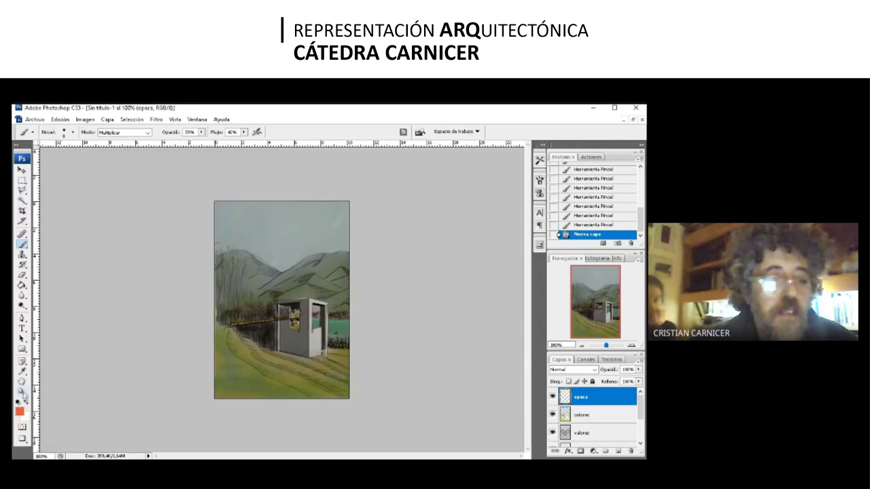
Step: Zoom in on the booth to 400%, set the brush flow to 100%, and reduce the brush diameter
left_click(22, 392)
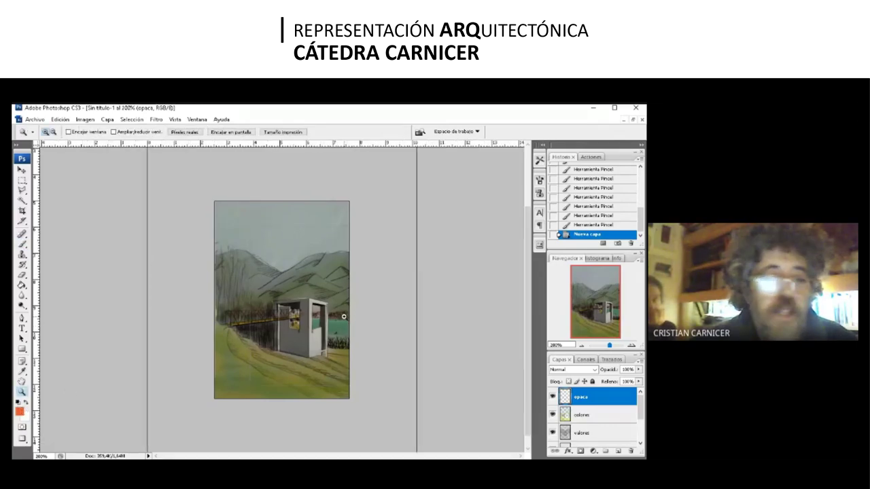
left_click(344, 316)
left_click(344, 316)
left_click(343, 317)
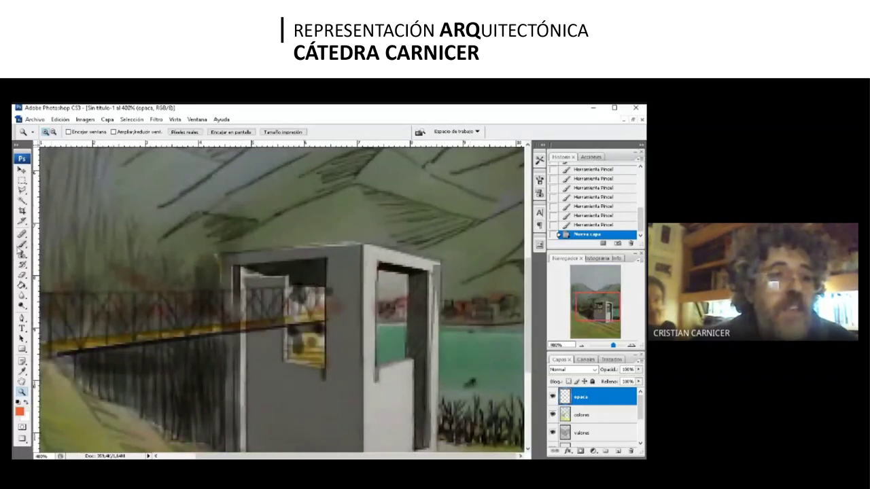
left_click(21, 244)
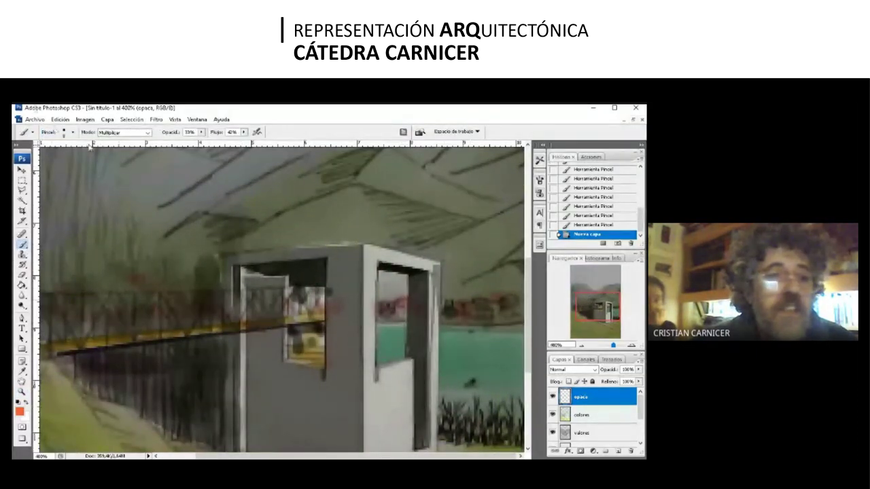
left_click(73, 132)
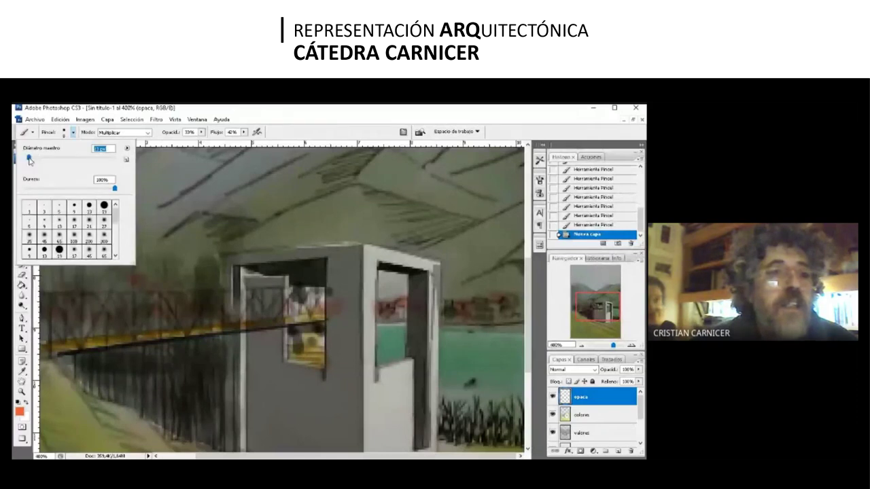
left_click(243, 136)
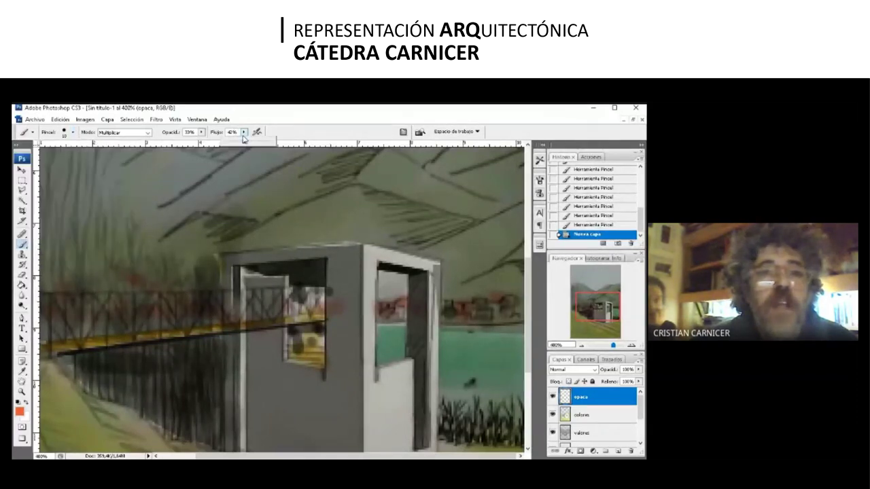
left_click_drag(248, 145, 273, 142)
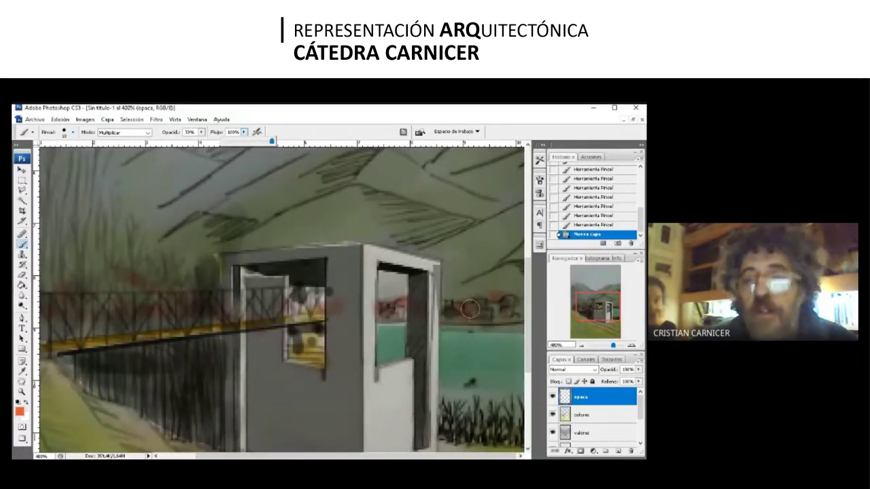
left_click(73, 132)
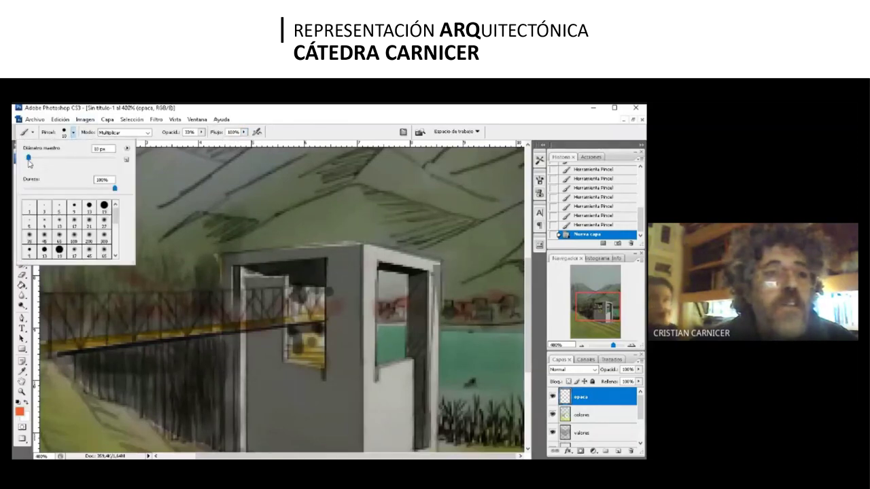
left_click_drag(26, 159, 23, 158)
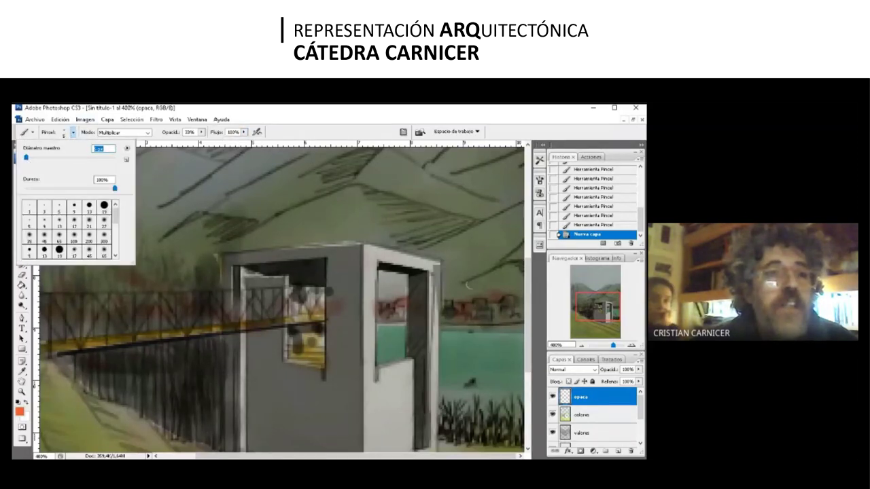
Step: Dab orange spots on the opaca layer along the far lake shore, through the booth openings and behind the footbridge
left_click(489, 310)
left_click(481, 307)
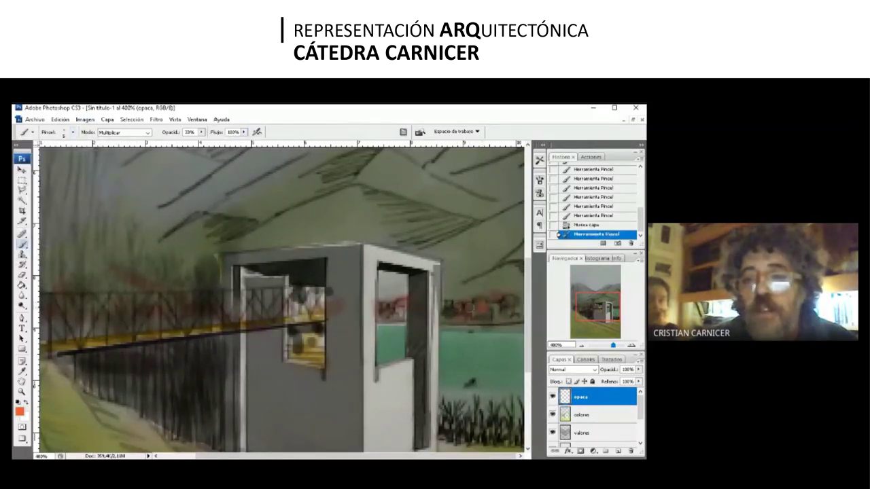
left_click(520, 306)
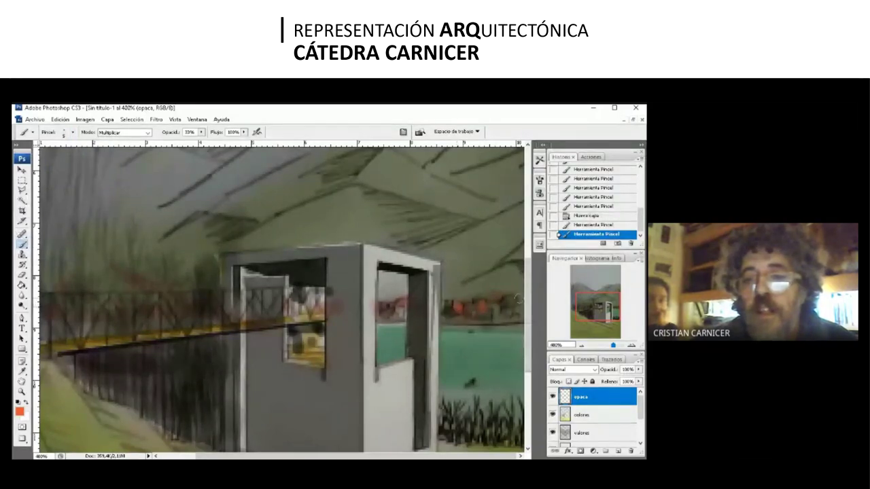
left_click(511, 304)
left_click(387, 307)
left_click(303, 295)
left_click(218, 299)
left_click(178, 291)
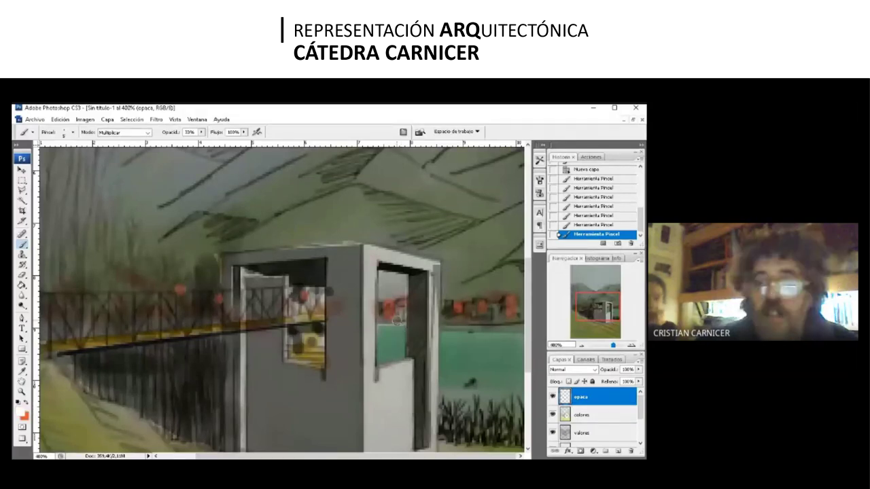
Step: Add light dabs in white between the orange spots along the far shore and behind the footbridge
left_click(445, 316)
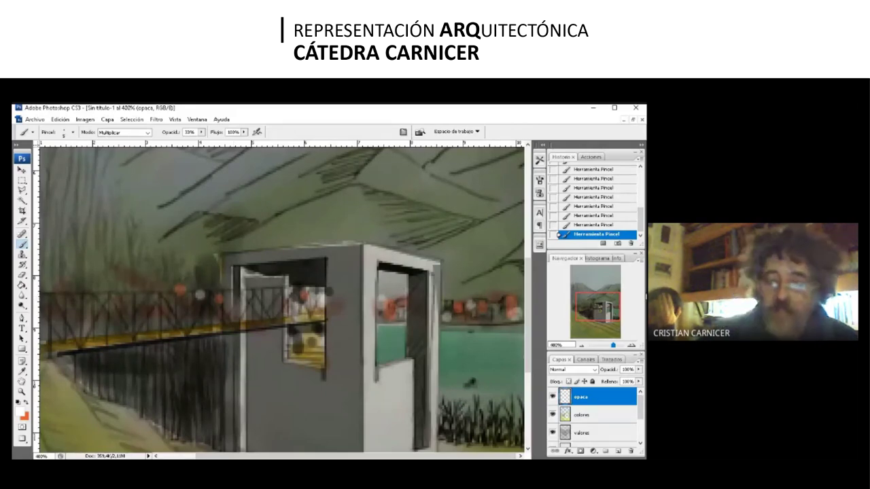
key("ctrl+minus")
key("ctrl+minus")
key("ctrl+minus")
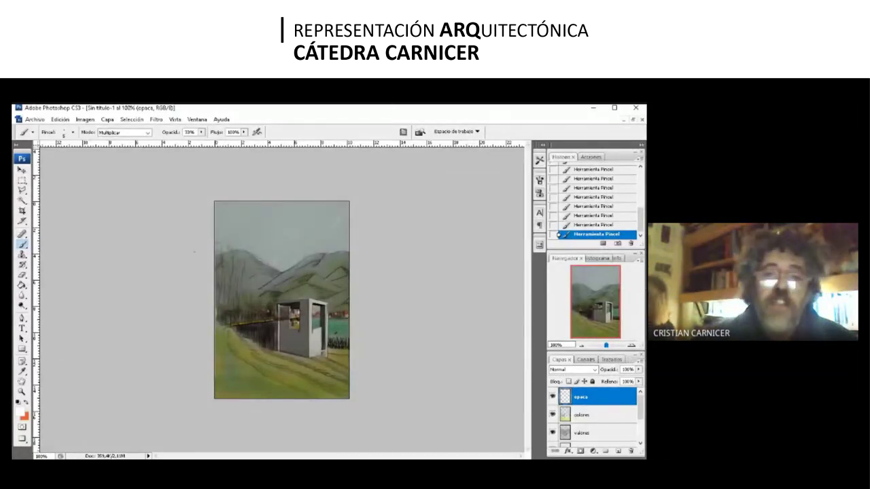
Step: Zoom in on the booth to 300% and select its shaded side wall with the Magic Wand
left_click(22, 392)
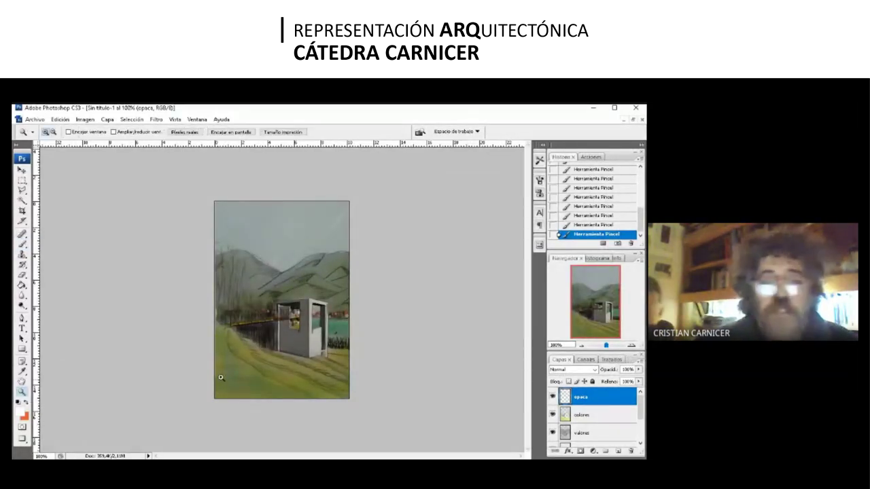
left_click(316, 352)
left_click(316, 352)
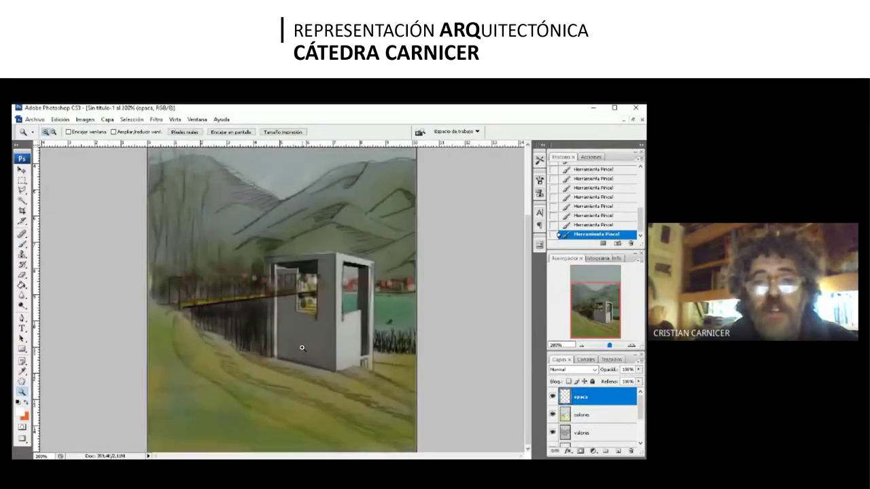
left_click(372, 308)
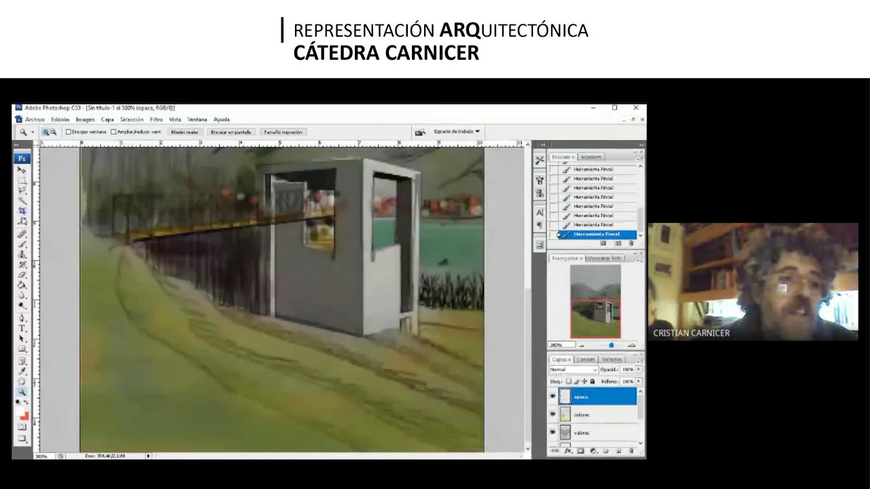
left_click(23, 202)
left_click(332, 324)
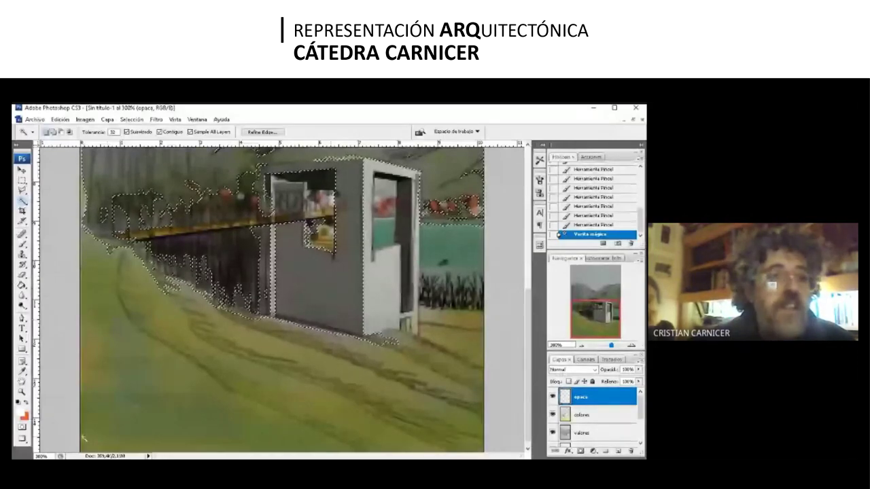
Step: Subtract the background areas around the booth from the selection with the Rectangular Marquee and Polygonal Lasso
key("m")
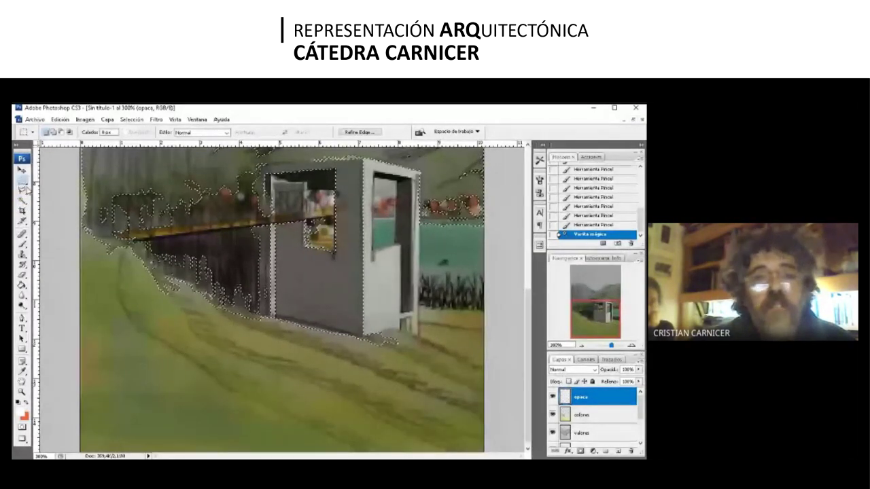
left_click_drag(120, 159, 282, 364)
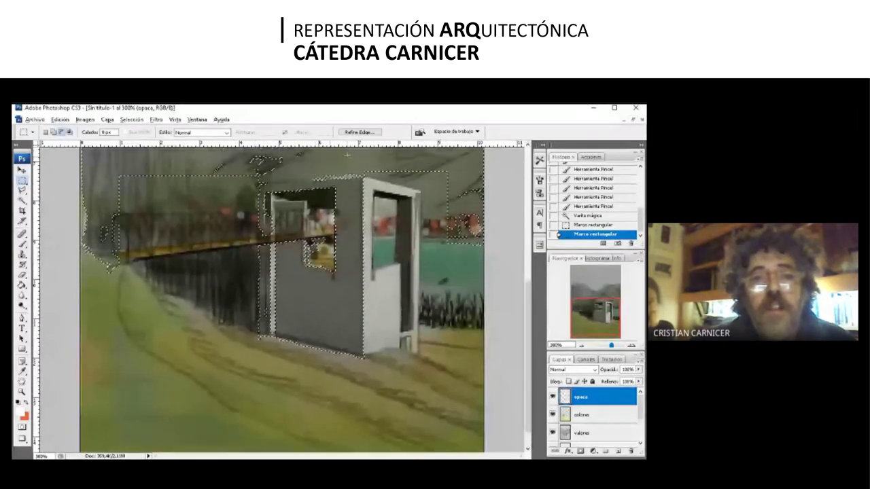
scroll(282, 299, "up", 2)
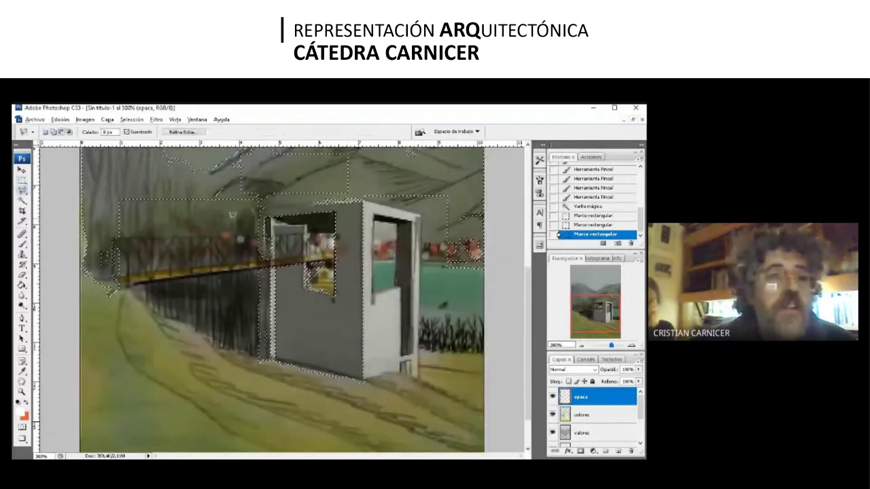
left_click(23, 190)
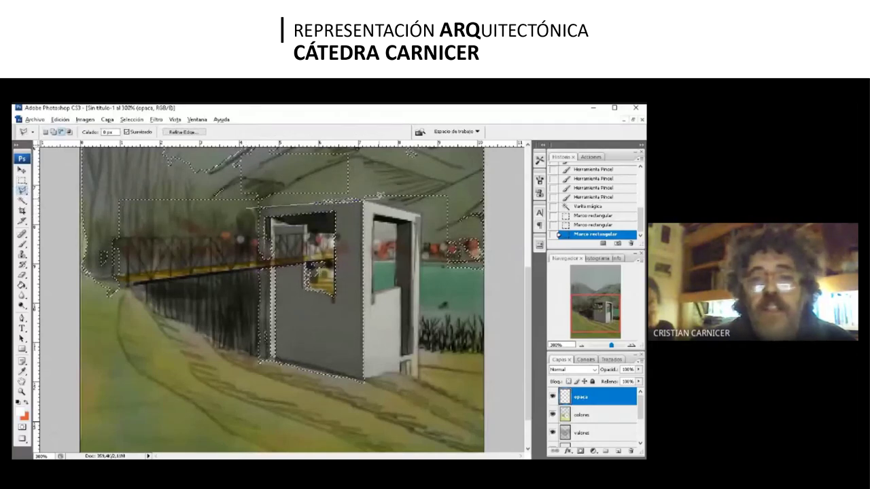
mouse_move(148, 170)
left_mouse_down()
mouse_move(384, 150)
mouse_move(379, 206)
left_mouse_up()
left_click(114, 183)
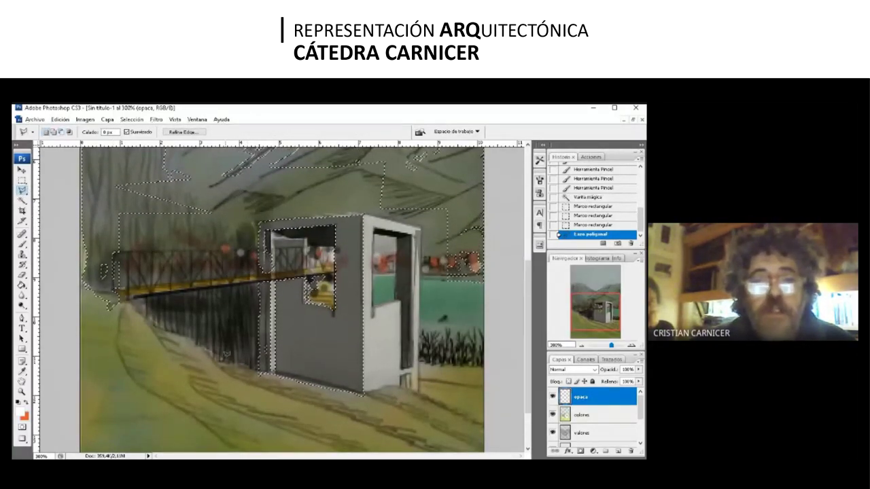
Step: Tint the selected shaded booth wall orange with a 72 px Multiply brush at 18% opacity, and clear the selection
left_click(26, 402)
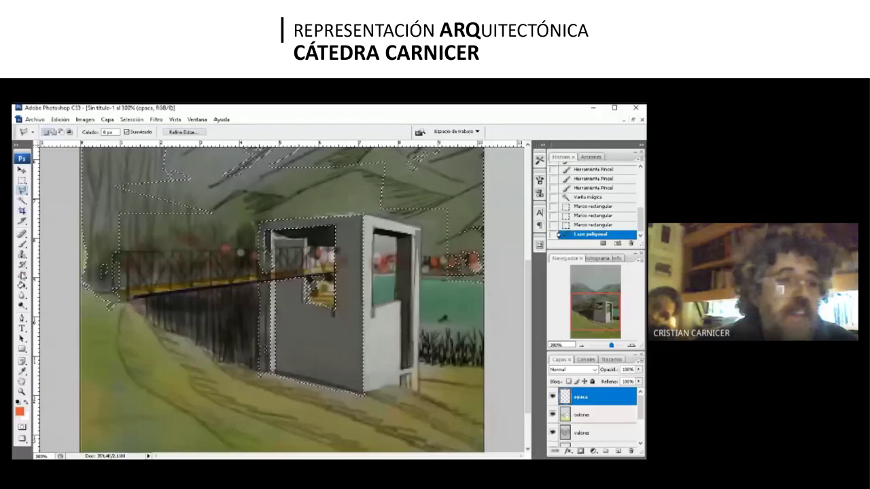
left_click(23, 243)
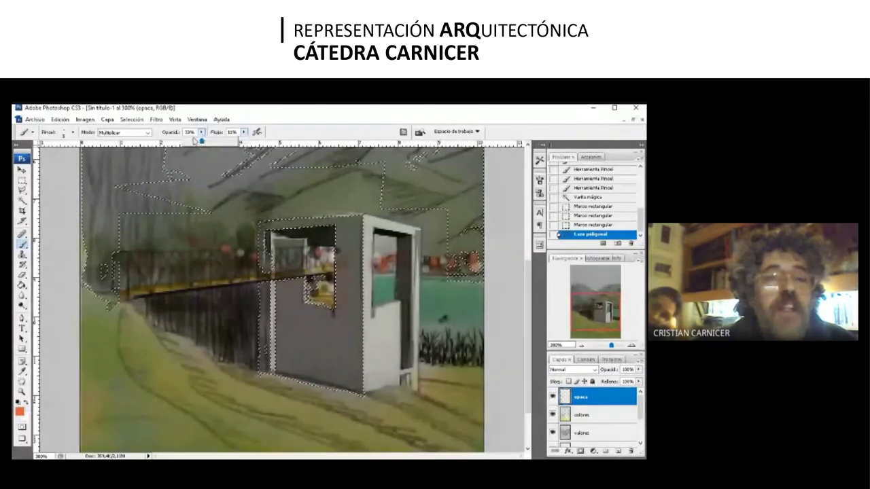
left_click(73, 132)
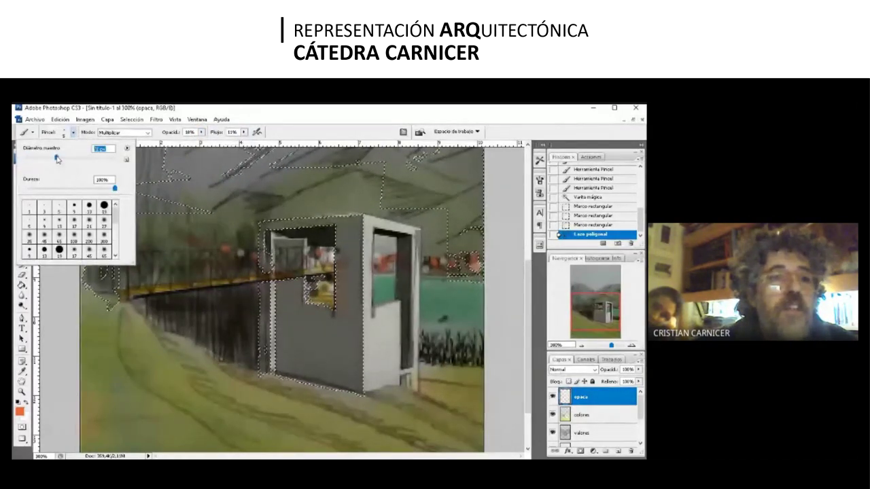
key("Return")
left_click_drag(342, 369, 292, 340)
mouse_move(292, 354)
left_mouse_down()
mouse_move(238, 326)
mouse_move(217, 367)
mouse_move(169, 414)
mouse_move(312, 435)
left_mouse_up()
left_click_drag(381, 421, 468, 408)
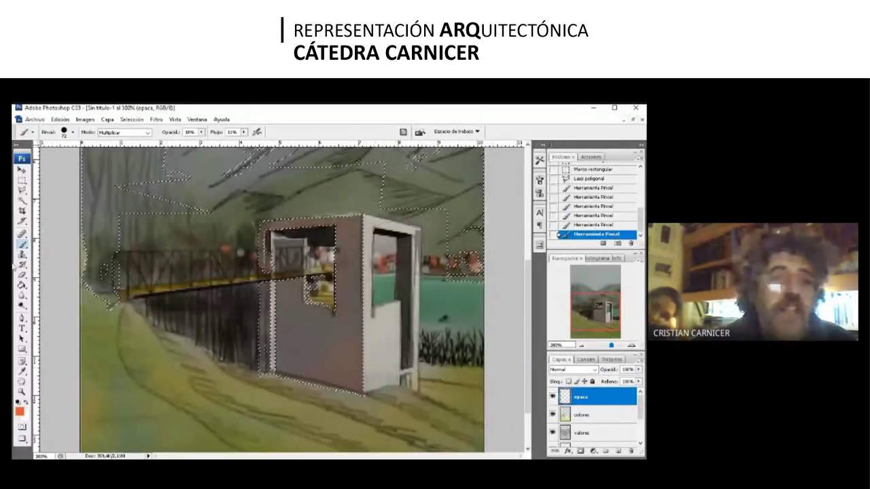
left_click(23, 190)
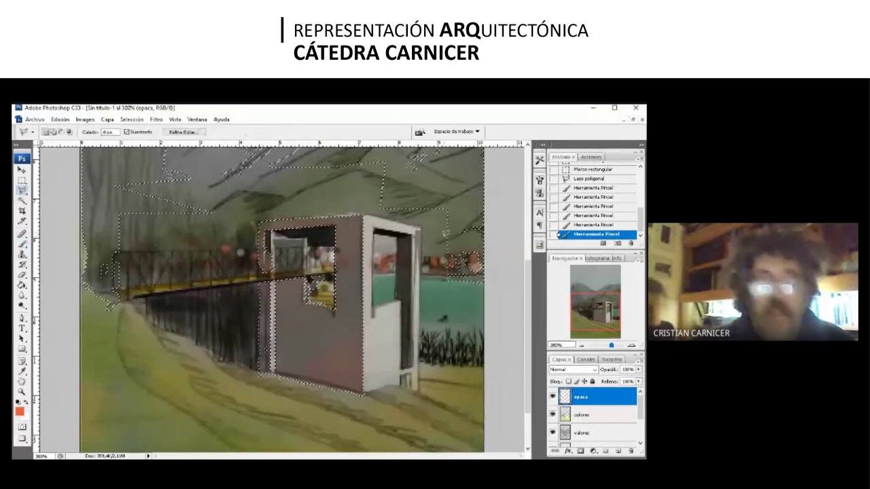
key("ctrl+d")
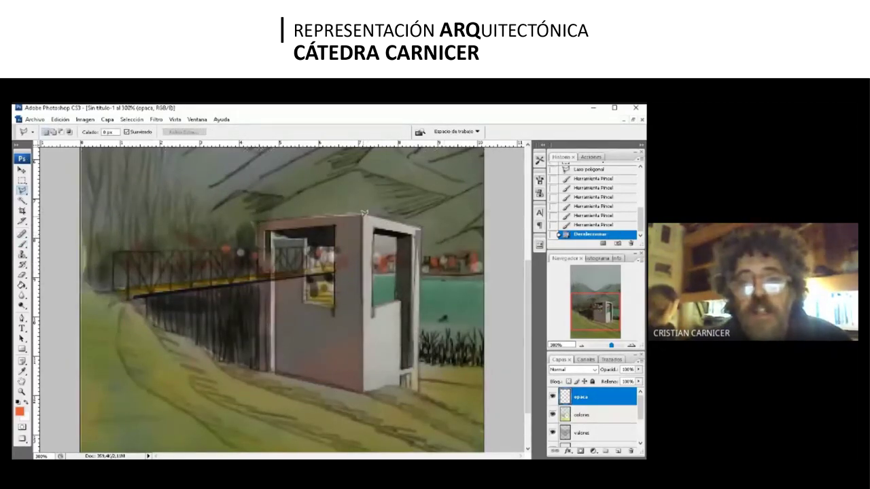
Step: Outline the booth's light front face with the Polygonal Lasso and subtract the doorway opening from the selection
left_click(418, 223)
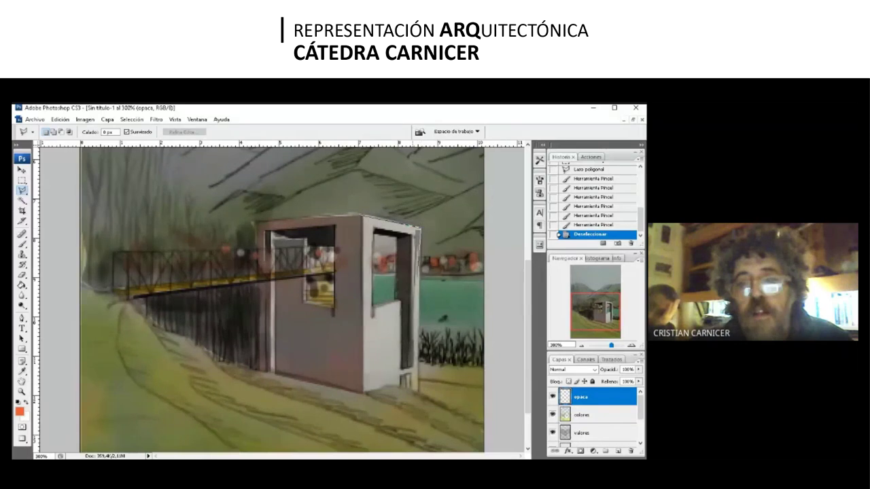
left_click(393, 384)
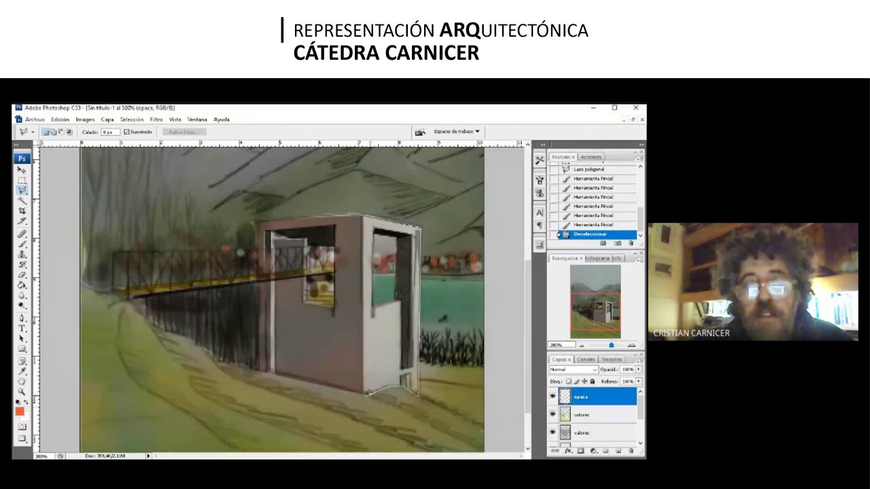
left_click(366, 392)
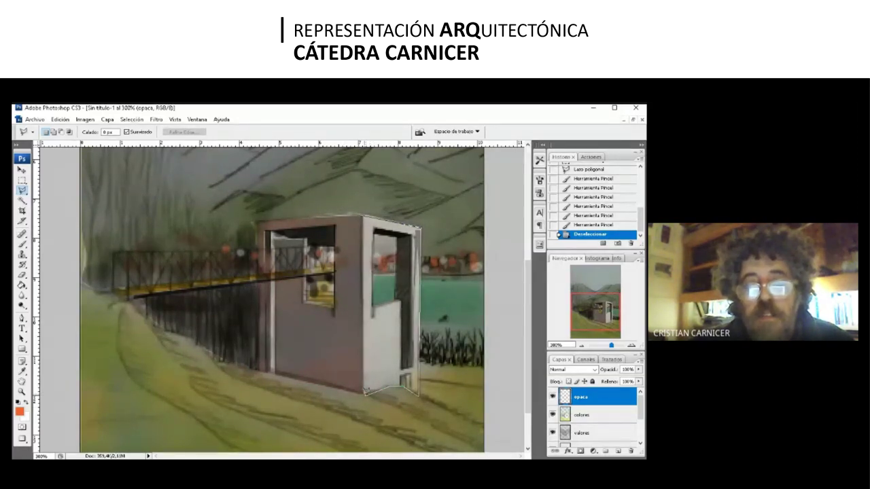
left_click(365, 211)
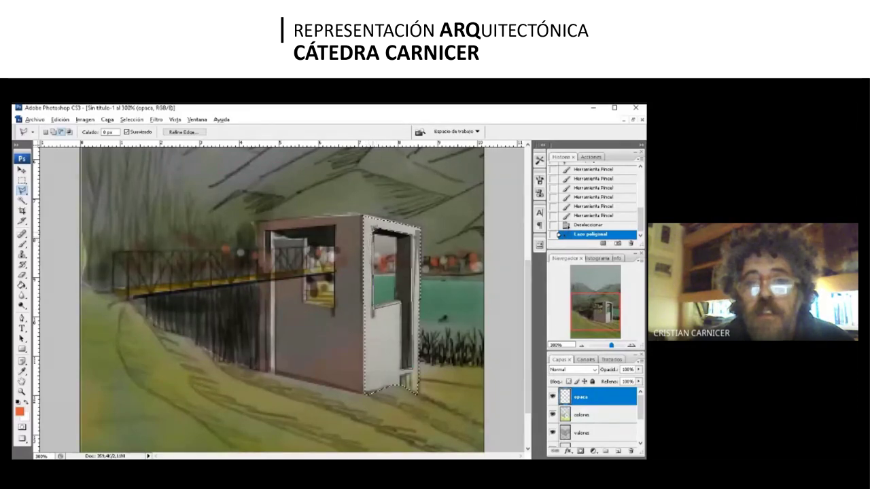
left_click(379, 393)
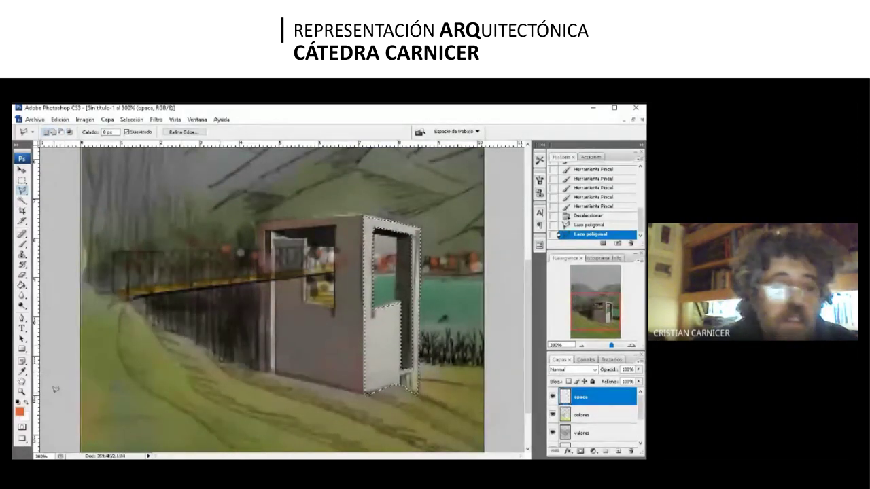
Step: Set the foreground colour to the yellow-green d4f633
left_click(20, 411)
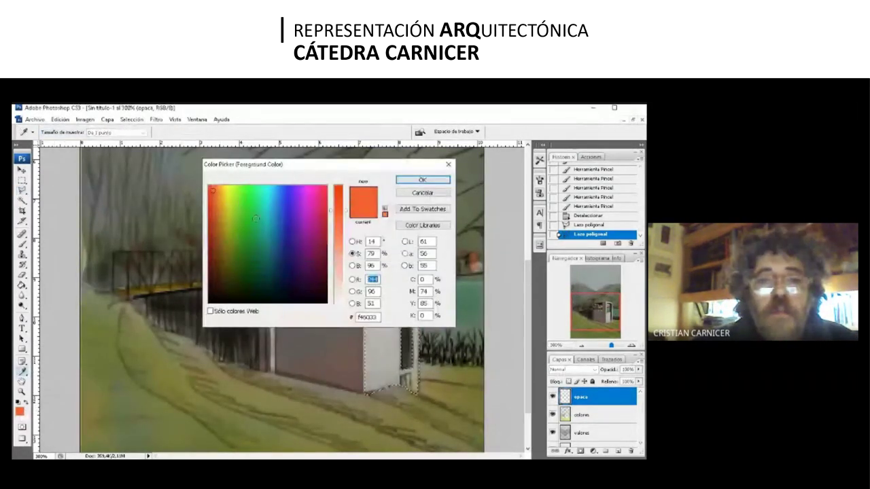
left_click(228, 190)
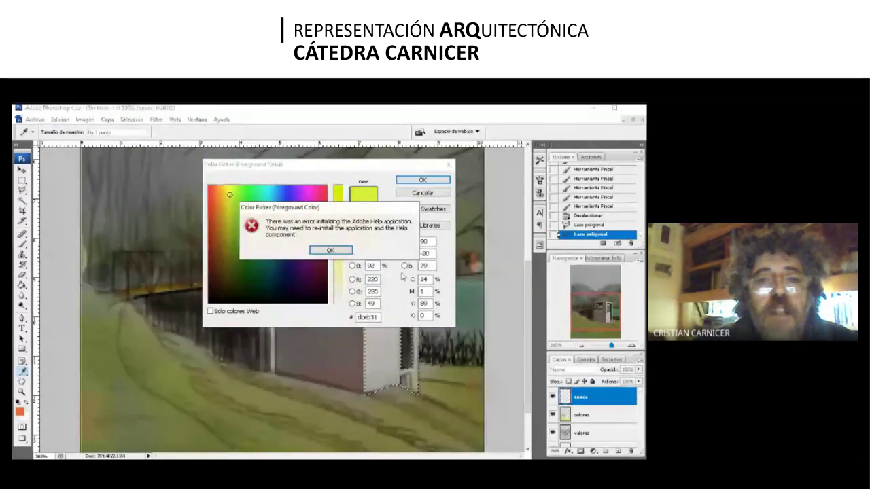
left_click(332, 252)
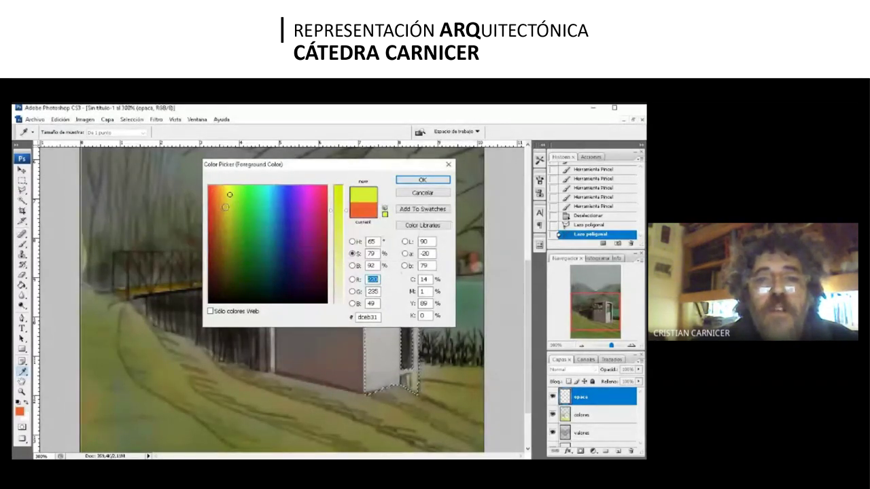
left_click(225, 206)
left_click(338, 248)
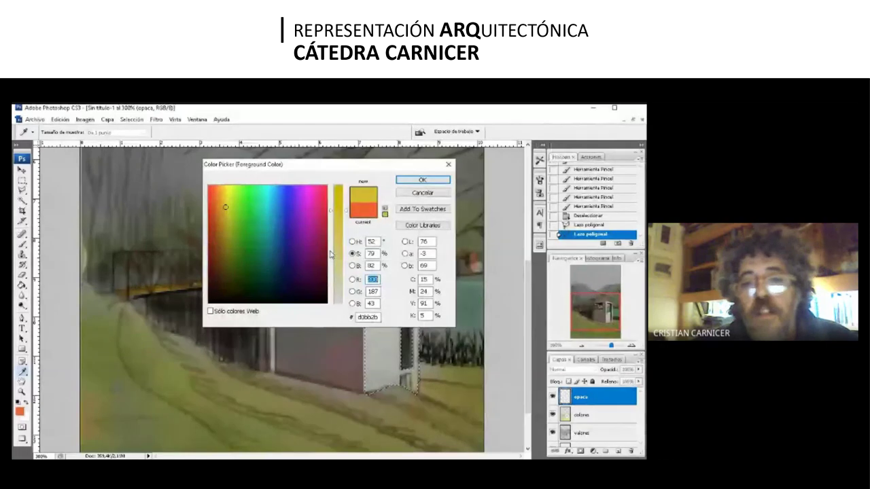
left_click(231, 190)
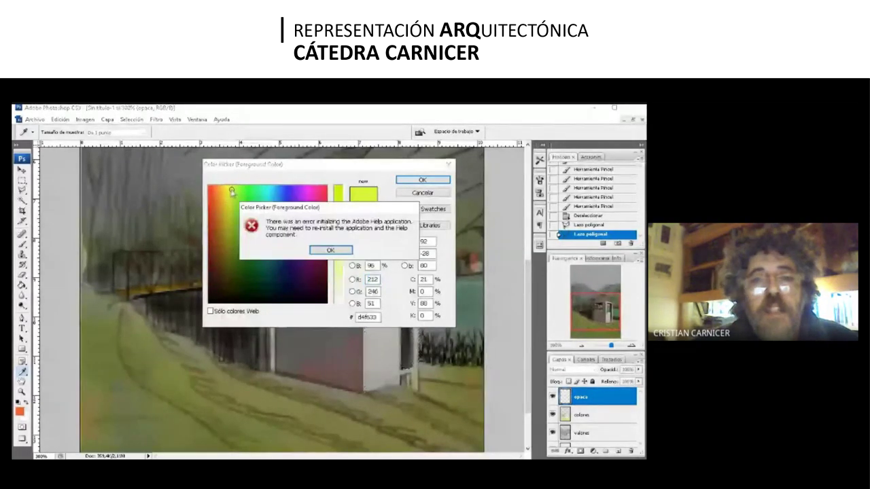
left_click(330, 250)
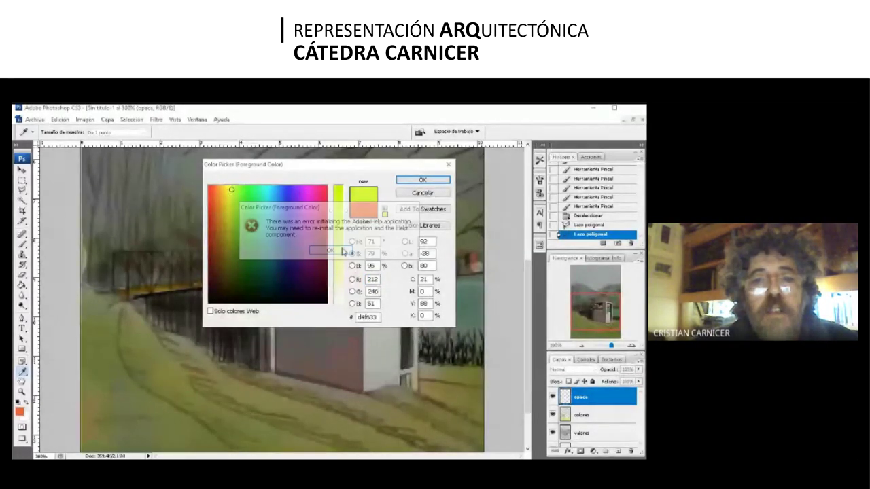
left_click(422, 180)
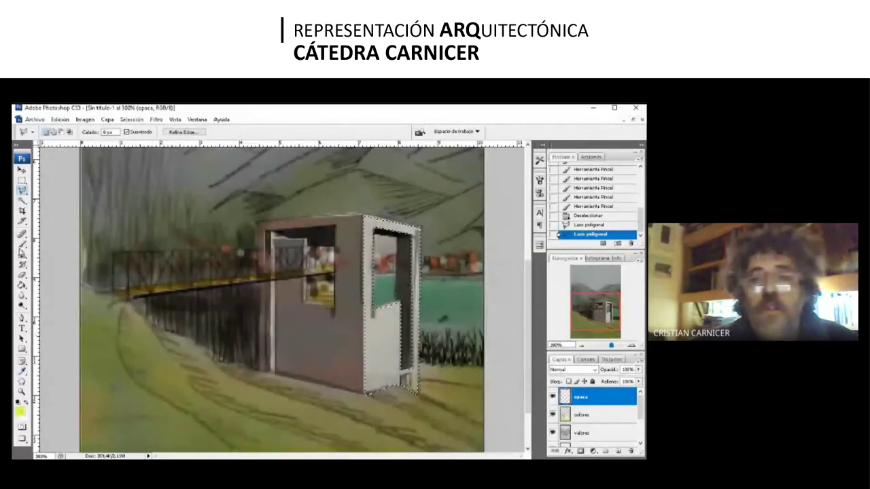
Step: Tint the selected front face and frame of the booth yellow-green with the Multiply brush, and clear the selection
left_click(22, 243)
left_click_drag(339, 231, 370, 268)
left_click_drag(380, 204, 421, 235)
left_click_drag(407, 190, 441, 231)
mouse_move(380, 387)
left_mouse_down()
mouse_move(373, 411)
mouse_move(337, 405)
left_mouse_up()
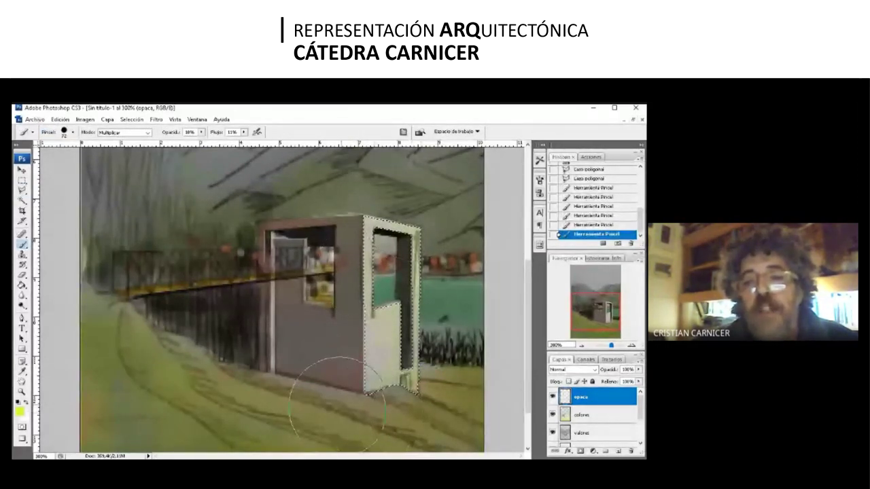
left_click_drag(381, 210, 404, 285)
left_click_drag(391, 319, 360, 387)
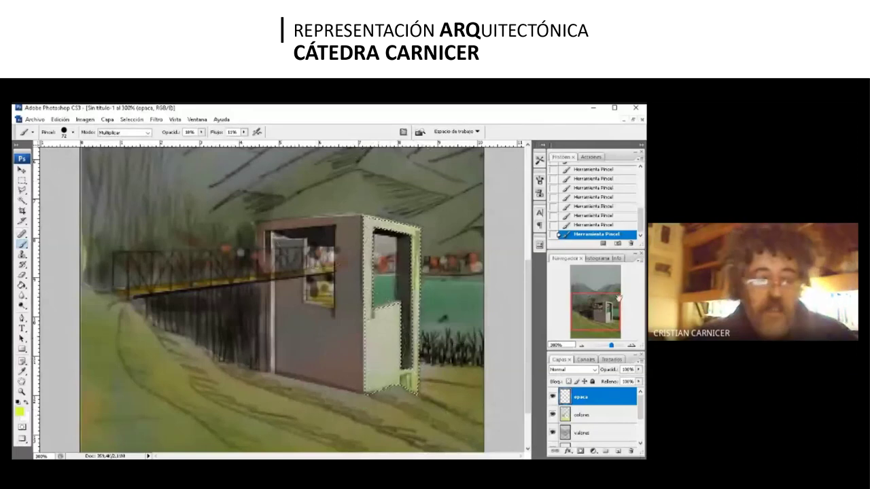
key("ctrl+d")
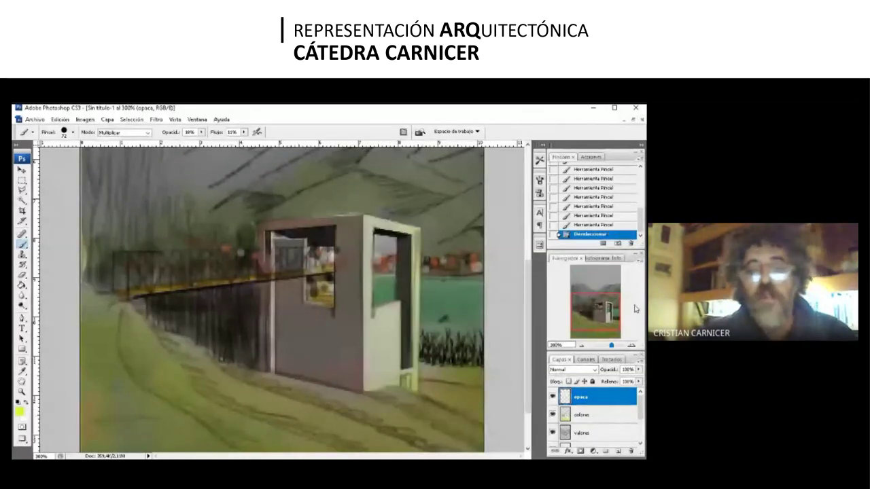
Step: Hide the opaca, colores, valores and Capa 1 copia layers, and enlarge the layer list to show the whole stack
key("ctrl+minus")
key("ctrl+minus")
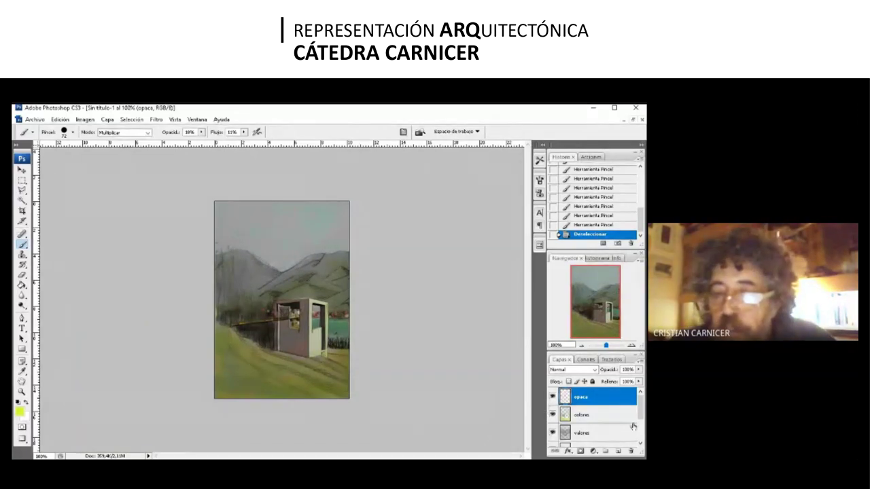
left_click_drag(639, 406, 638, 430)
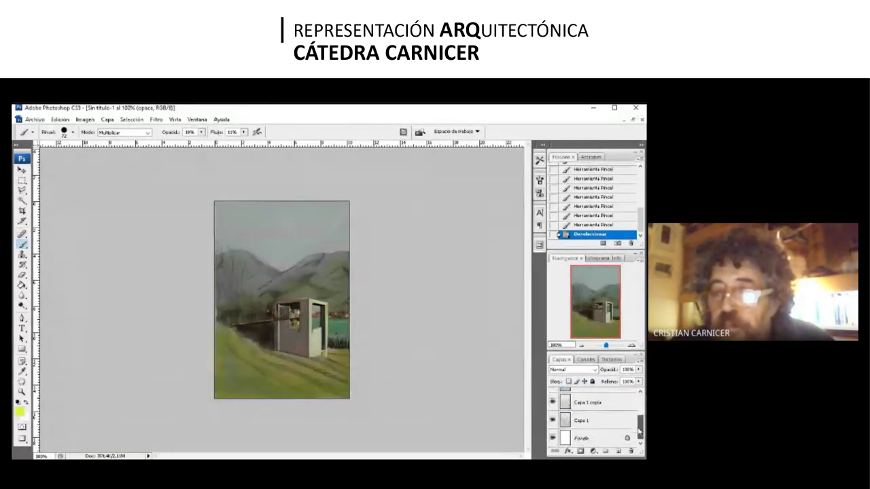
left_click(553, 404)
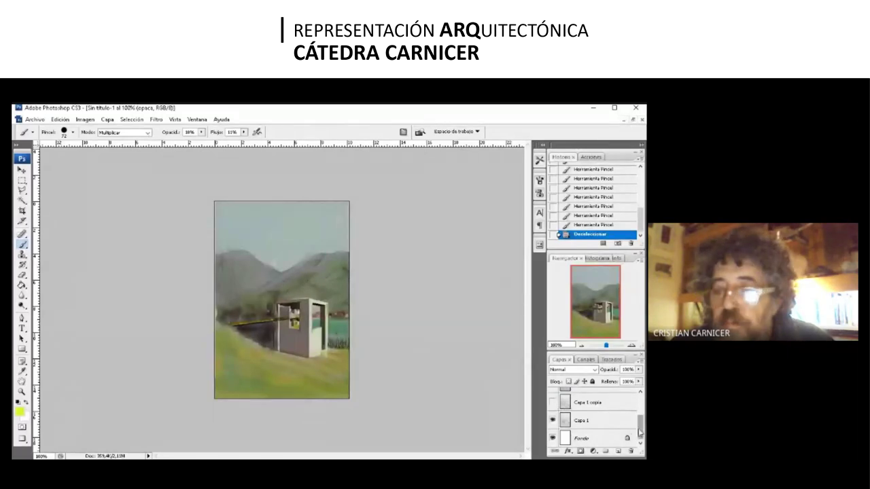
left_click_drag(642, 433, 640, 416)
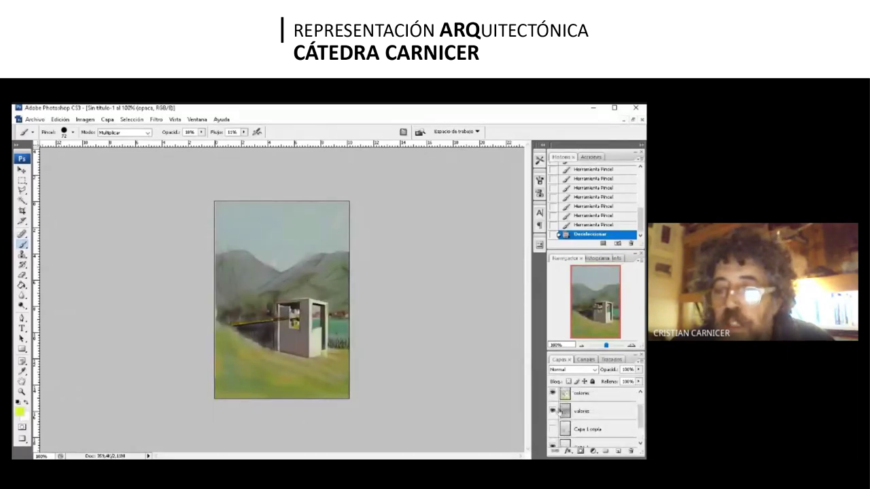
left_click(553, 410)
left_click(553, 394)
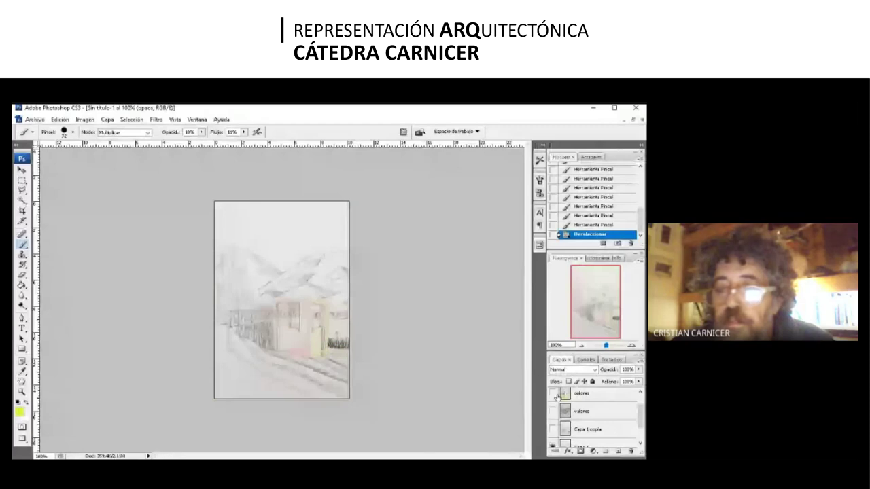
scroll(645, 414, "up", 2)
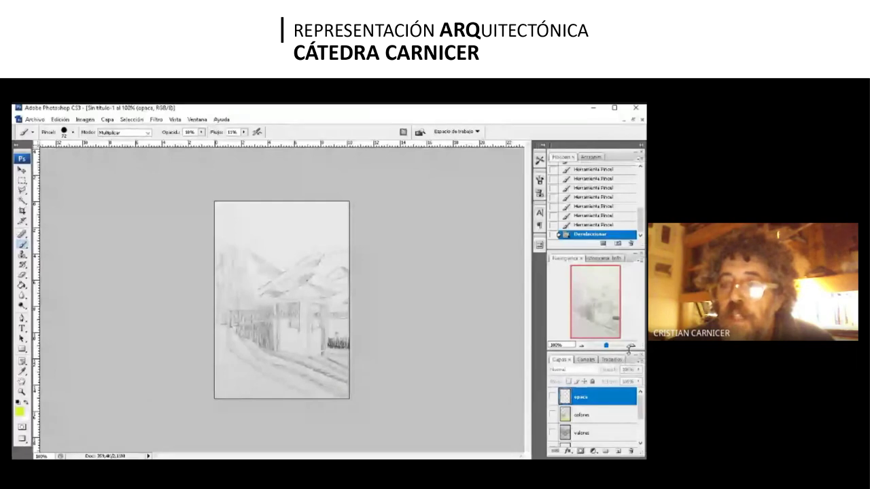
left_click_drag(629, 348, 630, 272)
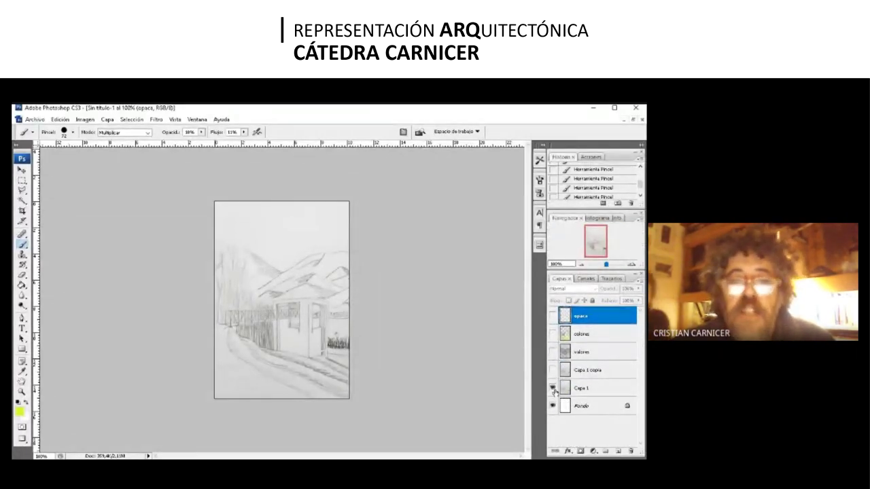
Step: Toggle the visibility of Capa 1 and Capa 1 copia to compare the scanned sketch with and without its duplicate
left_click(552, 389)
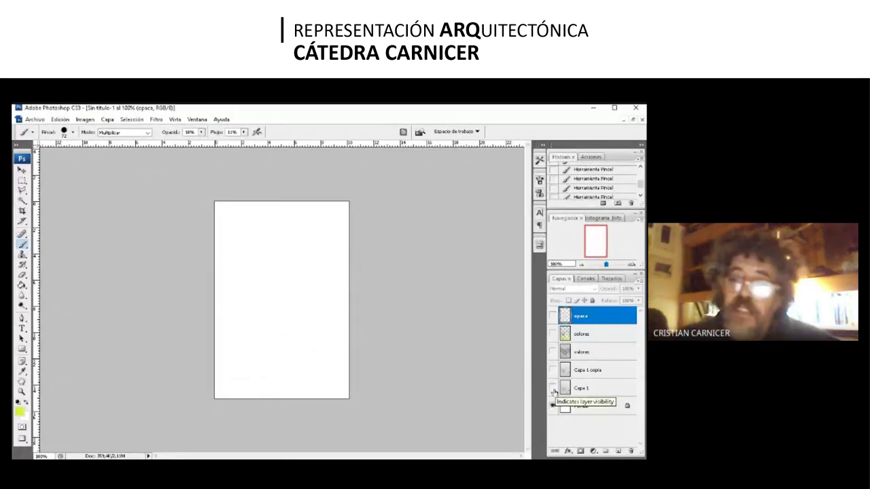
left_click(552, 388)
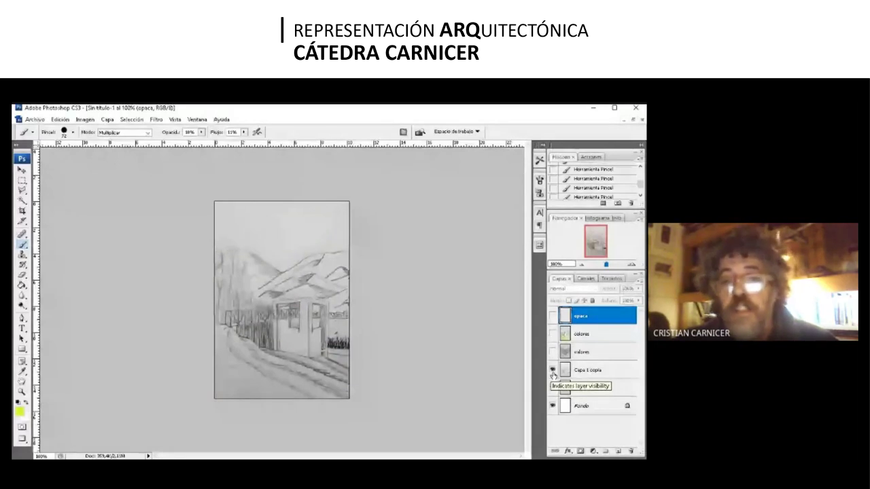
left_click(552, 371)
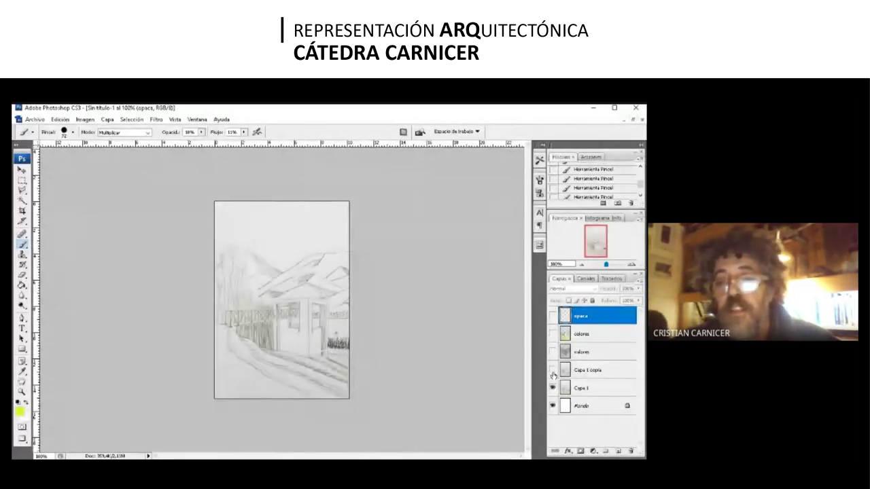
left_click(553, 371)
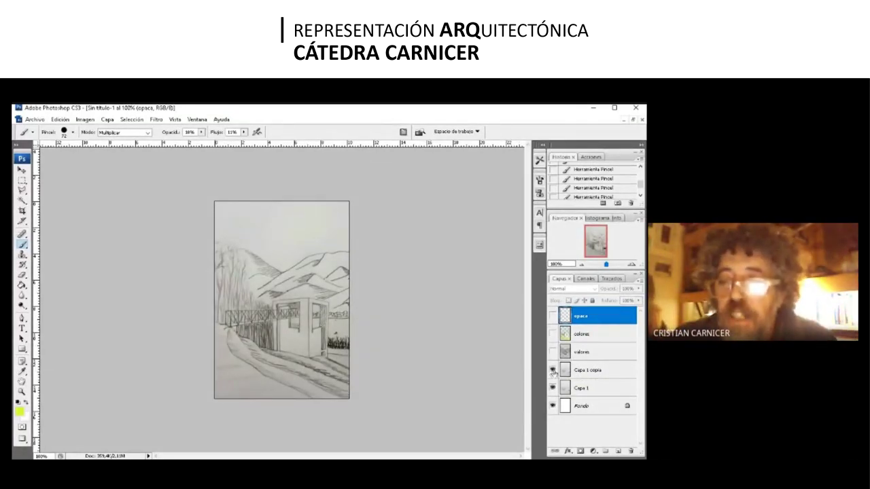
left_click(552, 370)
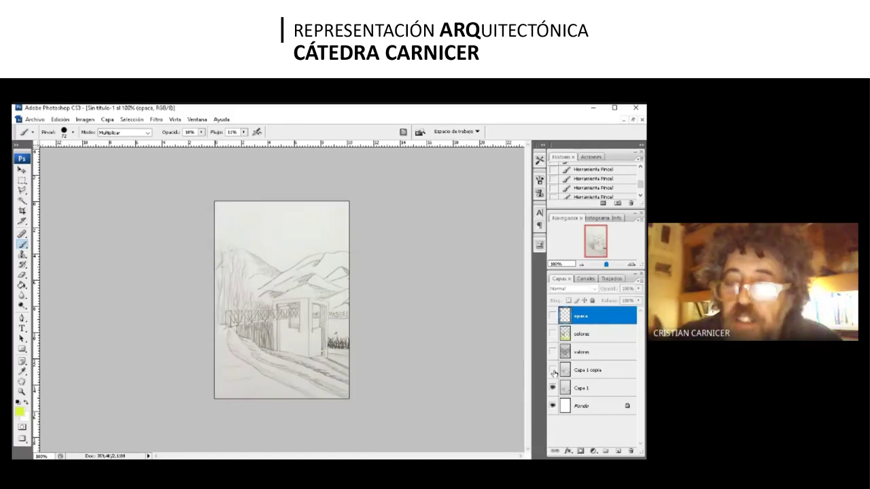
left_click(552, 370)
left_click(552, 370)
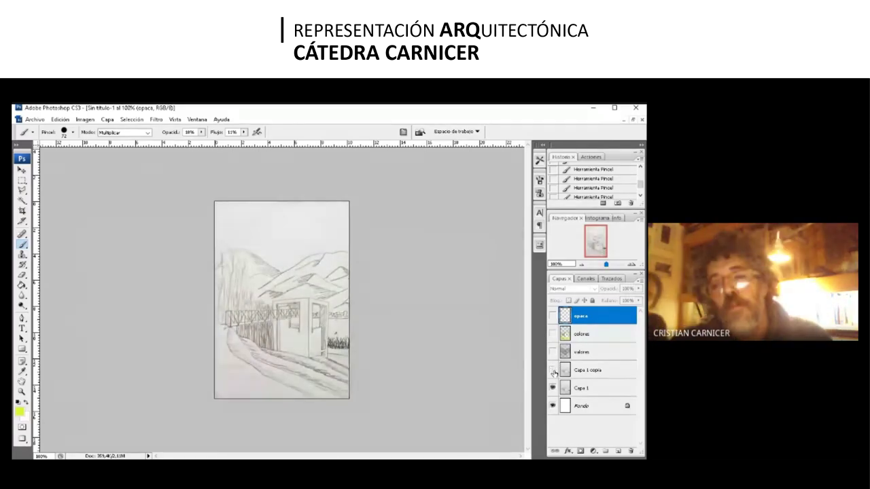
left_click(553, 370)
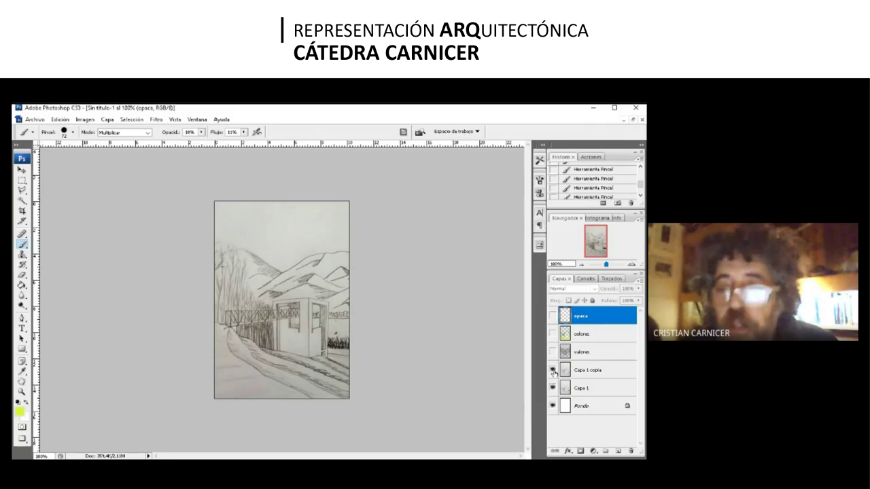
Step: Show the valores, colores and opaca layers one by one, toggling opaca to compare the image with and without the opaque accents
left_click(553, 370)
left_click(552, 352)
left_click(552, 352)
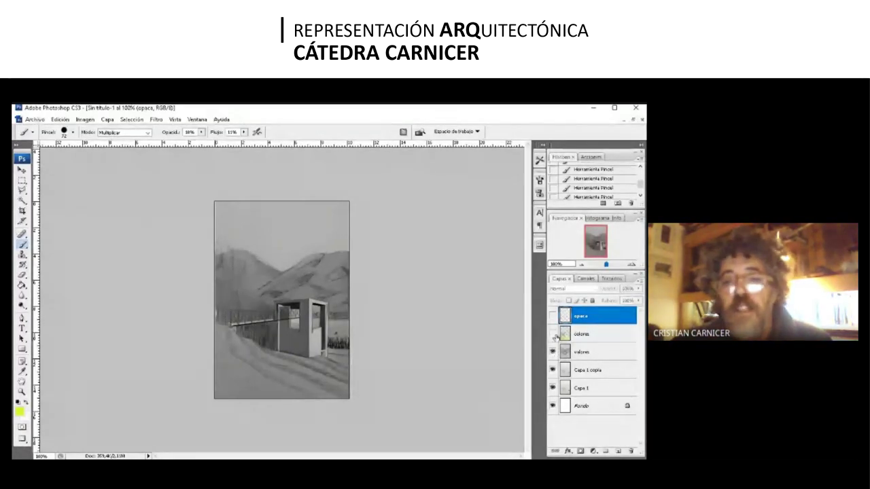
left_click(553, 334)
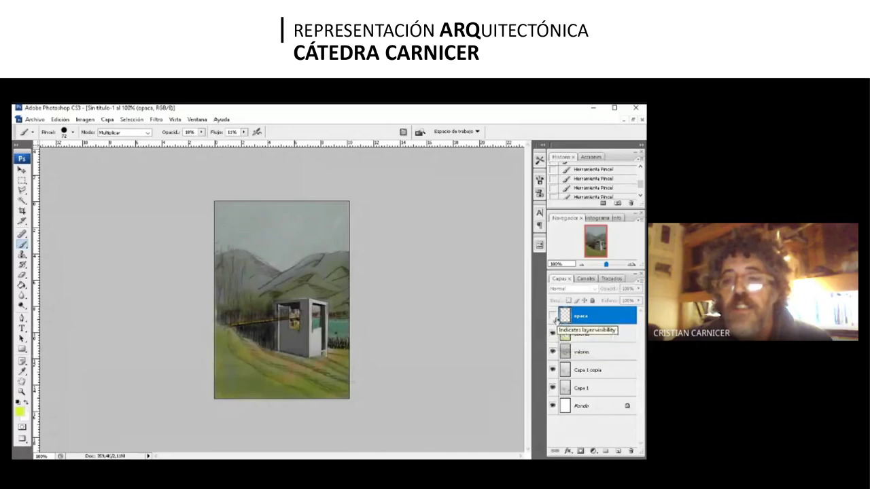
left_click(553, 316)
left_click(553, 316)
left_click(553, 317)
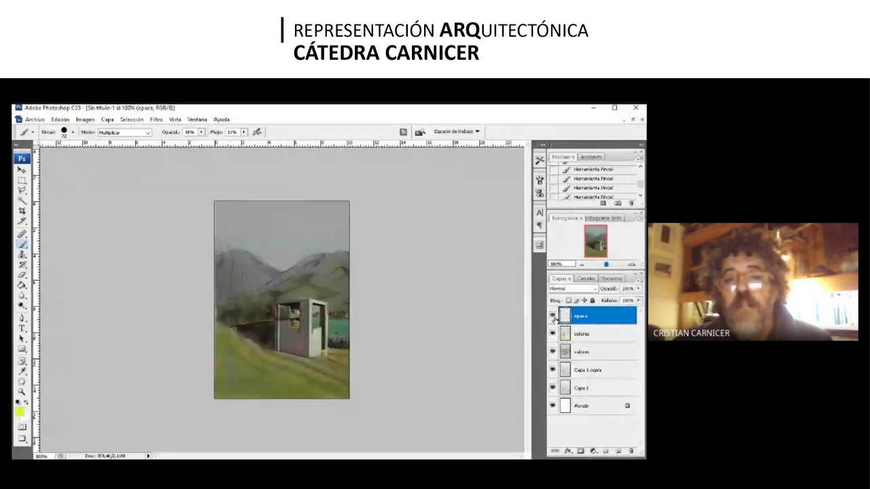
left_click(553, 317)
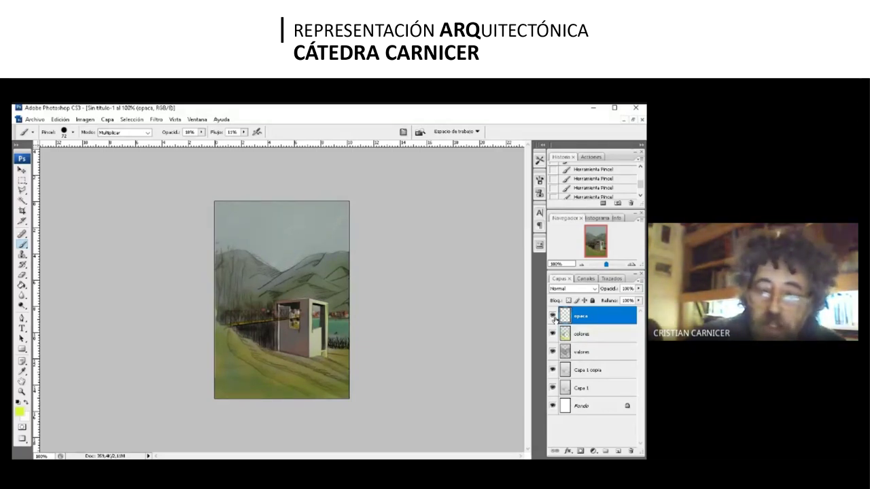
Step: Hide the layers from opaca down to Capa 1 copia and show them again one by one to review the build-up
key("ctrl+plus")
key("ctrl+minus")
left_click_drag(552, 316, 553, 371)
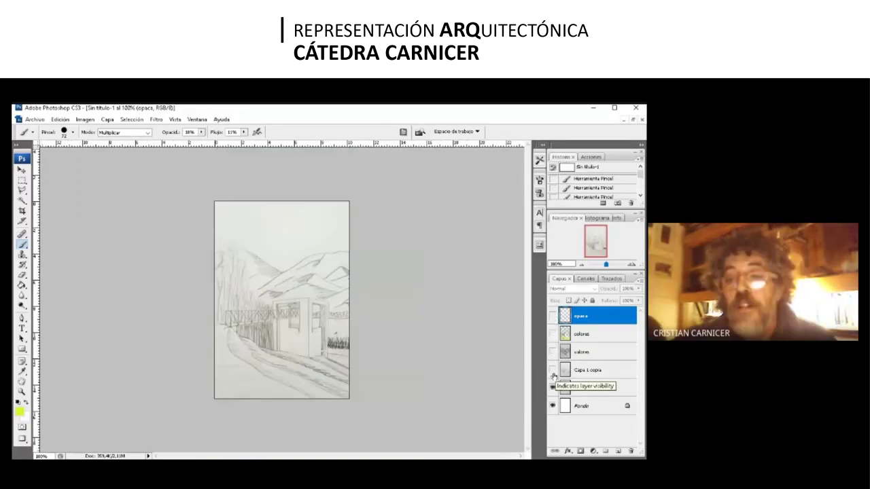
left_click(553, 374)
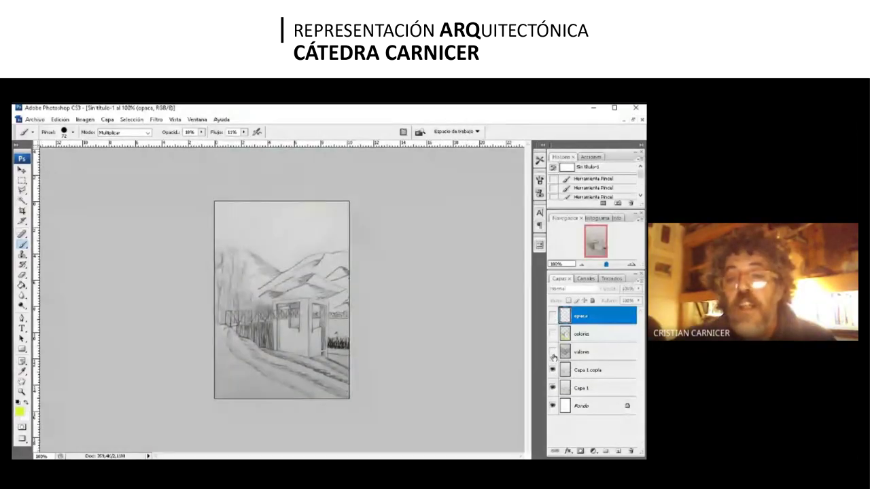
left_click(552, 352)
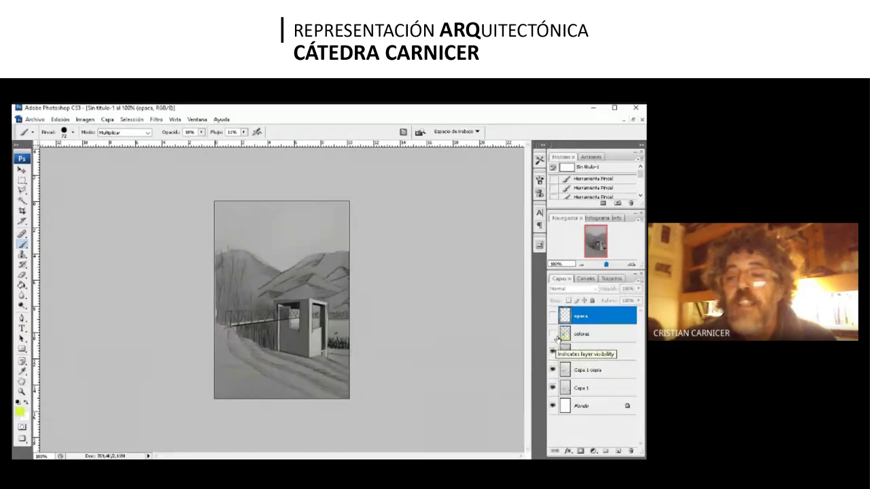
left_click(553, 334)
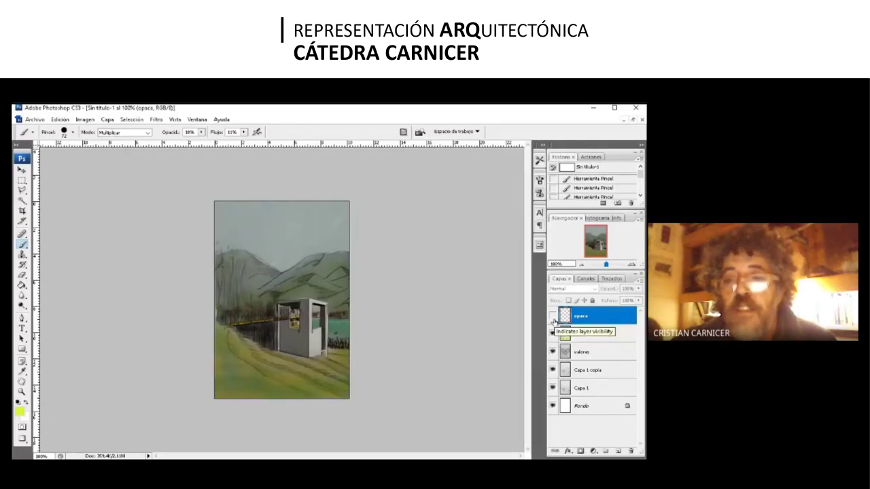
left_click(552, 318)
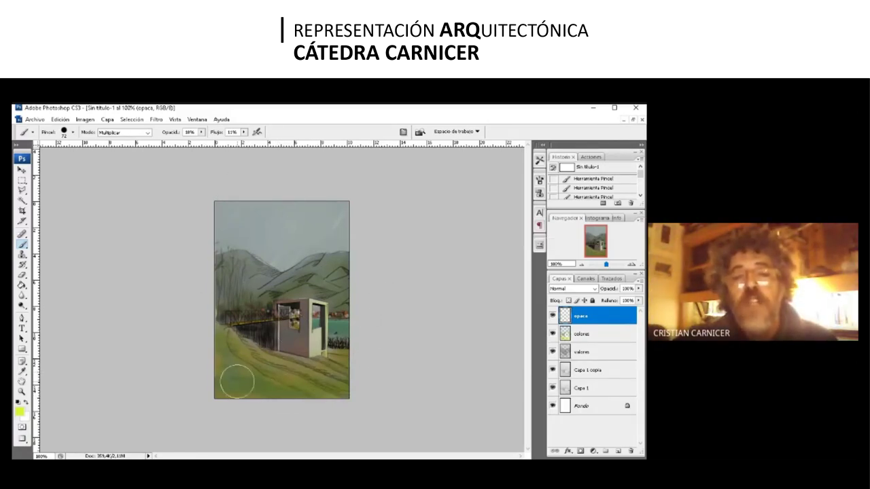
Step: Flatten the image and enlarge the canvas to 12 cm wide by 17 cm high, anchored at the centre with the background colour
key("ctrl+d")
left_click(85, 119)
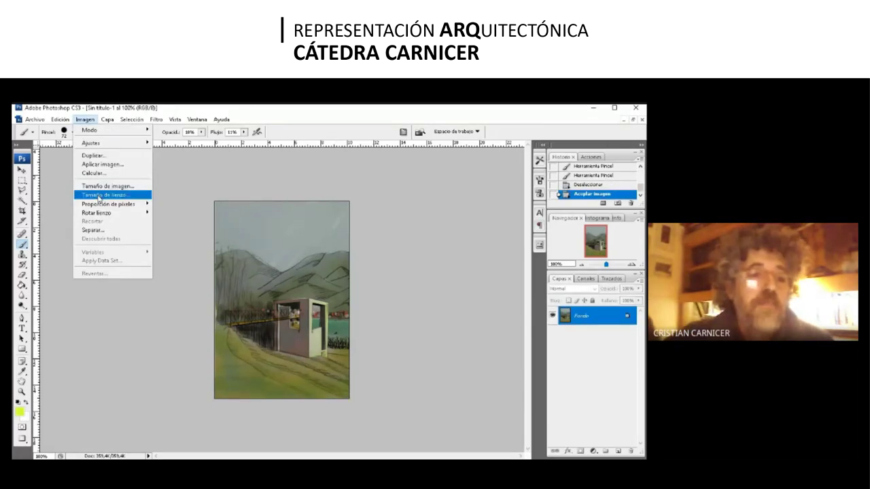
left_click(99, 195)
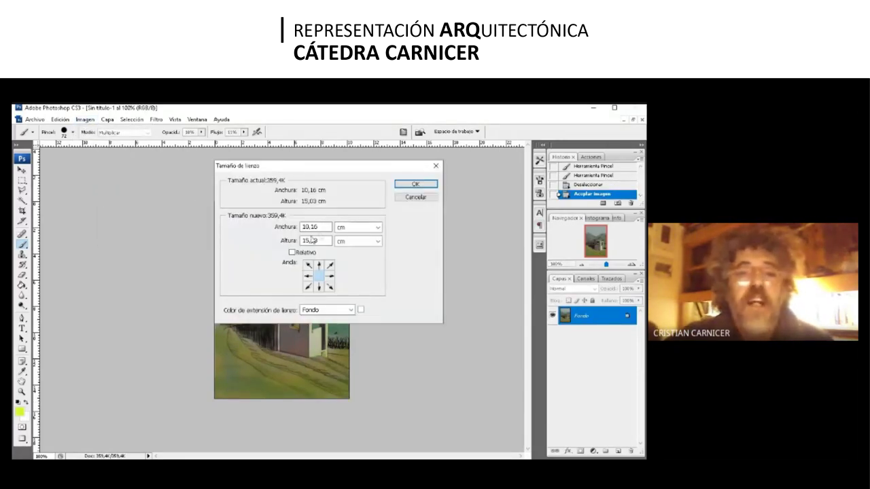
left_click_drag(321, 227, 296, 230)
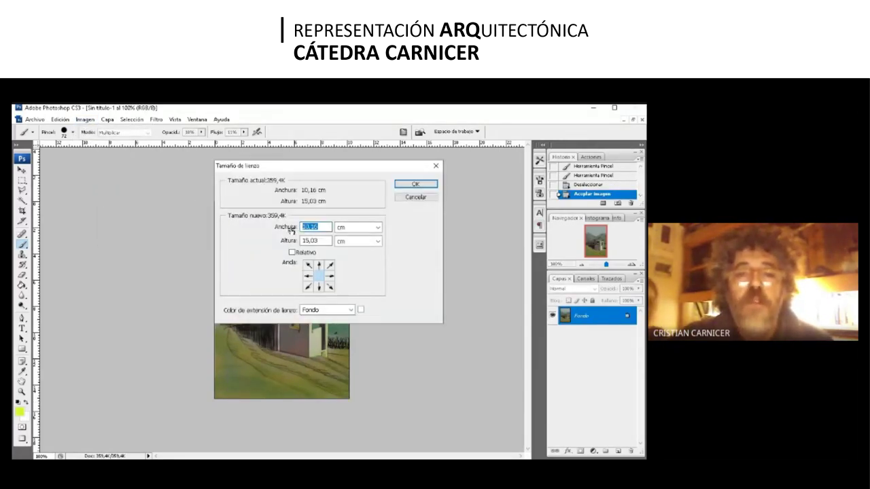
type("12")
left_click_drag(321, 235, 289, 243)
type("17")
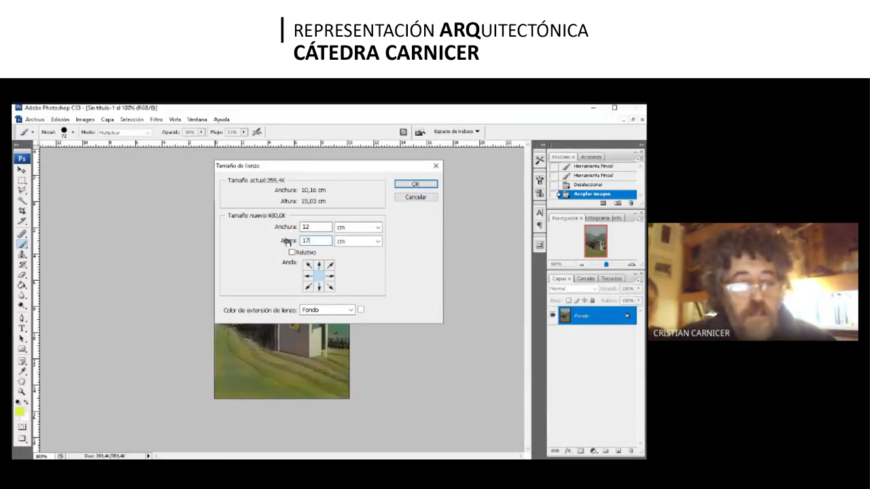
left_click(408, 186)
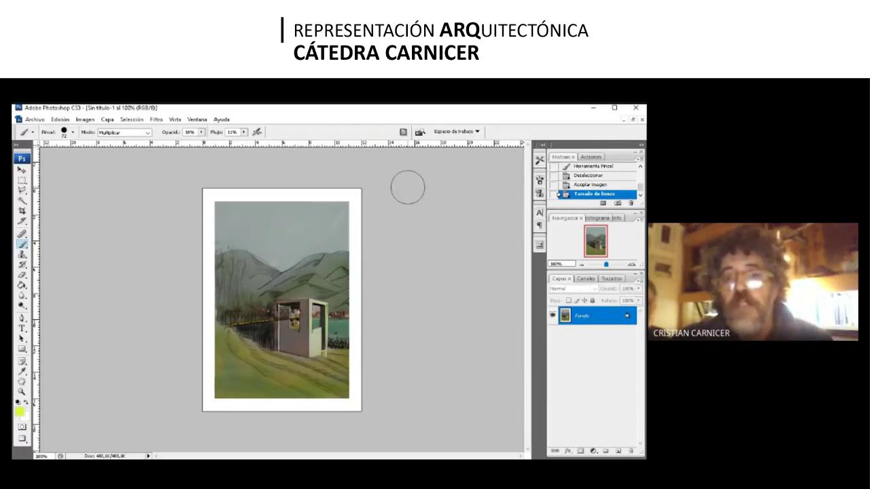
Step: Try a Brightness/Contrast adjustment on the flattened image with brightness +26 and contrast at +100 and +2, and discard it
left_click(93, 122)
mouse_move(92, 145)
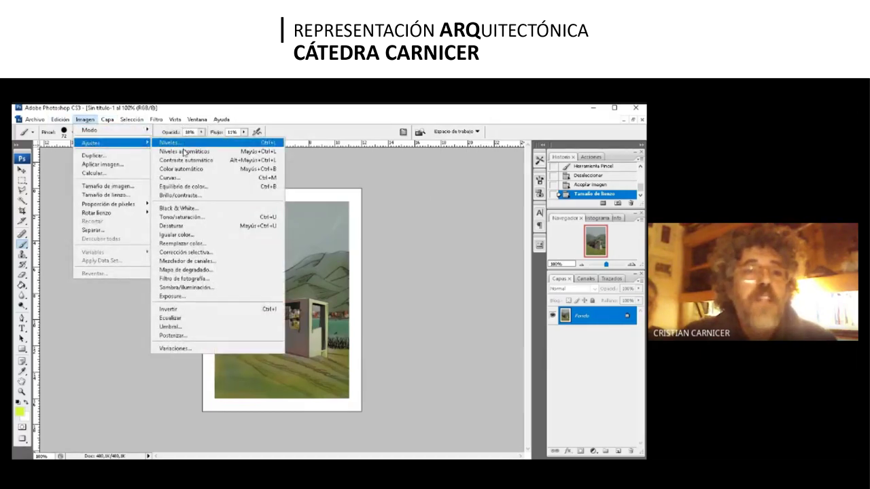
left_click(183, 196)
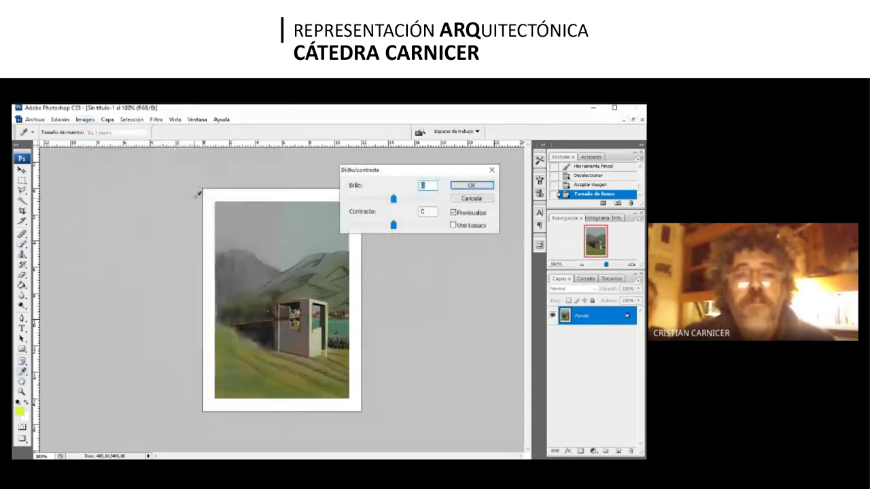
left_click_drag(393, 199, 440, 226)
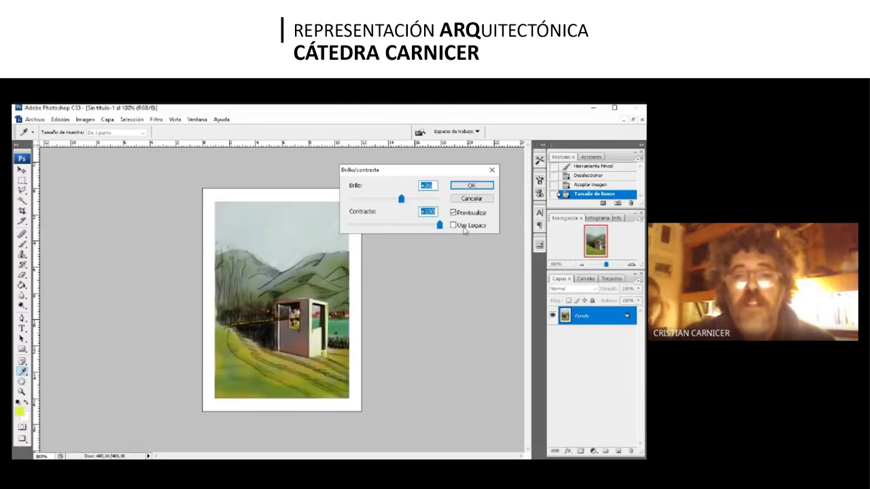
left_click_drag(440, 225, 394, 235)
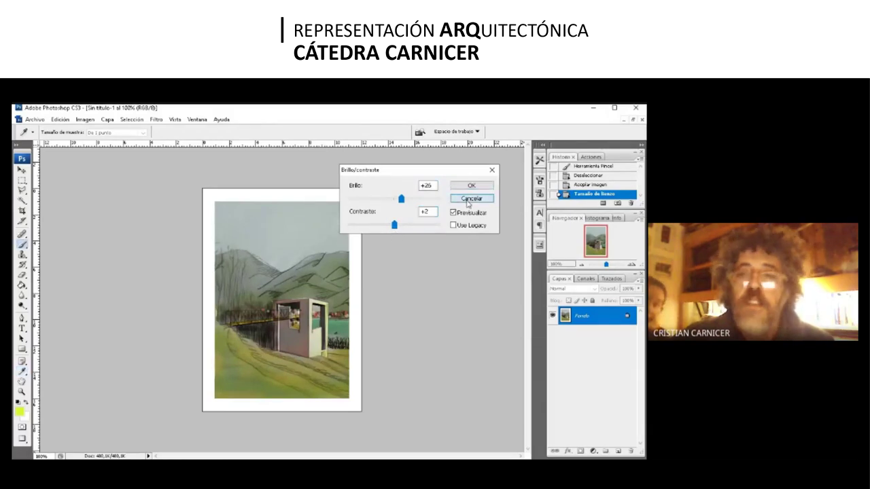
left_click(467, 202)
Step: Try a Hue/Saturation adjustment with saturation -64, slightly raised lightness and a small negative hue shift, and discard it
left_click(85, 120)
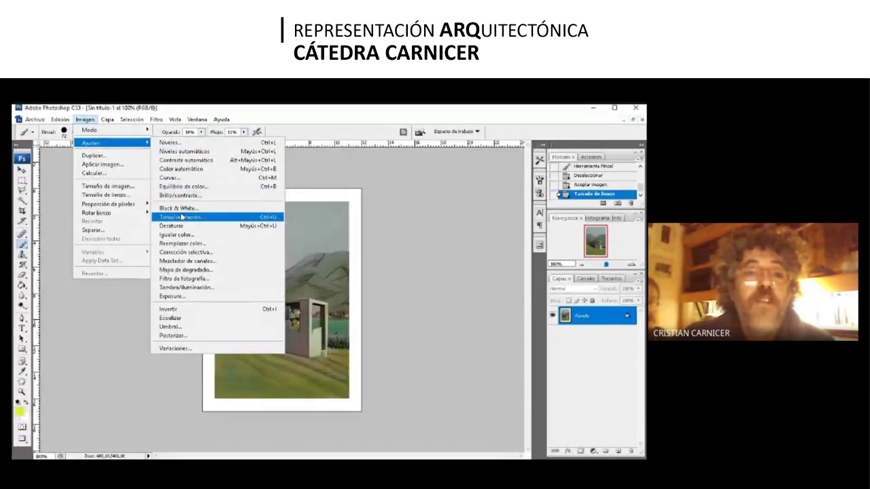
left_click(182, 217)
left_click_drag(464, 273, 431, 275)
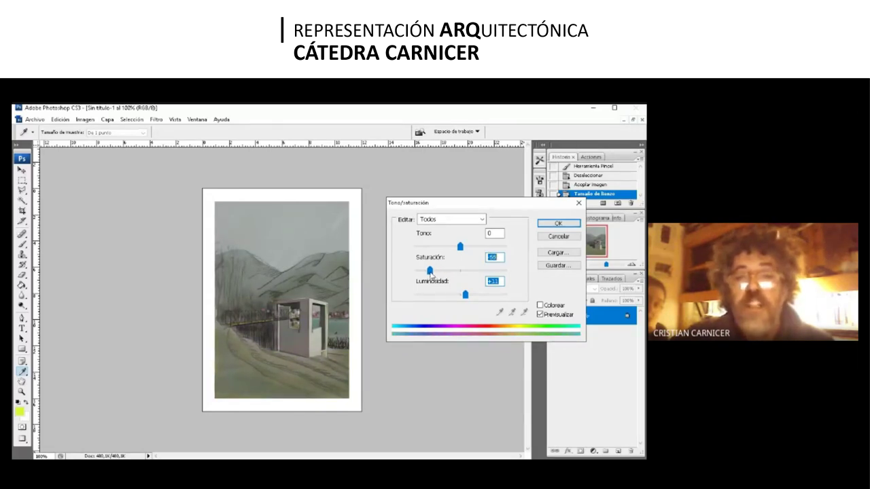
mouse_move(464, 294)
left_mouse_down()
mouse_move(442, 295)
mouse_move(463, 296)
left_mouse_up()
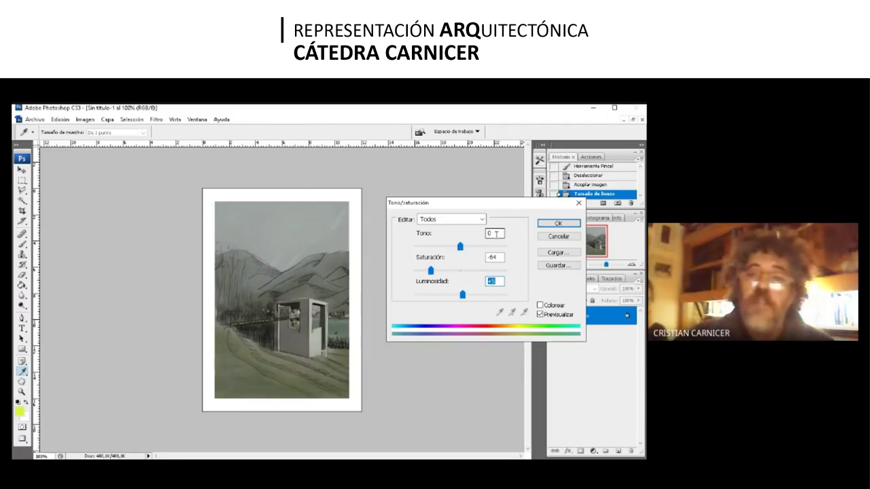
mouse_move(460, 247)
left_mouse_down()
mouse_move(515, 252)
mouse_move(416, 249)
mouse_move(474, 259)
mouse_move(457, 258)
left_mouse_up()
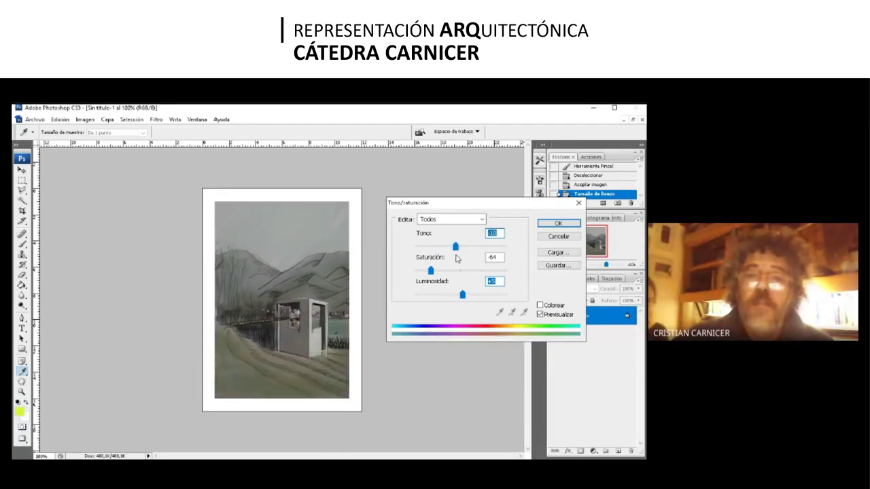
left_click(554, 236)
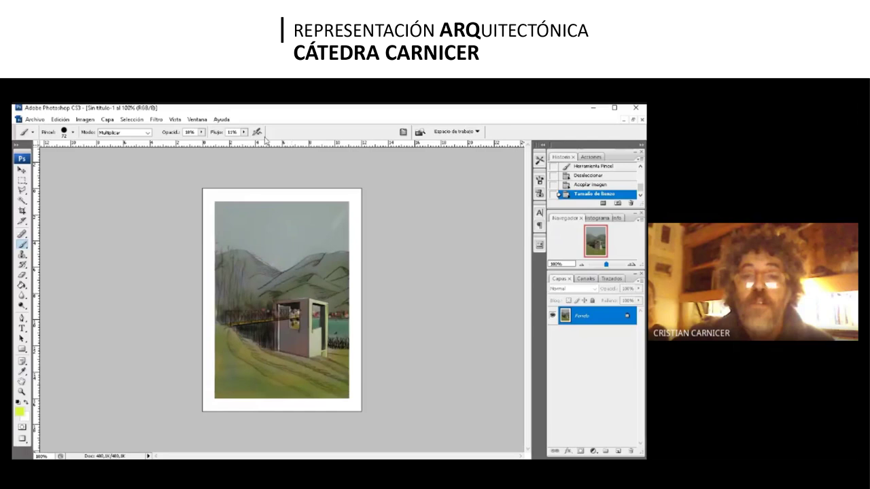
Step: Sample the green of the hillside above the booth for Replace Color and set the tolerance to 21
left_click(86, 119)
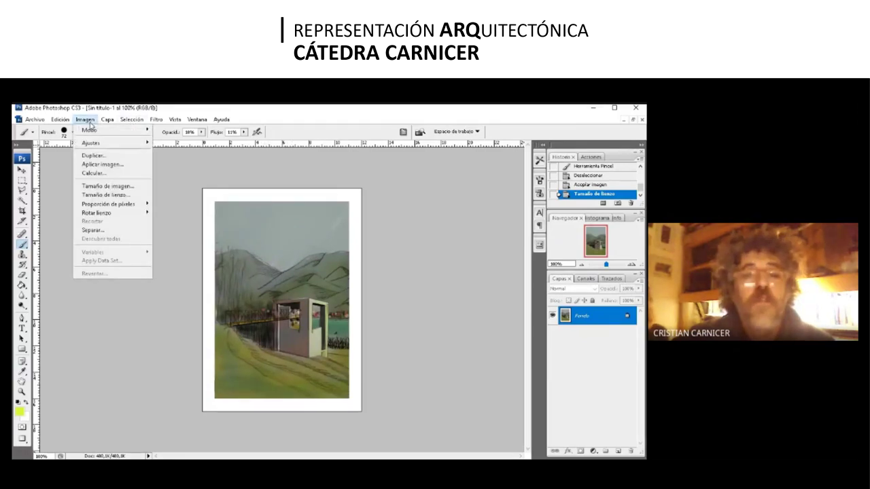
mouse_move(96, 142)
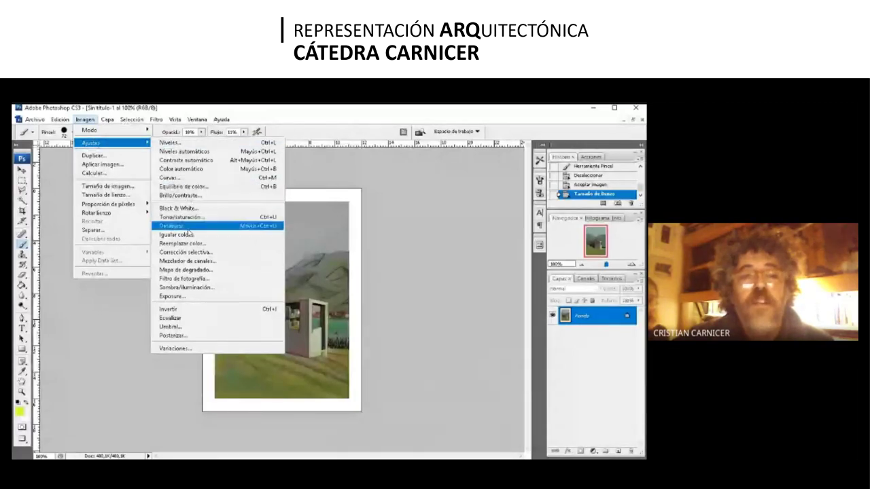
left_click(182, 244)
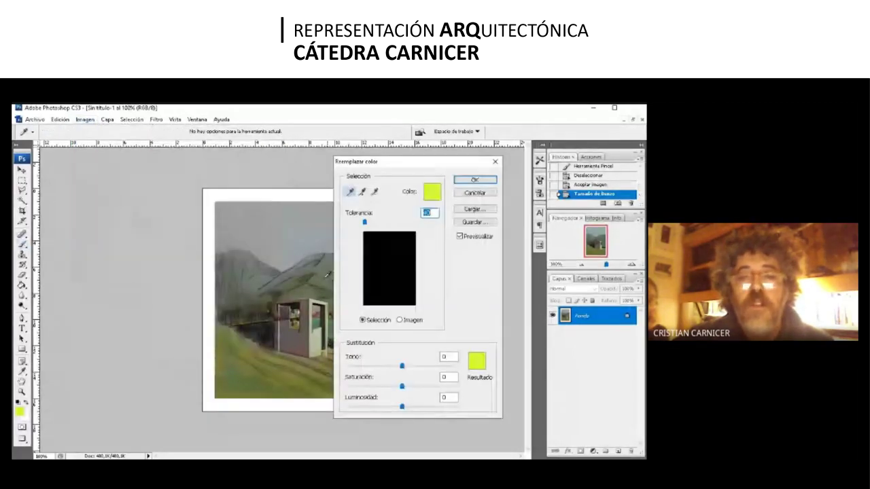
left_click(301, 285)
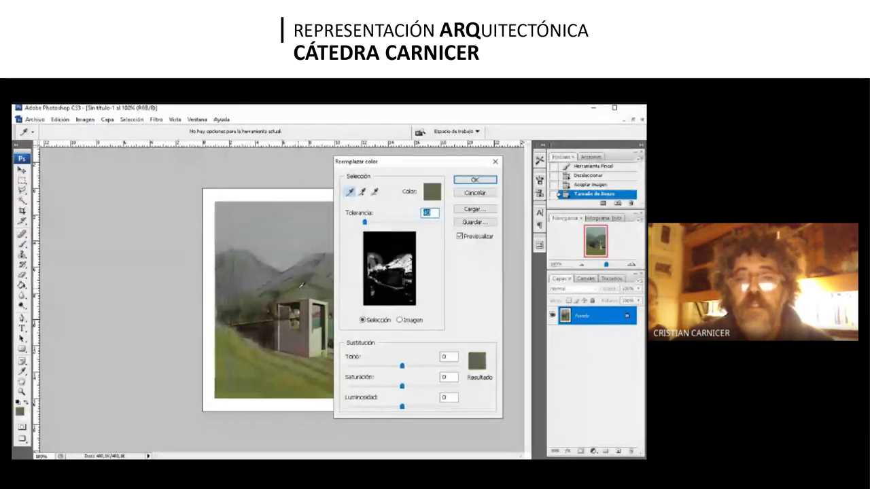
left_click_drag(364, 222, 355, 223)
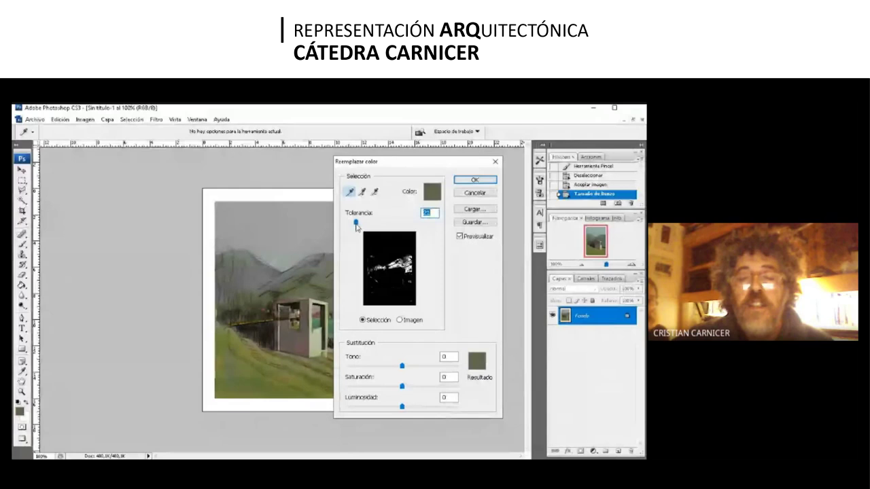
Step: Try replacing the sampled green with red at hue -88, saturation +100 and with ochre at hue -40, and discard the replacement
left_click_drag(401, 365, 436, 367)
left_click_drag(430, 169, 486, 182)
left_click_drag(494, 383, 528, 408)
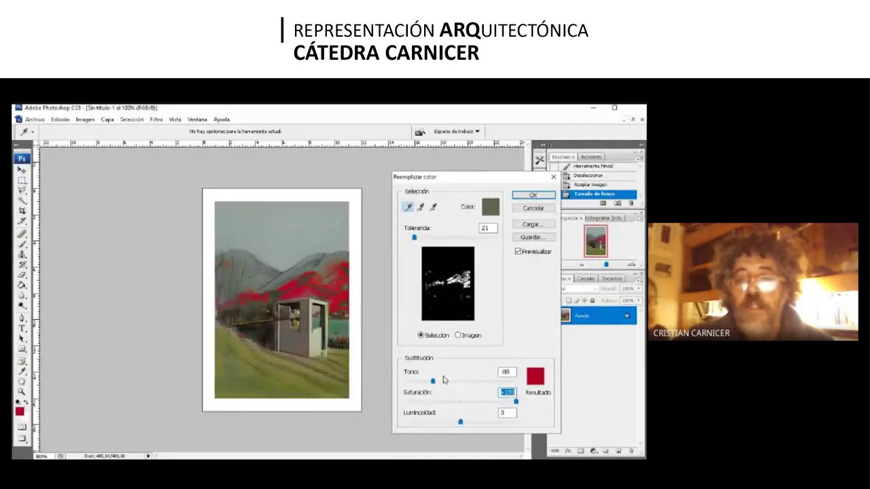
left_click_drag(431, 384, 505, 383)
left_click_drag(476, 382, 447, 382)
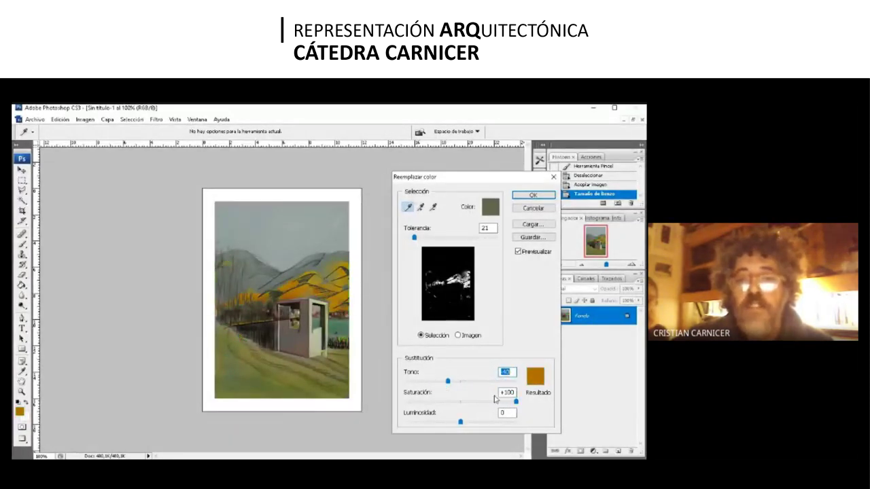
left_click_drag(516, 403, 465, 423)
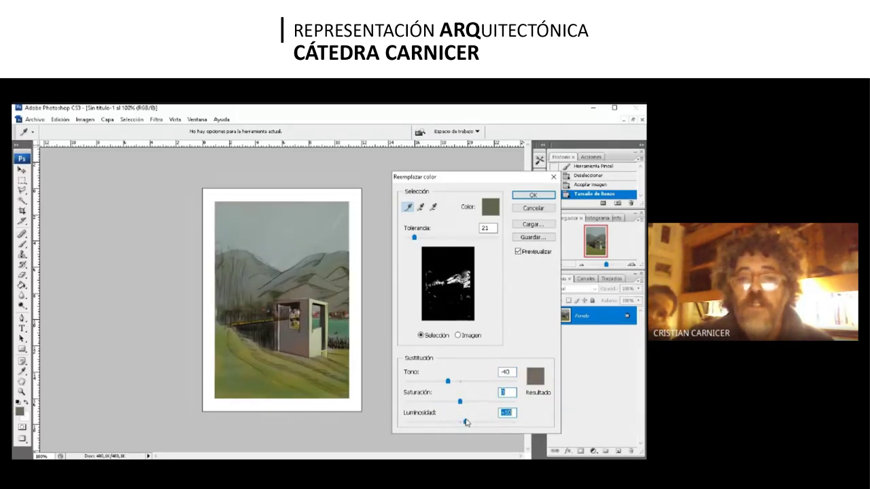
left_click(534, 208)
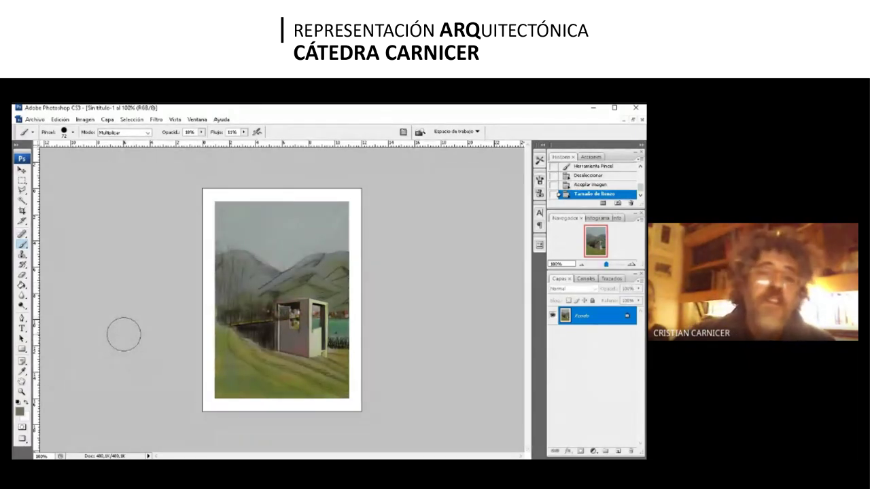
Step: Start Replace Color and sample the grey of the sky above the mountains with a tolerance of 40
left_click(85, 119)
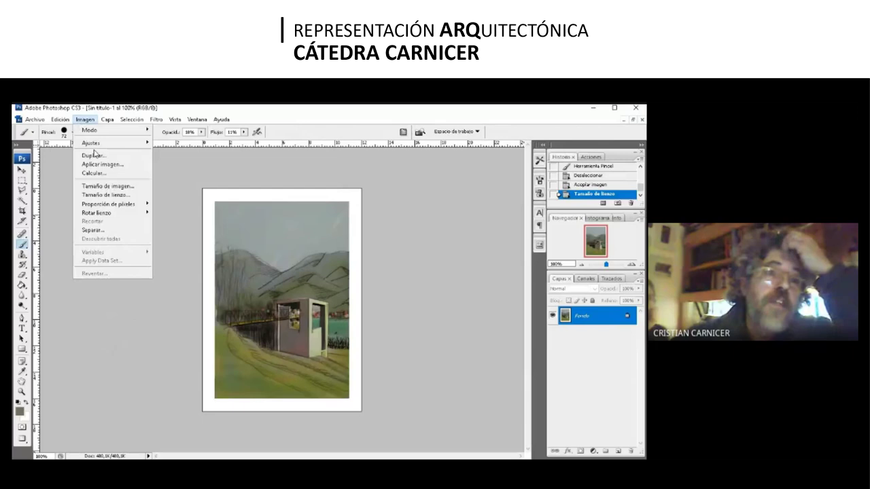
mouse_move(95, 151)
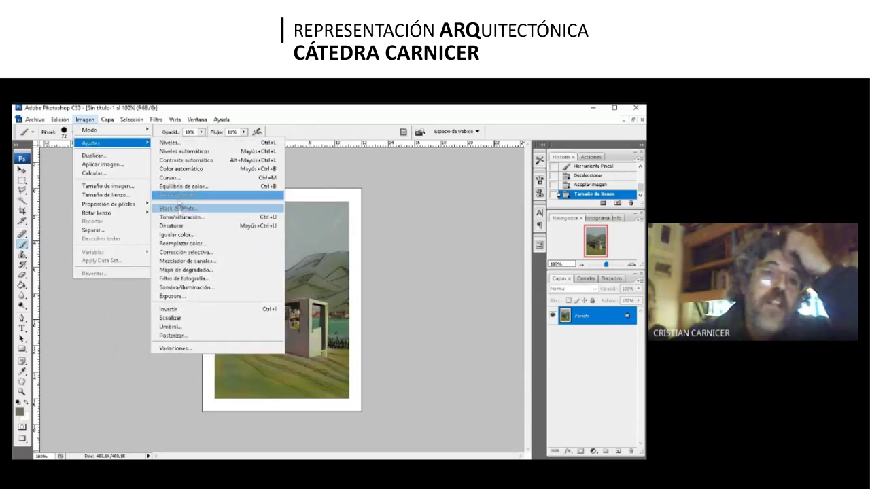
left_click(178, 243)
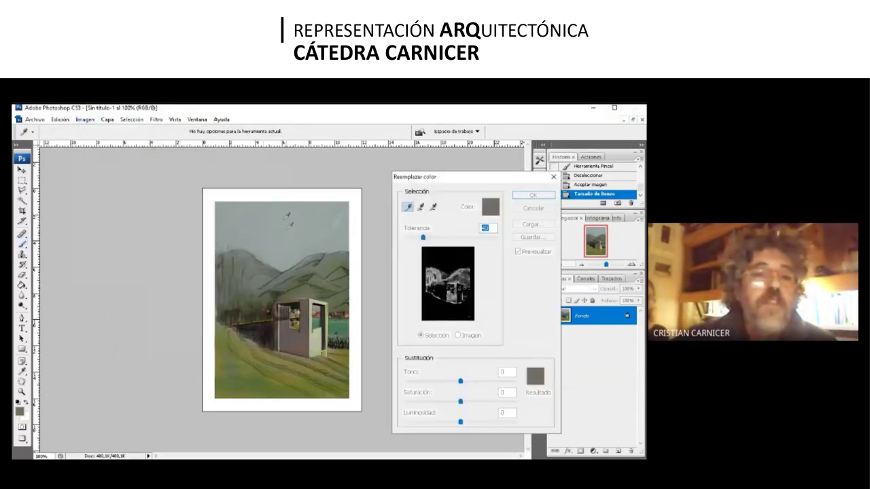
left_click(288, 224)
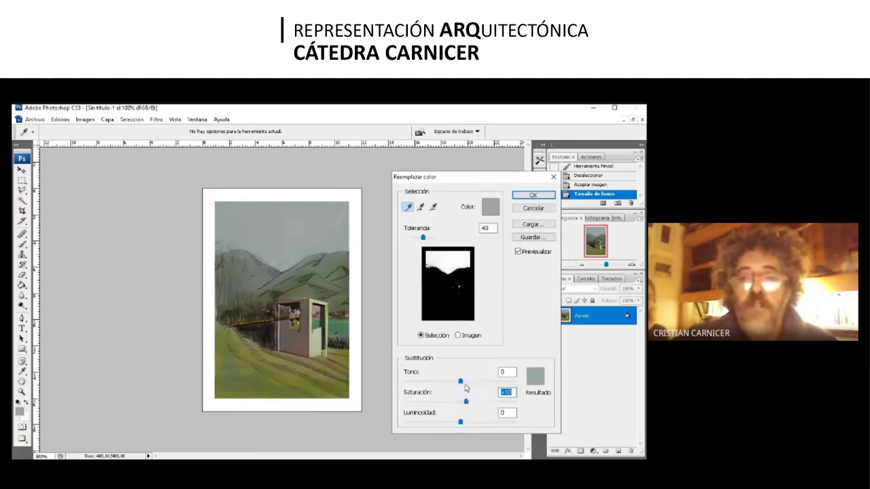
Step: Try a bluer sky with lightness +21 and hue +20, testing saturation at +100 and +76
left_click_drag(460, 422, 472, 422)
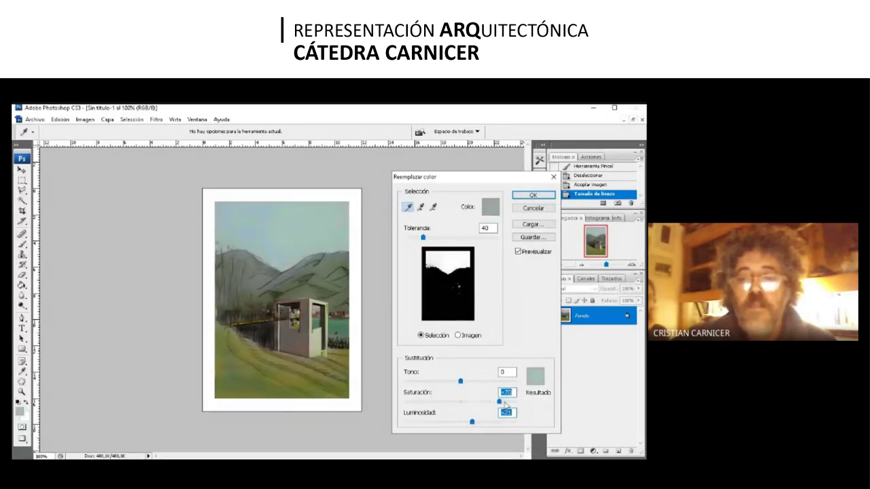
left_click_drag(505, 403, 519, 406)
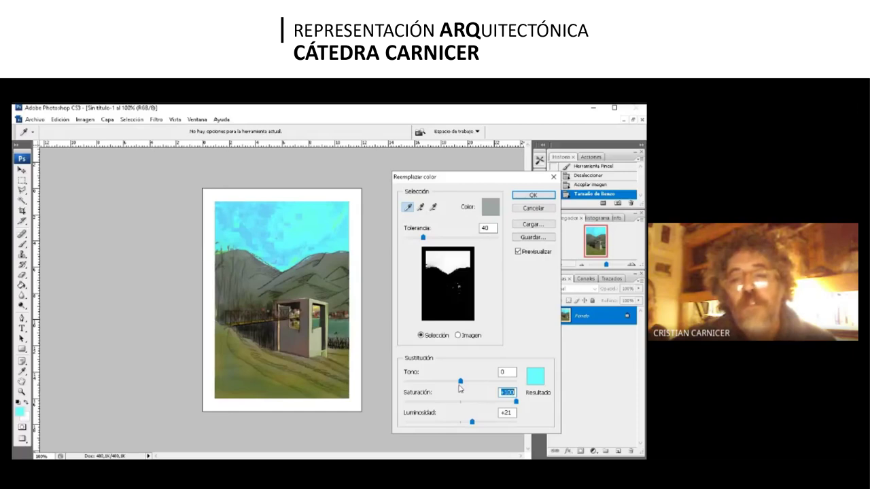
left_click_drag(460, 386, 467, 386)
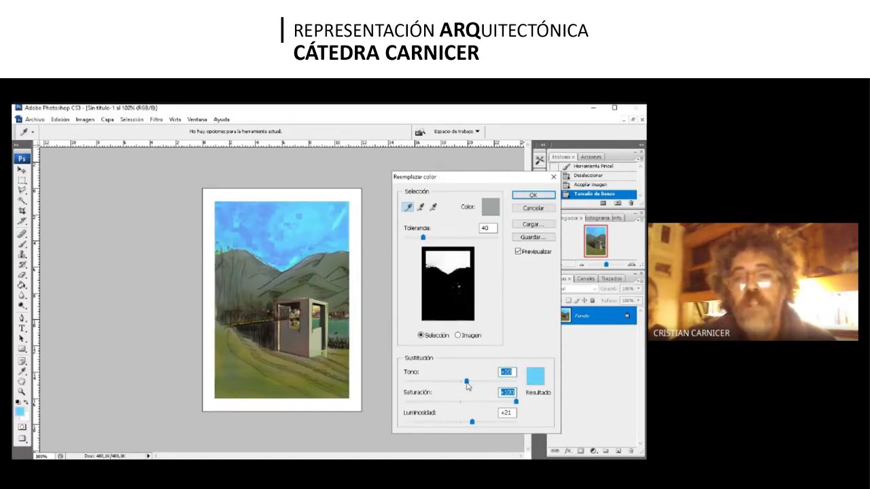
left_click_drag(518, 405, 503, 406)
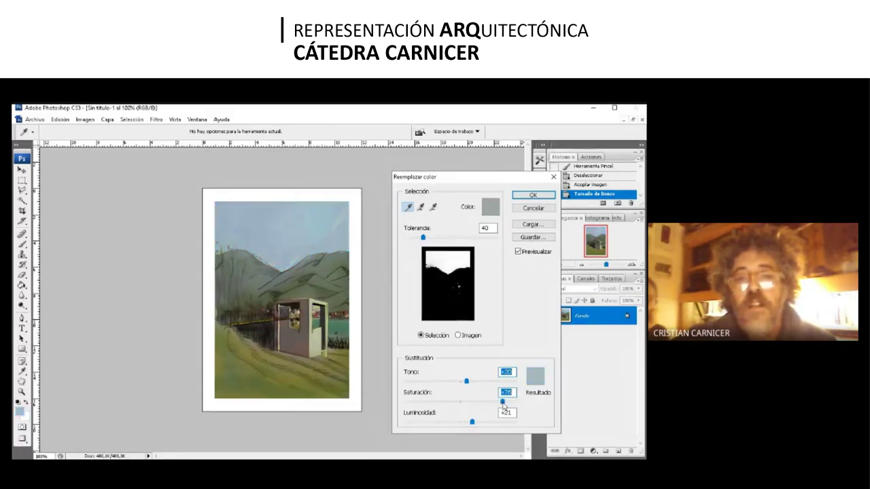
Step: Fine-tune the sky replacement to hue +26, saturation +63 and lightness +35, and apply it
left_click_drag(472, 422, 485, 423)
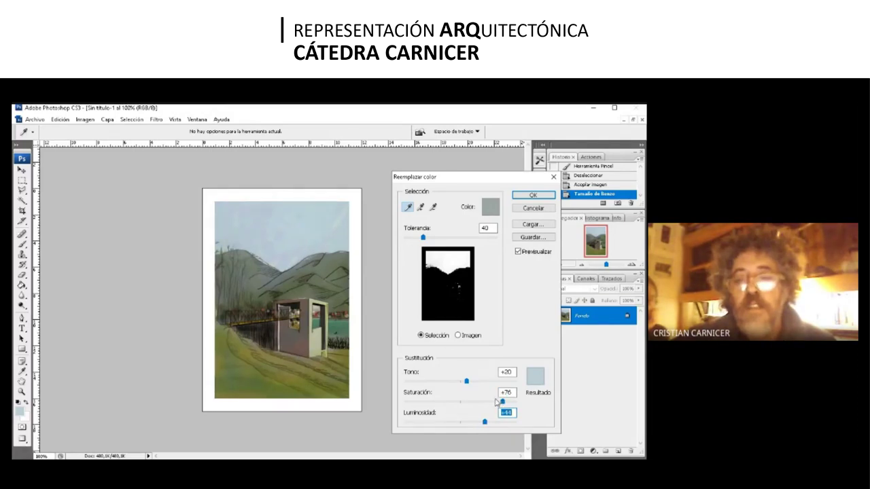
left_click(488, 402)
left_click(487, 402)
left_click_drag(484, 423, 481, 424)
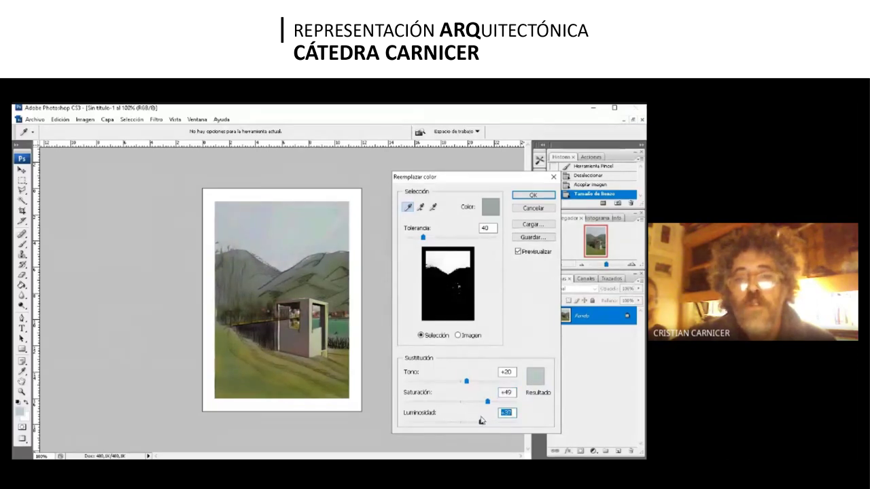
left_click_drag(469, 385, 494, 405)
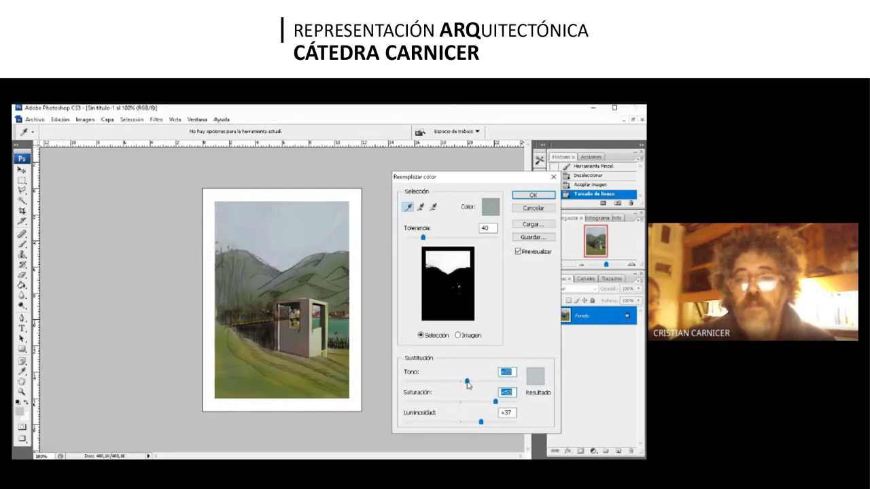
left_click_drag(467, 384, 469, 385)
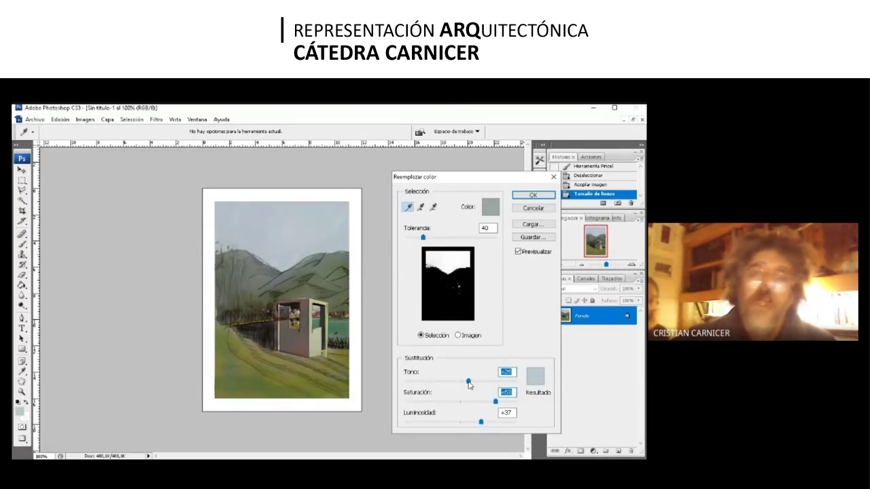
left_click(480, 423)
left_click_drag(482, 424, 480, 423)
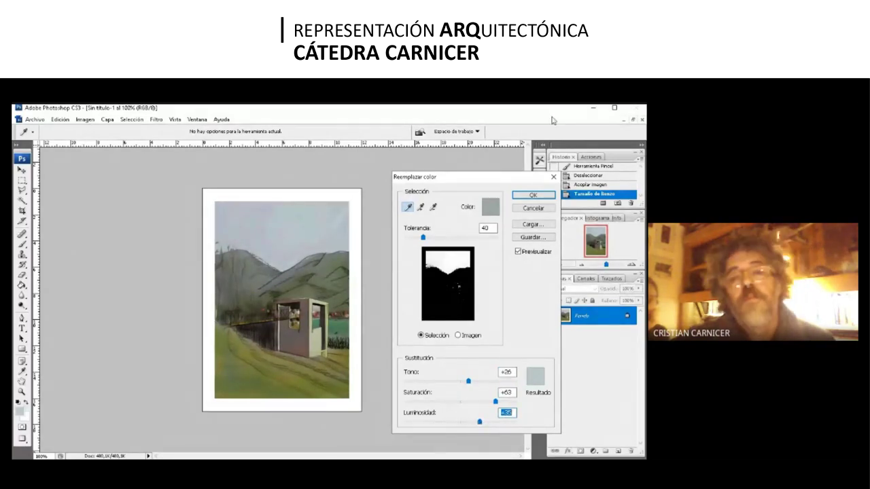
left_click(533, 195)
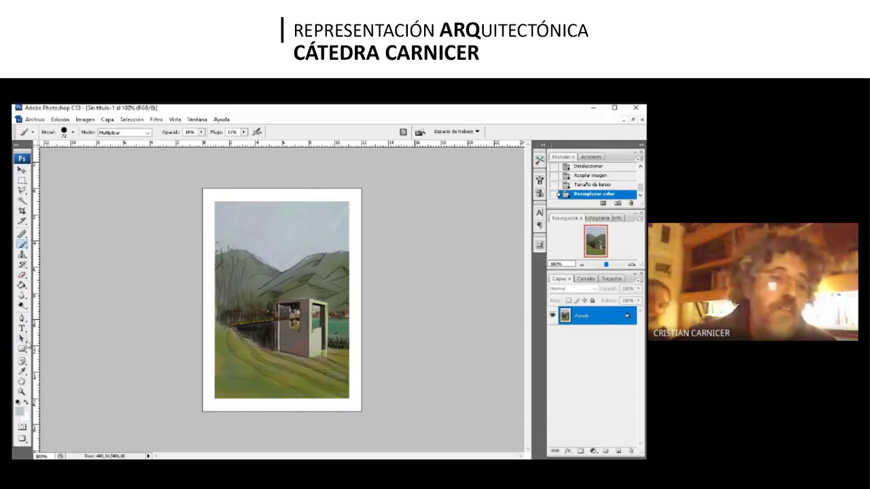
Step: Select the sky with the Magic Wand and set the Brush to a 27 px diameter in Normal mode
left_click(22, 203)
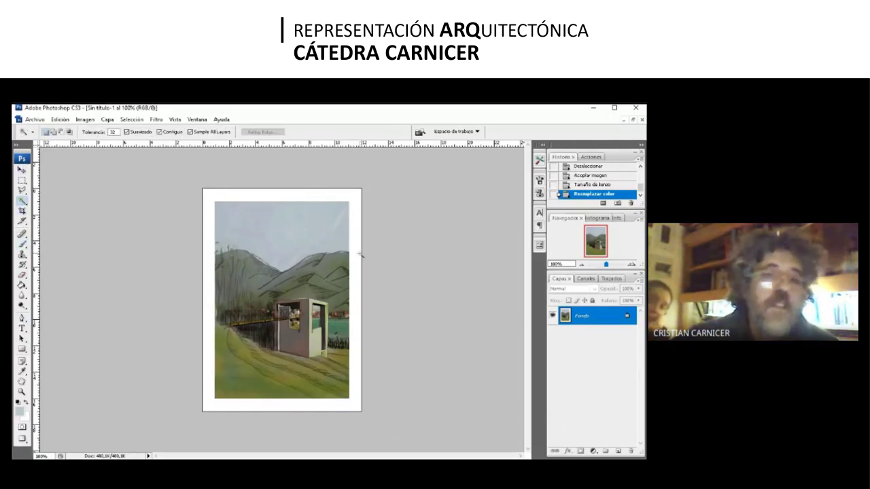
left_click(343, 235)
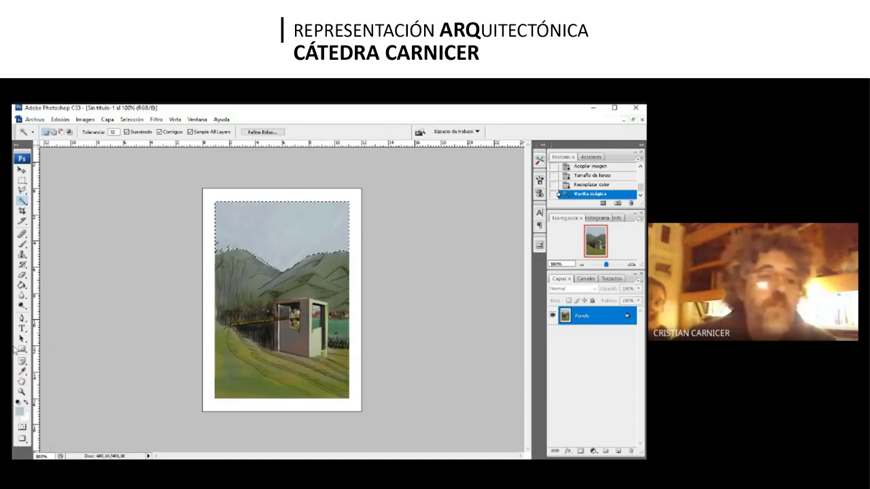
left_click(22, 244)
left_click(73, 133)
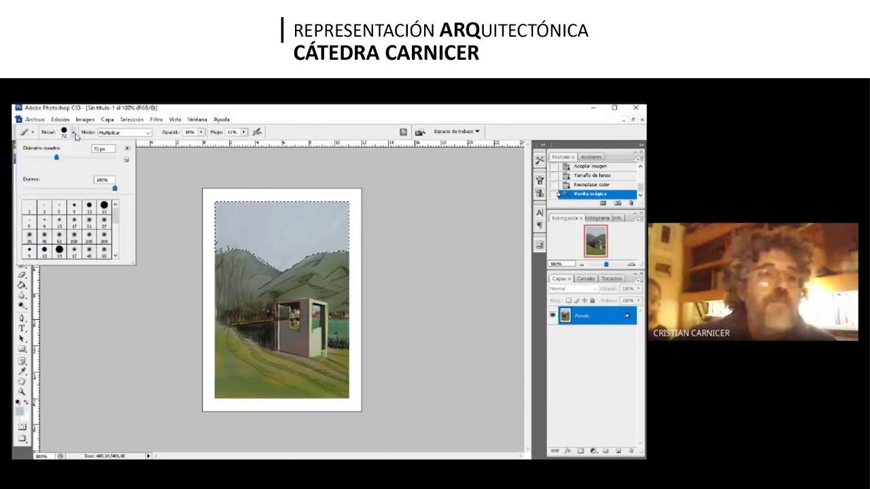
left_click_drag(38, 159, 35, 159)
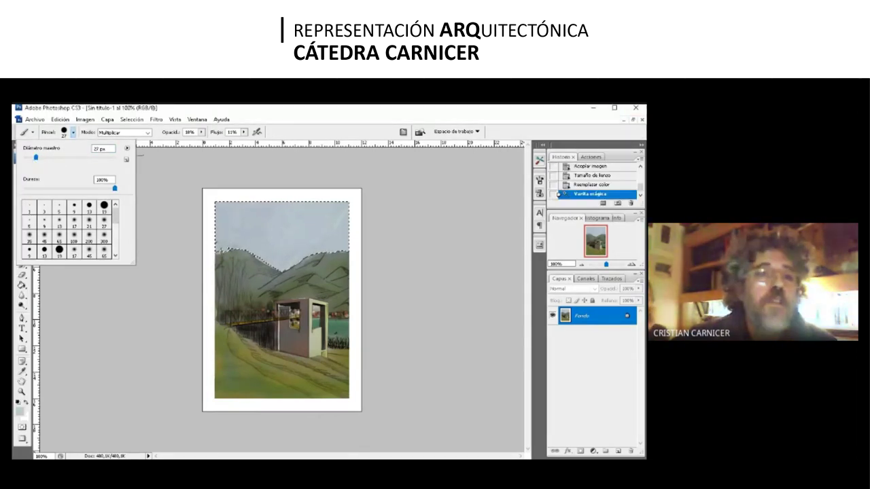
left_click(148, 134)
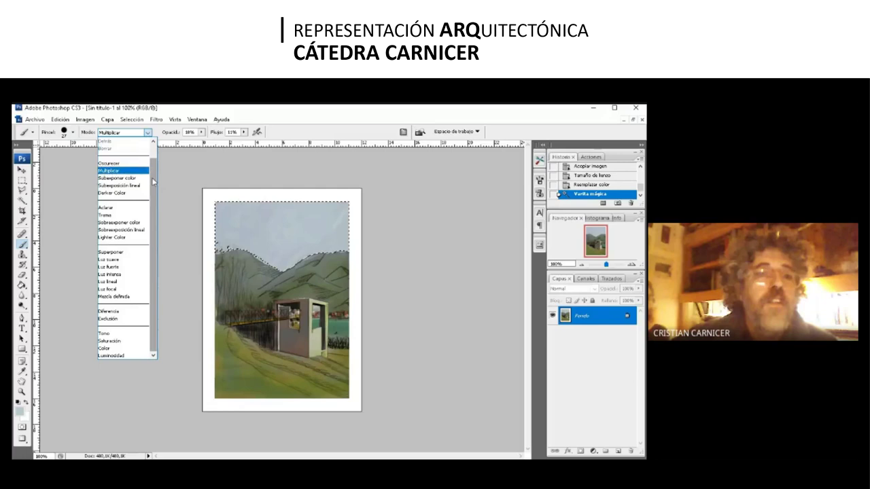
left_click(119, 141)
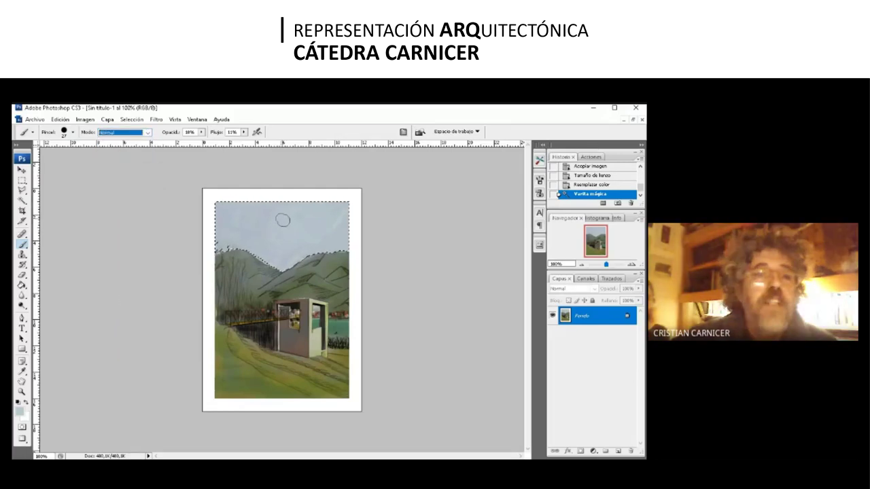
Step: Paint soft white clouds across the selected sky, raising the brush opacity to 38%, and clear the selection
left_click(251, 234)
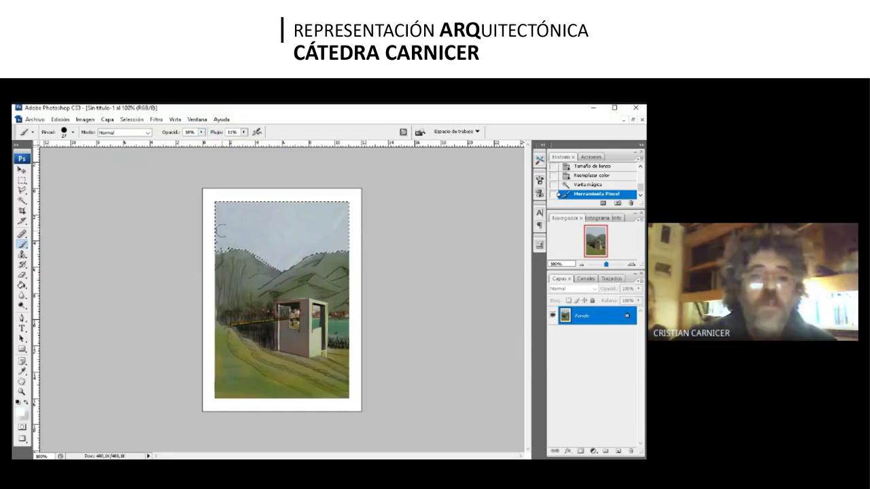
left_click_drag(252, 236, 266, 187)
left_click(201, 132)
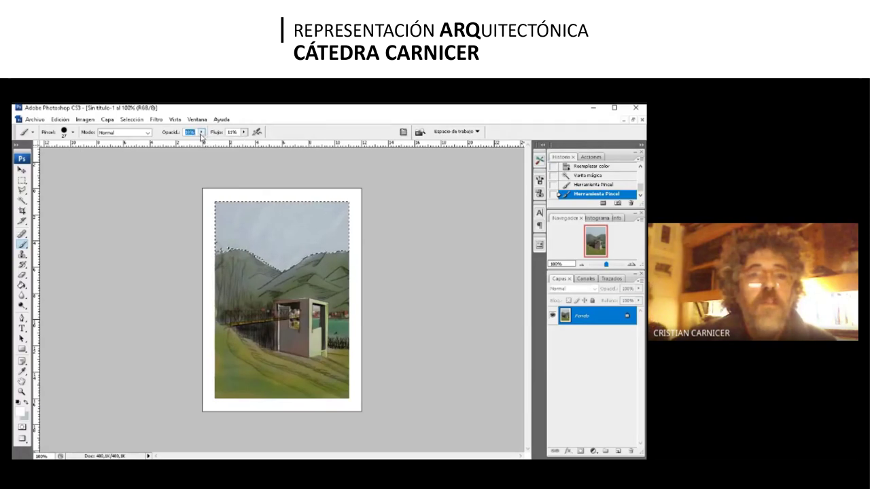
left_click(202, 132)
left_click_drag(201, 143, 212, 145)
left_click(248, 237)
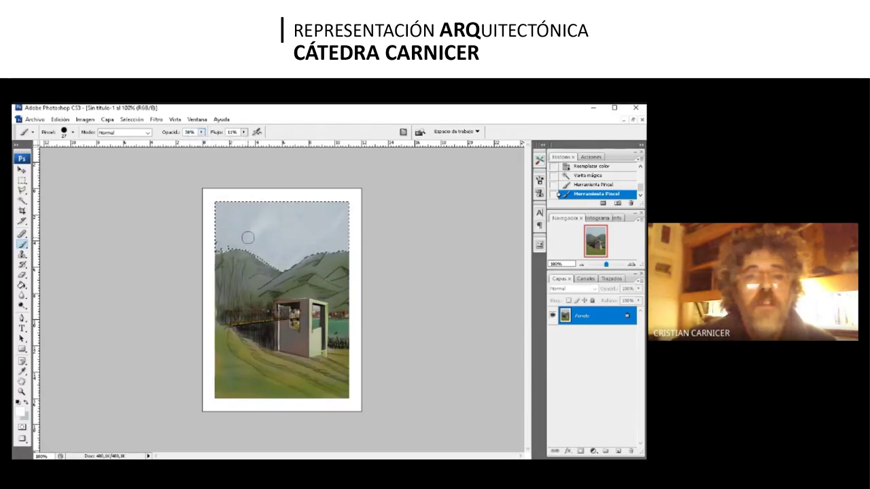
left_click_drag(246, 206, 224, 231)
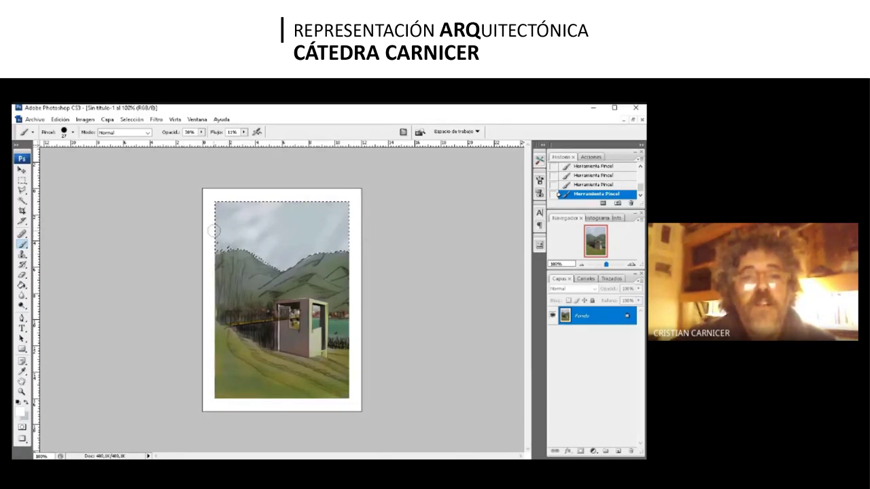
left_click_drag(290, 219, 340, 234)
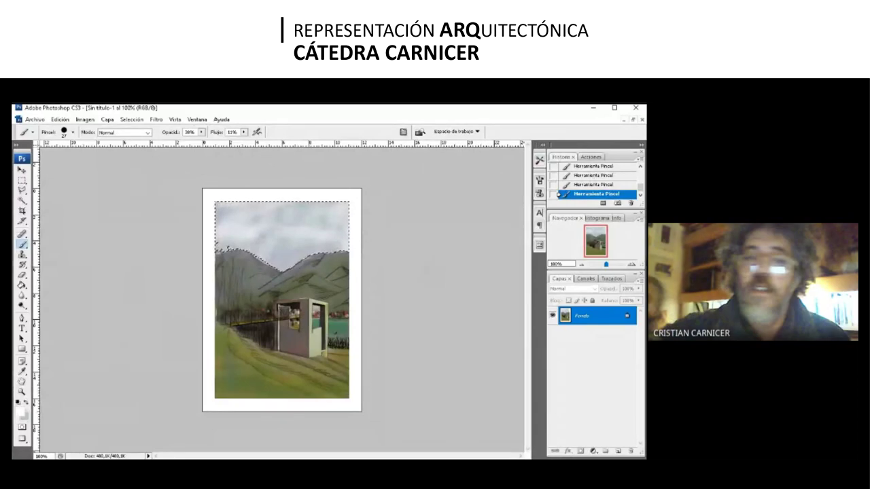
key("ctrl+d")
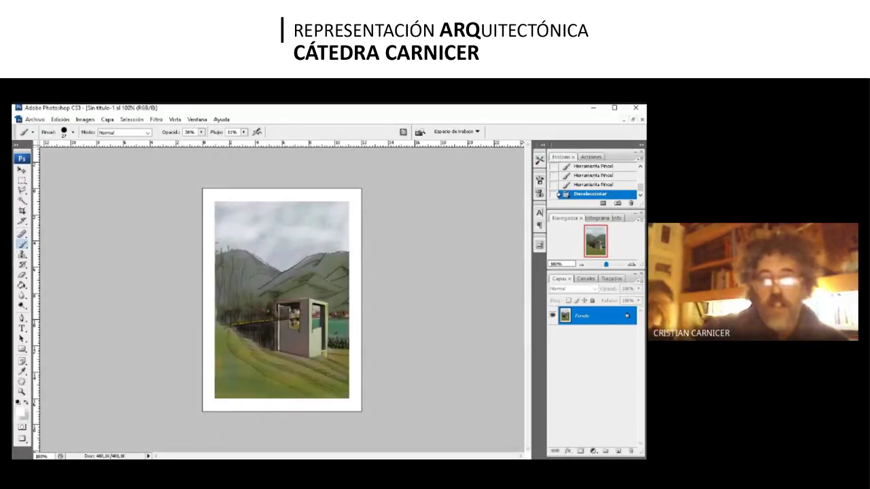
key("ctrl+minus")
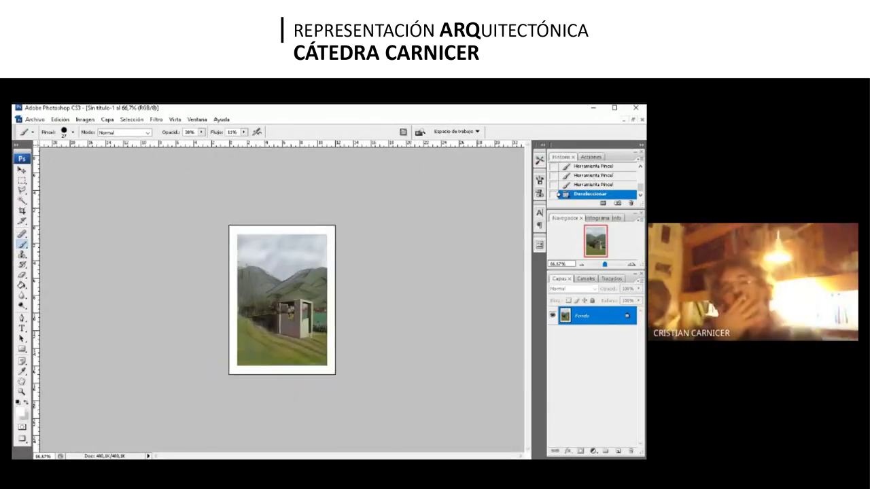